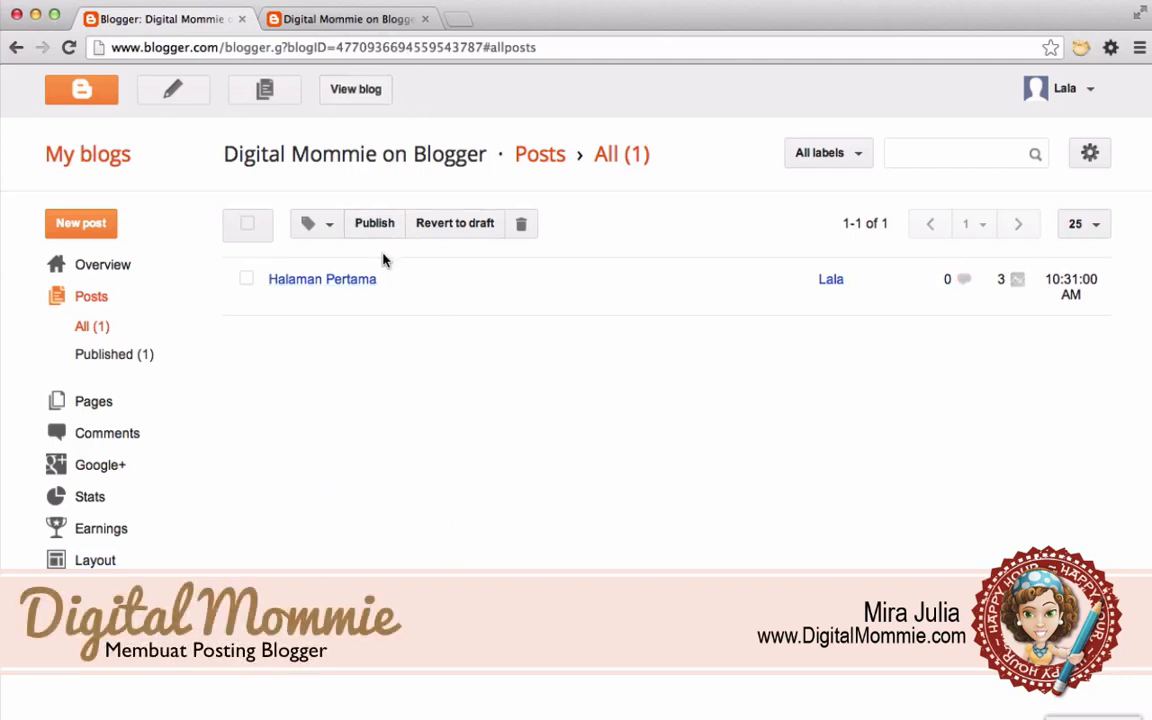
# - Create a new blog post and title it "Apa itu Digital Mommie"
pyautogui.click(334, 20)
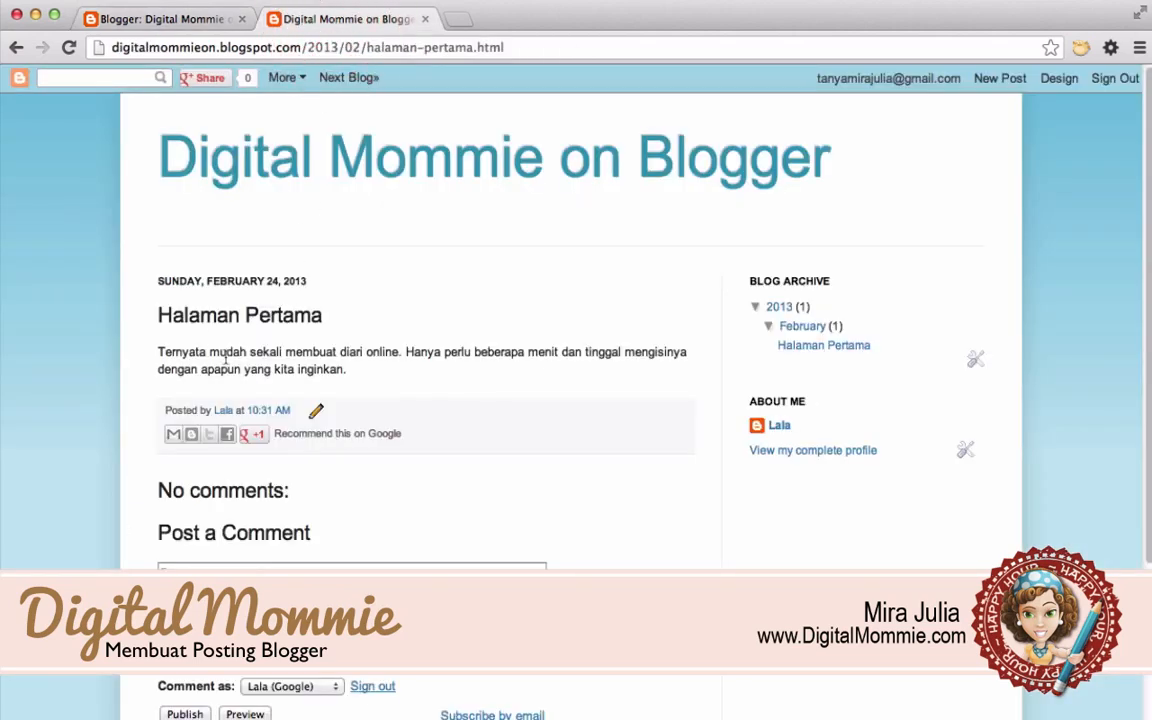
pyautogui.click(175, 19)
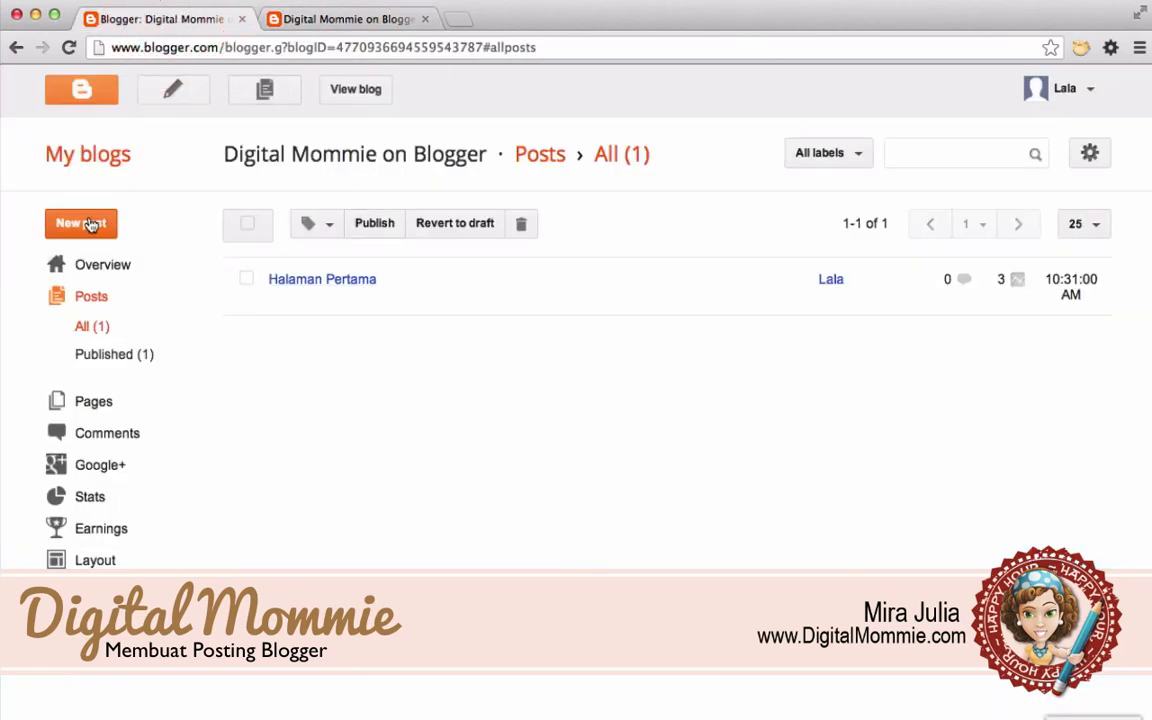
pyautogui.click(84, 223)
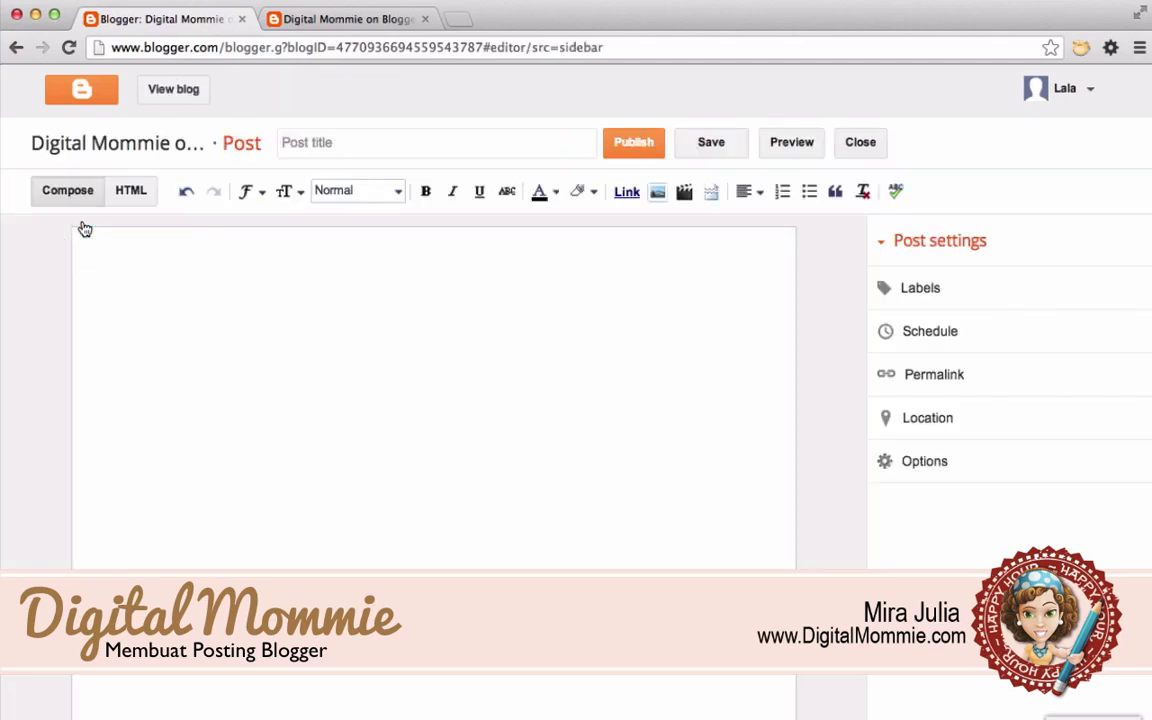
pyautogui.click(302, 146)
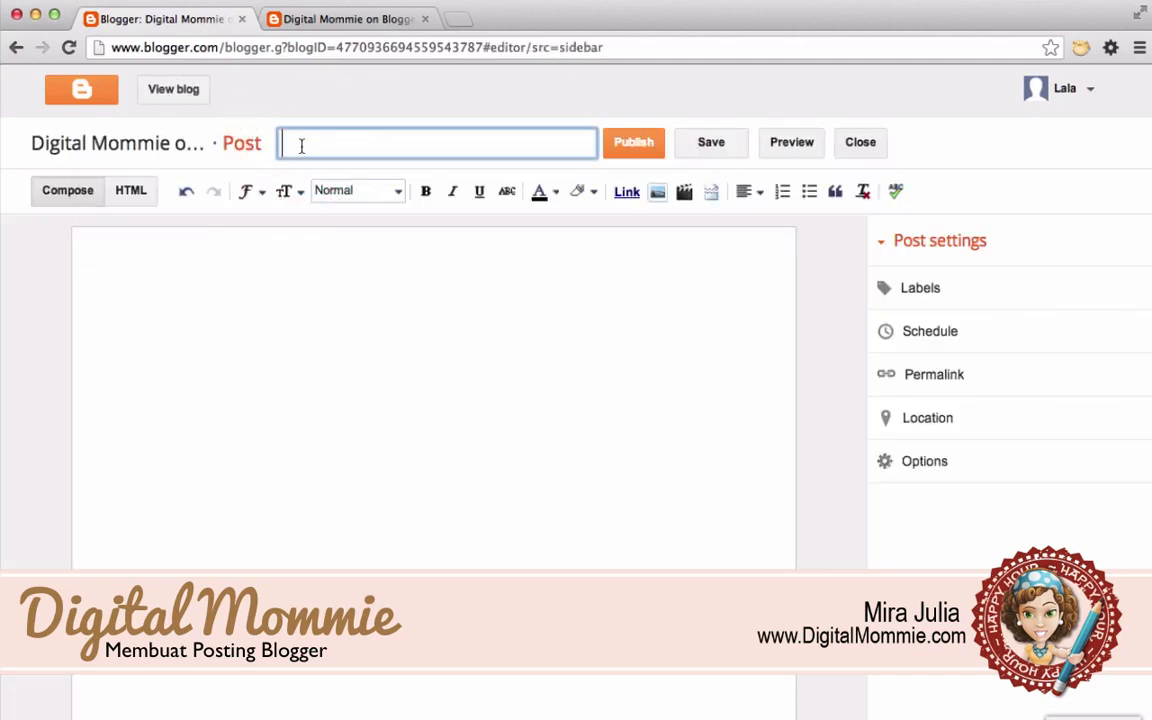
pyautogui.write('Apa itu')
pyautogui.press('BackSpace')
pyautogui.press('BackSpace')
pyautogui.press('BackSpace')
pyautogui.press('BackSpace')
pyautogui.write('Digital')
pyautogui.press('BackSpace')
pyautogui.press('BackSpace')
pyautogui.press('BackSpace')
pyautogui.press('BackSpace')
pyautogui.press('BackSpace')
pyautogui.press('BackSpace')
pyautogui.press('BackSpace')
pyautogui.press('BackSpace')
pyautogui.write('itu Digital Mommie')
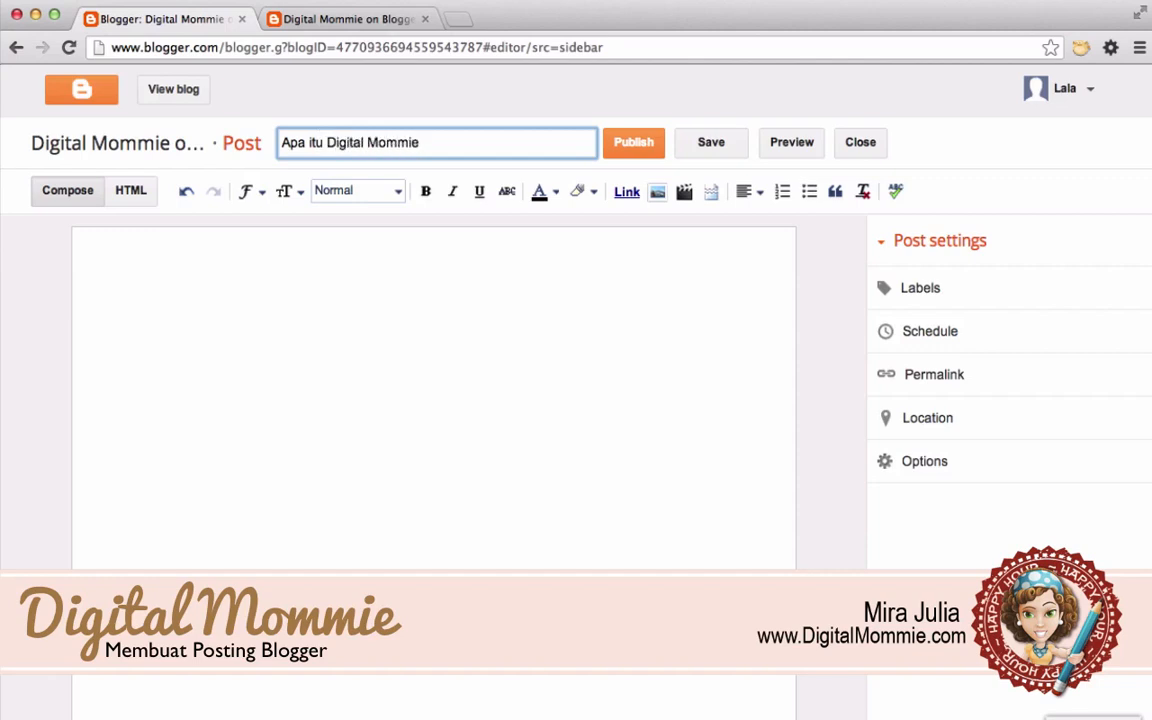
# - Begin the post body in the Compose view with the words "Digital Mommie adalah"
pyautogui.click(325, 270)
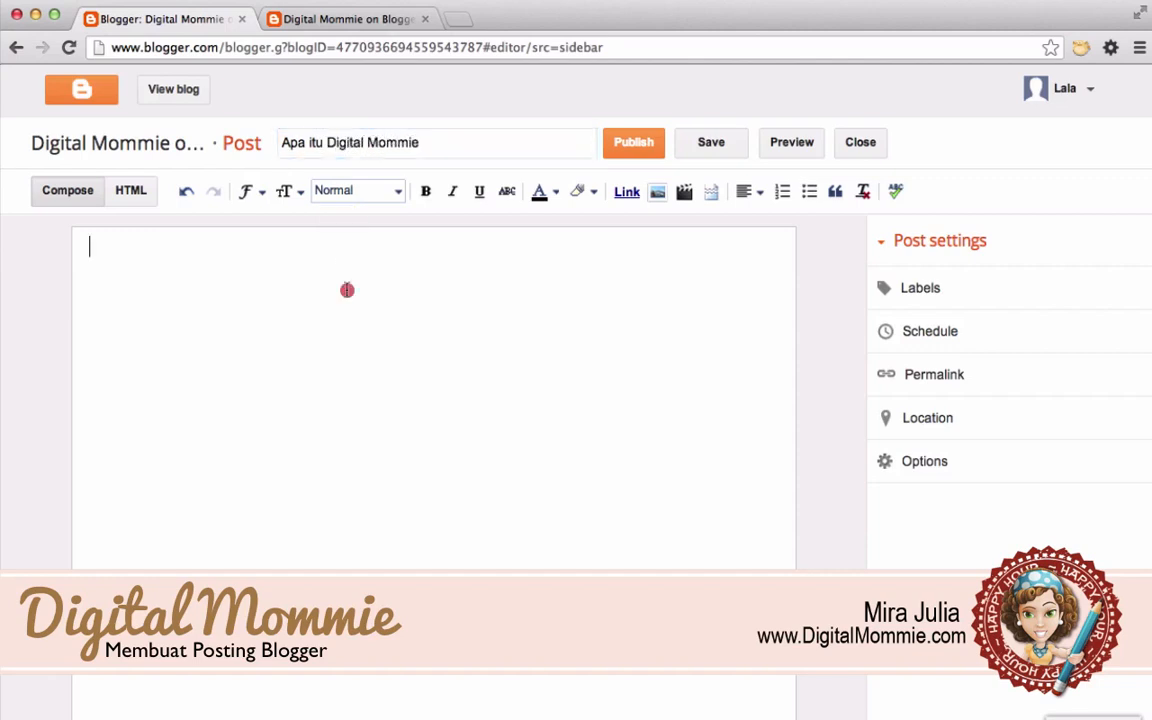
pyautogui.write('Digital Mom')
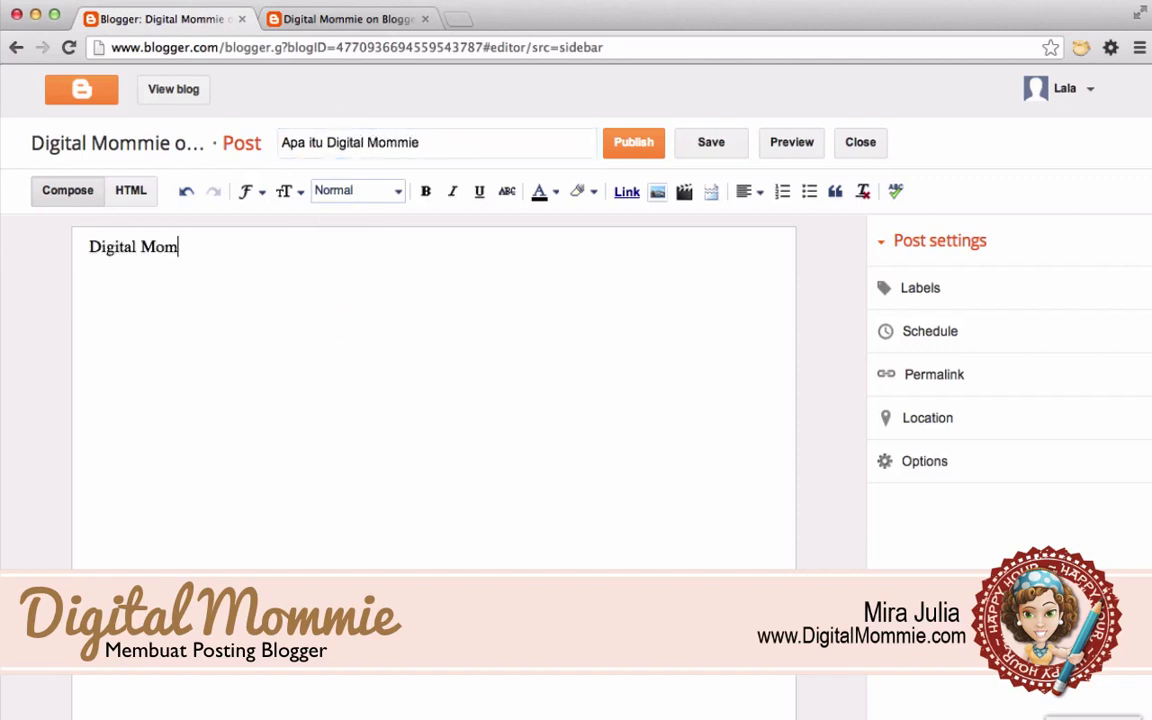
pyautogui.write('mie adalah')
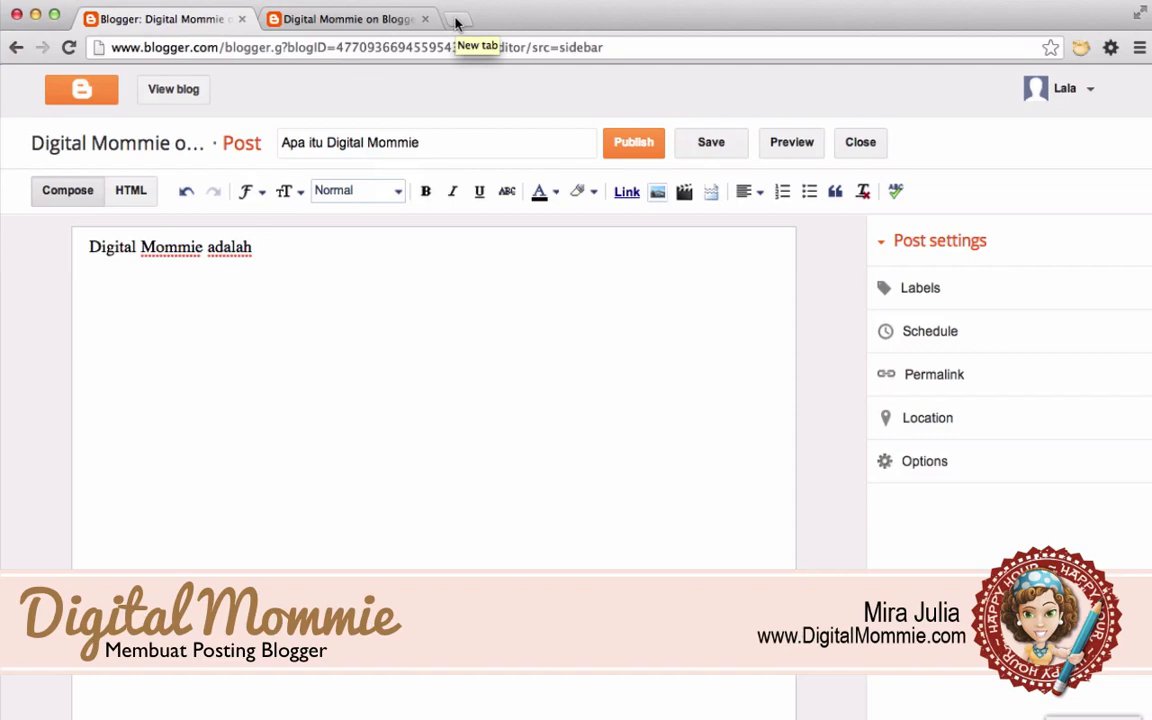
# - Open lipsum.com in a new browser tab and copy the whole paragraph under "Why do we use it?"
pyautogui.click(456, 20)
pyautogui.write('lips')
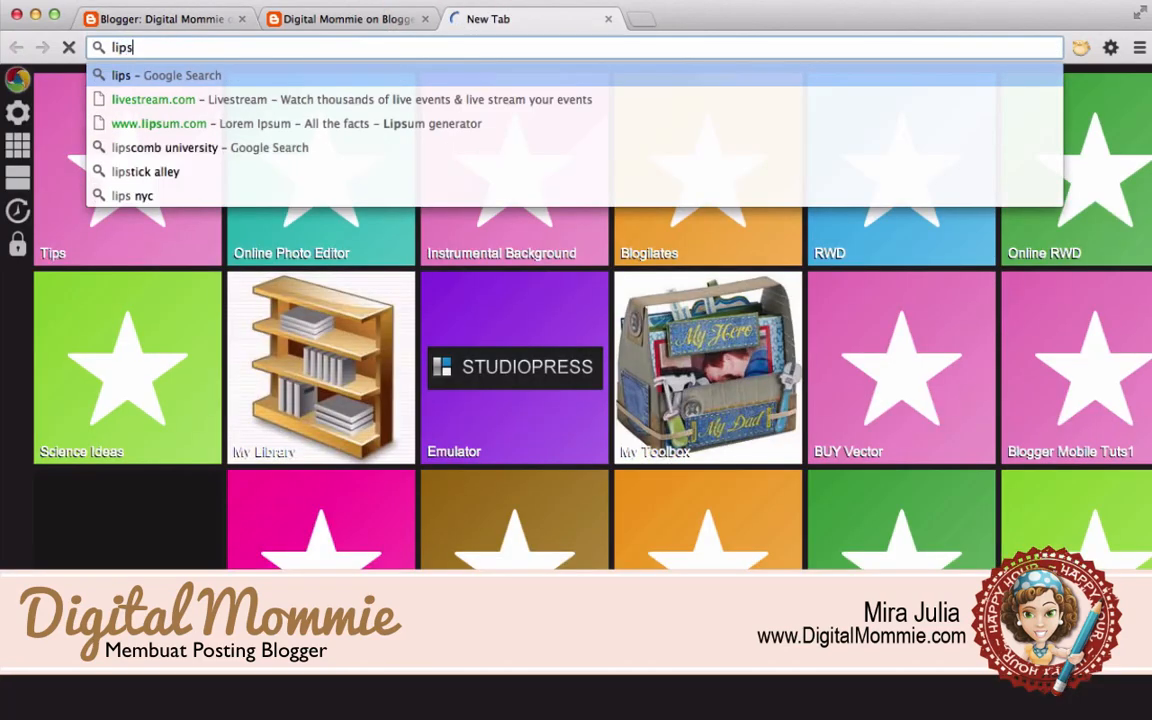
pyautogui.write('um.com')
pyautogui.press('Return')
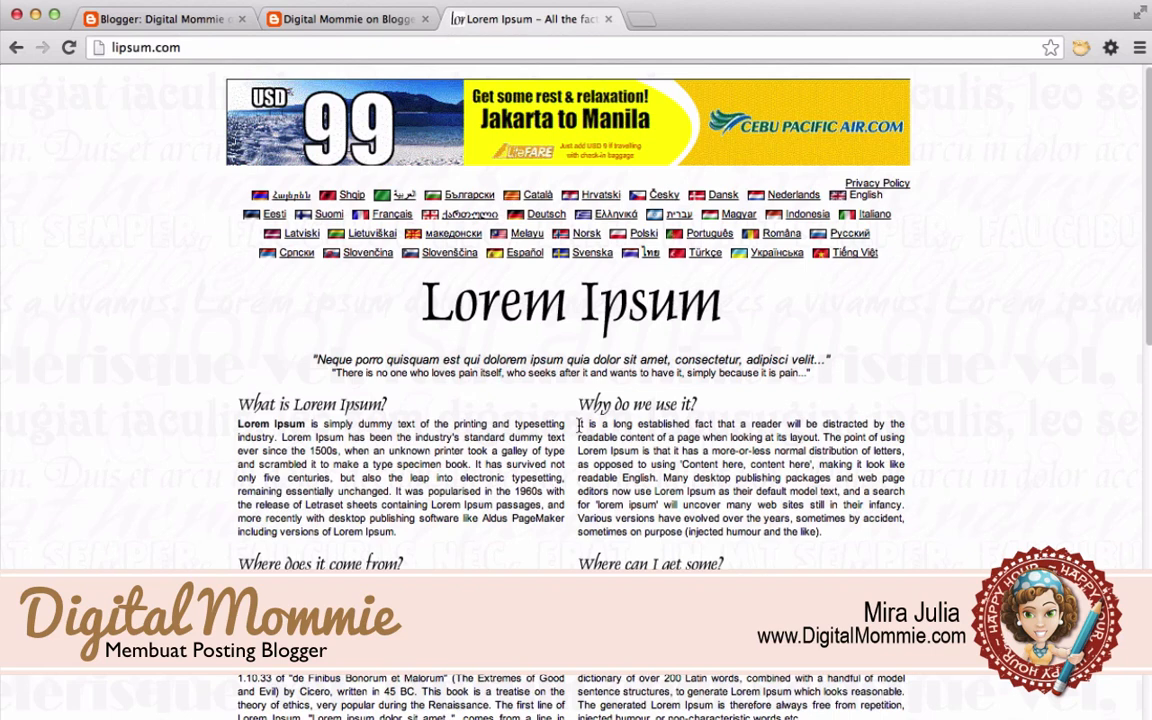
pyautogui.moveTo(579, 424); pyautogui.dragTo(838, 537)
pyautogui.press('super+c')
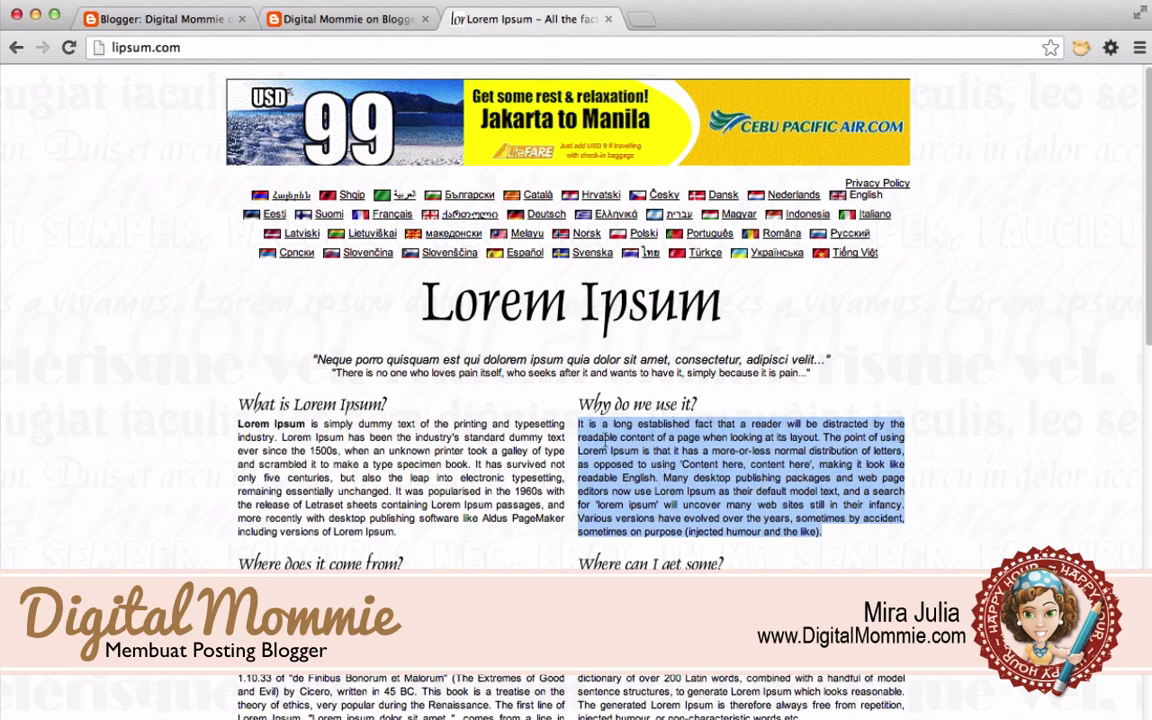
# - Paste the copied paragraph after "Digital Mommie adalah" in the post body and compare it with the source page
pyautogui.click(165, 20)
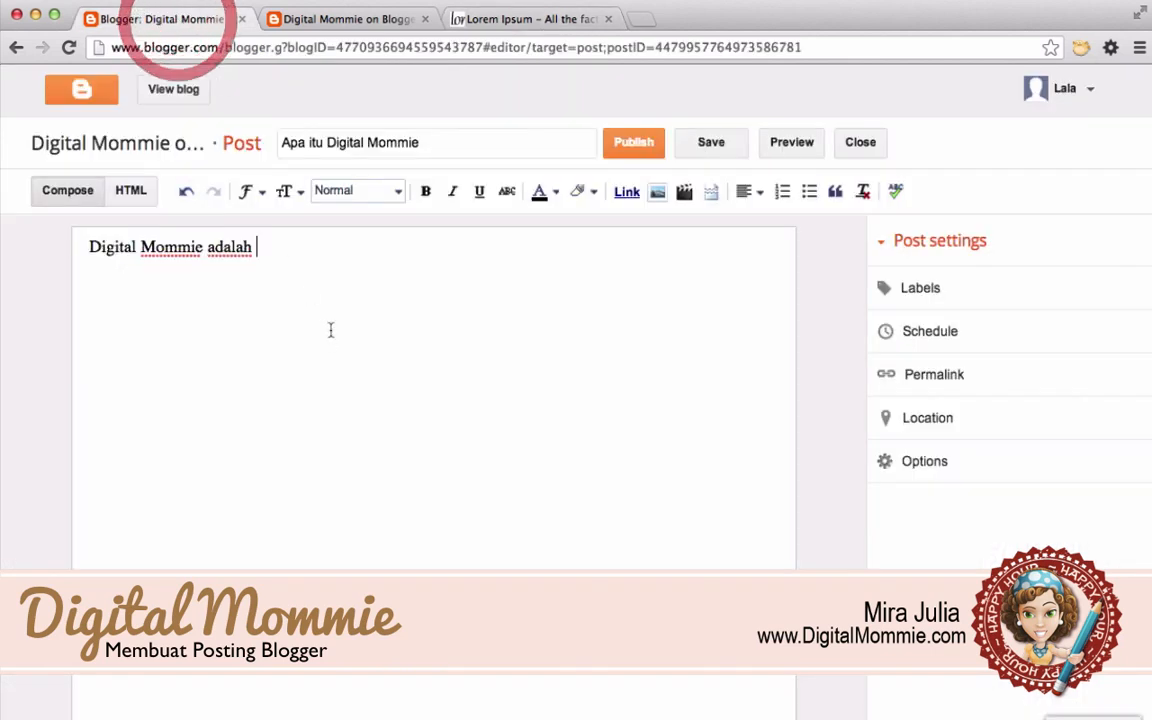
pyautogui.press('super+v')
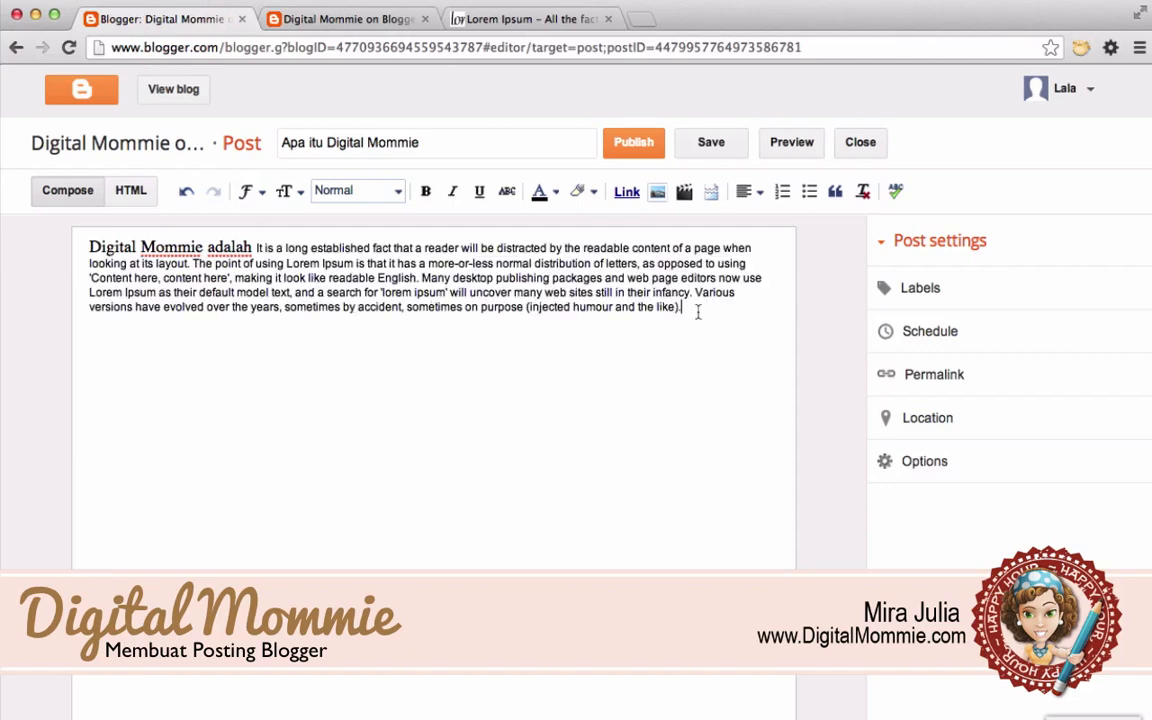
pyautogui.click(500, 20)
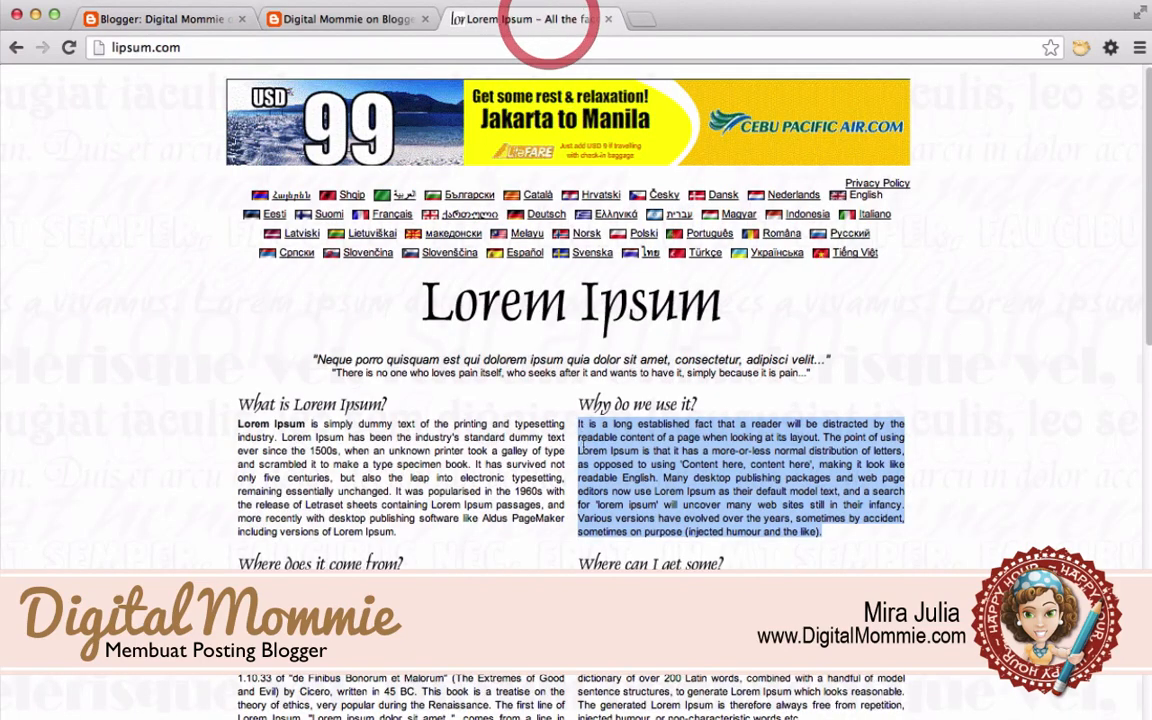
pyautogui.click(163, 19)
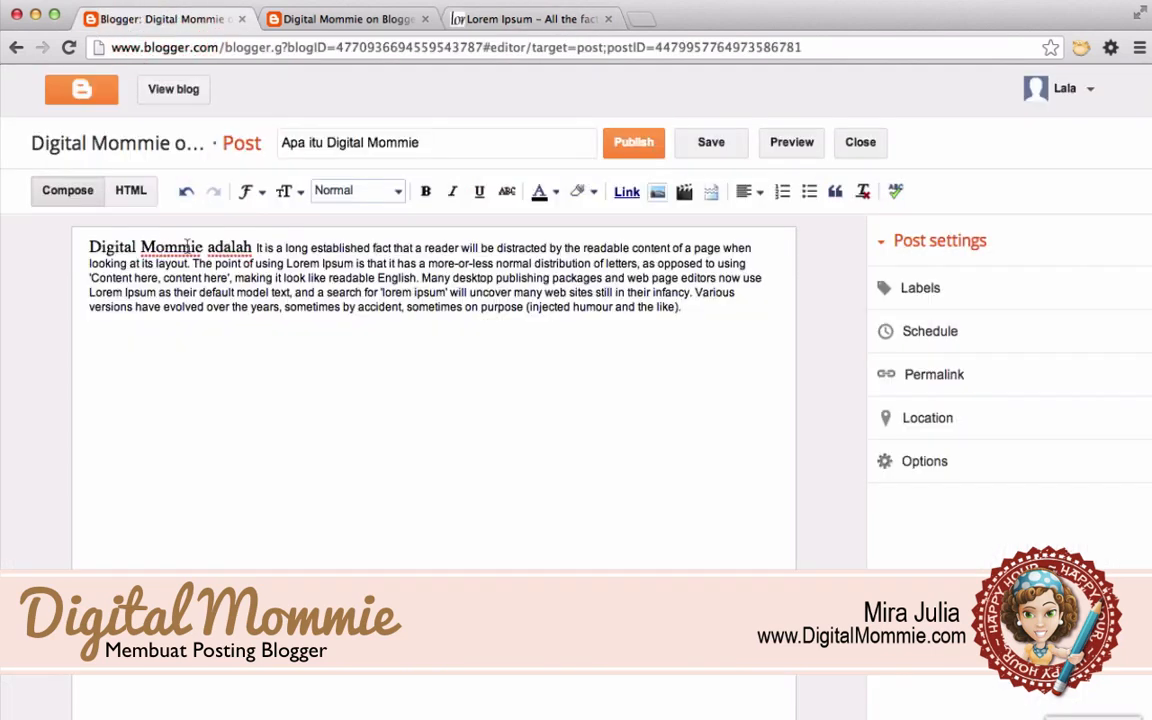
# - Remove the pasted paragraph from the post body and paste it again after "Digital Mommie adalah"
pyautogui.moveTo(694, 319); pyautogui.dragTo(245, 249)
pyautogui.press('super+c')
pyautogui.press('BackSpace')
pyautogui.press('BackSpace')
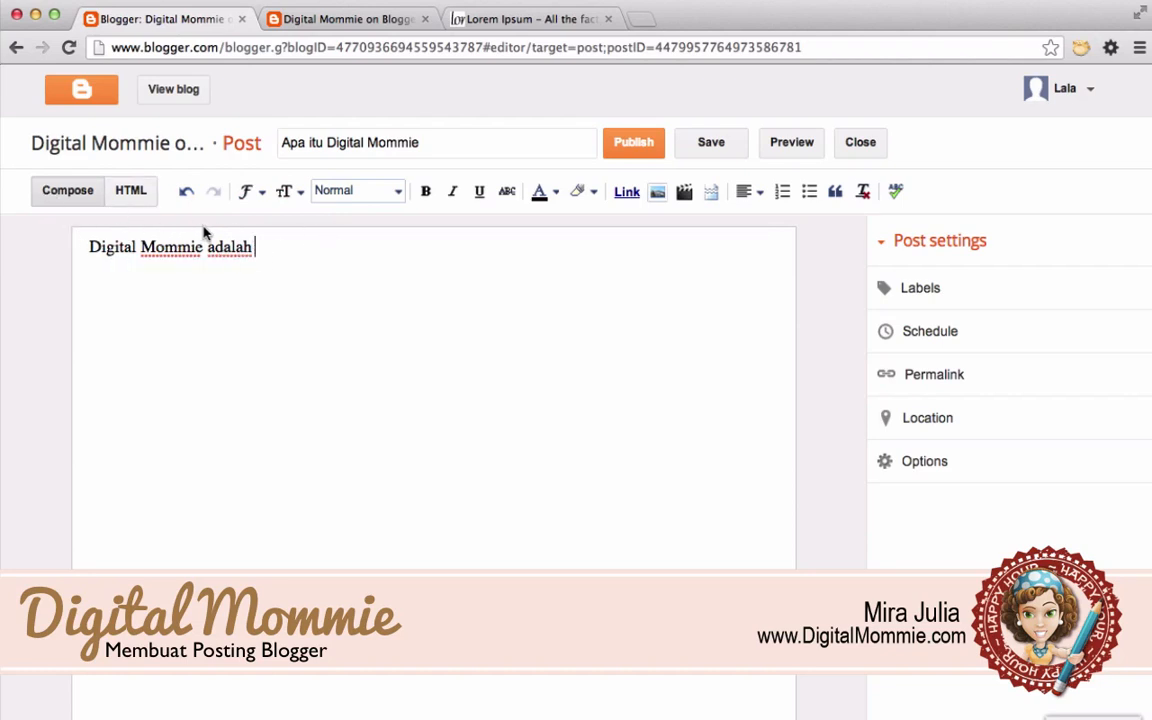
pyautogui.press('super+v')
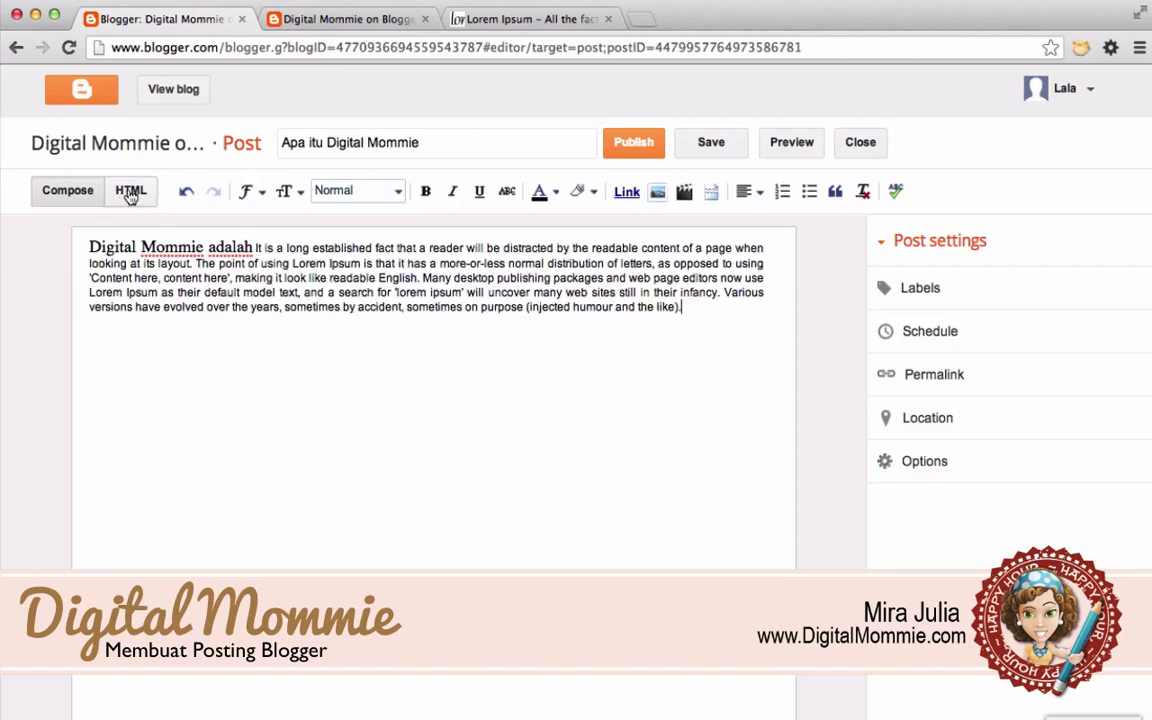
# - Check the pasted text's font styling in the HTML source and undo the text entered in the post body
pyautogui.click(130, 193)
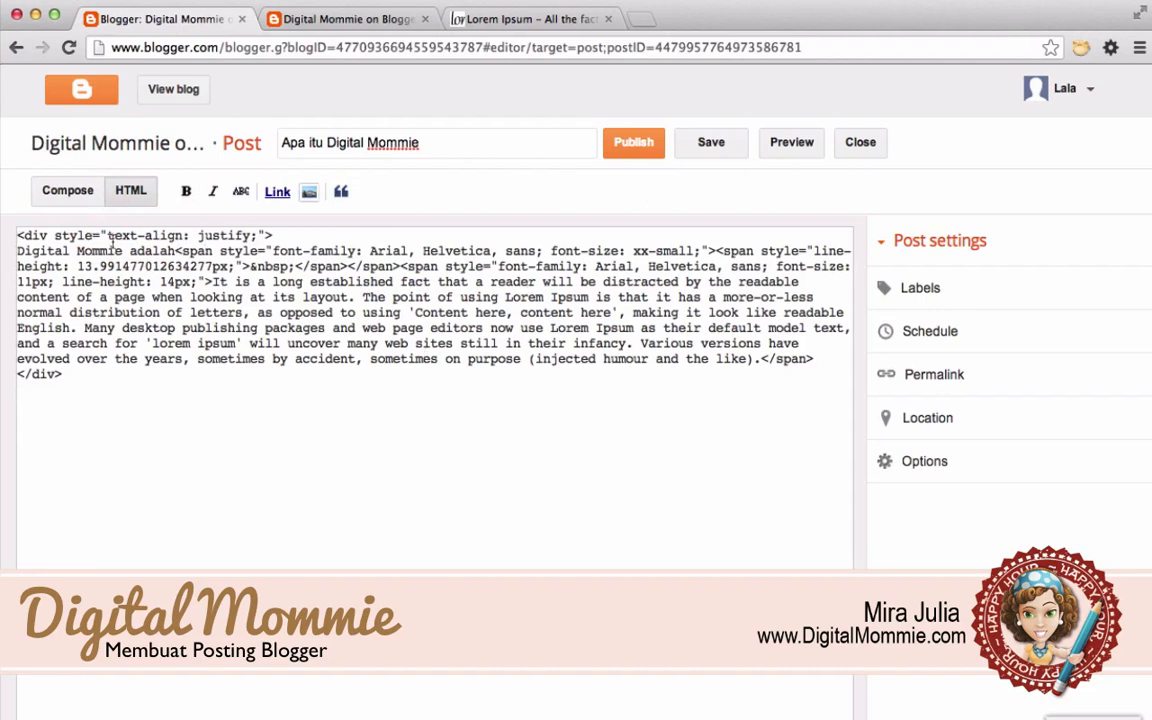
pyautogui.moveTo(491, 266); pyautogui.dragTo(596, 265)
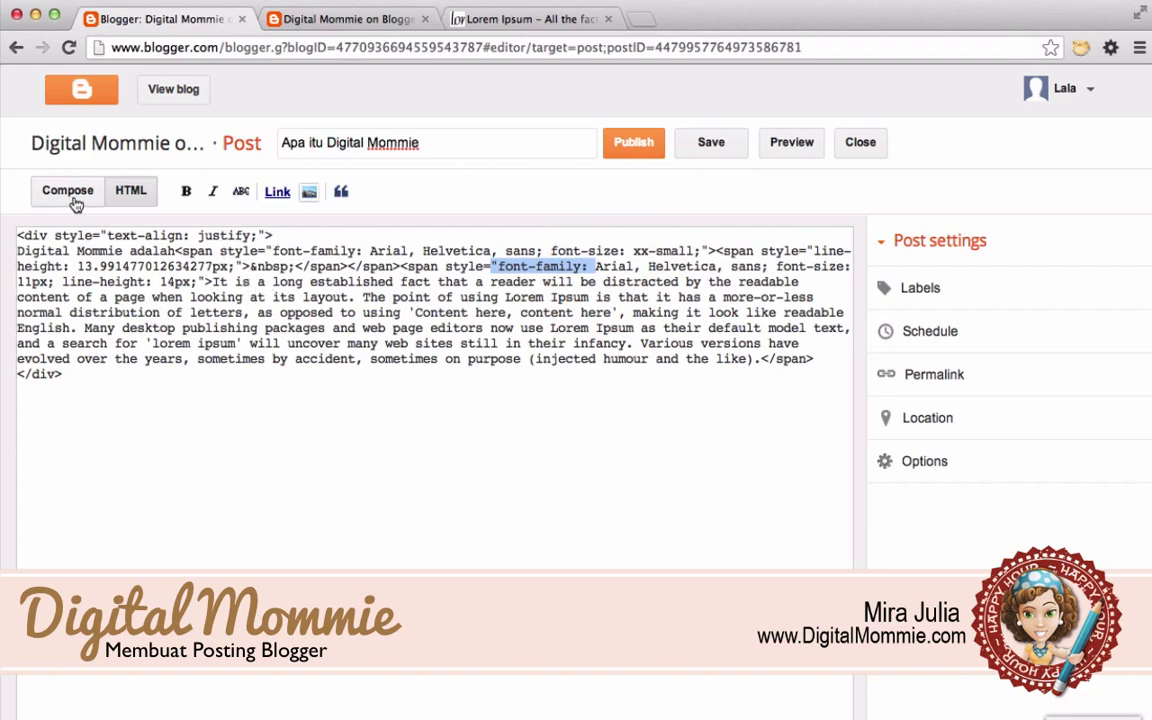
pyautogui.click(70, 195)
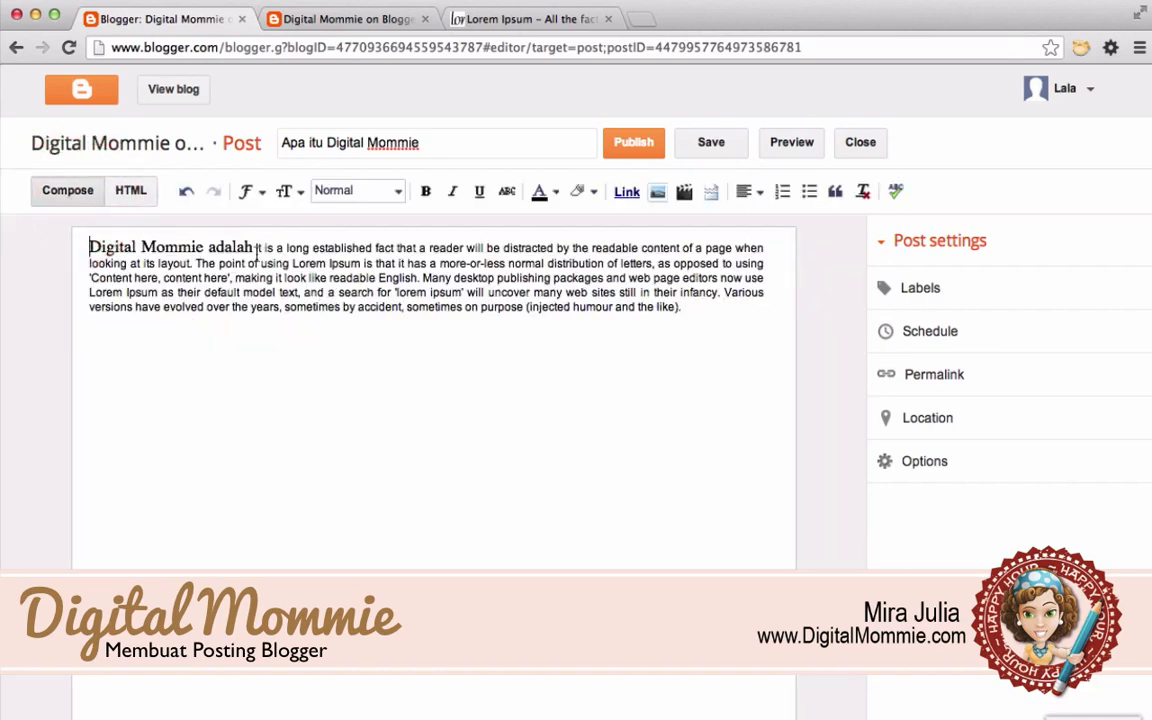
pyautogui.press('super+z')
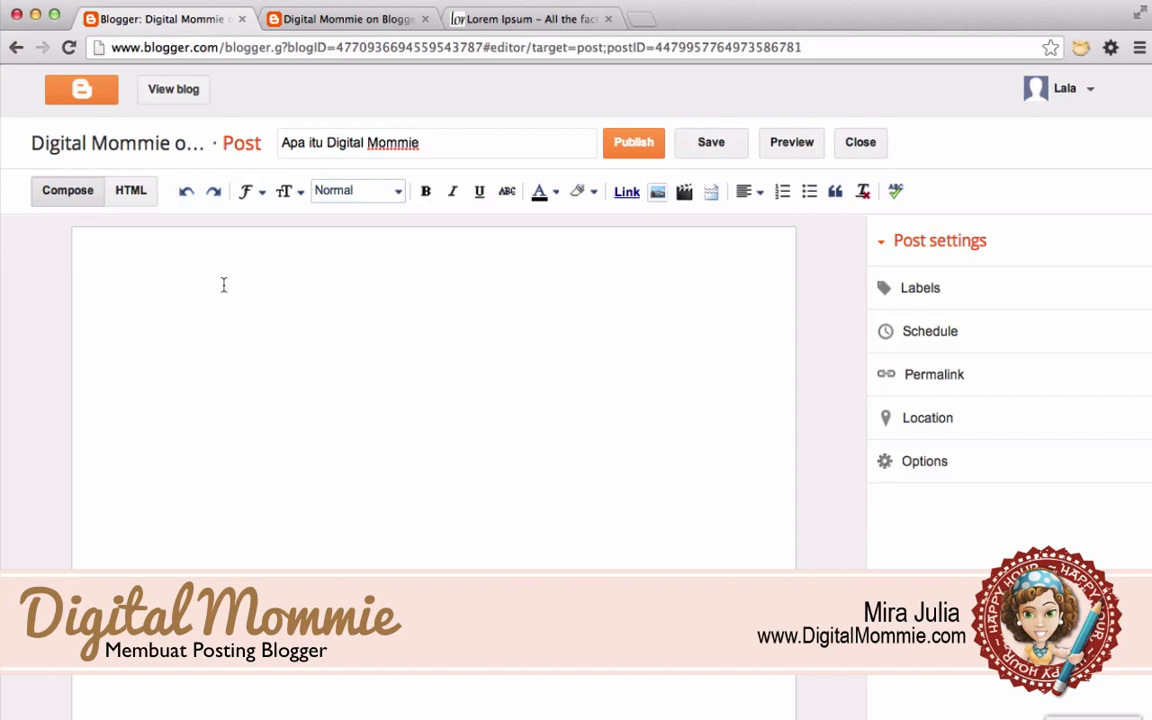
# - Enter "Digital Mommie adalah" followed by the copied lorem ipsum paragraph in the post's HTML source
pyautogui.click(130, 192)
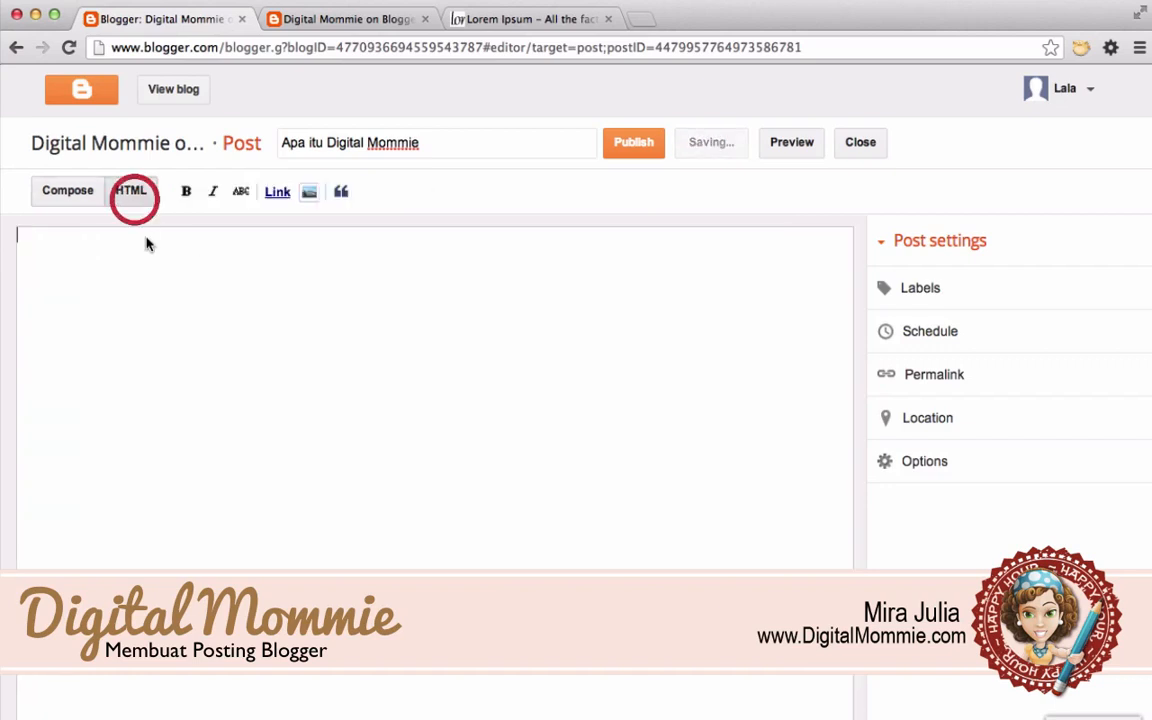
pyautogui.click(162, 278)
pyautogui.write('Apa')
pyautogui.press('BackSpace')
pyautogui.press('BackSpace')
pyautogui.press('BackSpace')
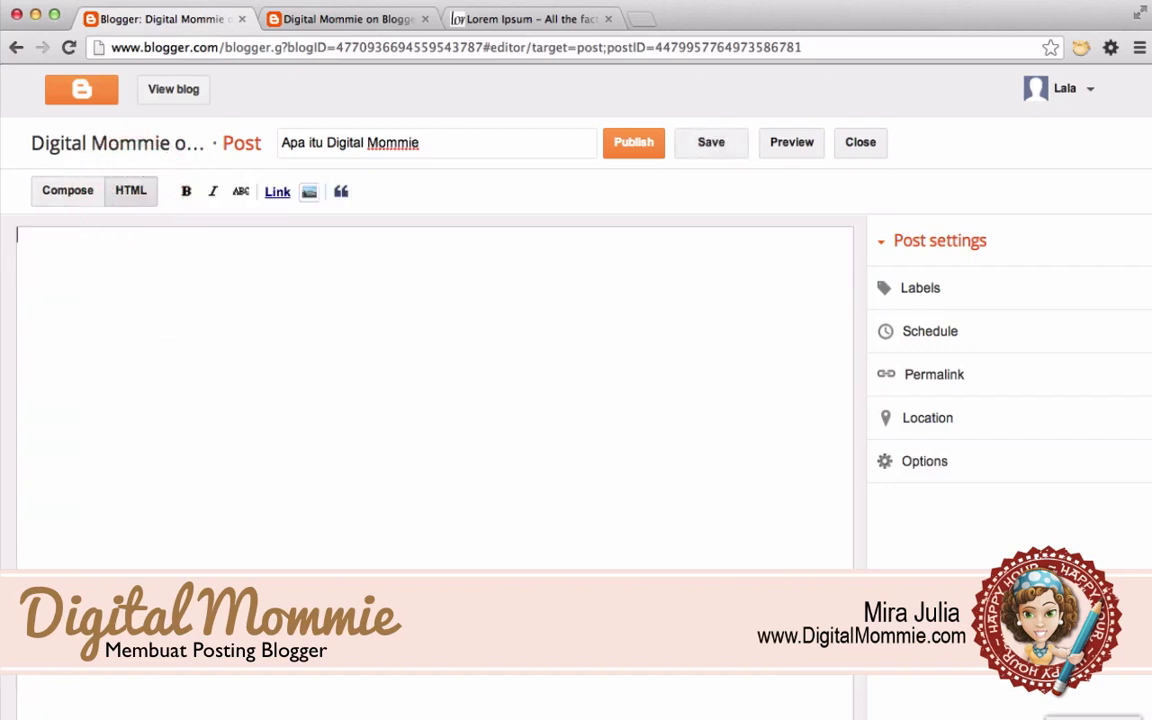
pyautogui.write('Digital Mommie adalah')
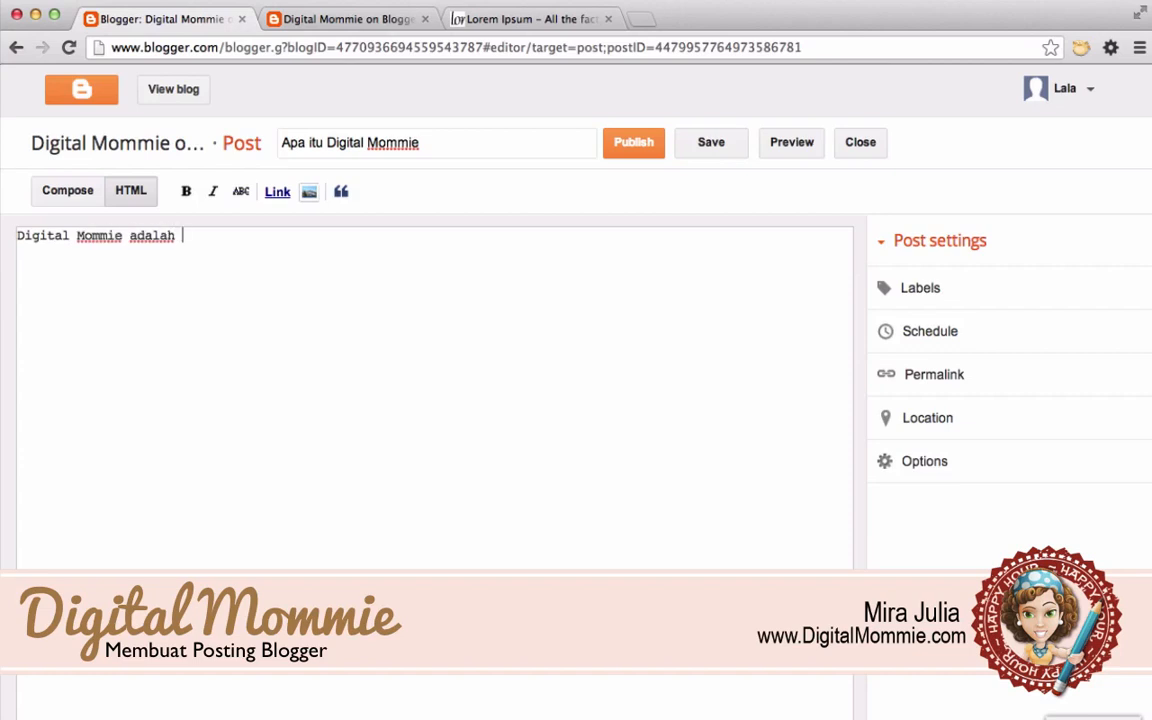
pyautogui.press('super+v')
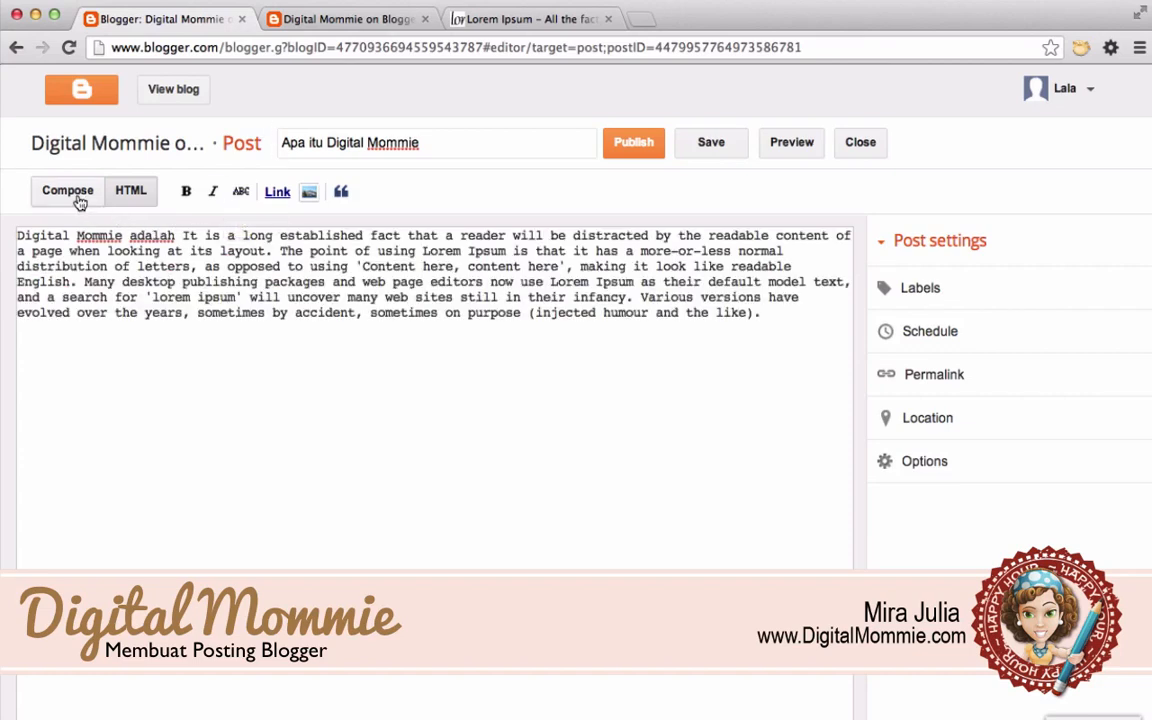
# - Compare the post text in the Compose and HTML views and make the opening words "Digital Mommie" bold
pyautogui.click(68, 192)
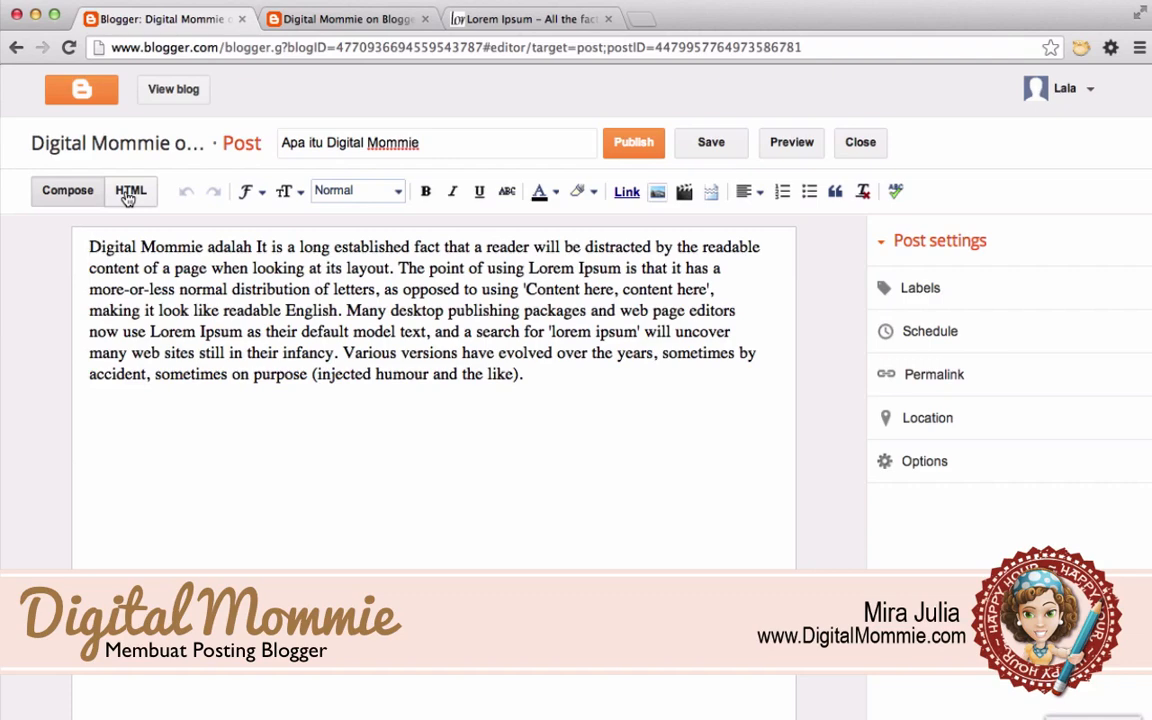
pyautogui.click(126, 196)
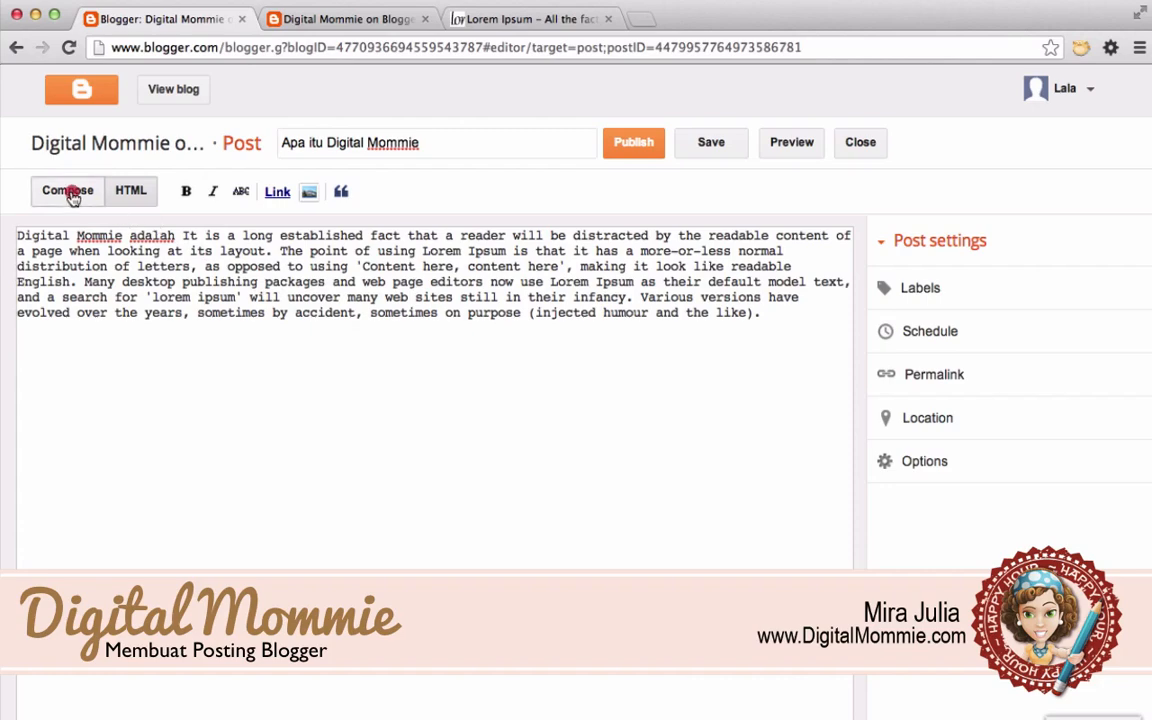
pyautogui.click(70, 190)
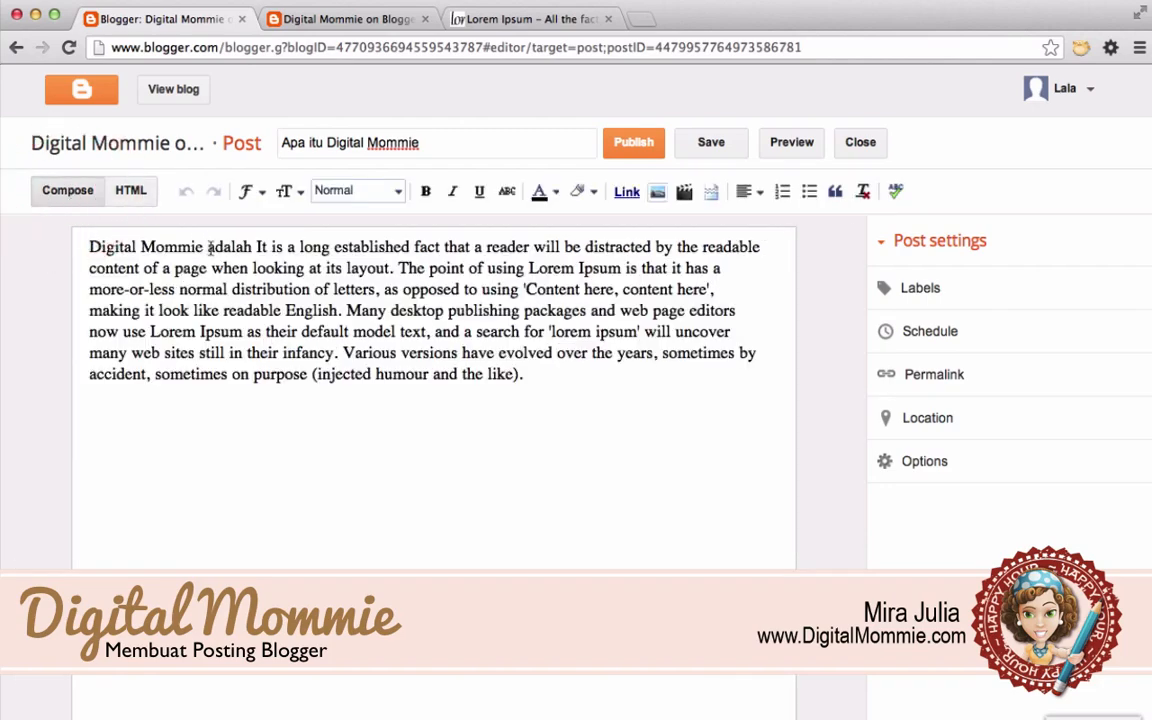
pyautogui.click(200, 246)
pyautogui.moveTo(200, 246); pyautogui.dragTo(90, 246)
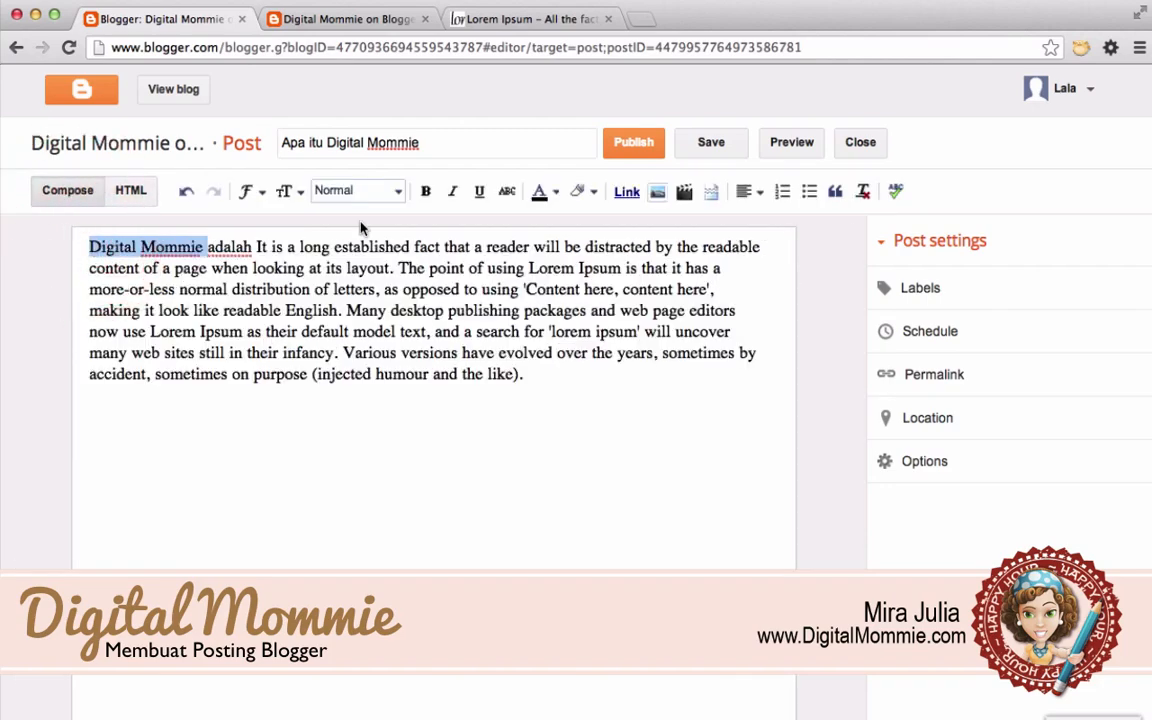
pyautogui.click(424, 192)
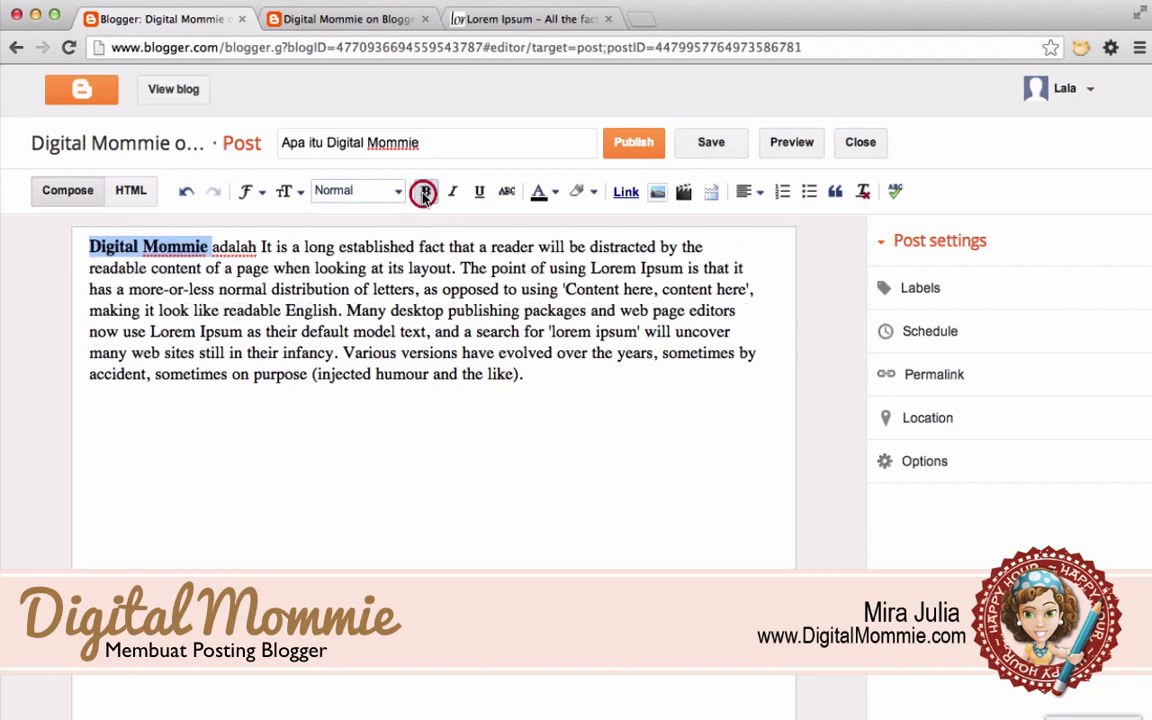
pyautogui.click(347, 286)
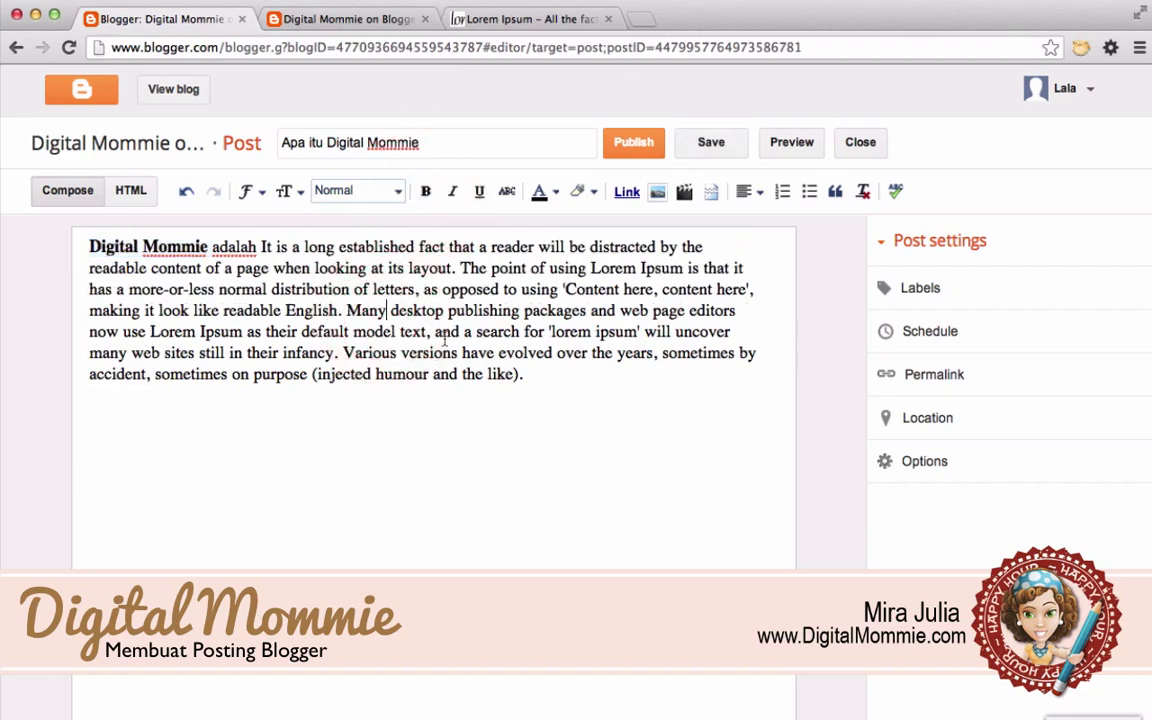
# - Publish the post, check it on the blog's home page and return to the post list
pyautogui.click(630, 145)
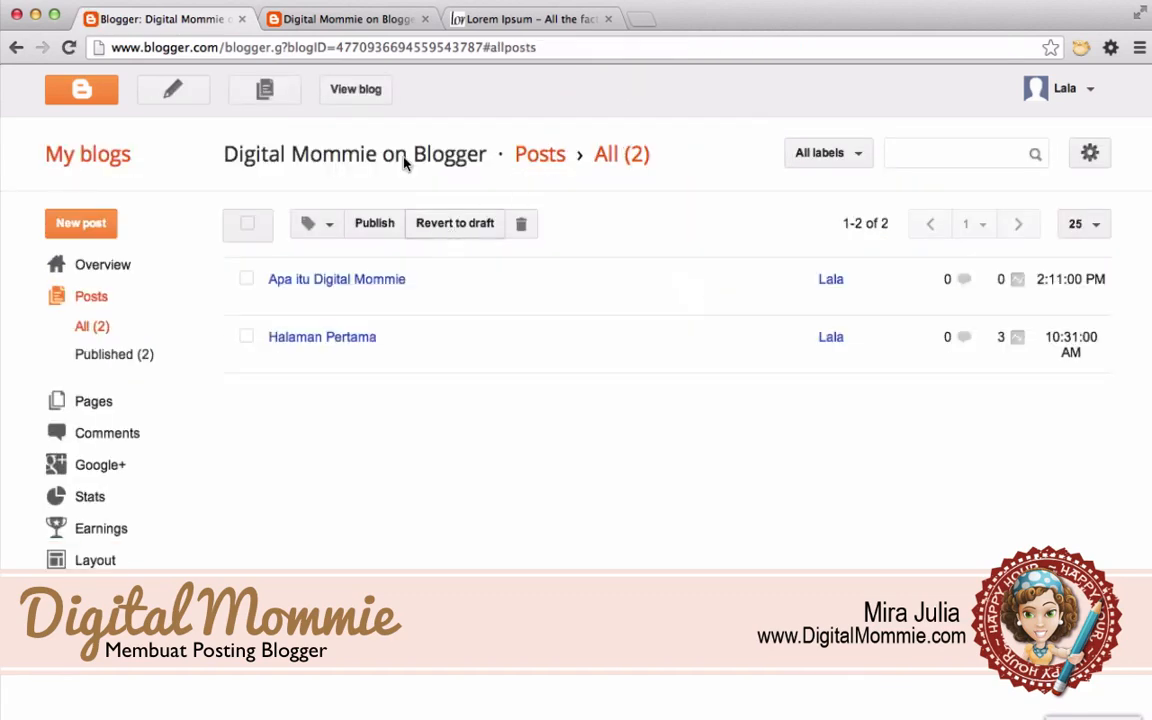
pyautogui.click(340, 19)
pyautogui.click(313, 156)
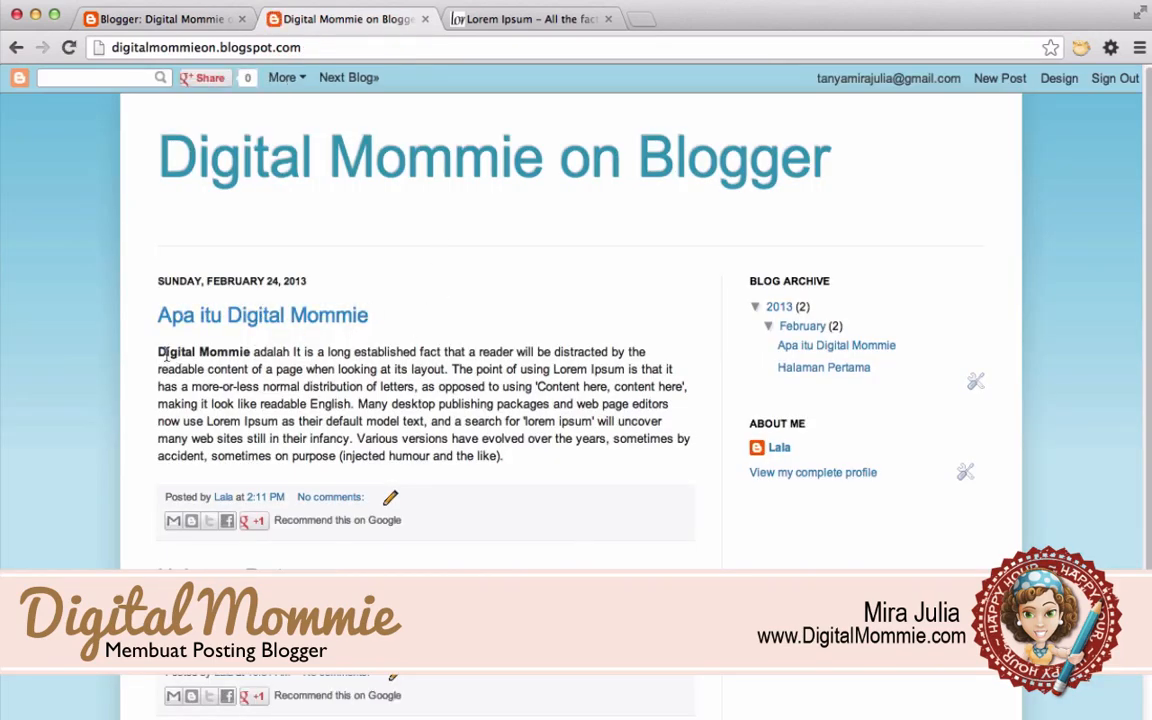
pyautogui.moveTo(160, 352); pyautogui.dragTo(250, 352)
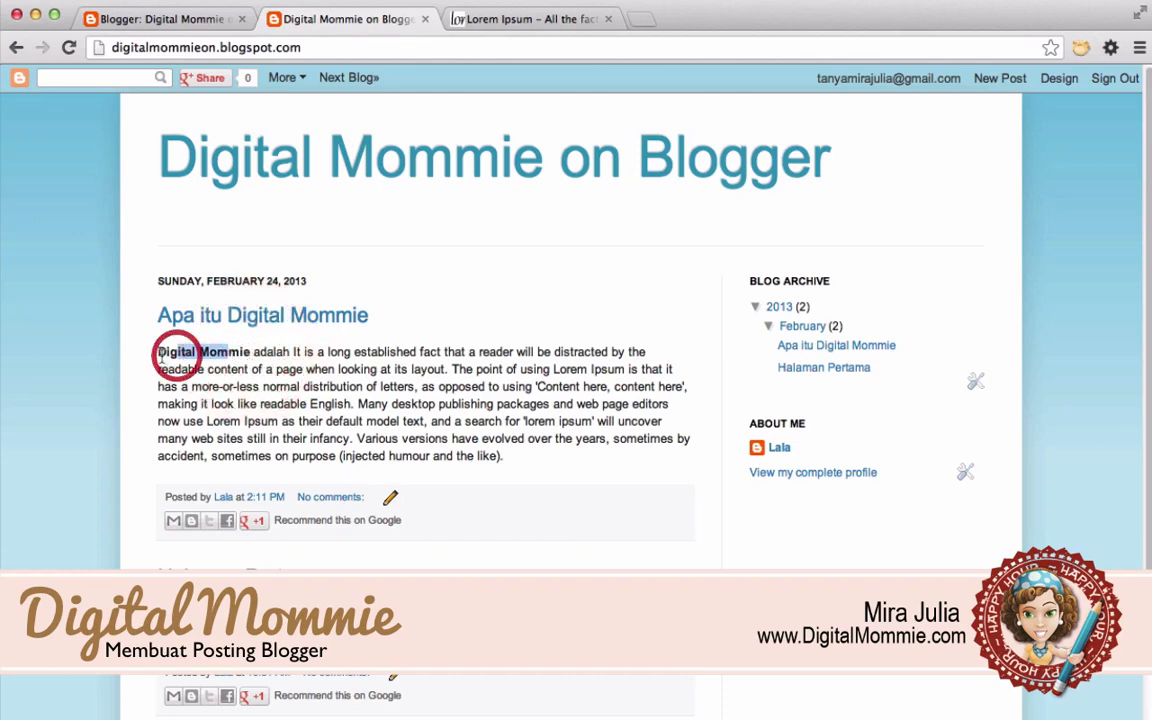
pyautogui.click(160, 19)
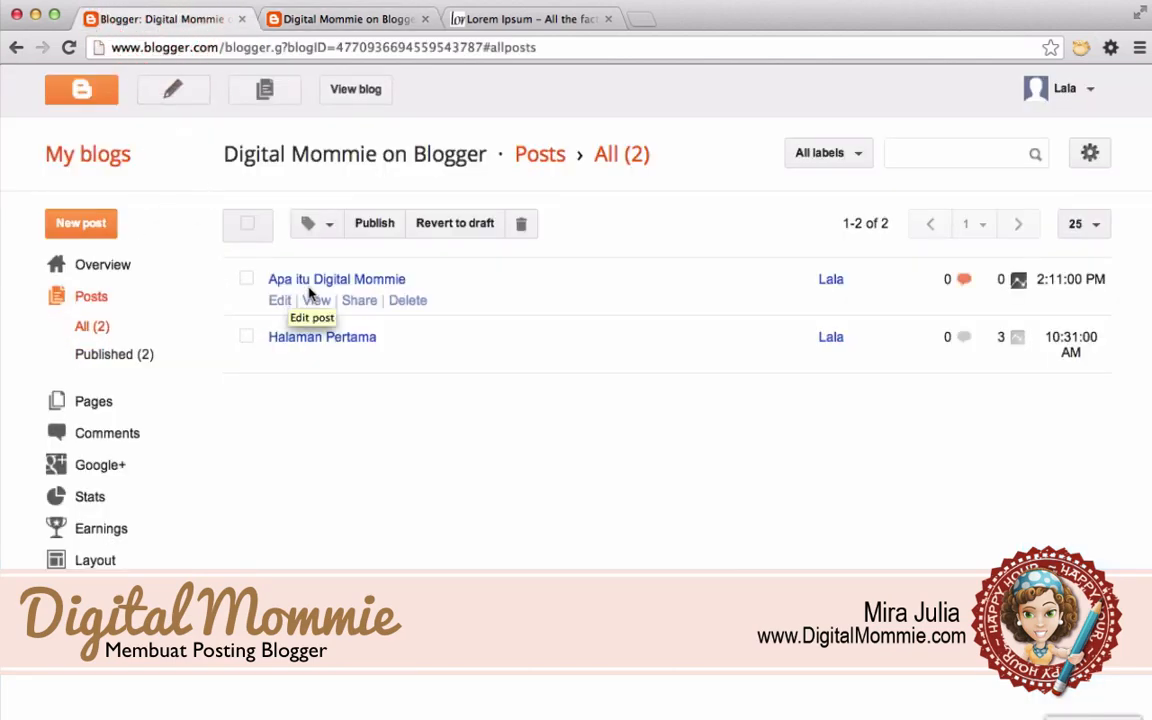
# - Open the post "Apa itu Digital Mommie" for editing and examine the bold tags around "Digital Mommie" in its HTML source, returning to Compose view
pyautogui.click(329, 280)
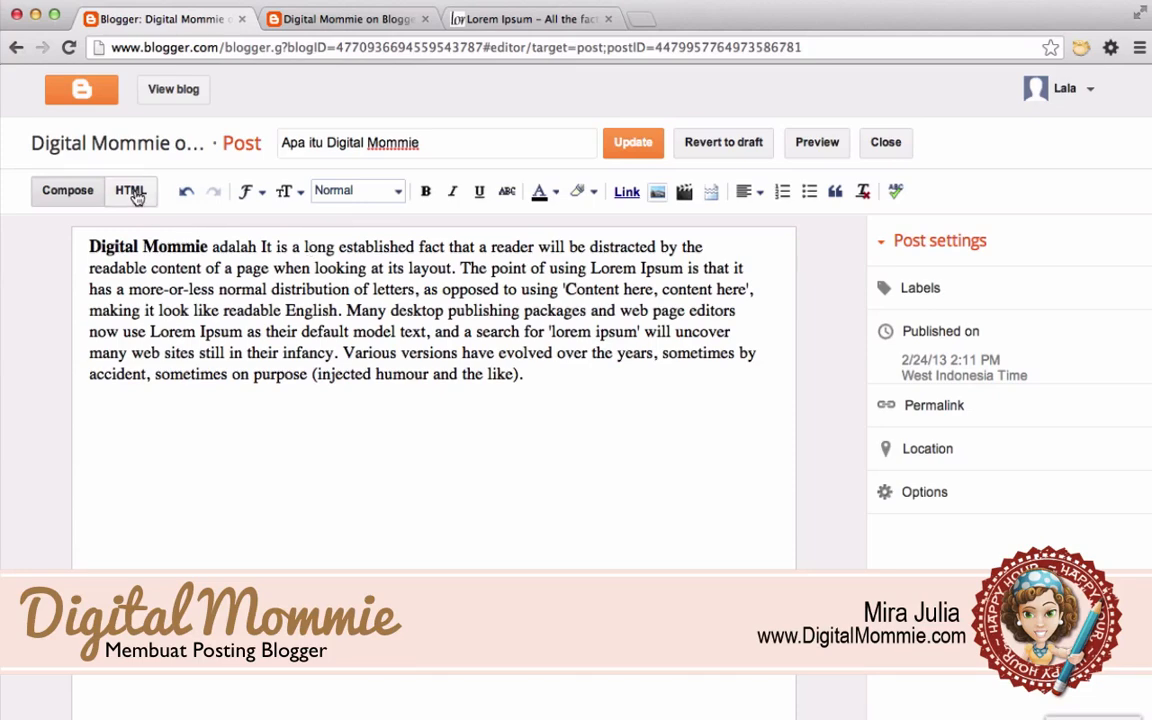
pyautogui.click(132, 192)
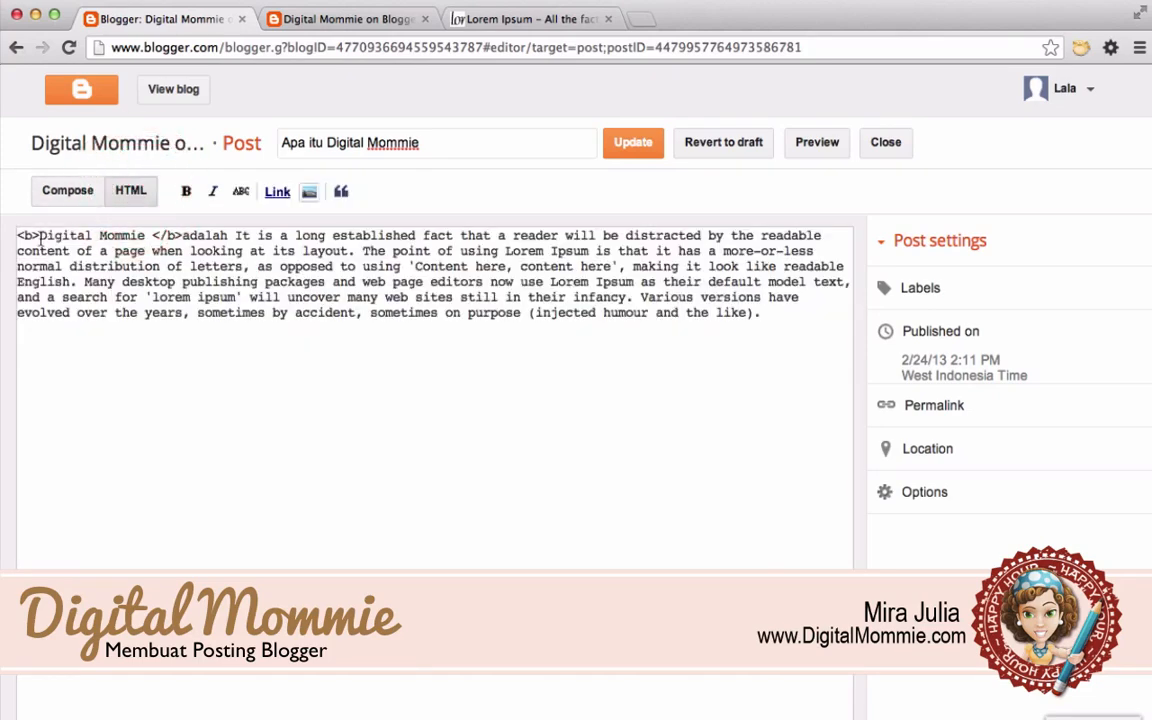
pyautogui.moveTo(40, 238); pyautogui.dragTo(13, 237)
pyautogui.click(160, 236)
pyautogui.moveTo(160, 236); pyautogui.dragTo(182, 236)
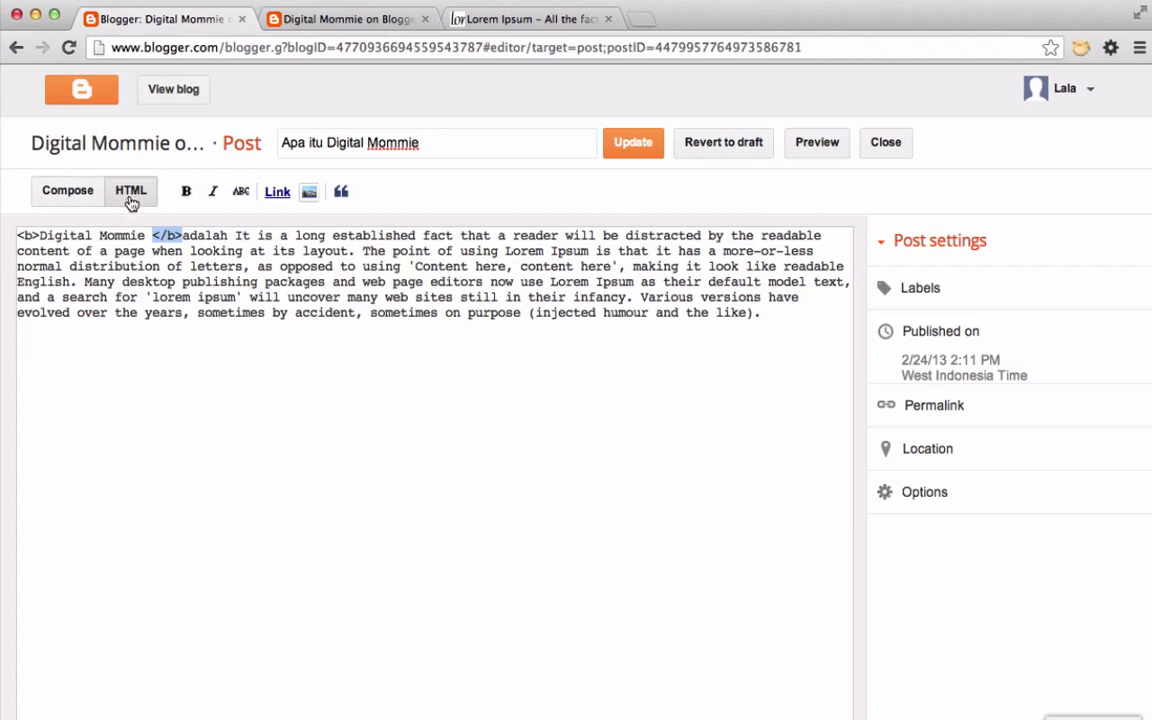
pyautogui.click(67, 199)
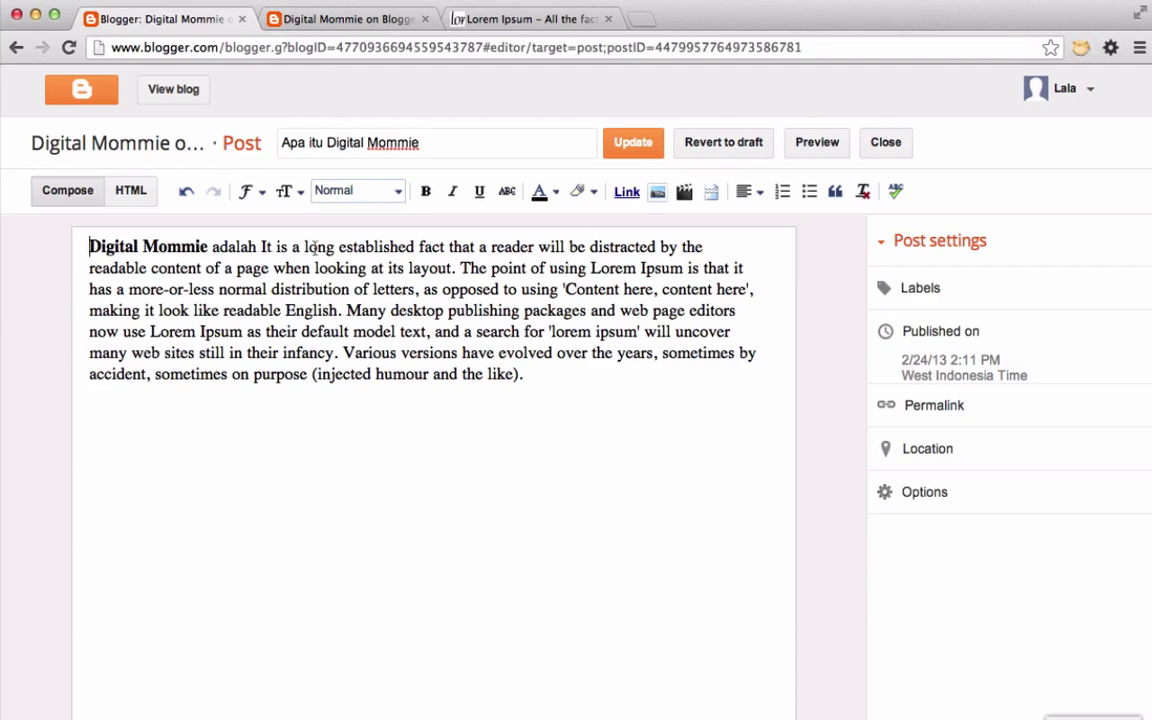
# - Italicize "a reader will be distracted" and underline "readable English" in the post body
pyautogui.click(481, 247)
pyautogui.moveTo(481, 247); pyautogui.dragTo(655, 241)
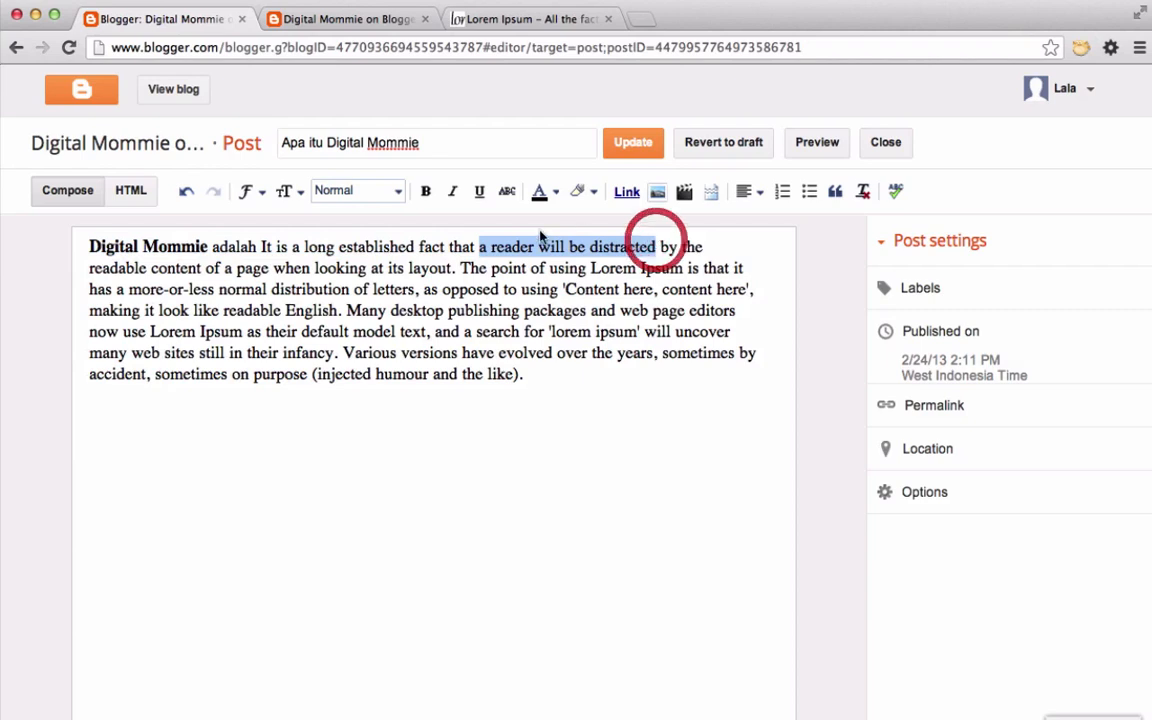
pyautogui.click(452, 193)
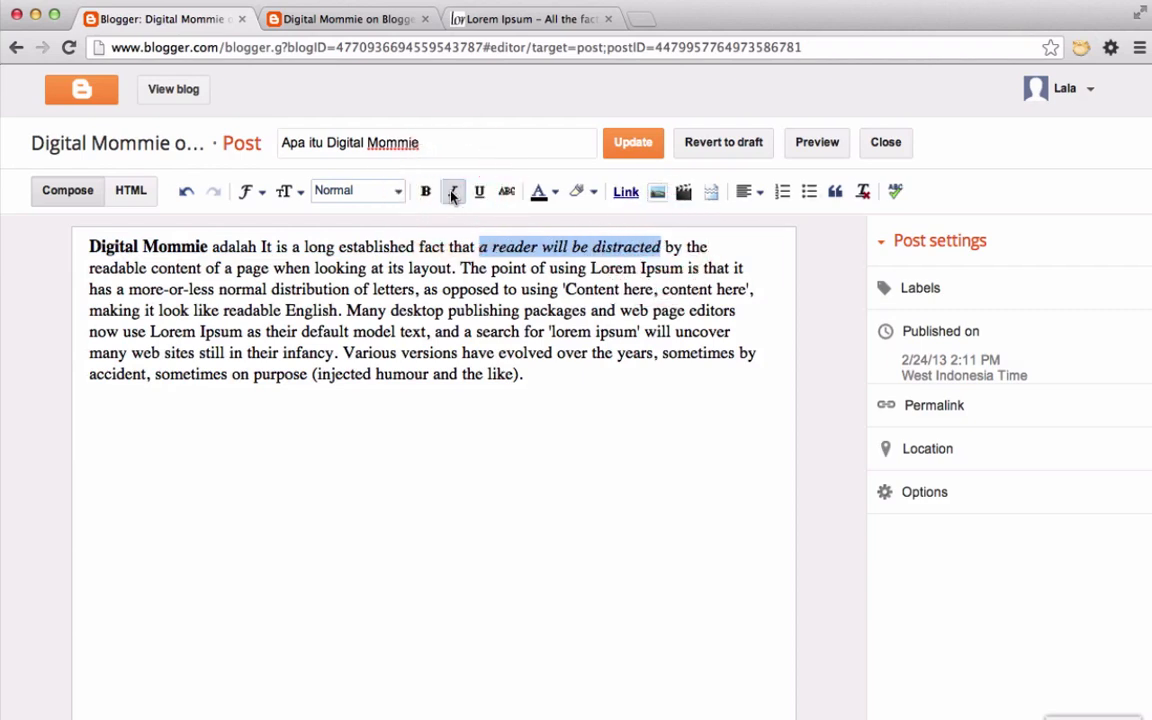
pyautogui.click(461, 292)
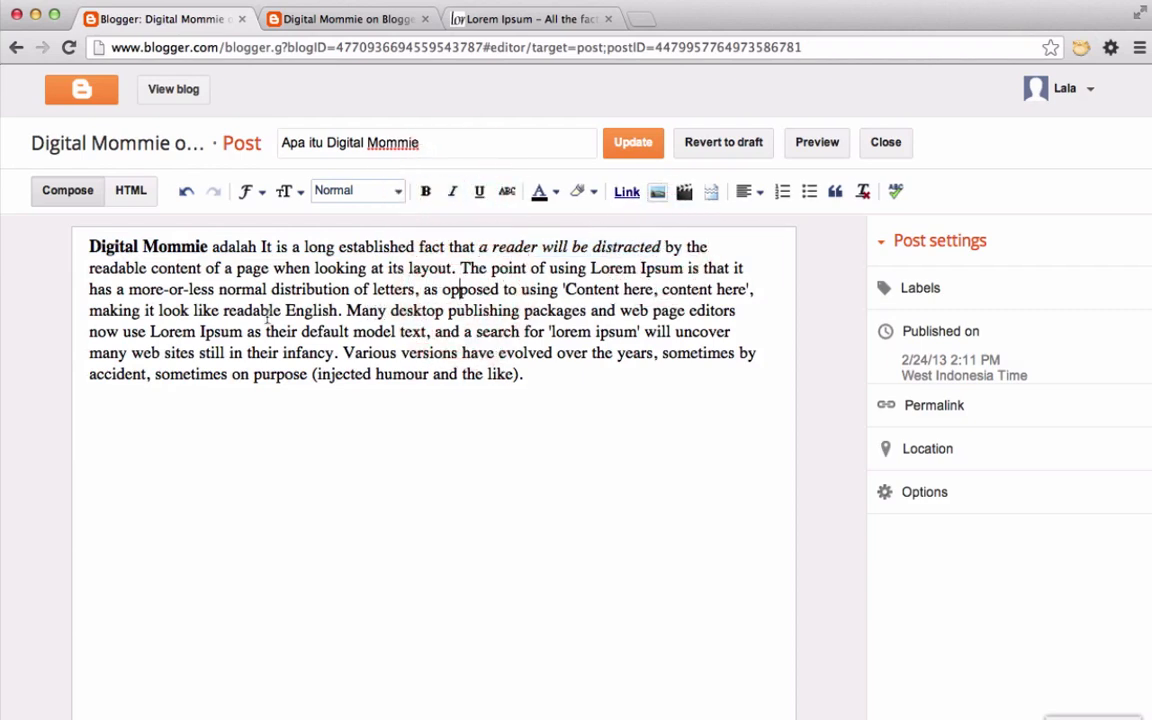
pyautogui.moveTo(229, 313); pyautogui.dragTo(338, 311)
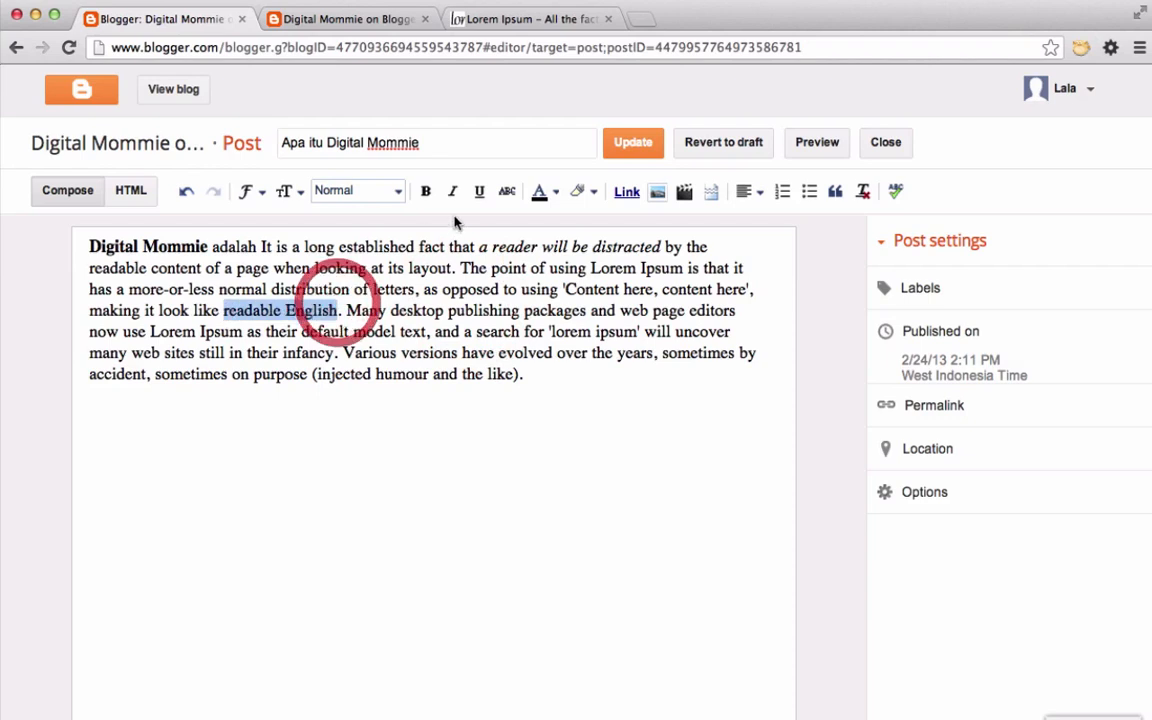
pyautogui.click(481, 193)
pyautogui.click(480, 196)
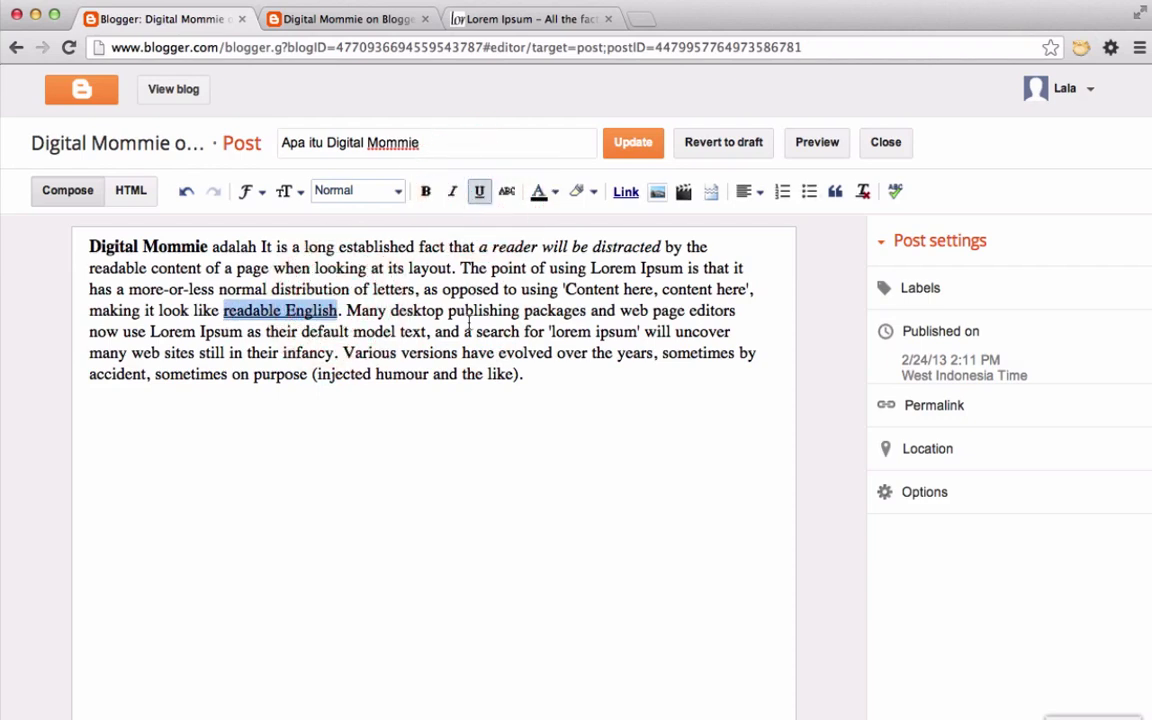
# - Update the post and check its bold, italic and underlined words on the reloaded blog home page
pyautogui.click(632, 146)
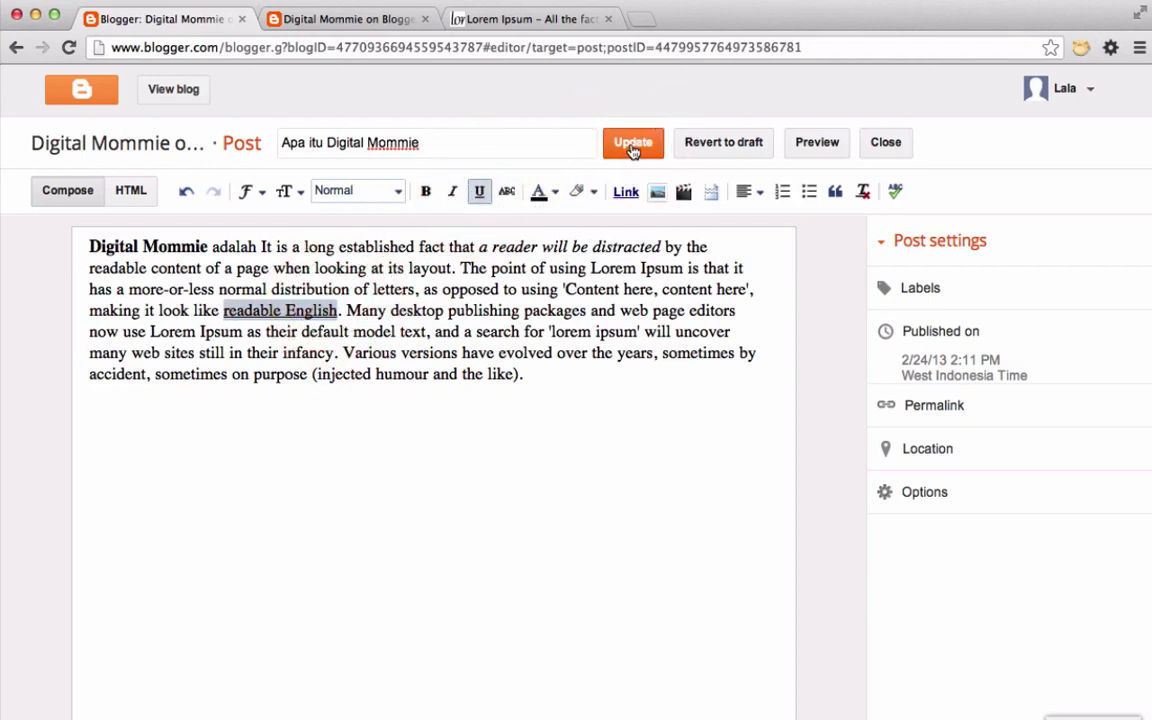
pyautogui.click(372, 19)
pyautogui.click(69, 47)
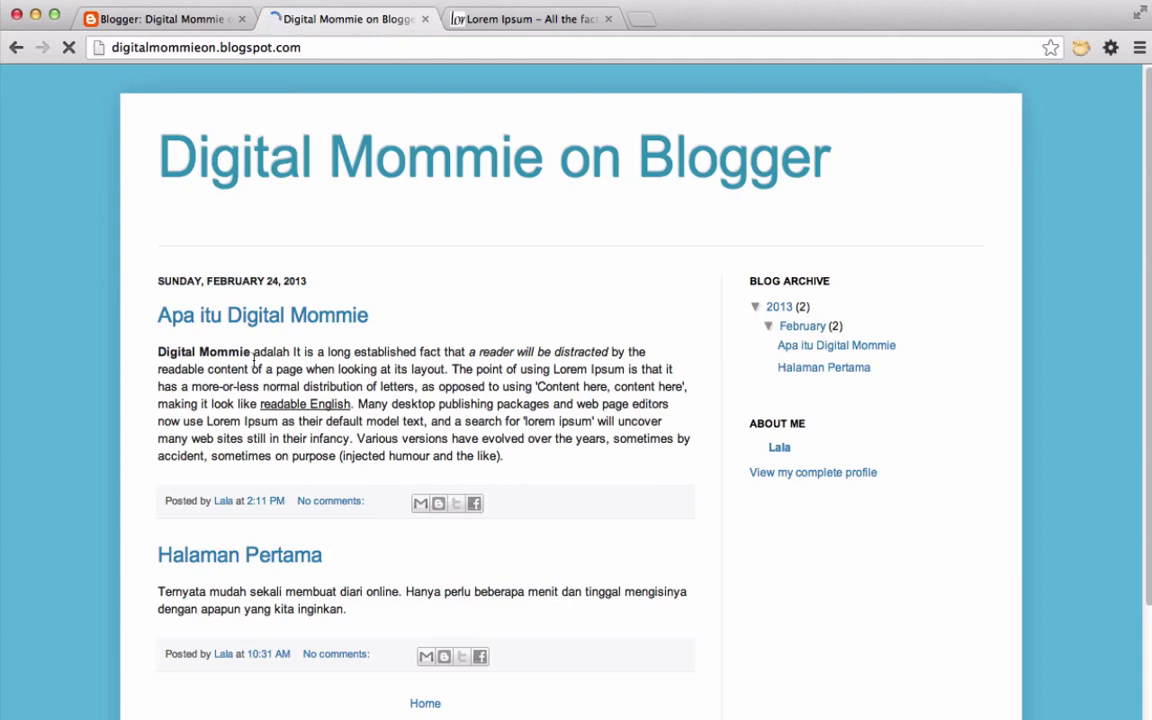
pyautogui.moveTo(159, 352); pyautogui.dragTo(257, 350)
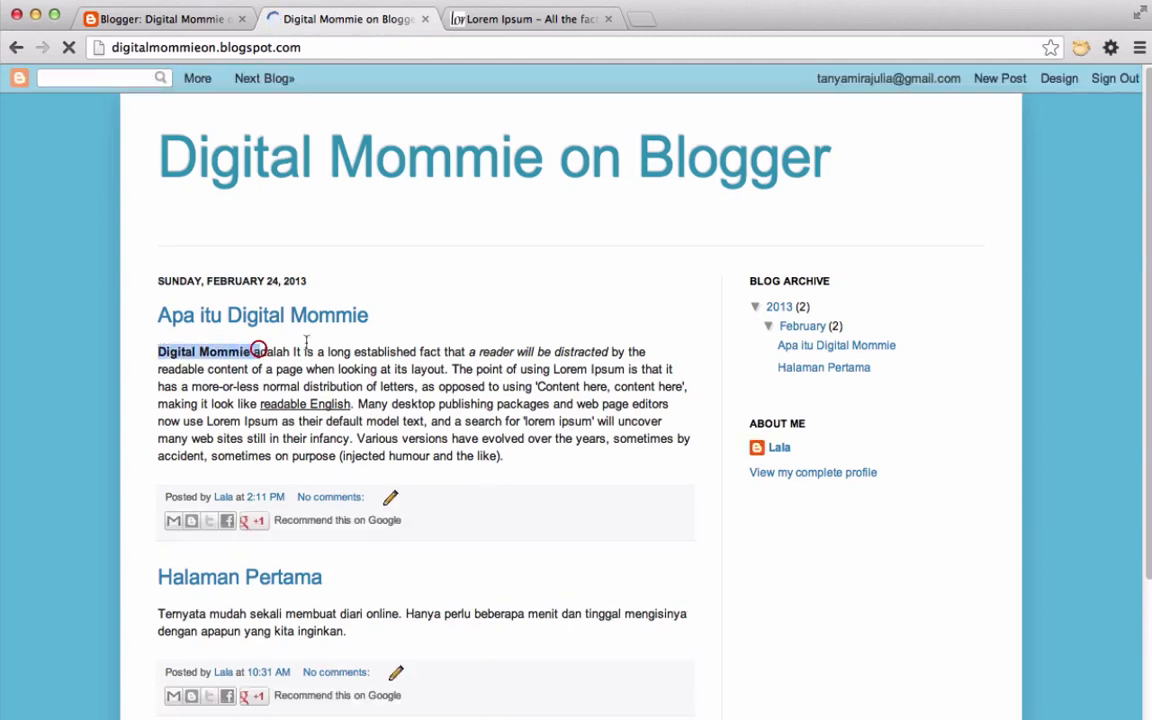
pyautogui.moveTo(479, 352); pyautogui.dragTo(551, 352)
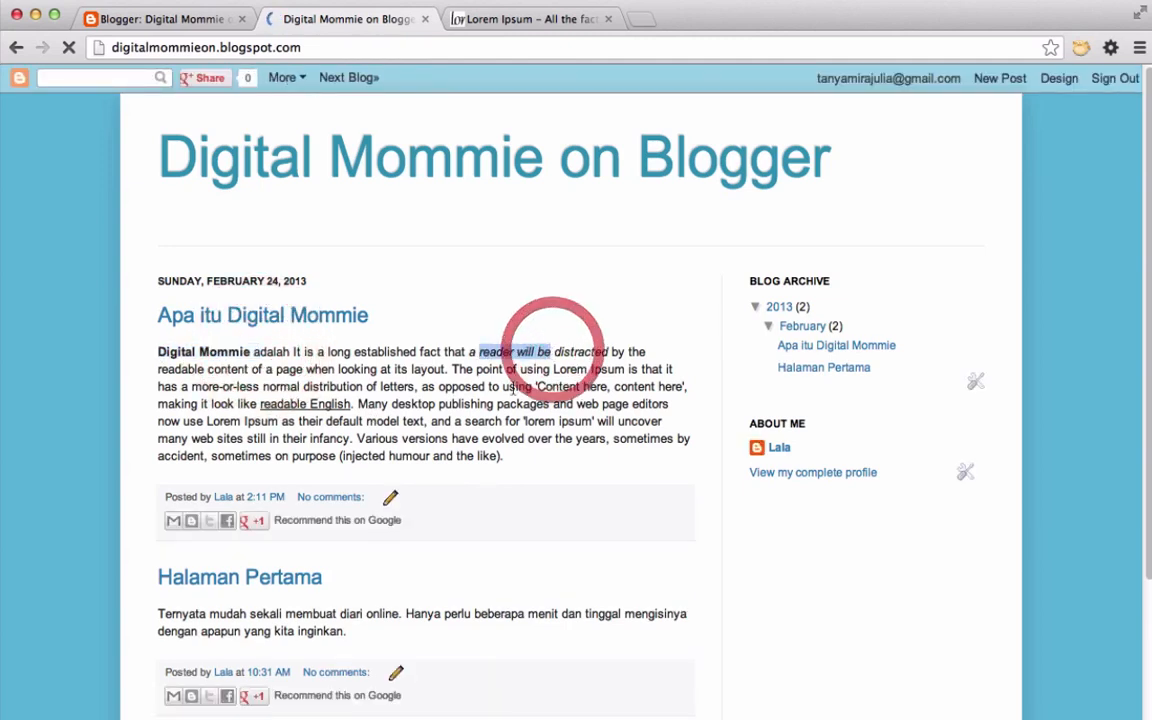
pyautogui.moveTo(262, 405); pyautogui.dragTo(352, 404)
pyautogui.click(408, 404)
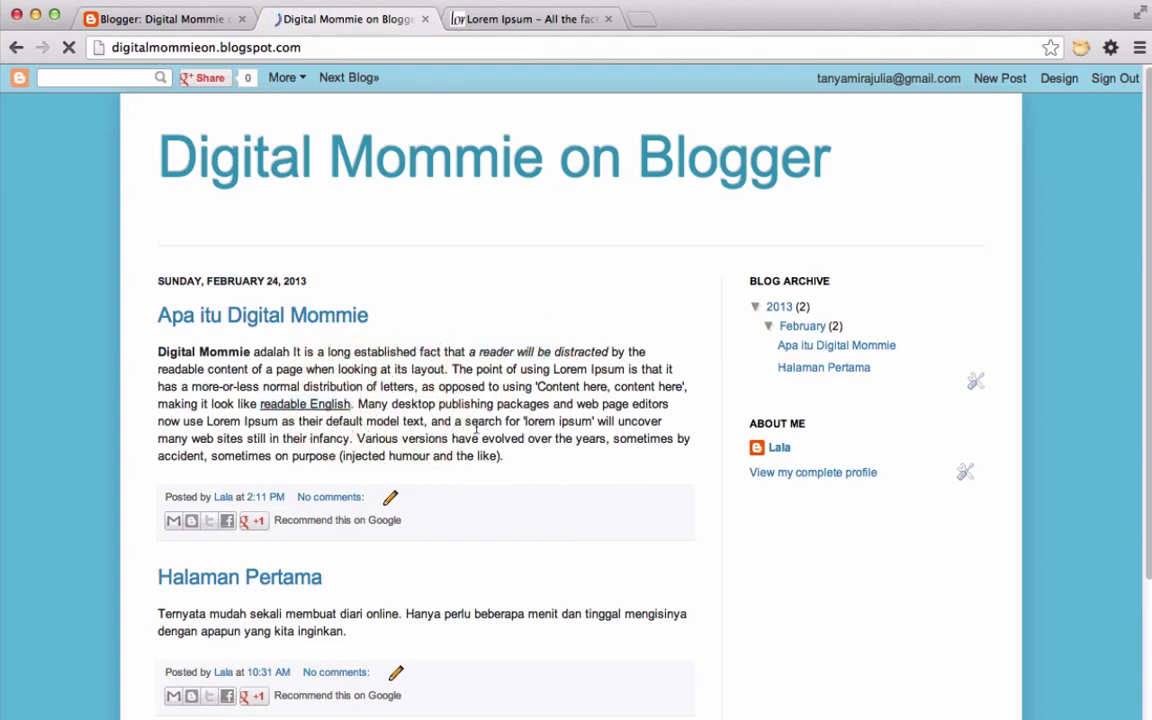
# - Reopen the "Apa itu Digital Mommie" post and examine the italic and underline tags in its HTML source, returning to Compose view
pyautogui.click(152, 20)
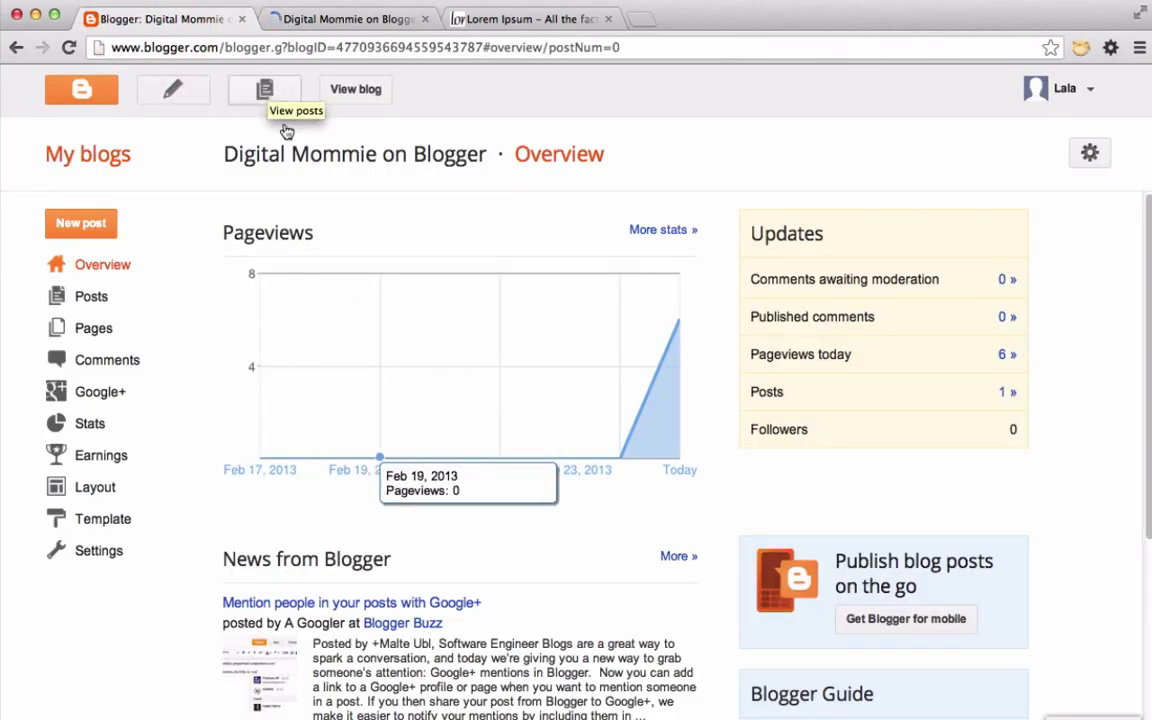
pyautogui.click(105, 299)
pyautogui.click(348, 276)
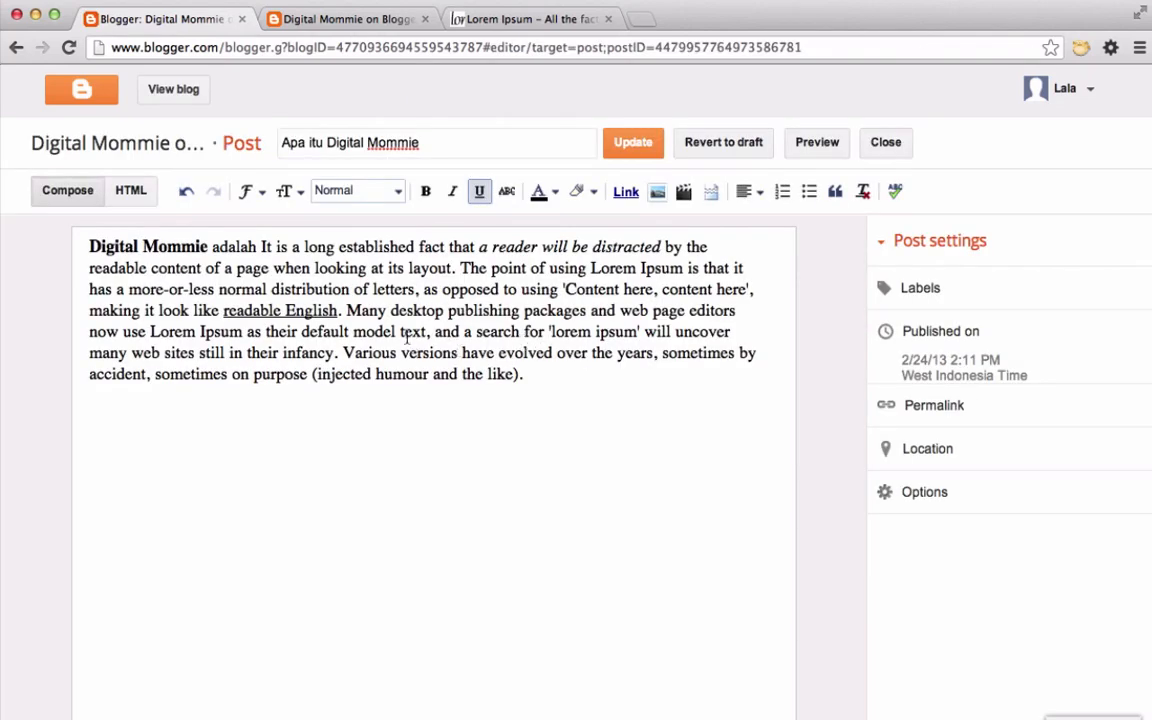
pyautogui.click(135, 196)
pyautogui.moveTo(190, 282); pyautogui.dragTo(161, 284)
pyautogui.keyDown('shift'); pyautogui.click(17, 282); pyautogui.keyUp('shift')
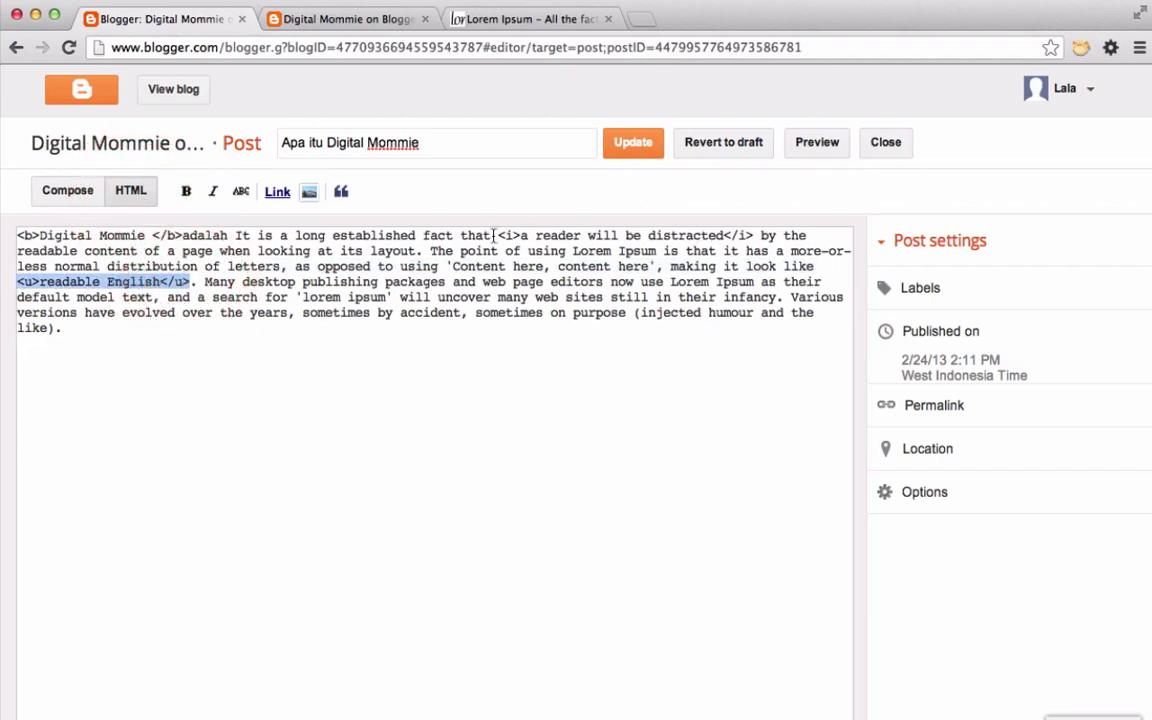
pyautogui.moveTo(493, 236); pyautogui.dragTo(684, 233)
pyautogui.click(660, 316)
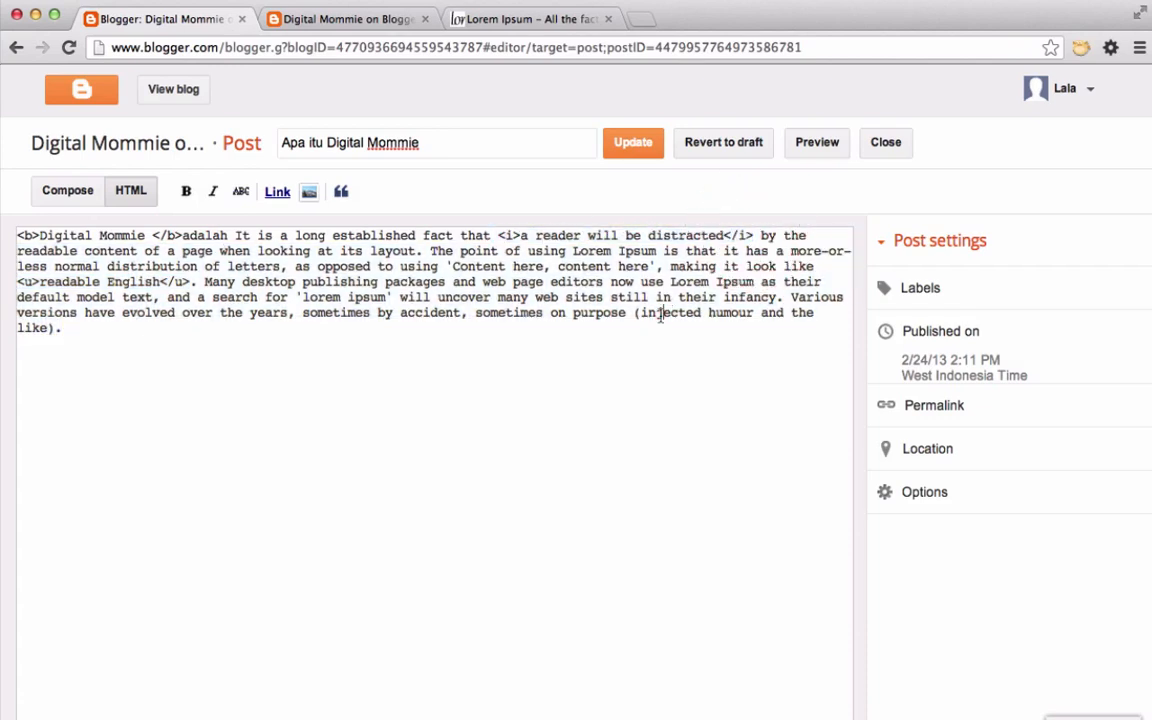
pyautogui.click(58, 198)
pyautogui.click(62, 200)
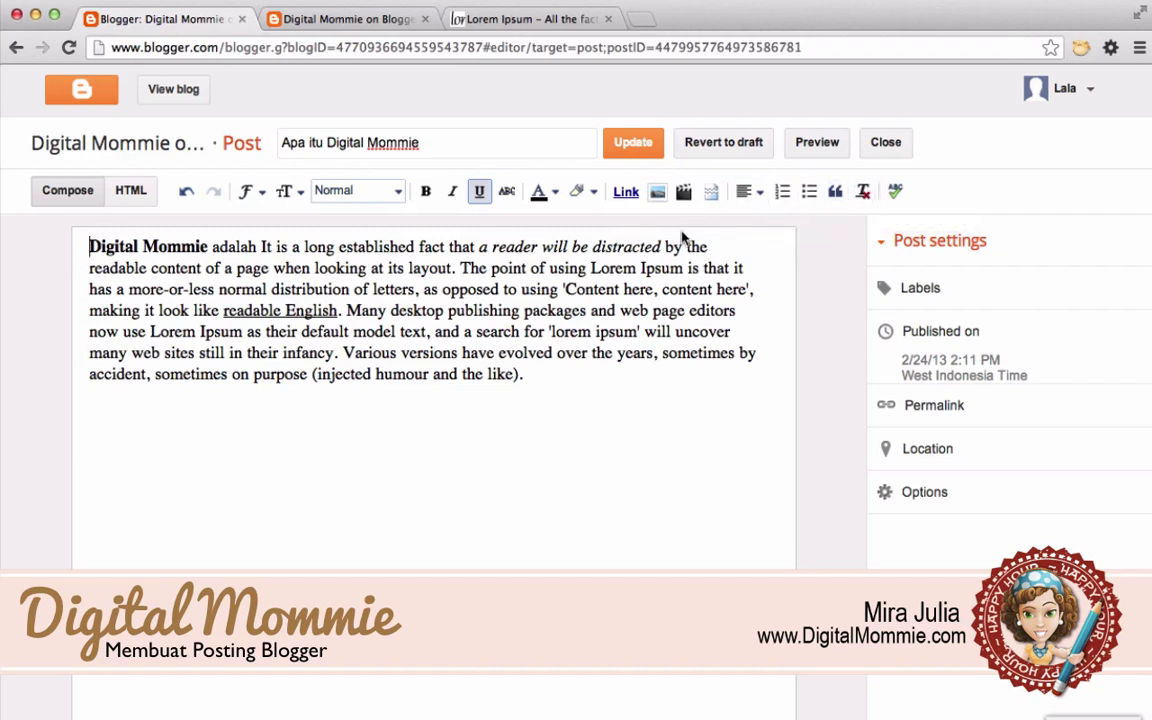
# - Split the post text into three paragraphs separated by blank lines, starting new ones at "Many desktop publishing" and "Various versions"
pyautogui.click(345, 311)
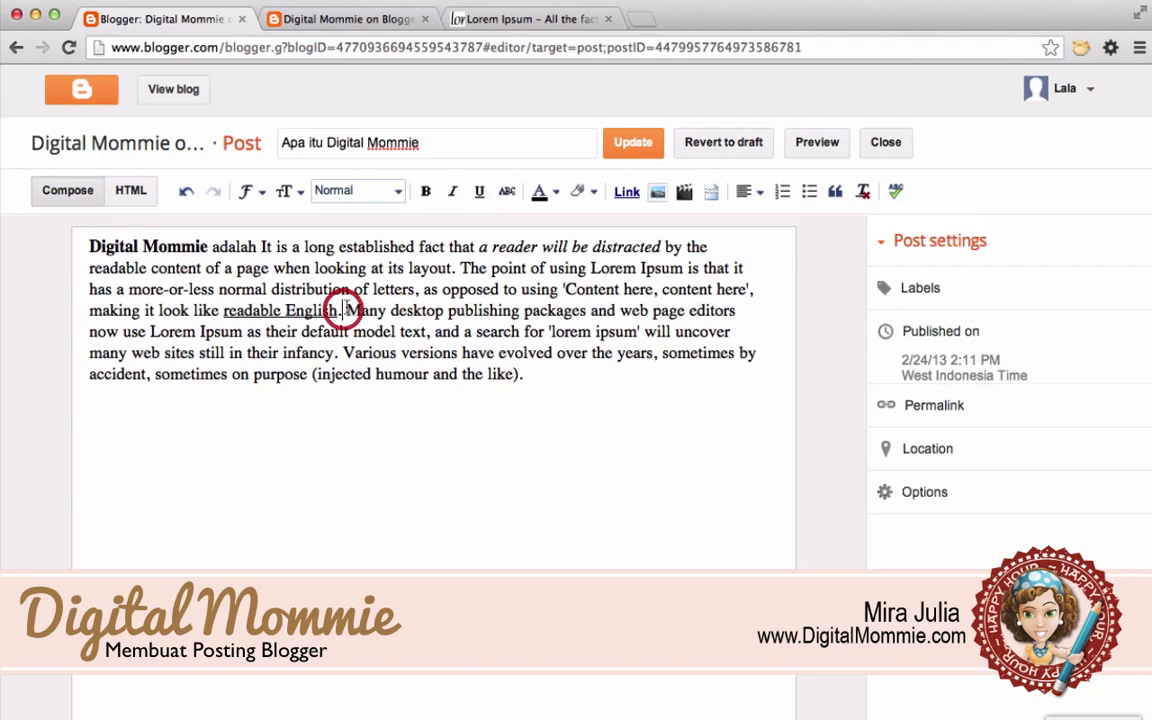
pyautogui.press('Return')
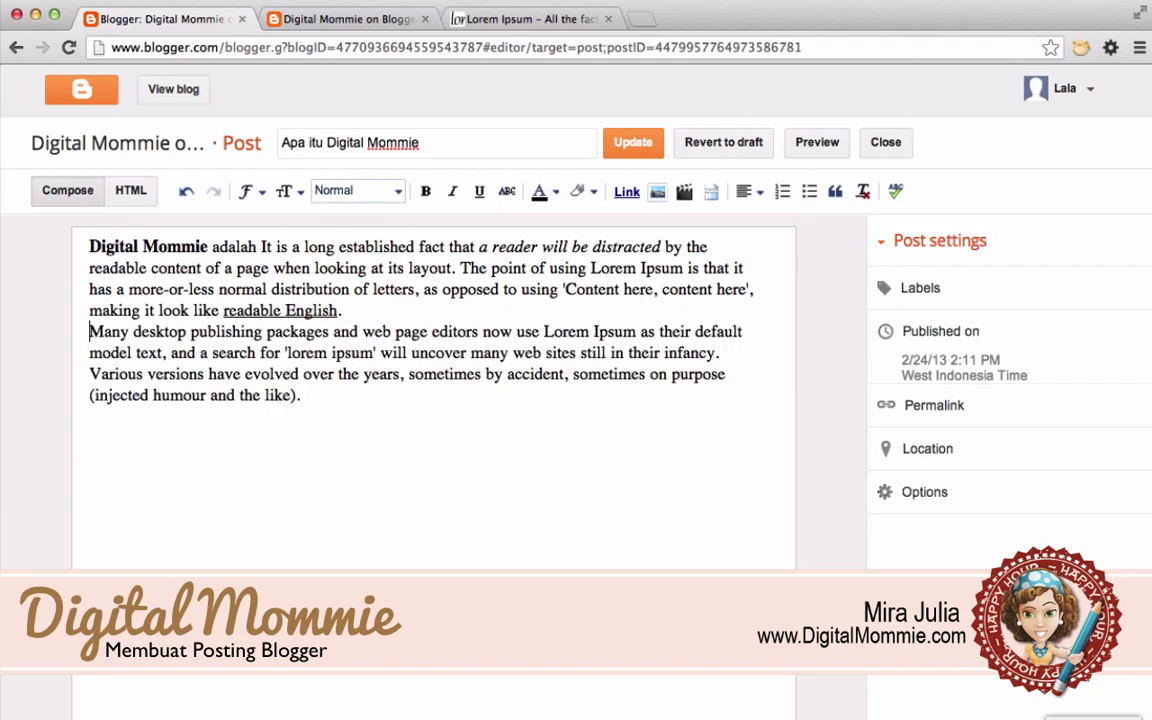
pyautogui.press('Return')
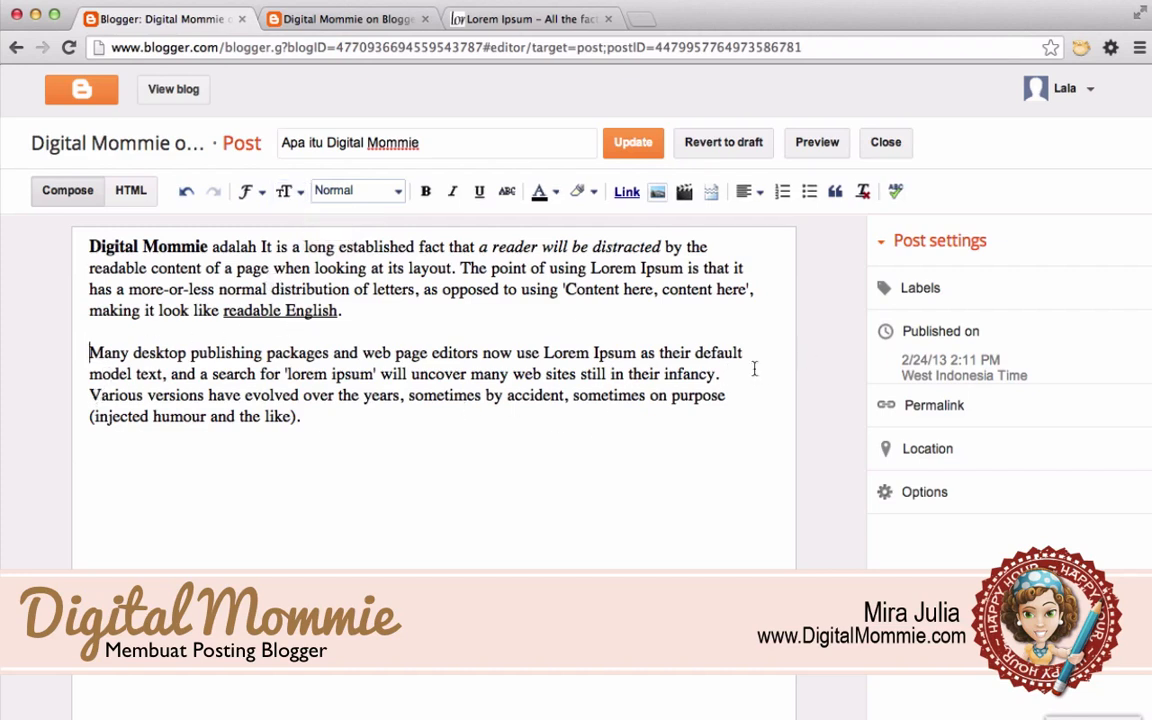
pyautogui.click(747, 371)
pyautogui.press('Return')
pyautogui.press('Return')
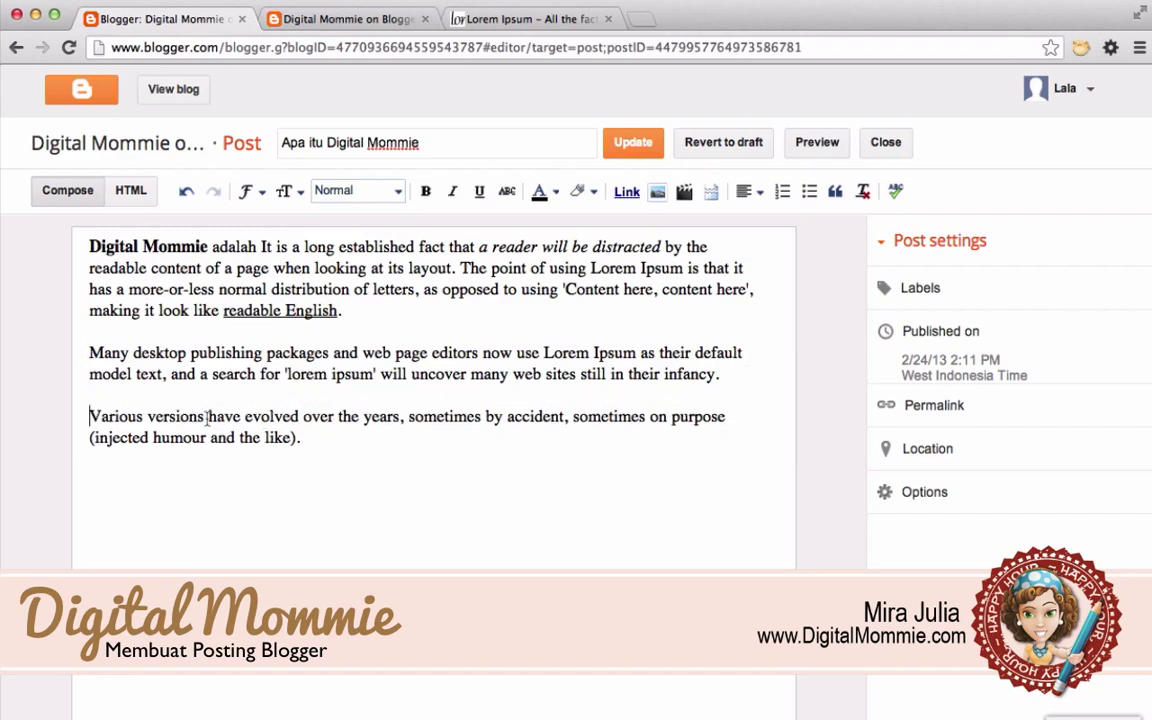
# - Apply a larger font size to the paragraph beginning "Many desktop publishing packages"
pyautogui.moveTo(207, 418); pyautogui.dragTo(88, 418)
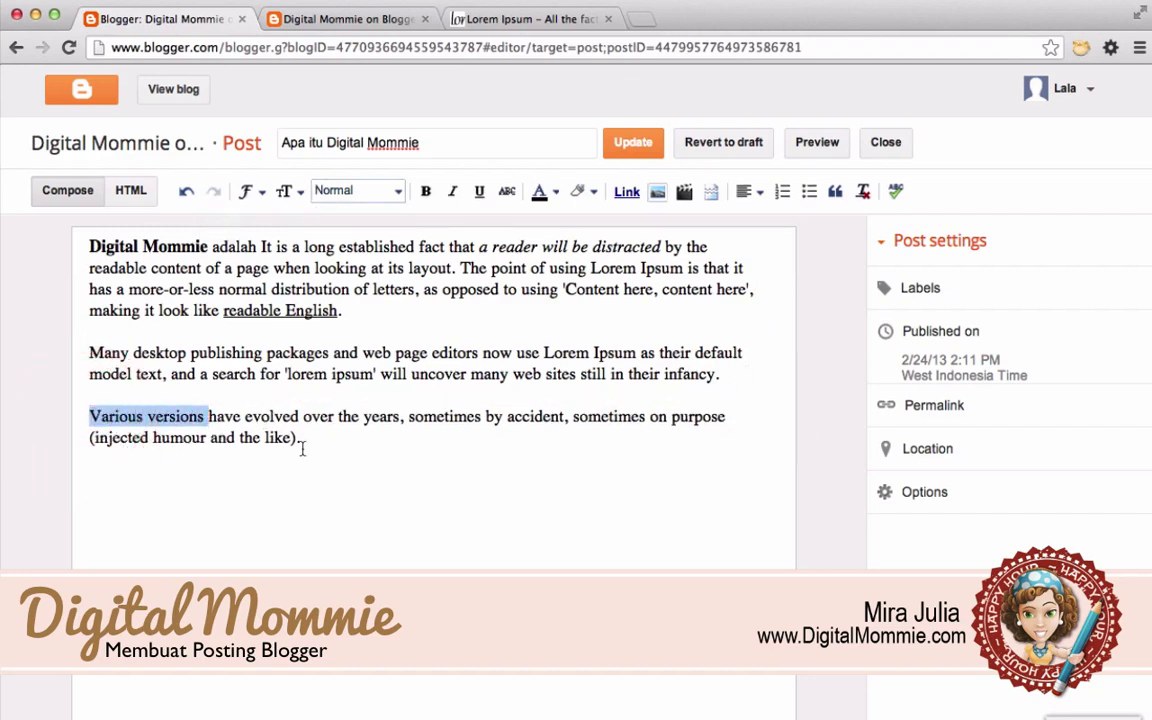
pyautogui.moveTo(302, 449); pyautogui.dragTo(52, 407)
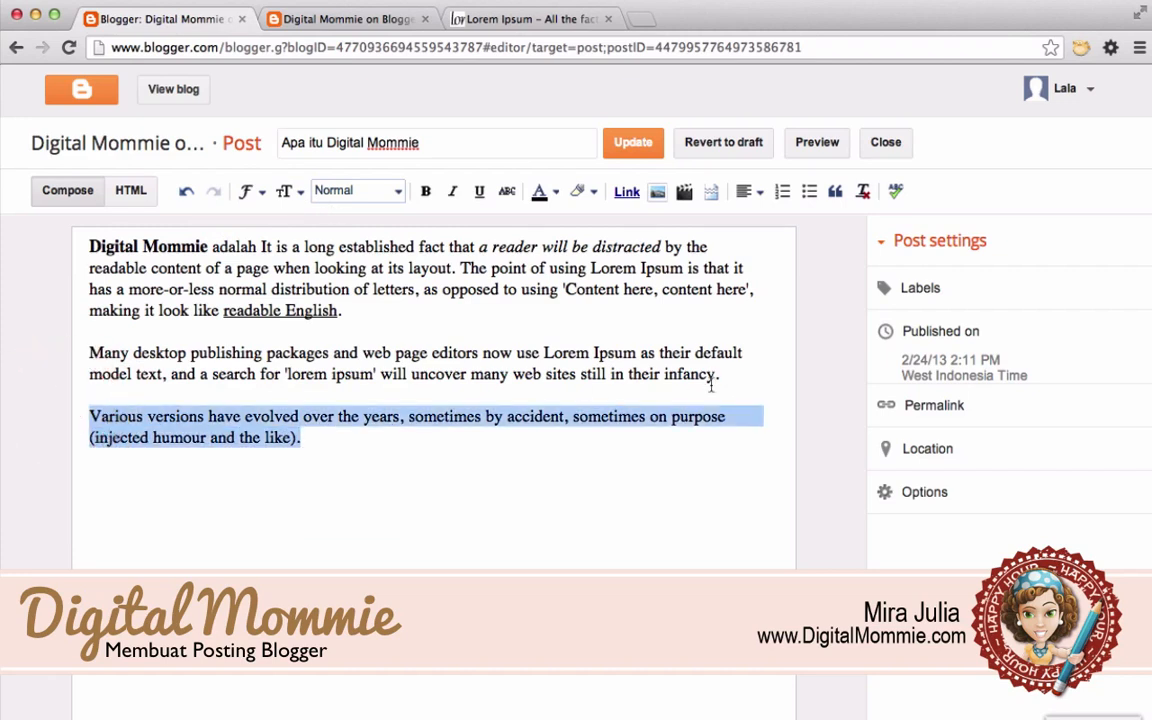
pyautogui.moveTo(720, 376); pyautogui.dragTo(72, 360)
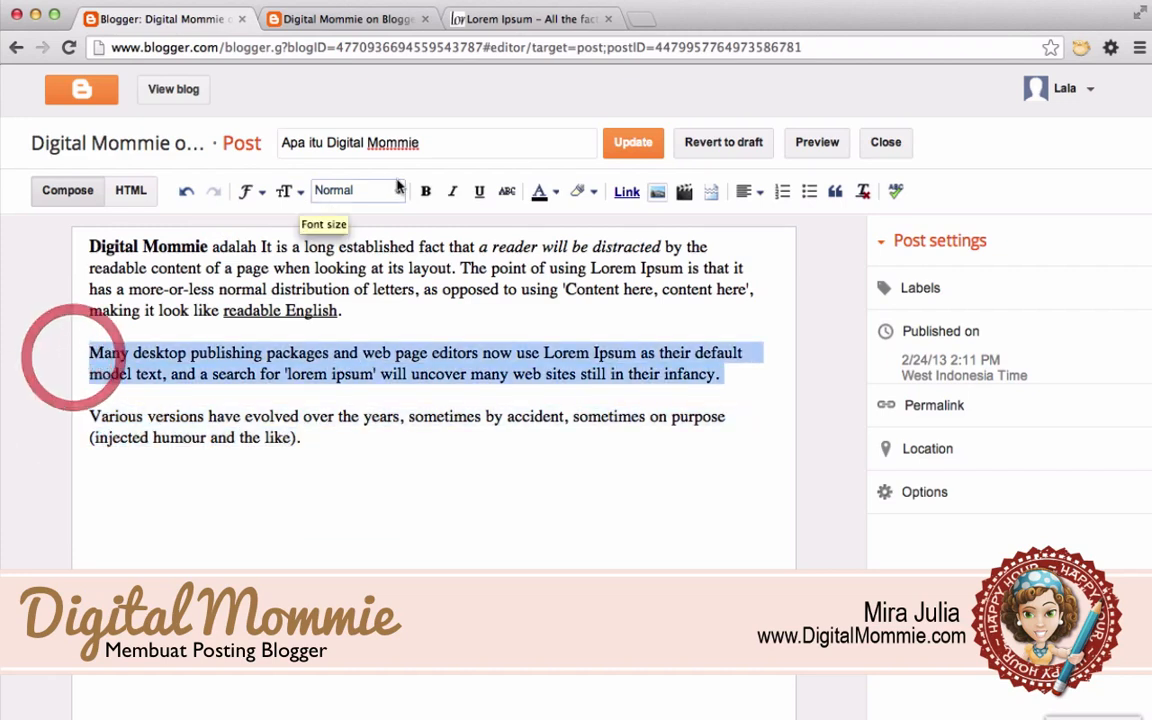
pyautogui.click(287, 191)
pyautogui.click(334, 302)
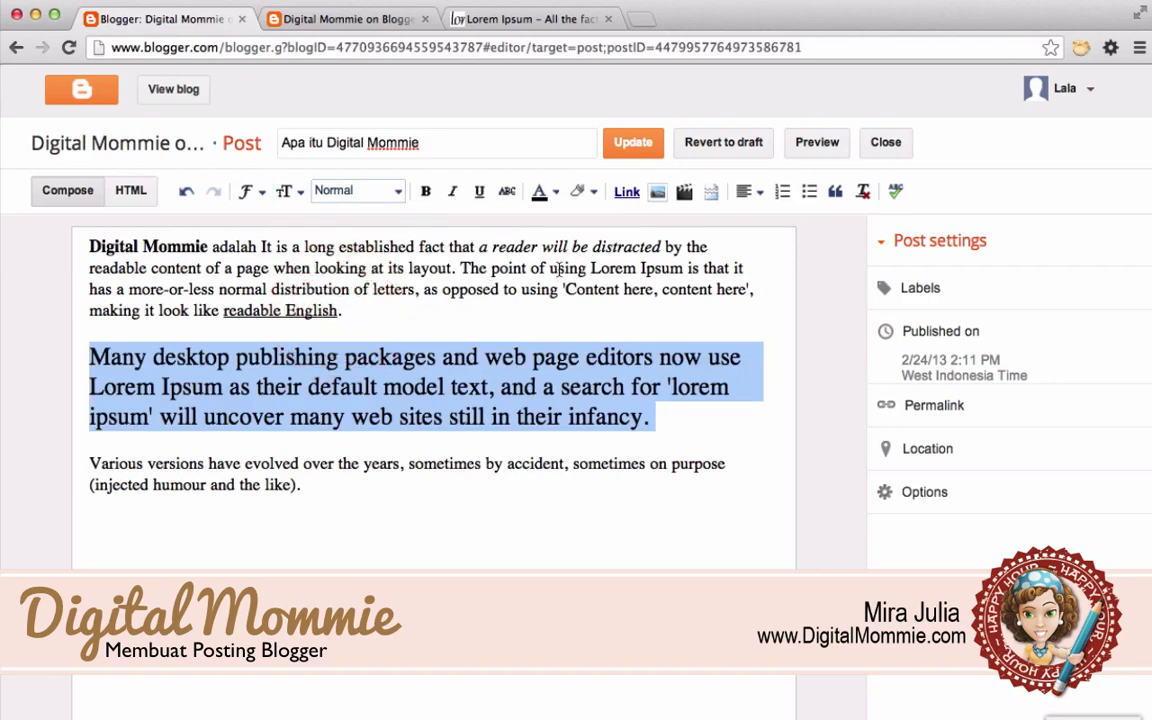
pyautogui.click(575, 302)
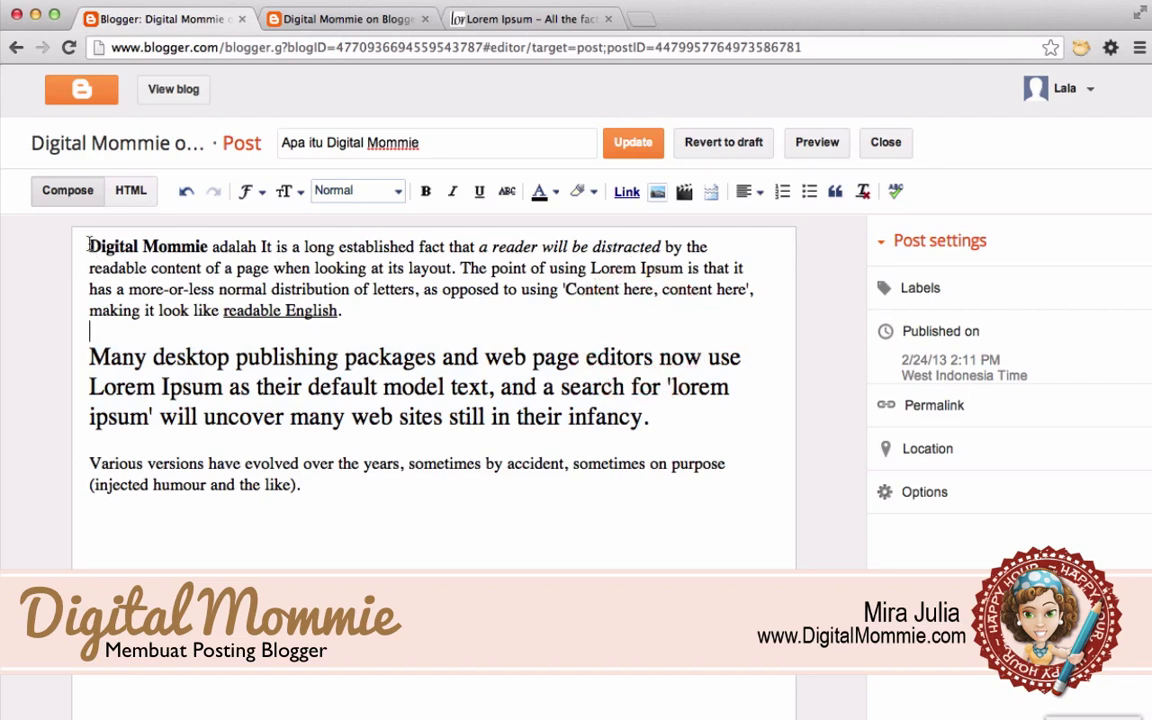
# - Upload the image duta.png from the Desktop and insert it at the start of the post, before "Digital Mommie"
pyautogui.click(88, 246)
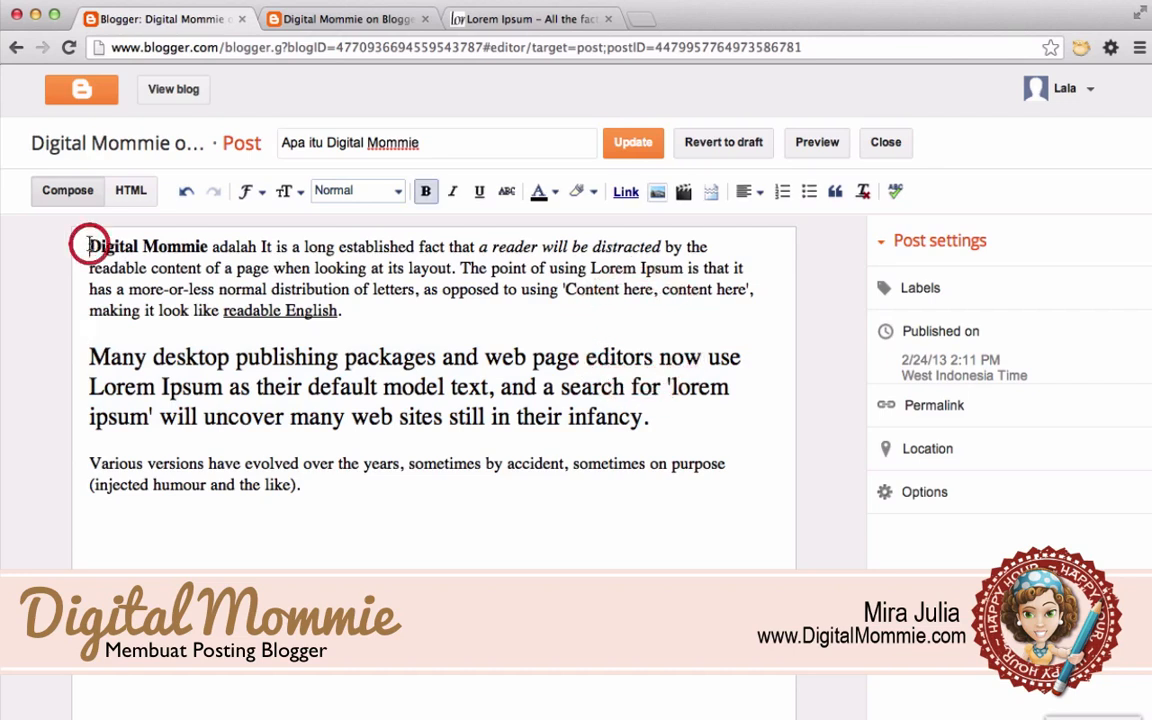
pyautogui.click(658, 194)
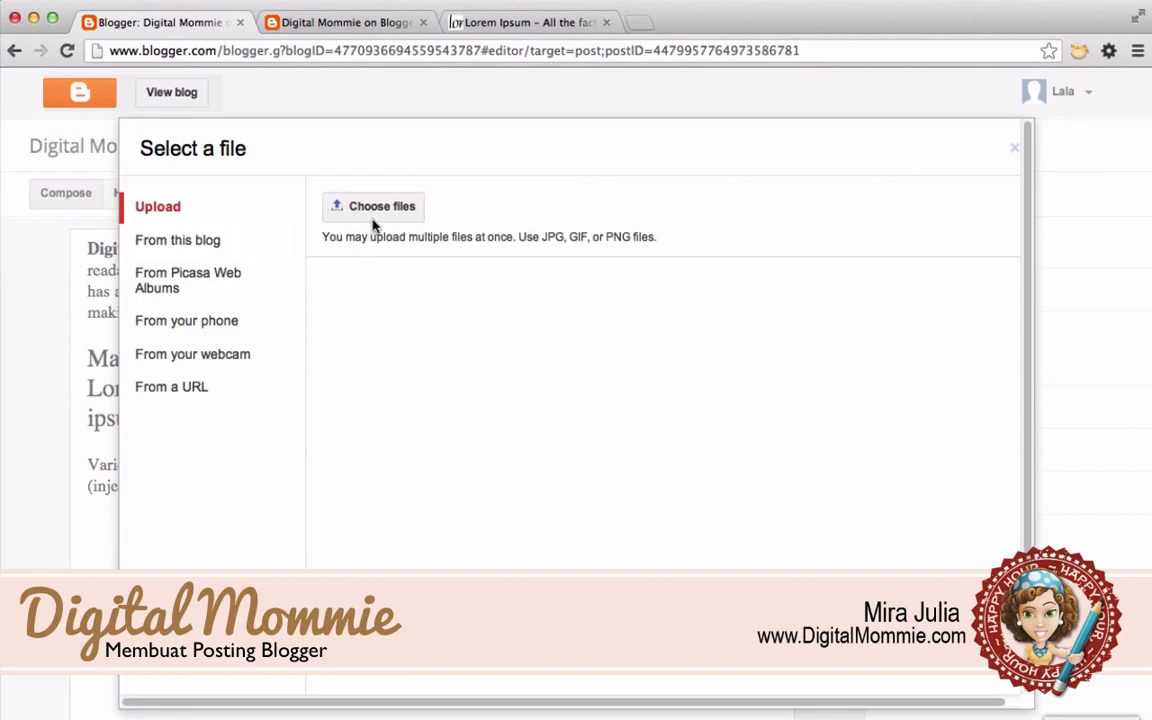
pyautogui.click(378, 208)
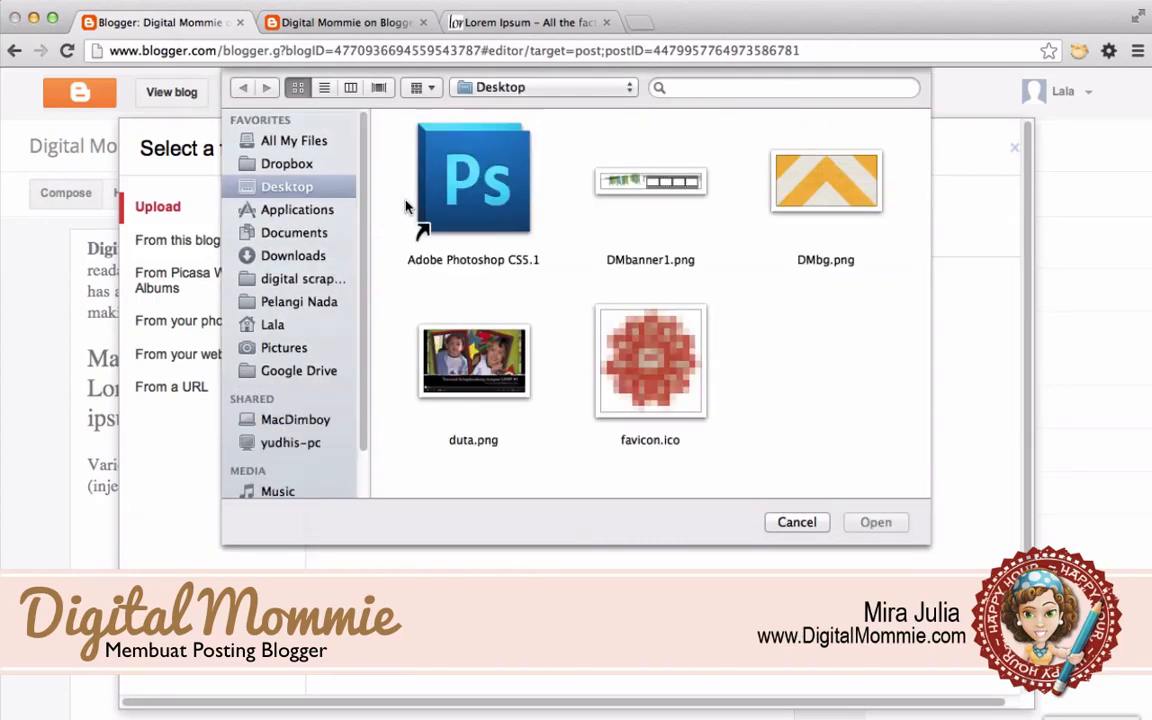
pyautogui.click(470, 366)
pyautogui.click(875, 522)
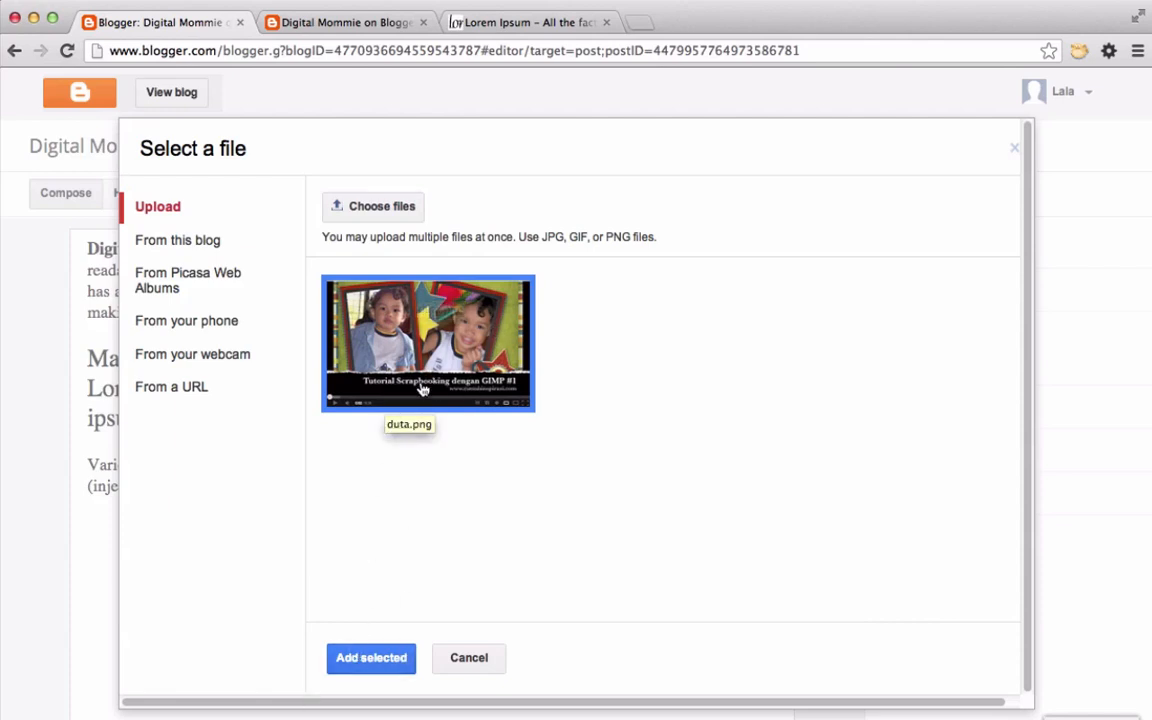
pyautogui.click(373, 666)
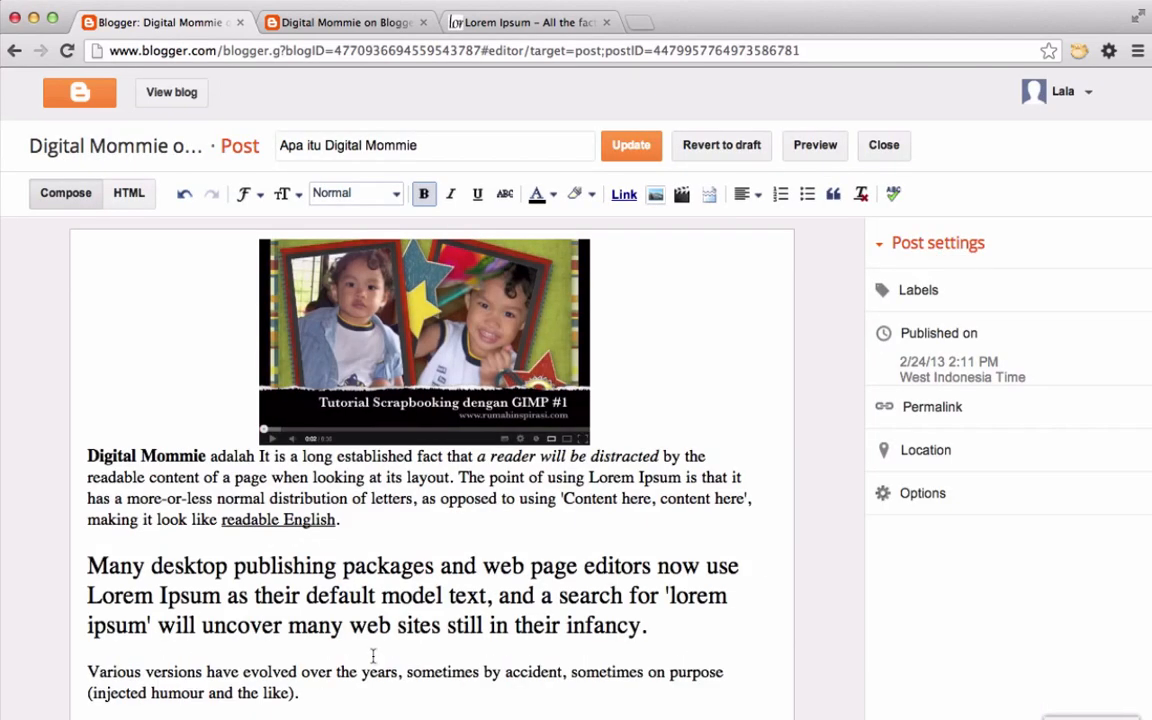
# - Set the inserted image's display size to Large
pyautogui.click(422, 332)
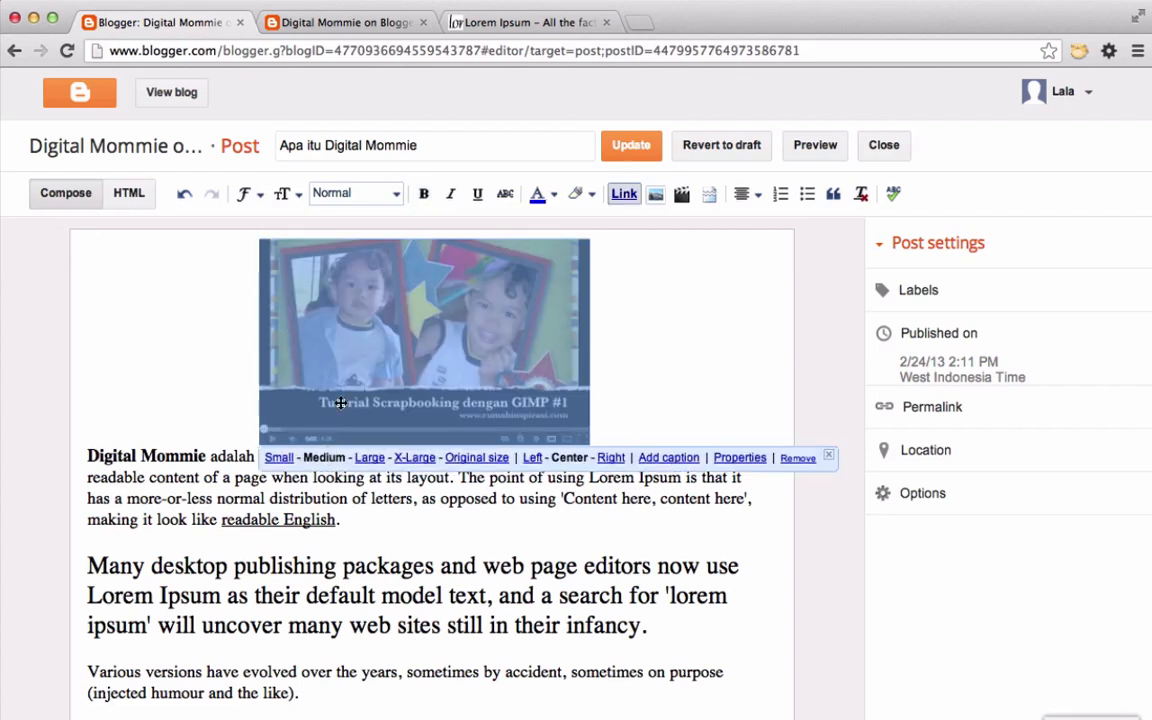
pyautogui.click(369, 457)
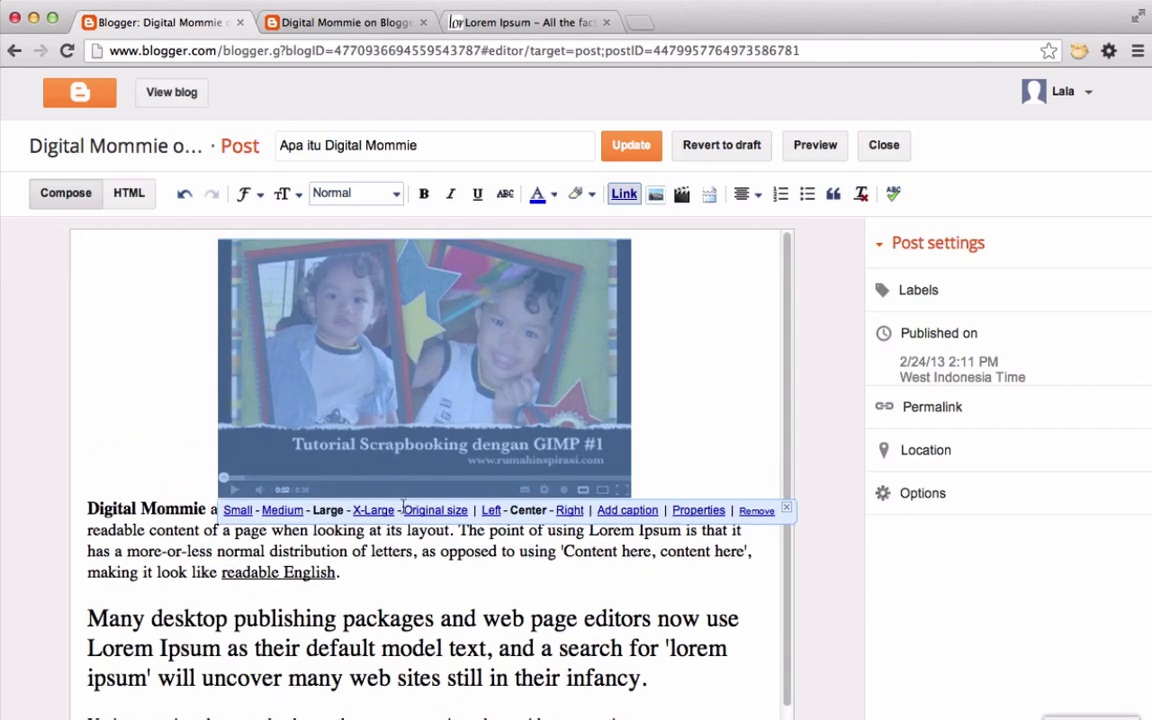
# - Try the X-Large and Original size display sizes on the inserted image
pyautogui.click(373, 510)
pyautogui.scroll(-1, 441, 614)
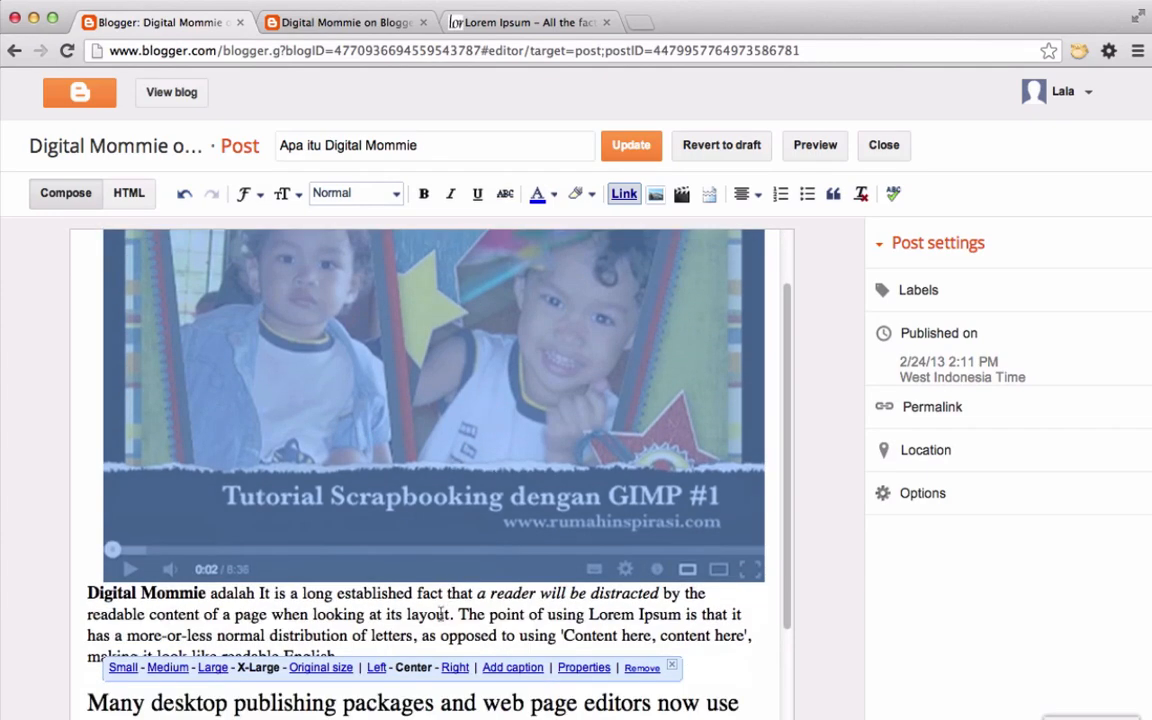
pyautogui.click(340, 666)
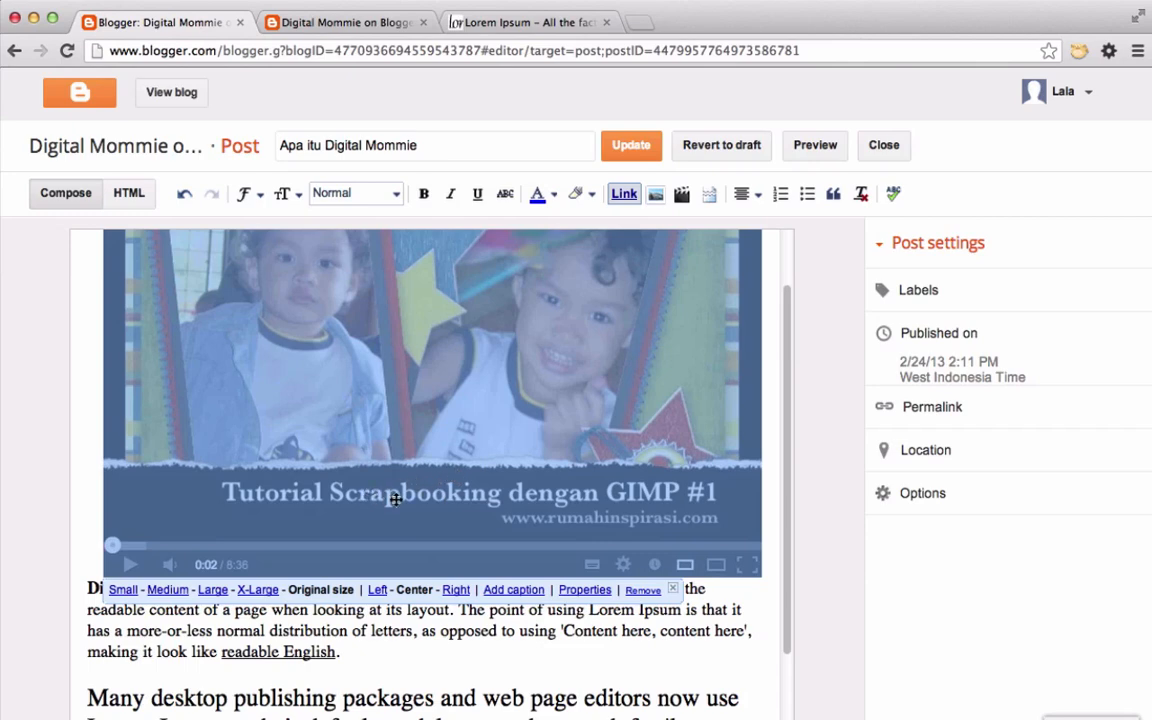
# - Set the image's display size to Medium, align it to the left of the text, and update the published post
pyautogui.click(168, 590)
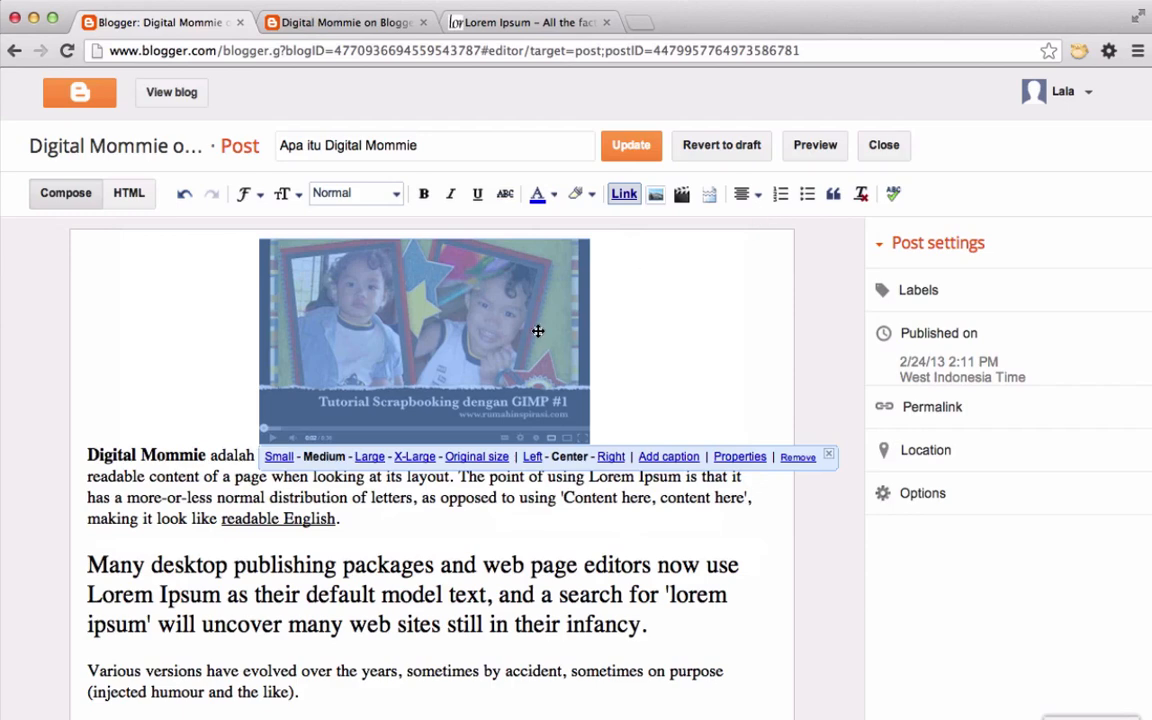
pyautogui.click(532, 457)
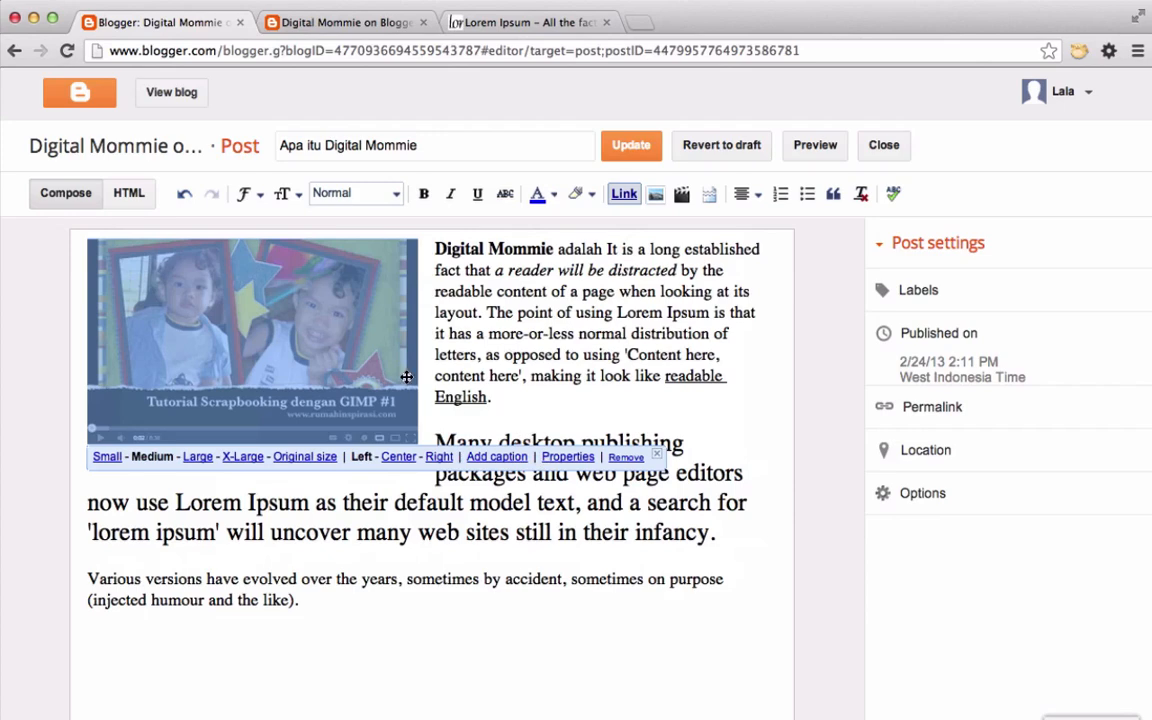
pyautogui.click(630, 146)
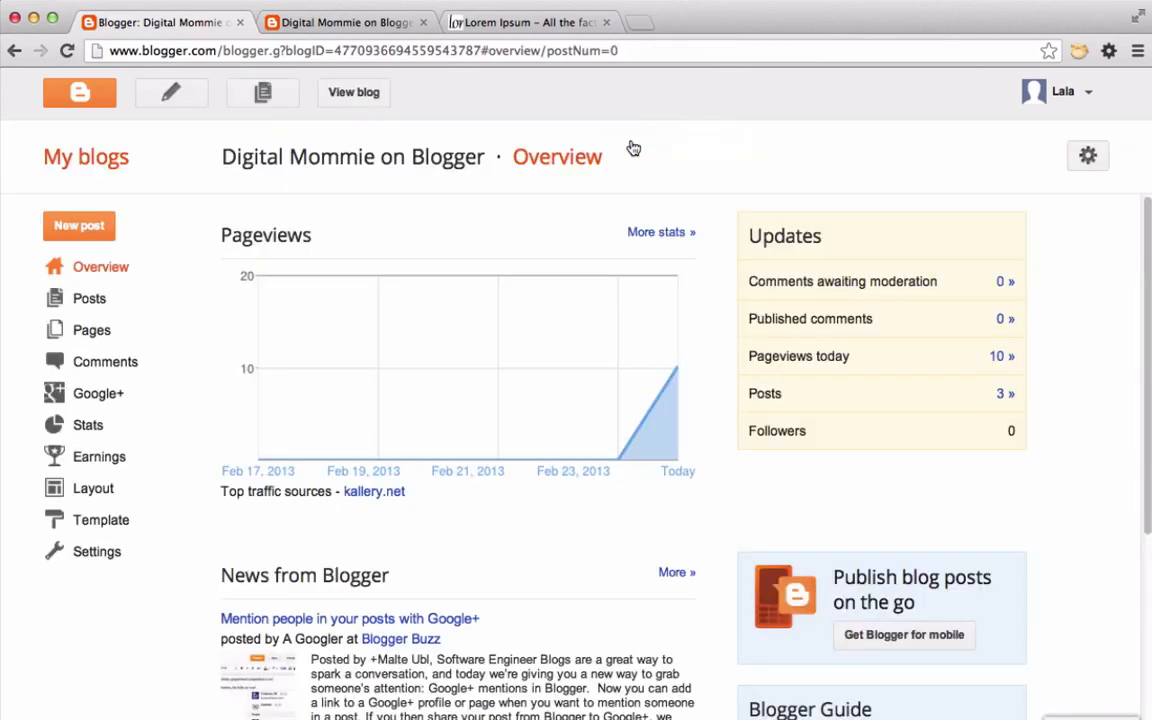
# - Reload the public blog page and check how the image and wrapped text look in "Apa itu Digital Mommie"
pyautogui.click(368, 21)
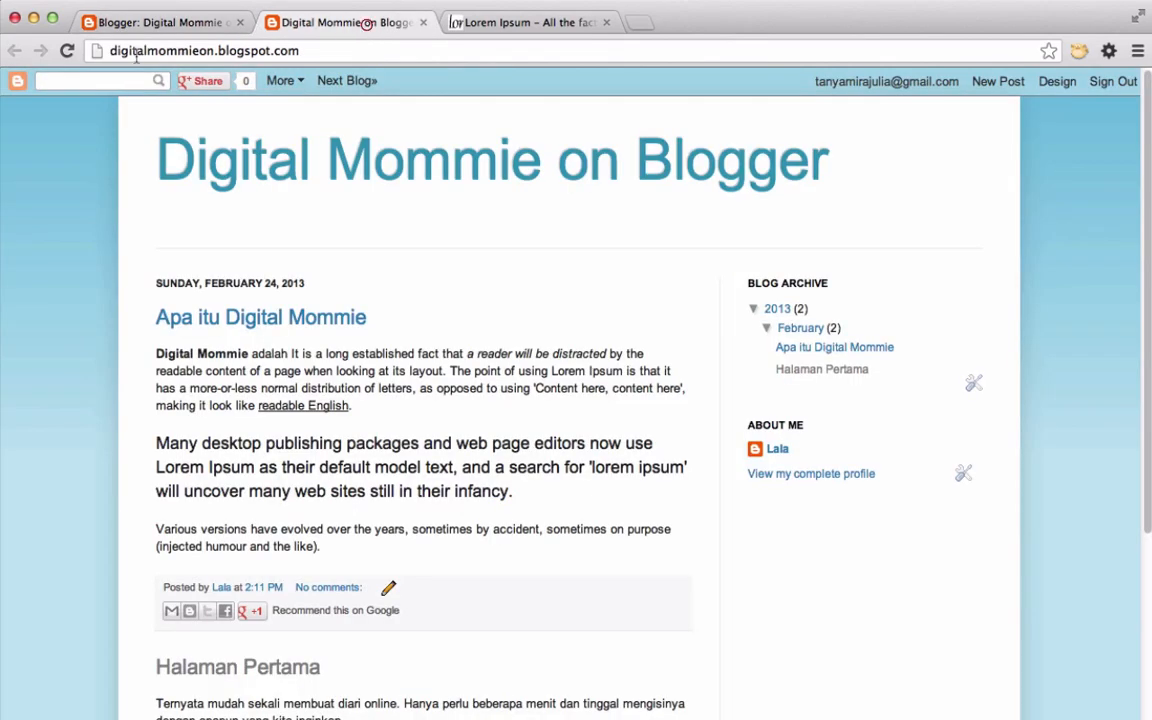
pyautogui.click(67, 50)
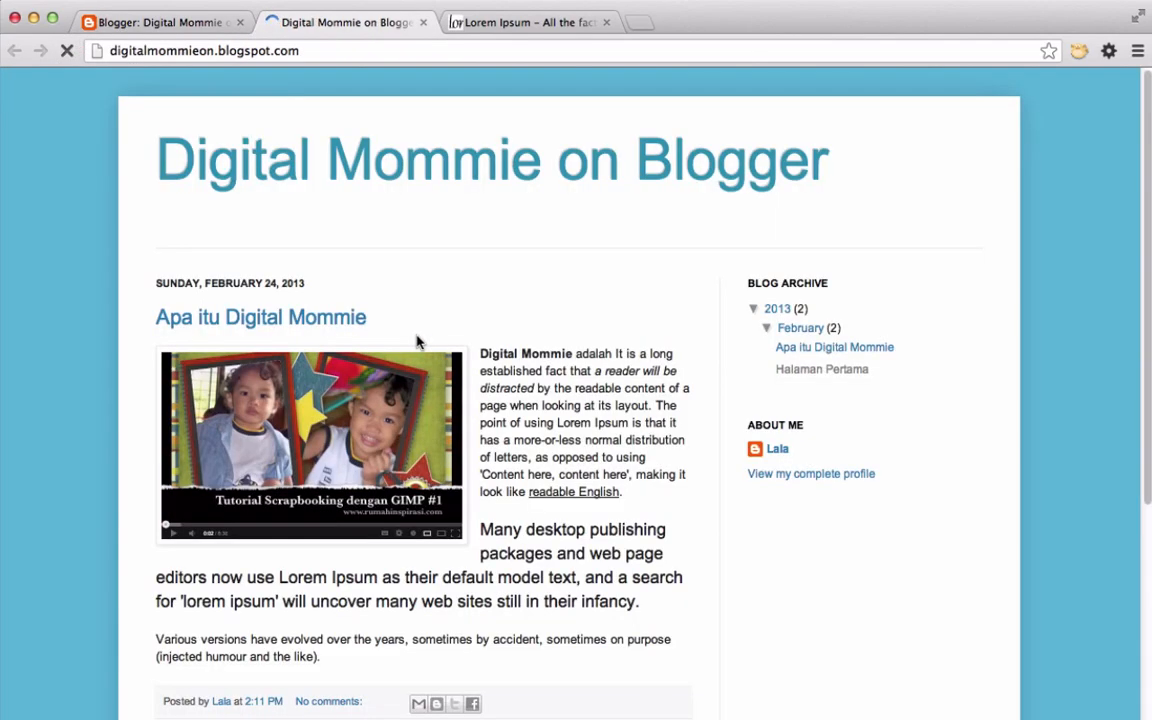
pyautogui.scroll(-10, 553, 527)
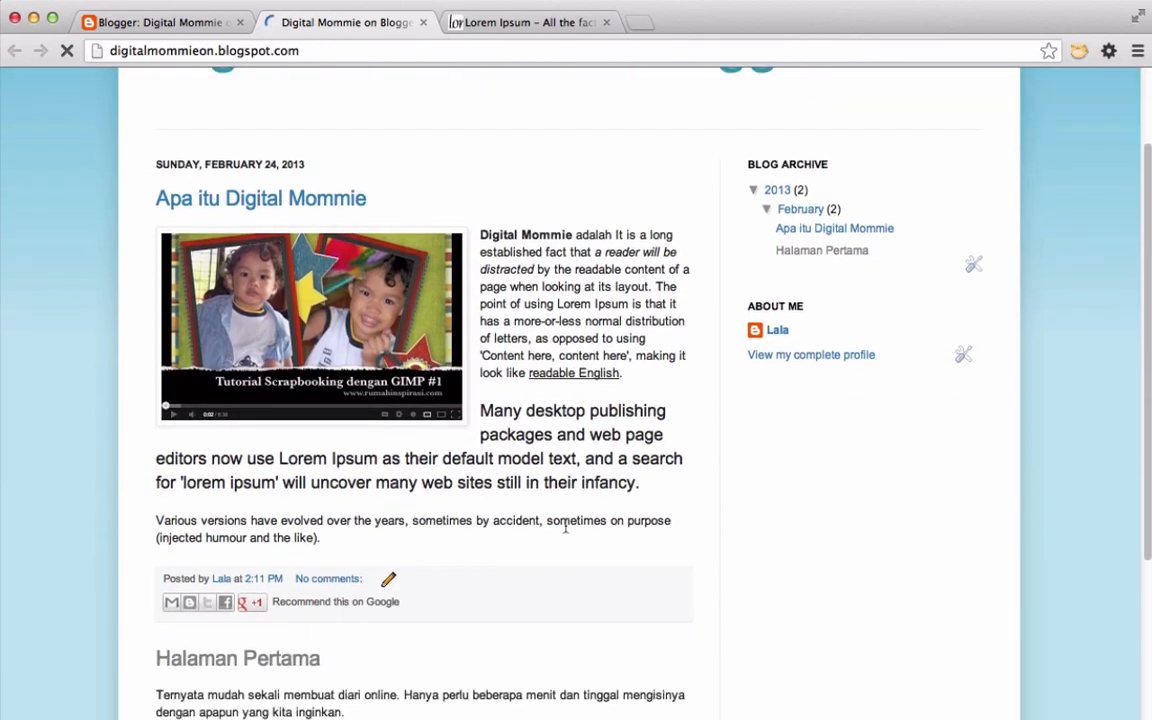
pyautogui.scroll(10, 565, 532)
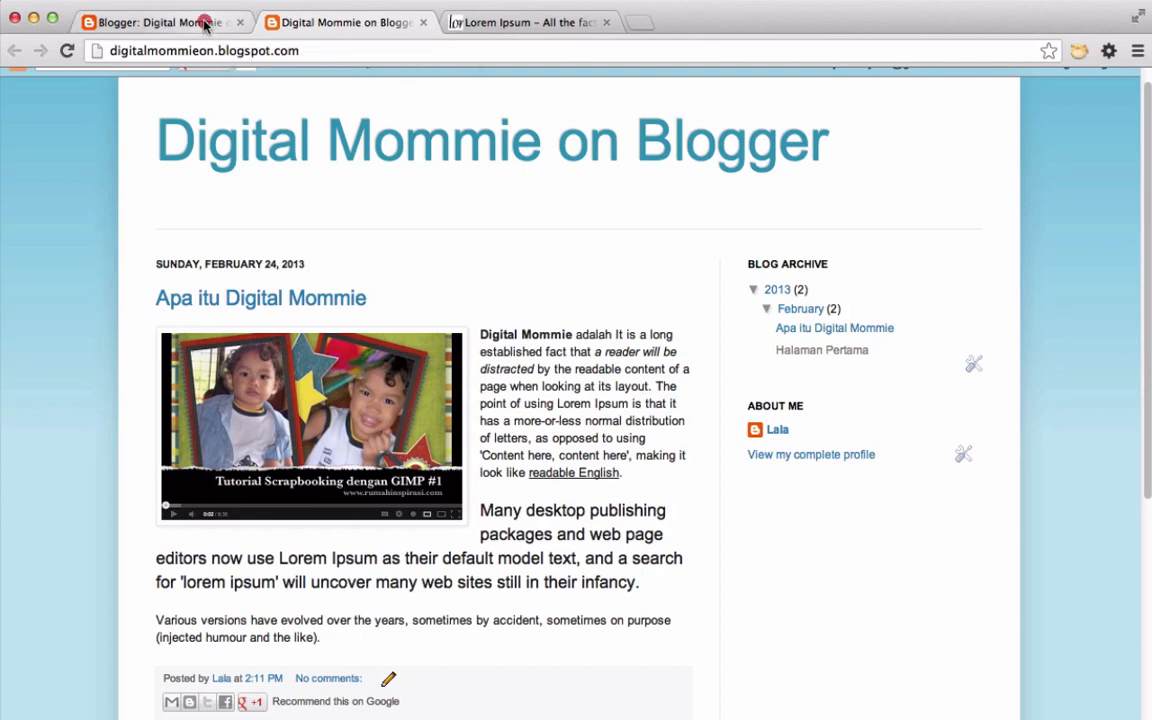
# - Reopen the post "Apa itu Digital Mommie" for editing, set its image to Original size, and update the post
pyautogui.click(172, 22)
pyautogui.click(100, 299)
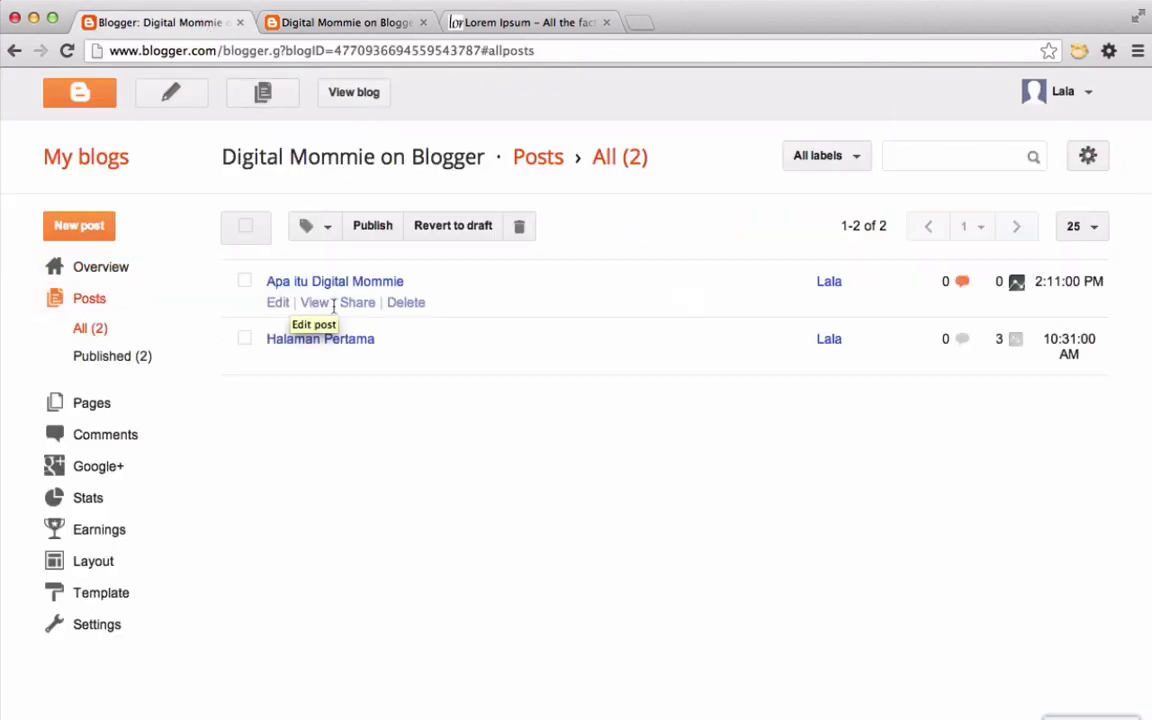
pyautogui.click(352, 285)
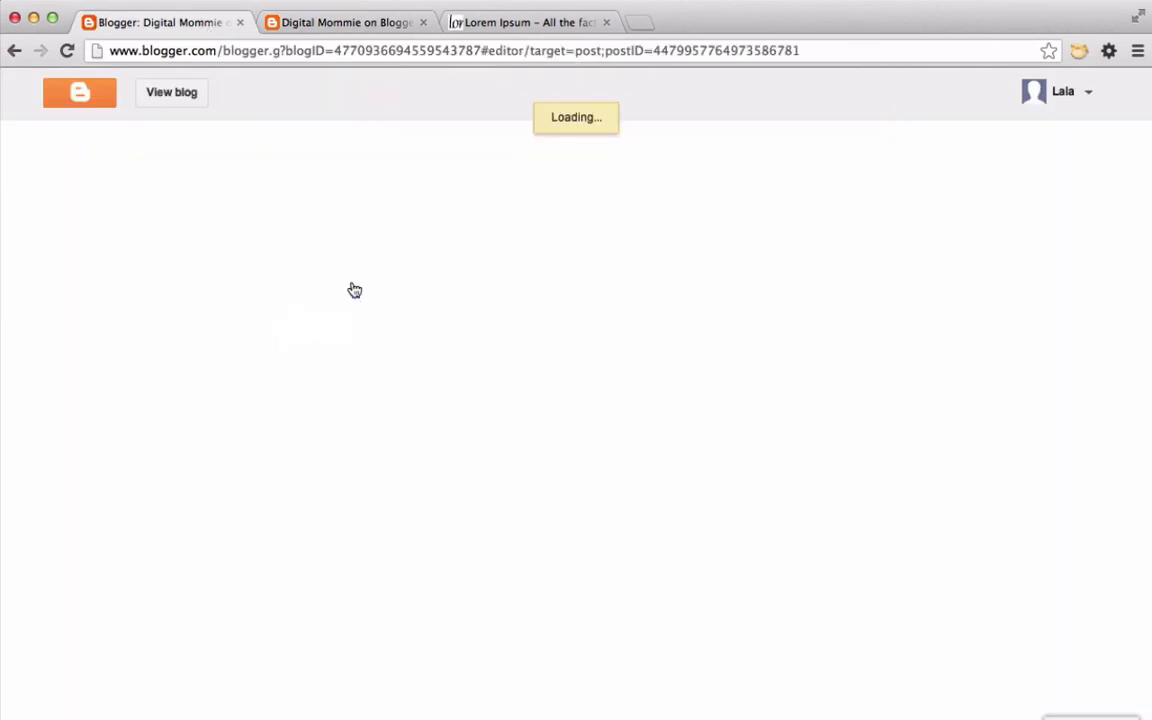
pyautogui.click(334, 311)
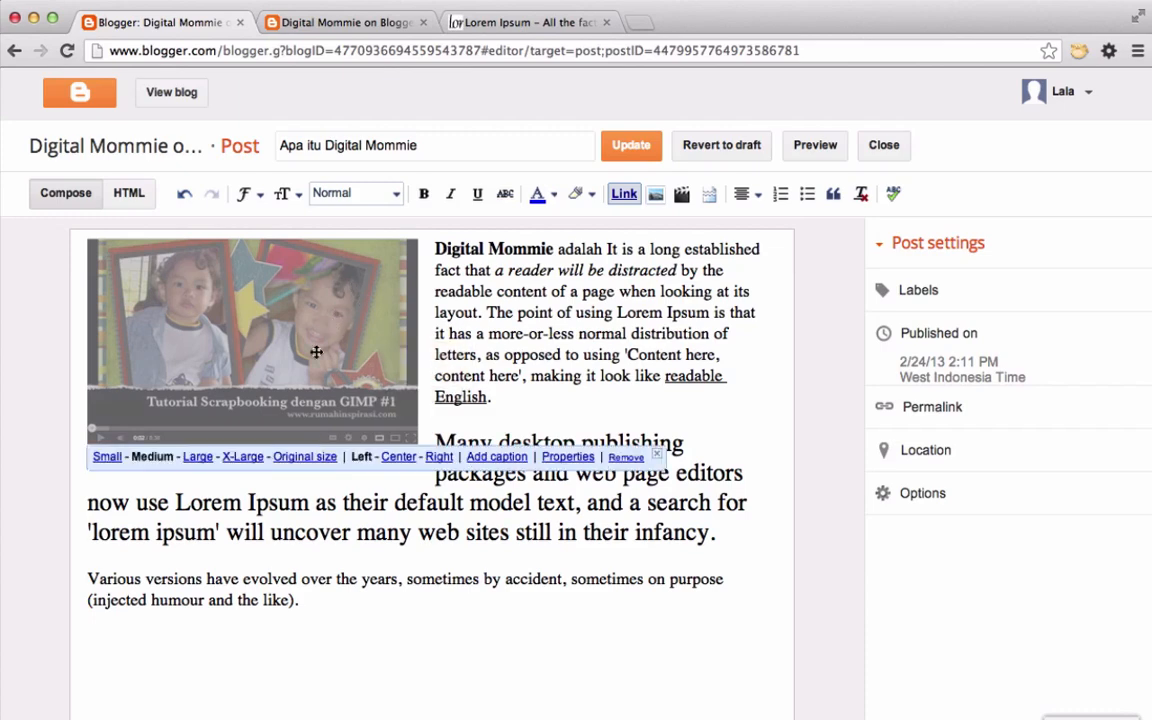
pyautogui.click(198, 457)
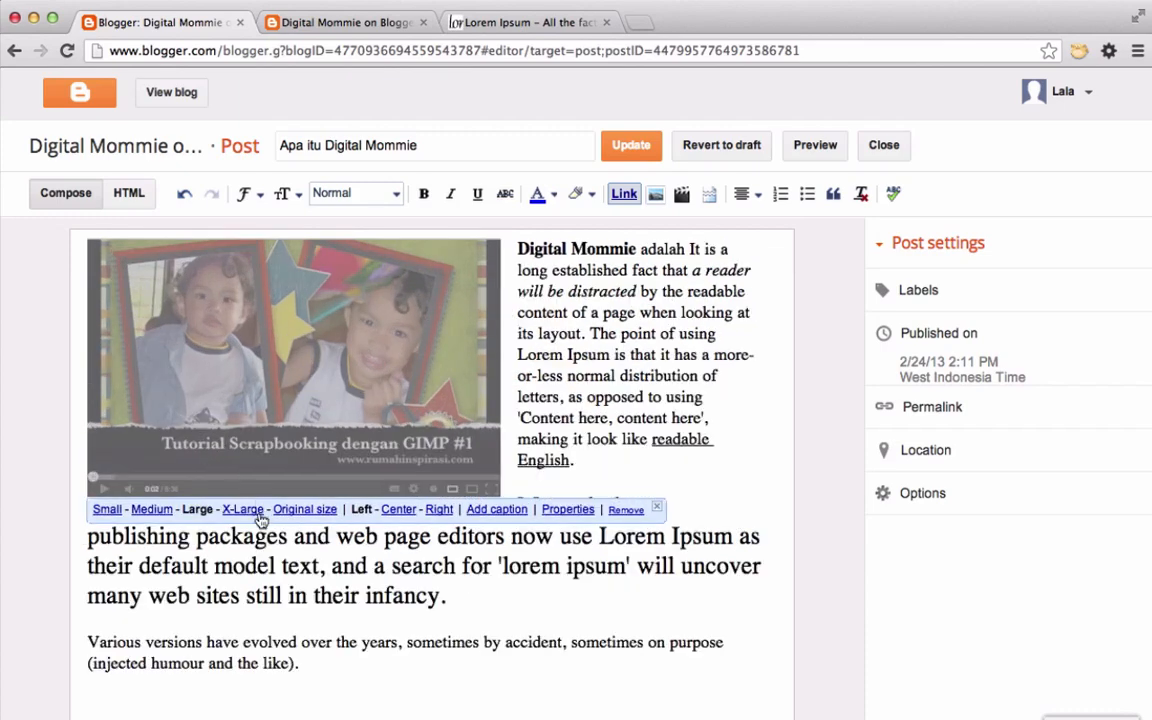
pyautogui.click(304, 511)
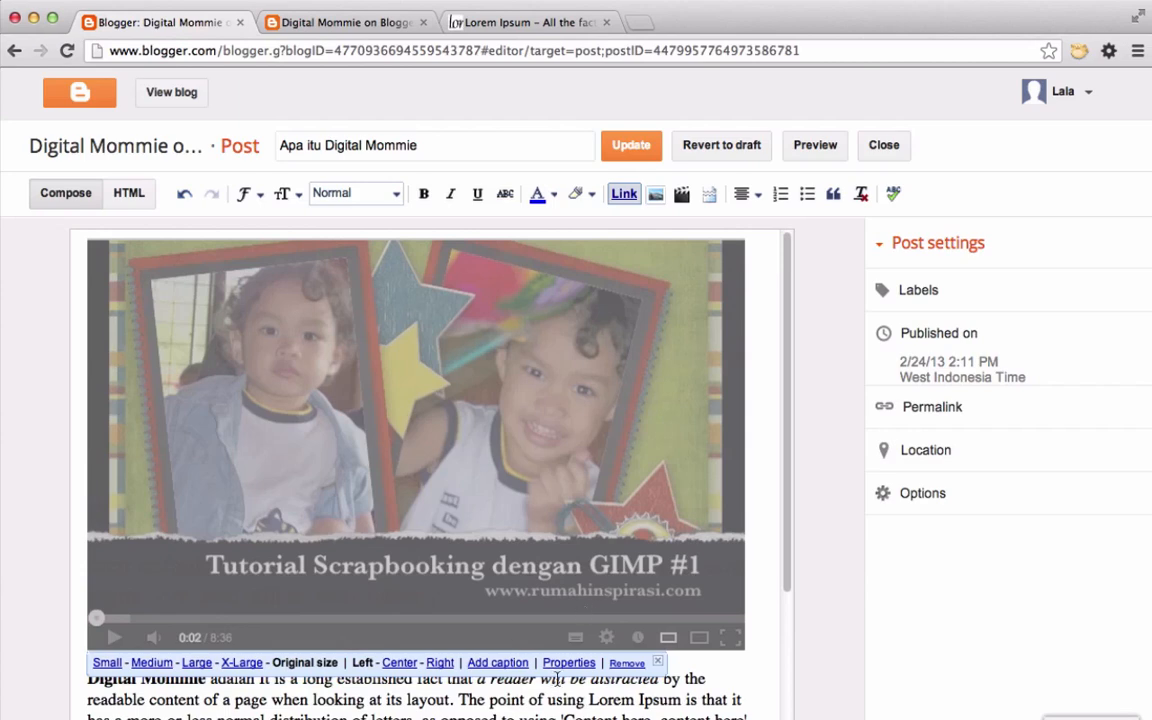
pyautogui.click(630, 147)
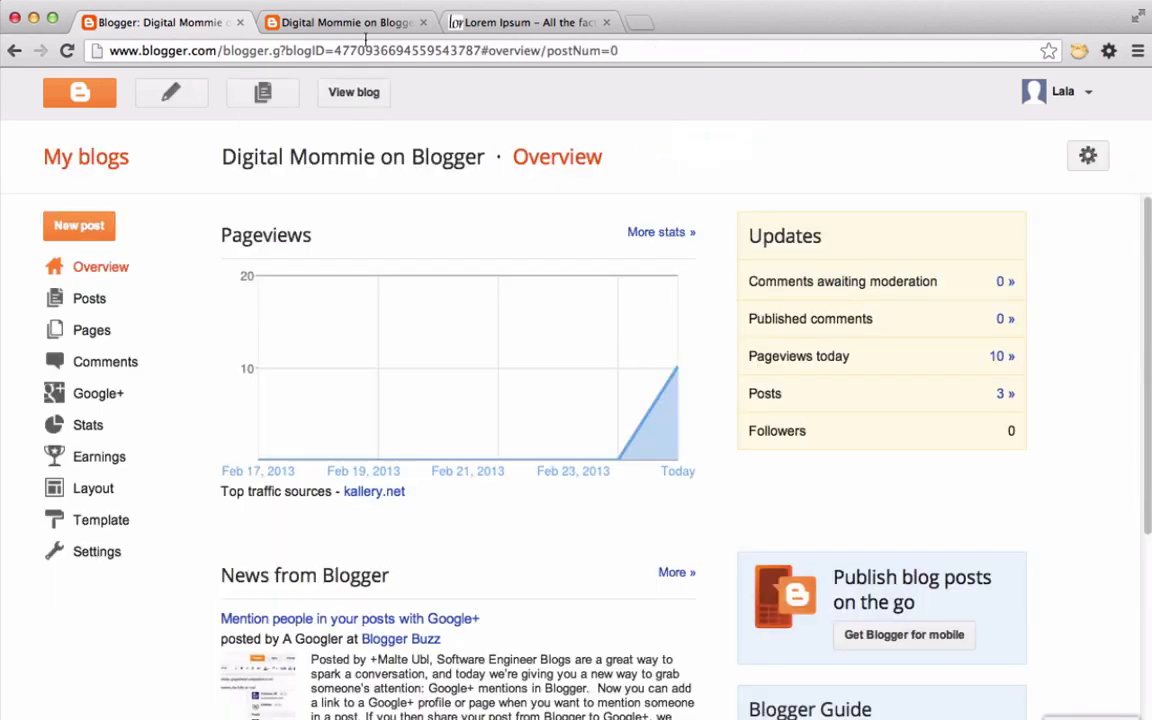
# - Reload the public blog page and examine how the original-size image fits the post column beside the sidebar
pyautogui.click(330, 22)
pyautogui.click(62, 52)
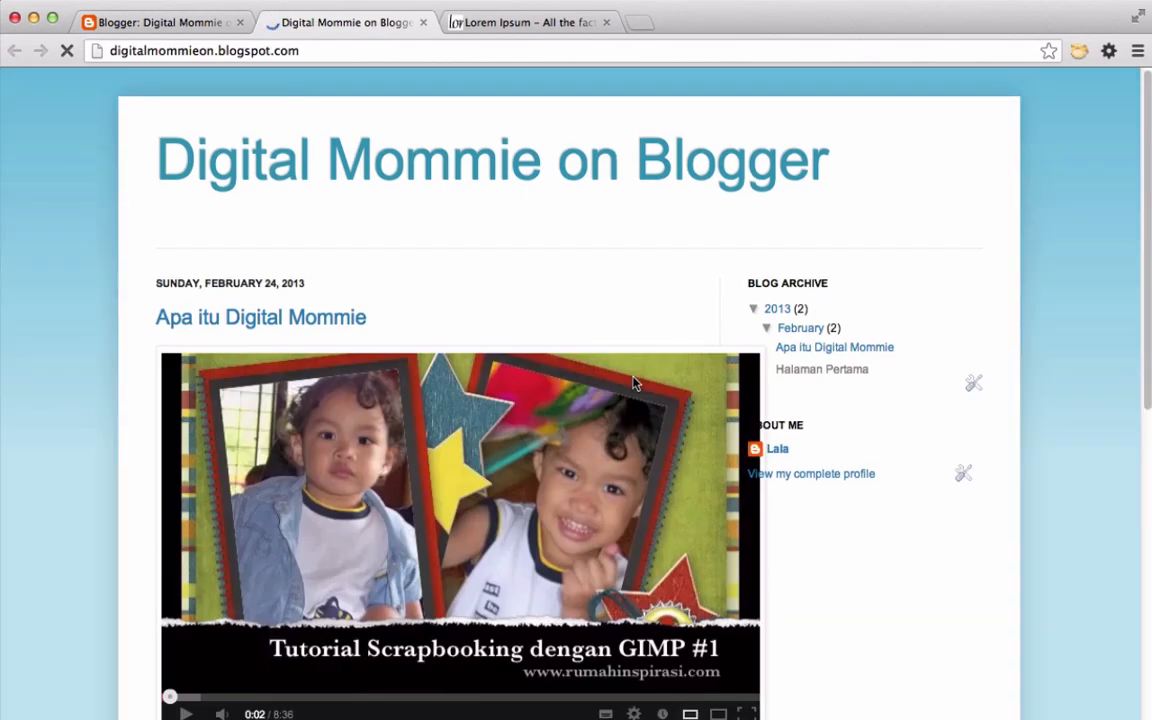
pyautogui.scroll(-4, 633, 383)
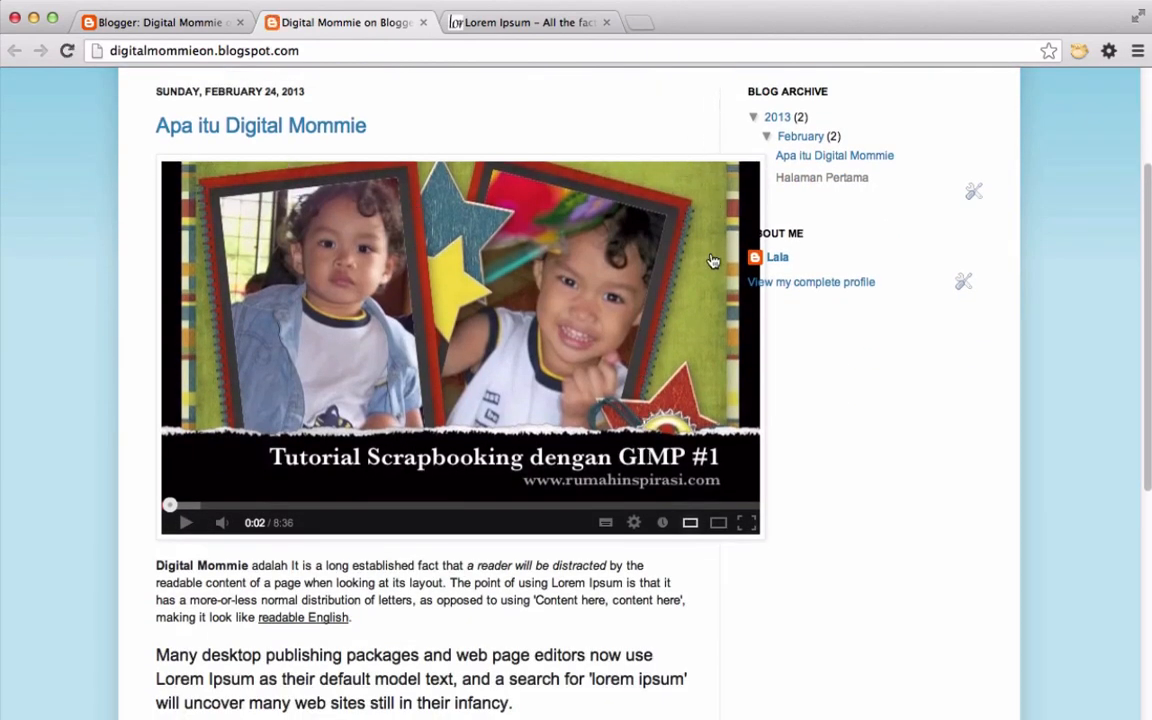
pyautogui.scroll(-4, 735, 615)
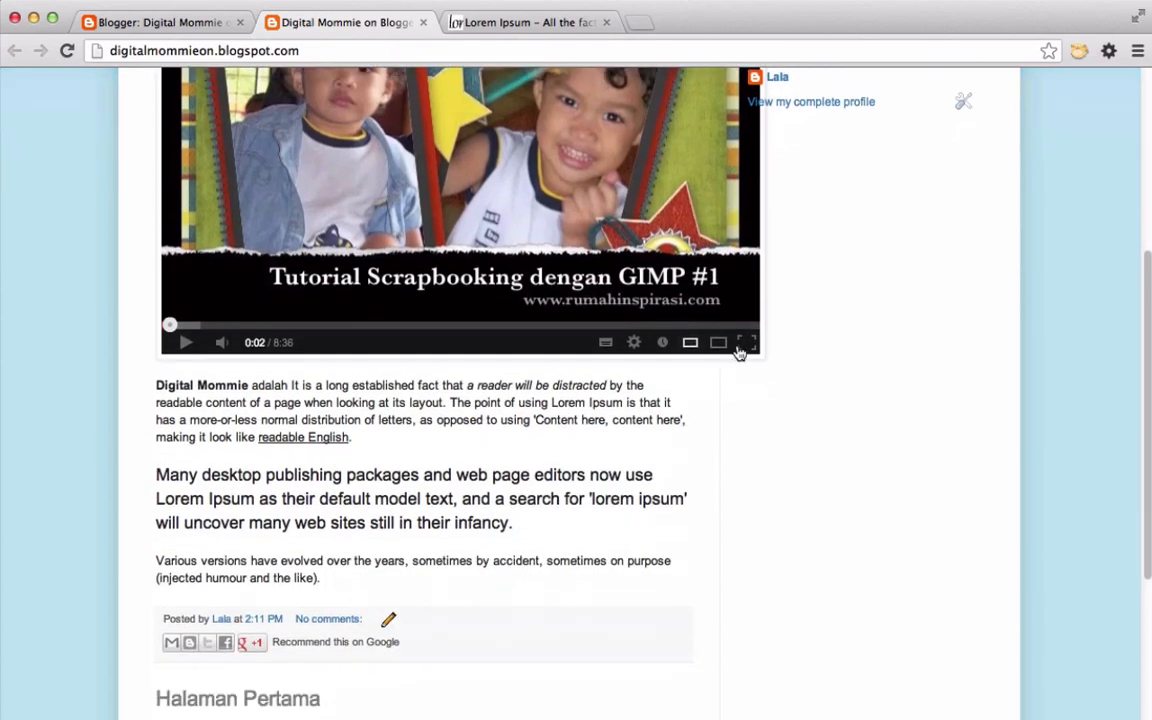
pyautogui.scroll(3, 724, 370)
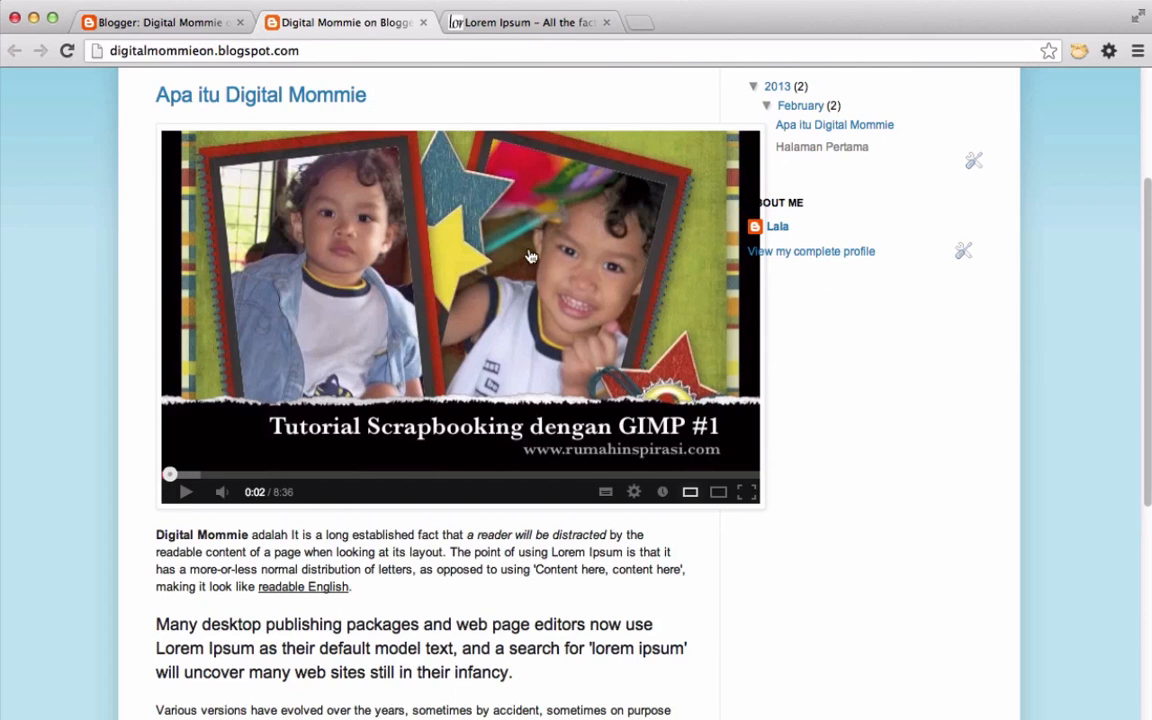
pyautogui.scroll(2, 541, 374)
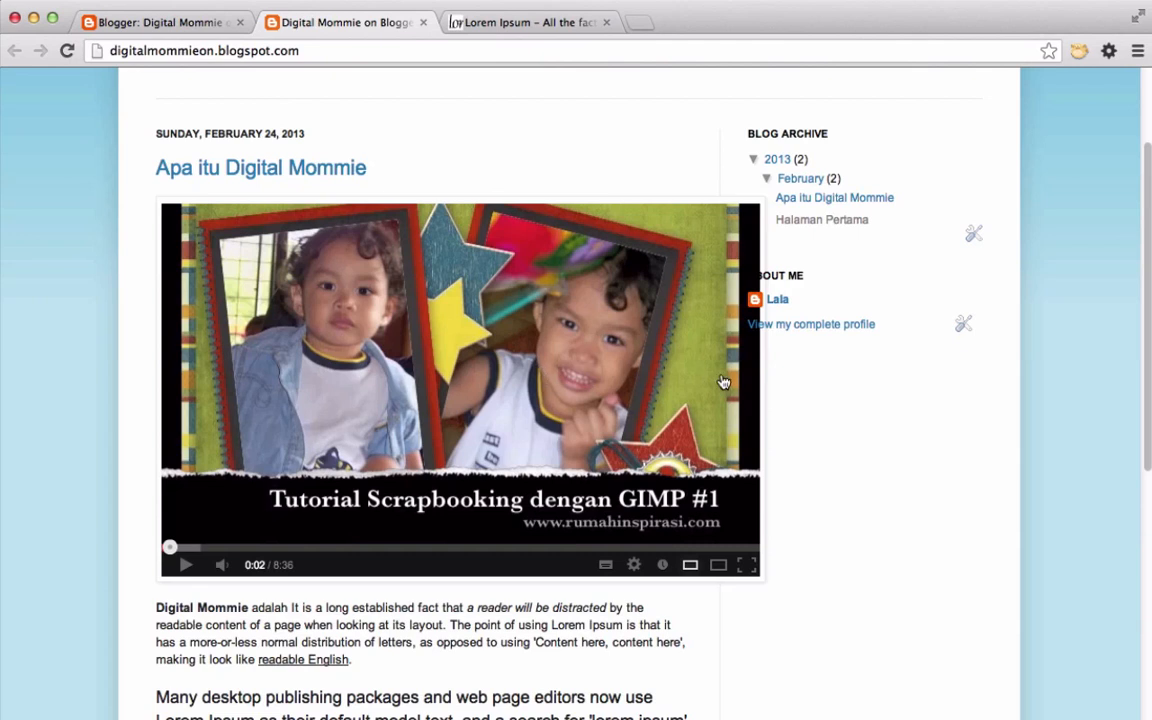
pyautogui.scroll(-3, 710, 424)
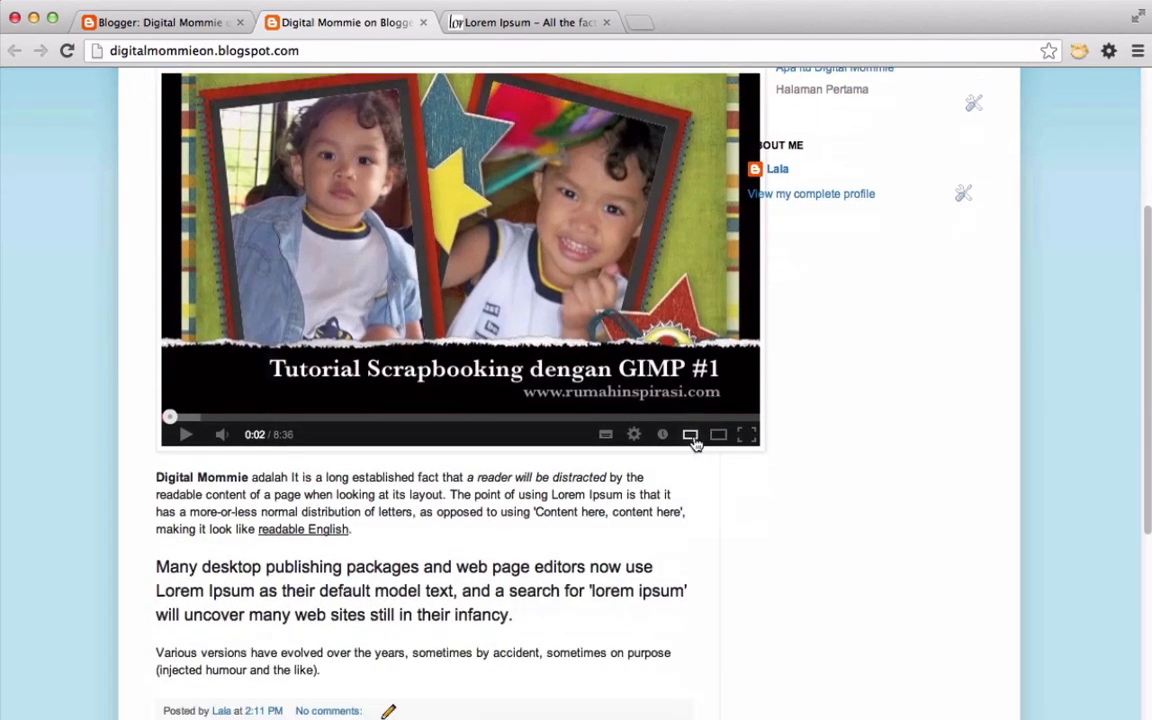
pyautogui.scroll(2, 695, 435)
pyautogui.scroll(1, 690, 390)
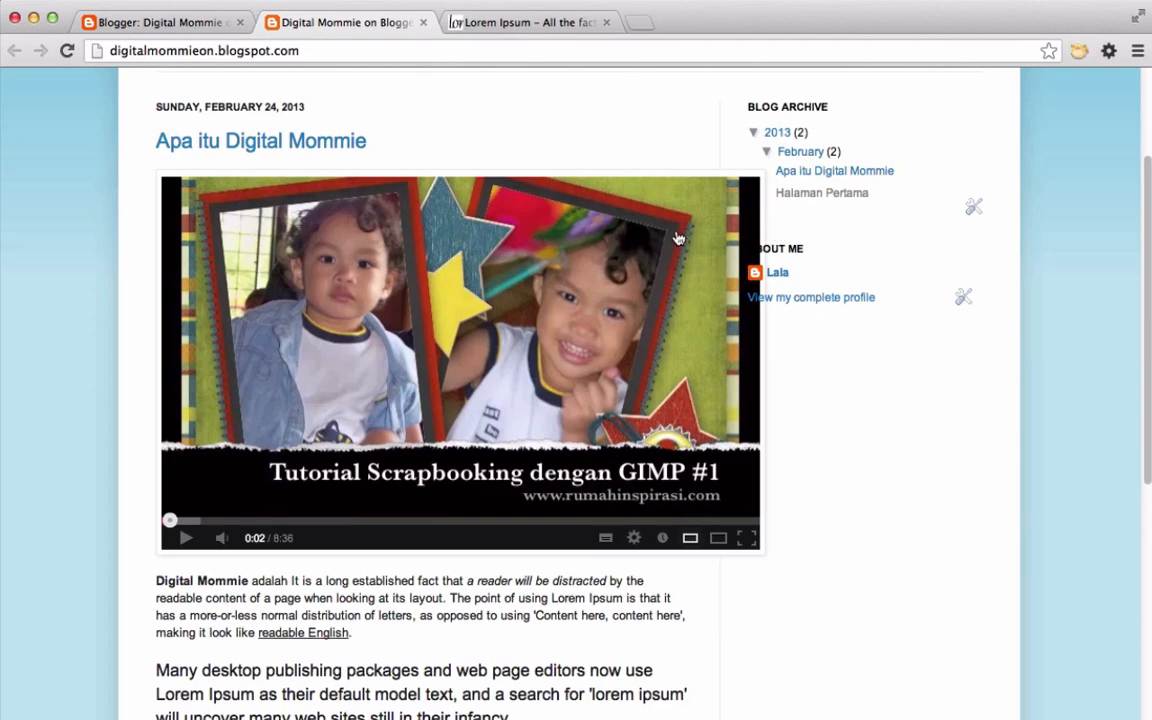
# - Reopen "Apa itu Digital Mommie" from the post list, set its image to Medium, and update the post
pyautogui.click(221, 23)
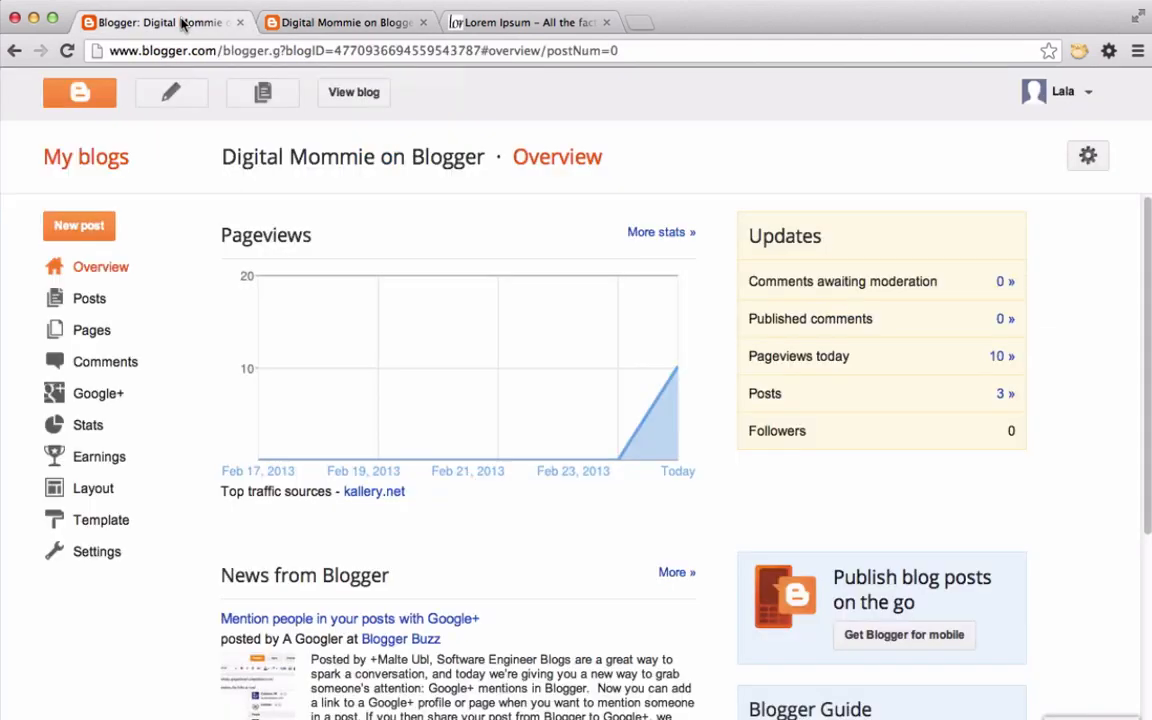
pyautogui.click(110, 301)
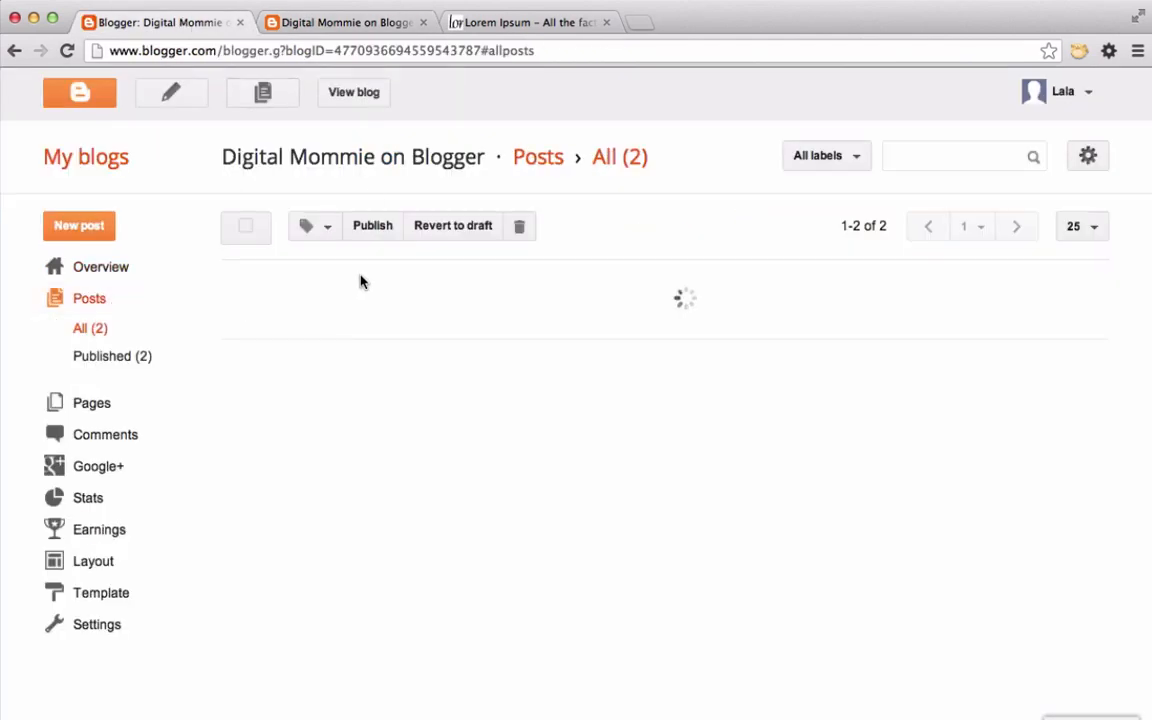
pyautogui.click(356, 280)
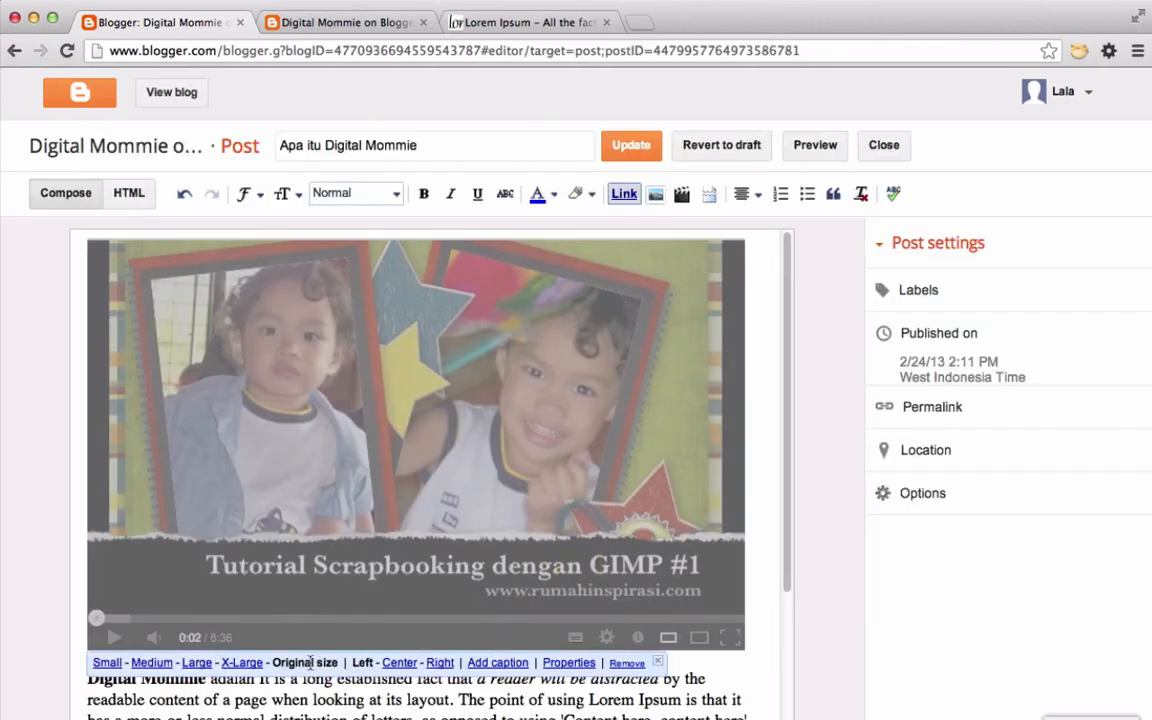
pyautogui.click(197, 663)
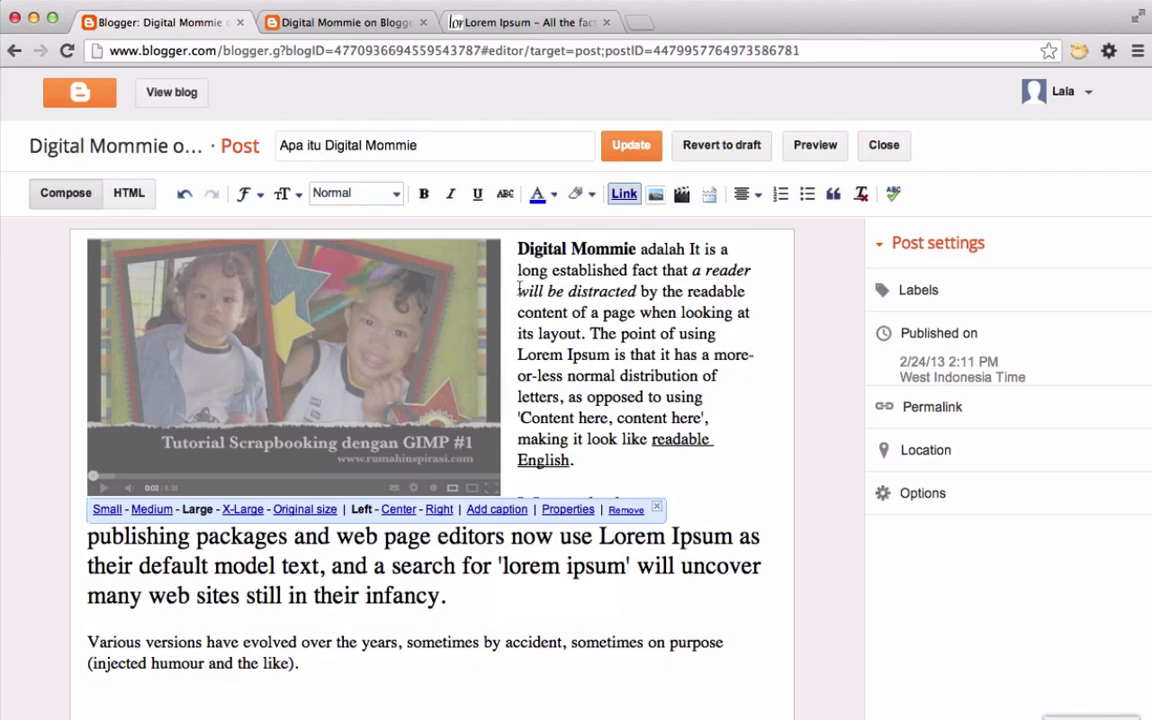
pyautogui.click(152, 509)
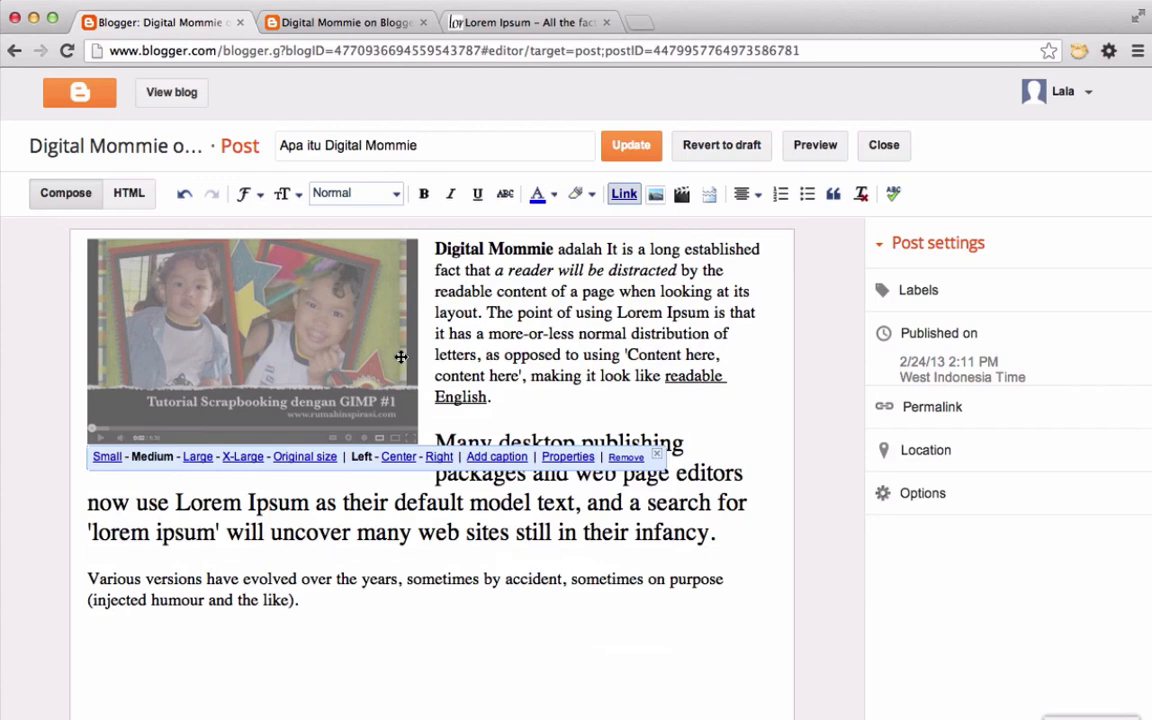
pyautogui.click(631, 145)
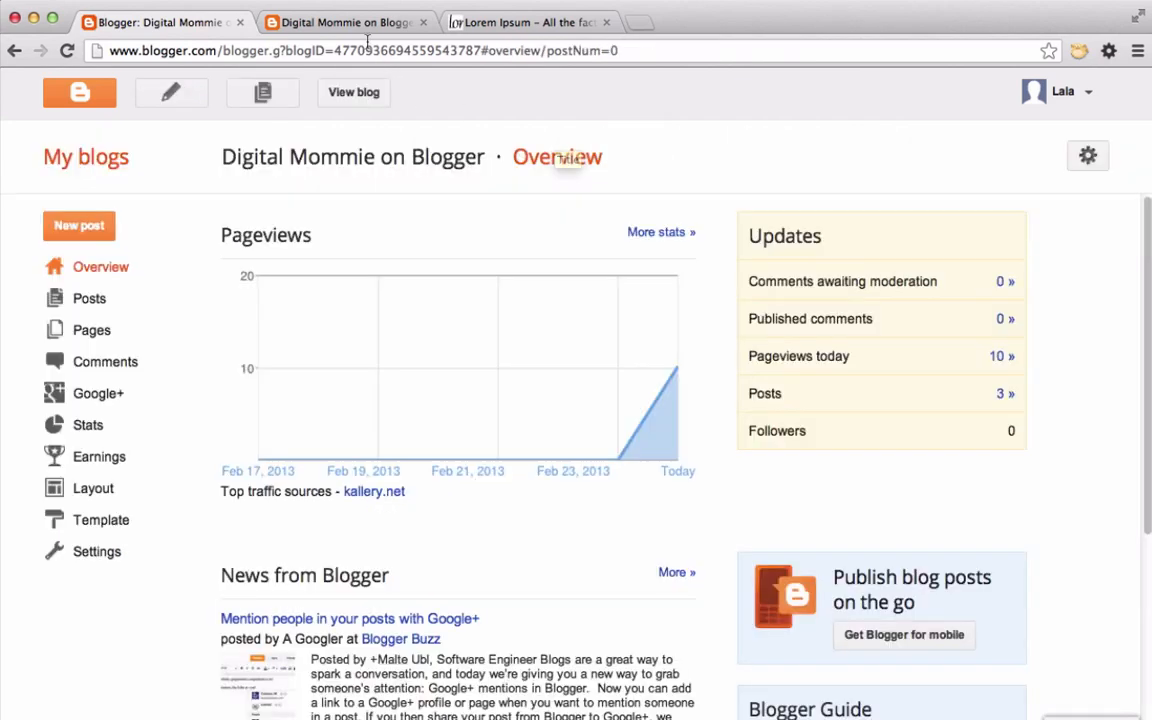
# - Reload the public blog page and review the post with its medium-size image
pyautogui.click(335, 23)
pyautogui.click(67, 50)
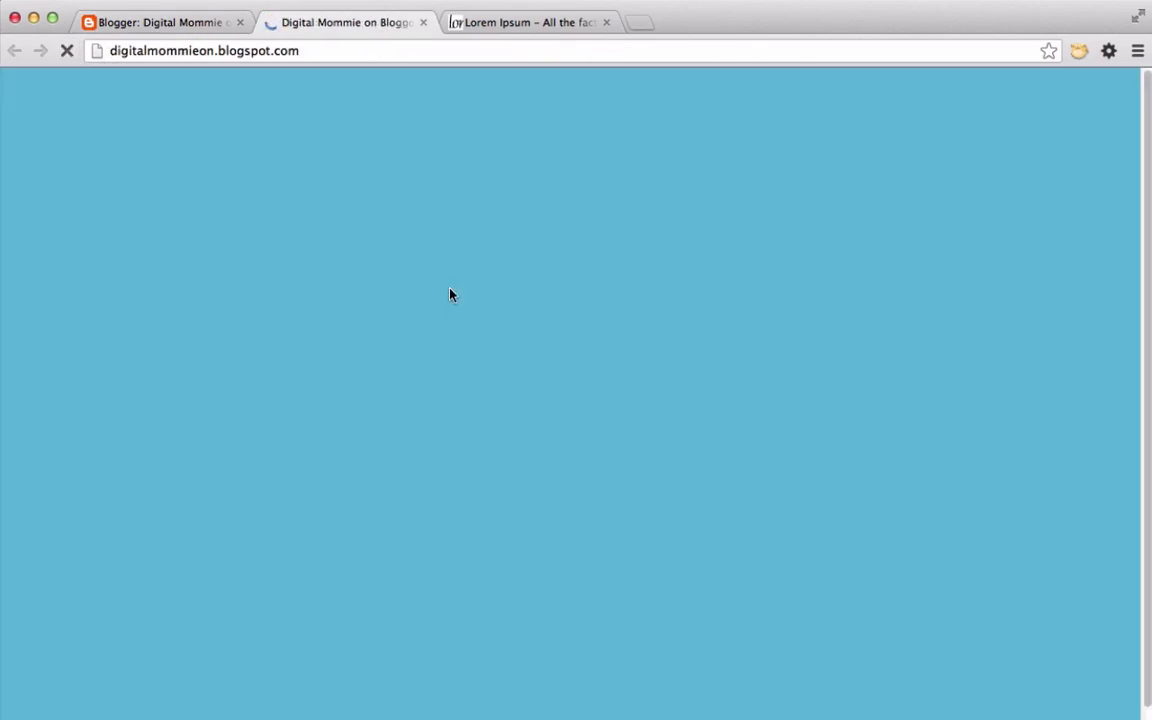
pyautogui.scroll(-3, 589, 589)
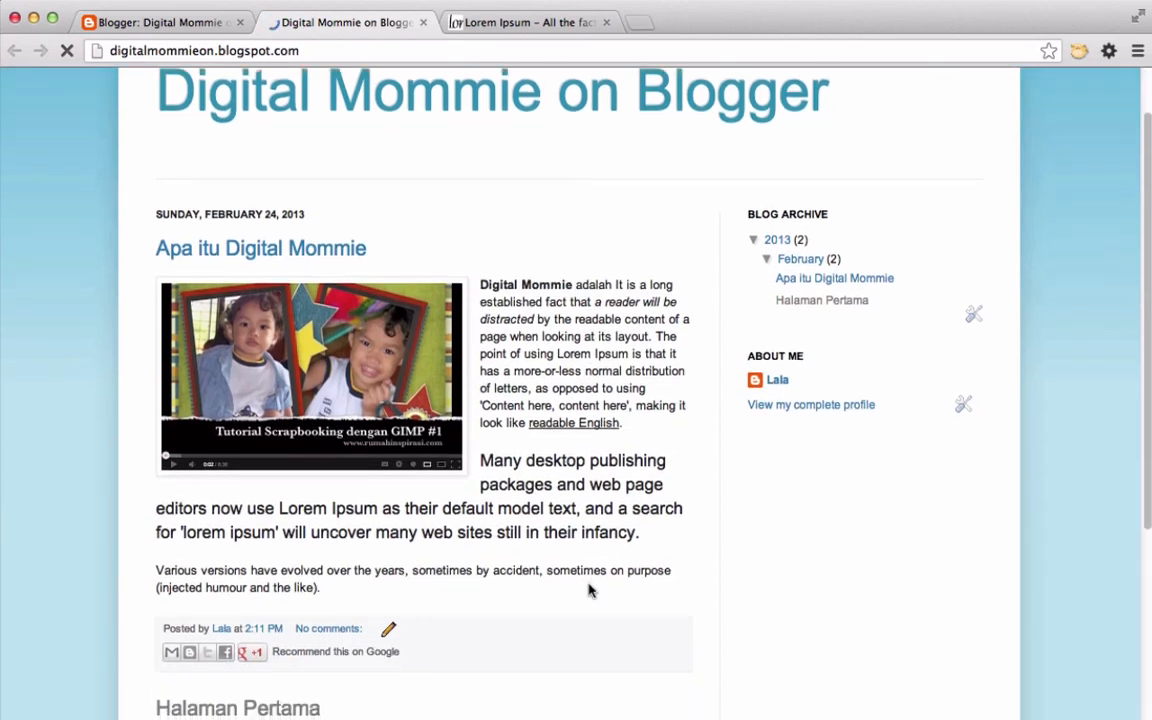
pyautogui.scroll(-1, 589, 589)
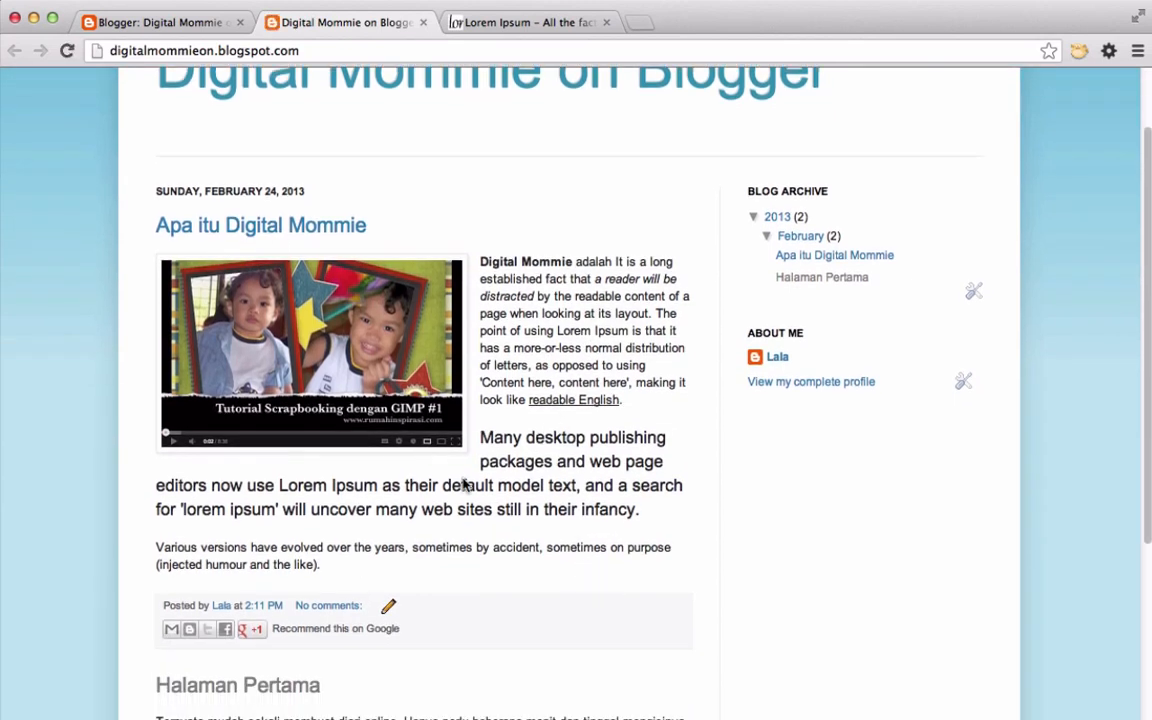
# - Open the post's edit link from the blog page in a new tab and start a new paragraph at "The point of using Lorem Ipsum"
pyautogui.rightClick(389, 610)
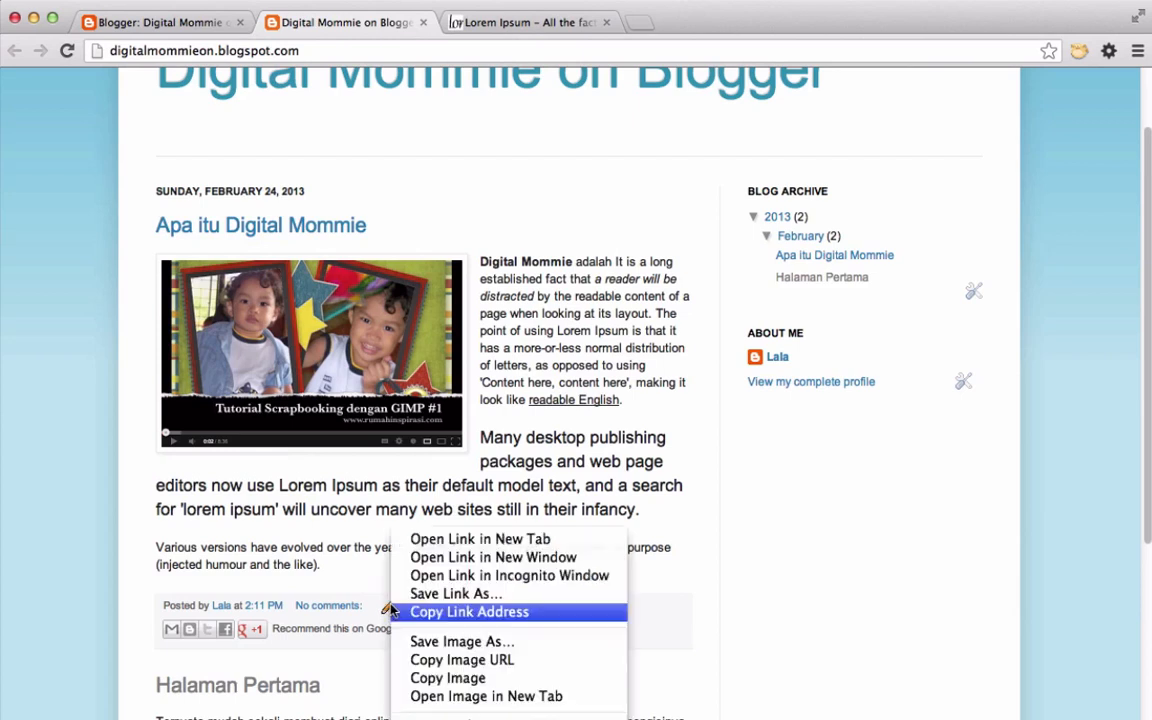
pyautogui.click(445, 545)
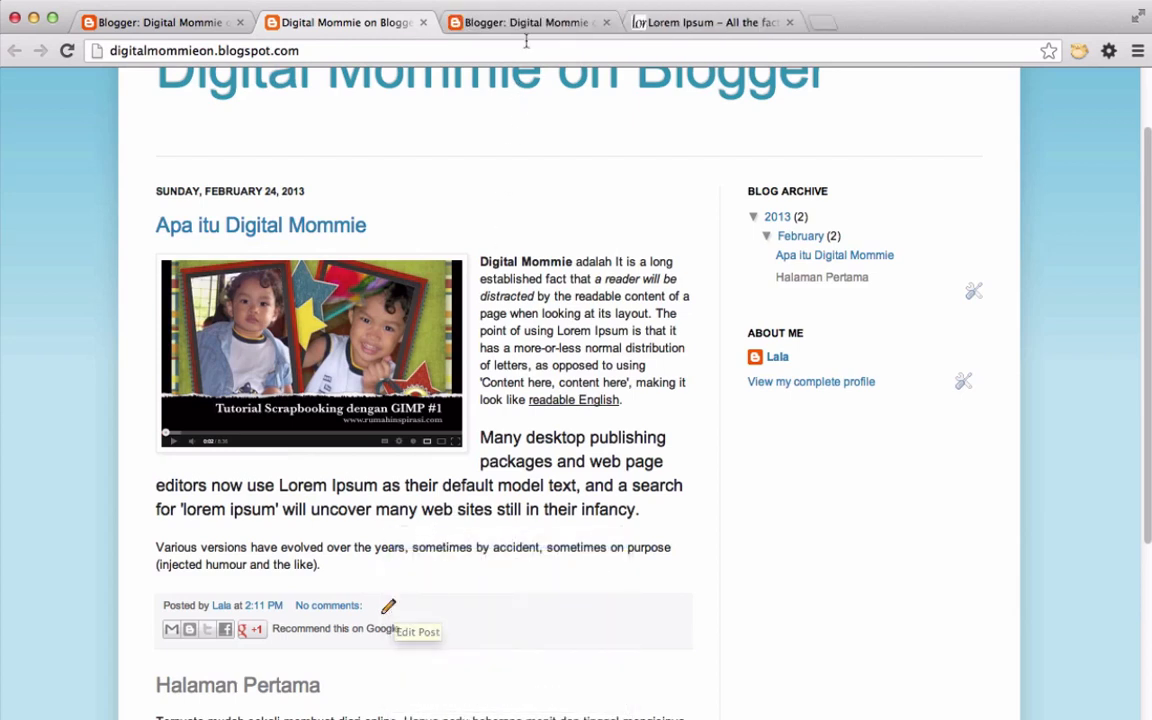
pyautogui.click(530, 27)
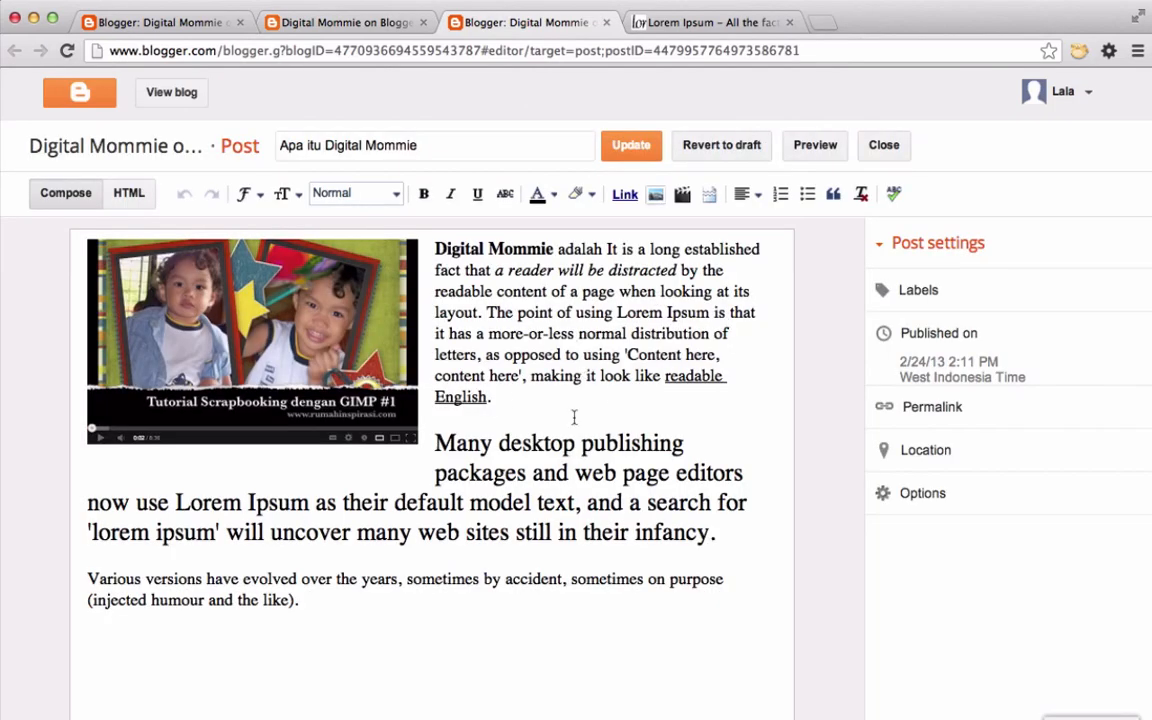
pyautogui.click(488, 312)
pyautogui.press('Return')
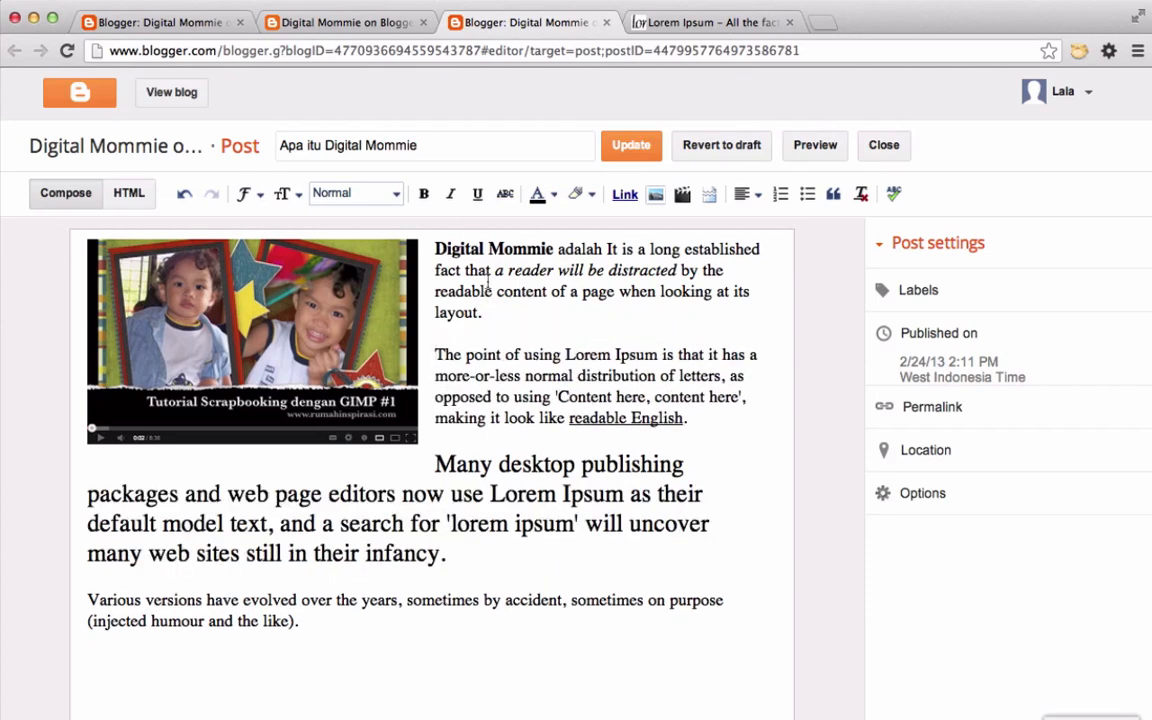
# - Update the post, then reload the public blog page and review the split paragraphs beside the image
pyautogui.click(628, 150)
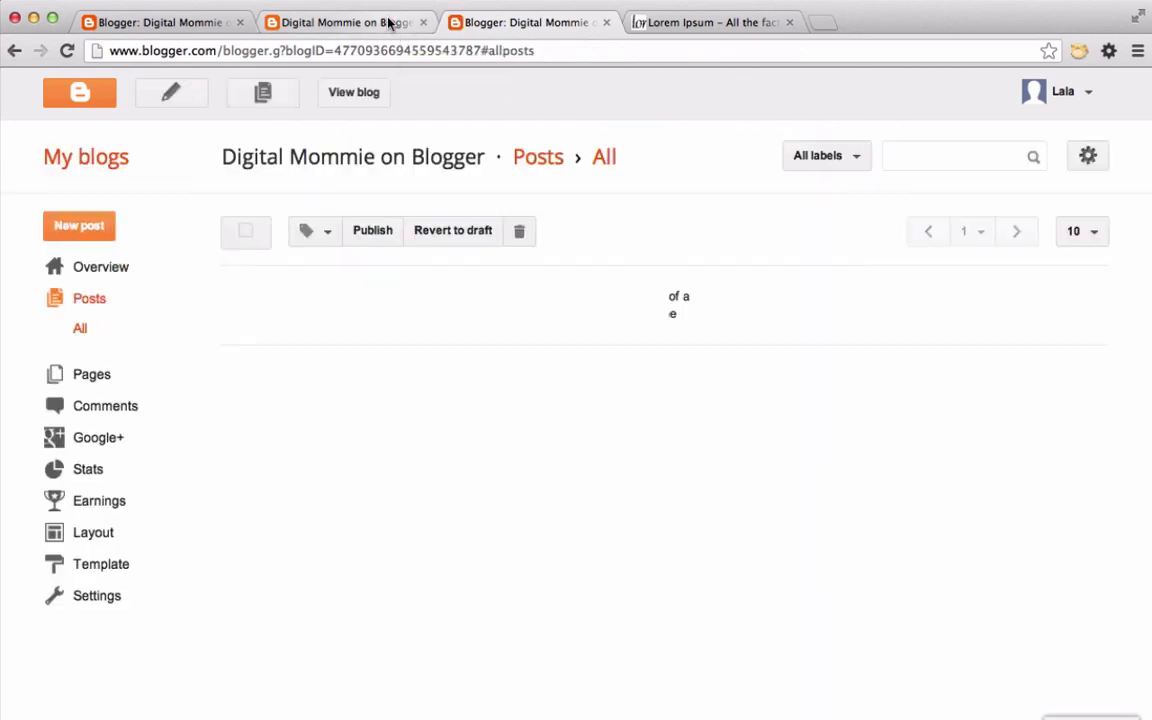
pyautogui.click(388, 22)
pyautogui.click(64, 50)
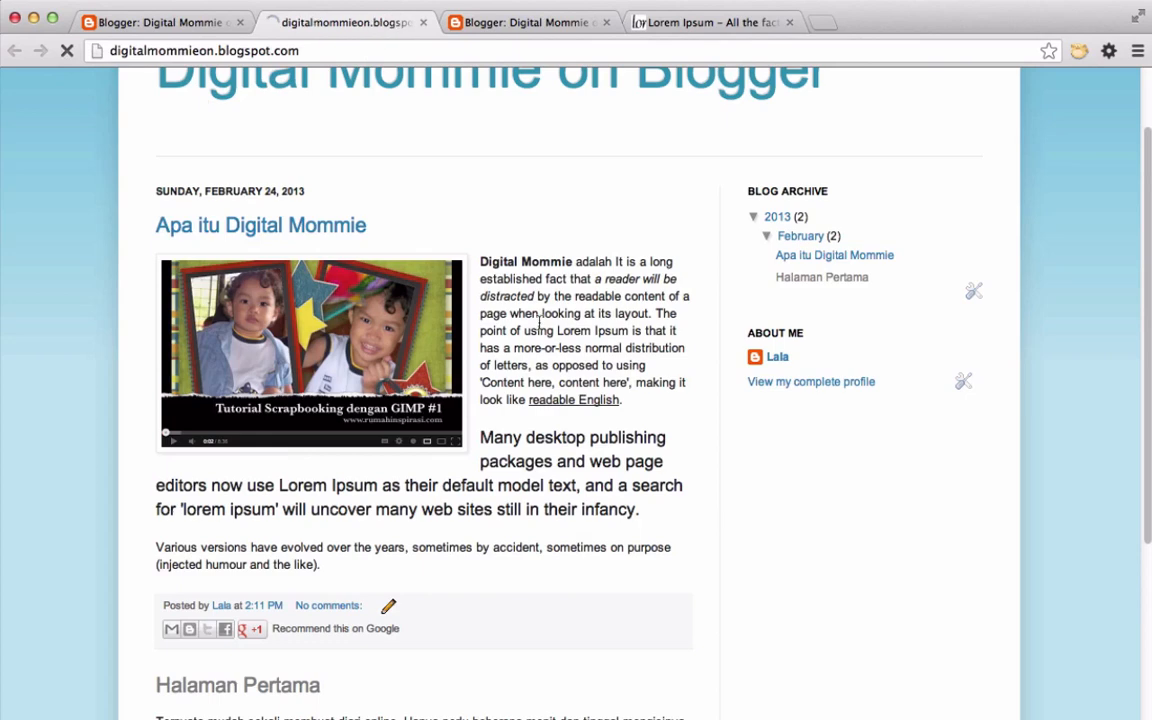
pyautogui.scroll(-2, 602, 406)
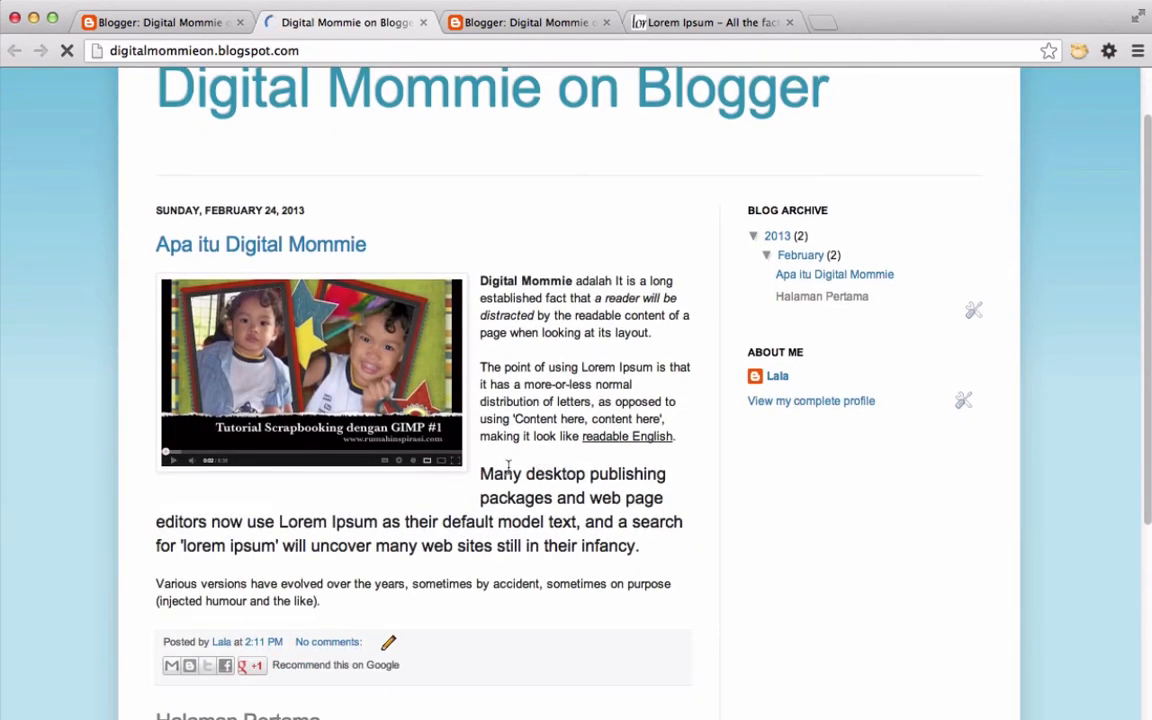
# - Reopen "Apa itu Digital Mommie", extend its first paragraph with "'Content here, content here', making it look.", and update the post
pyautogui.click(504, 24)
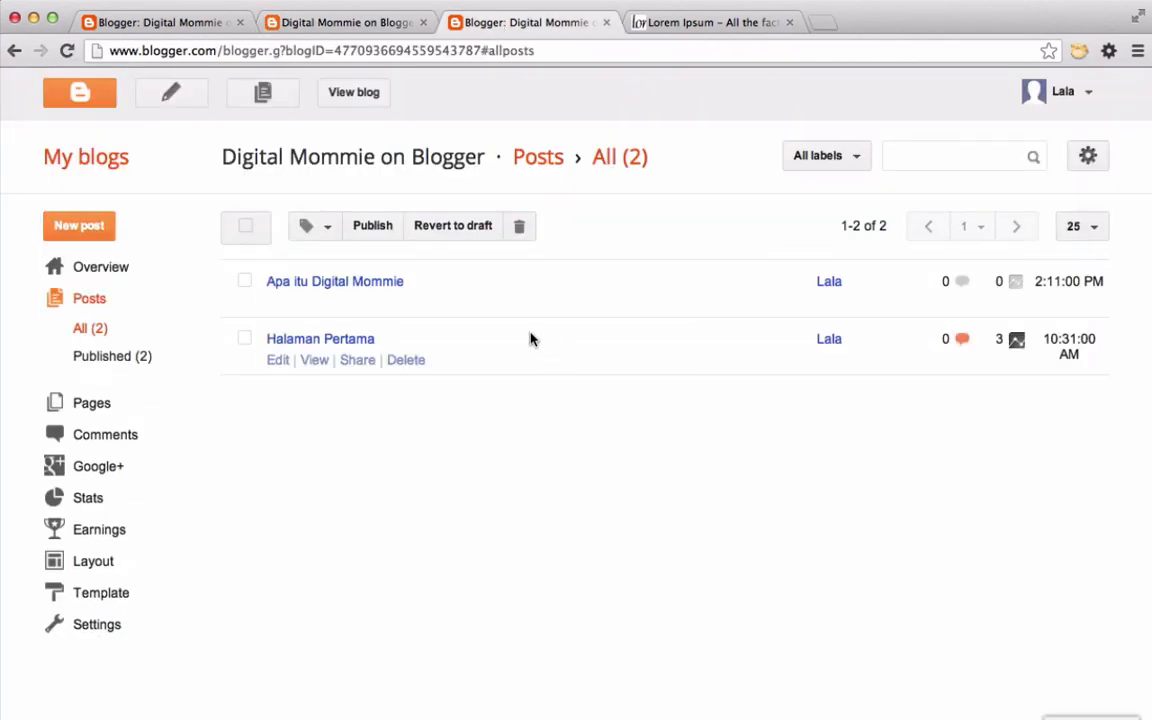
pyautogui.click(375, 283)
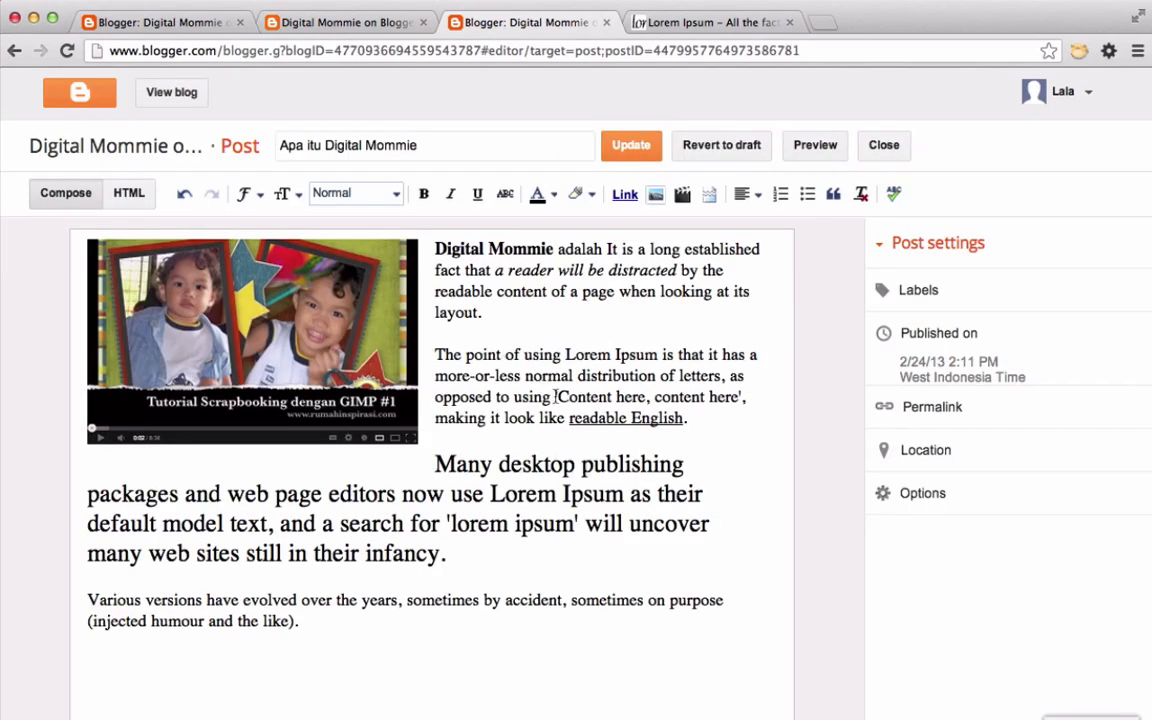
pyautogui.moveTo(556, 397); pyautogui.dragTo(483, 312)
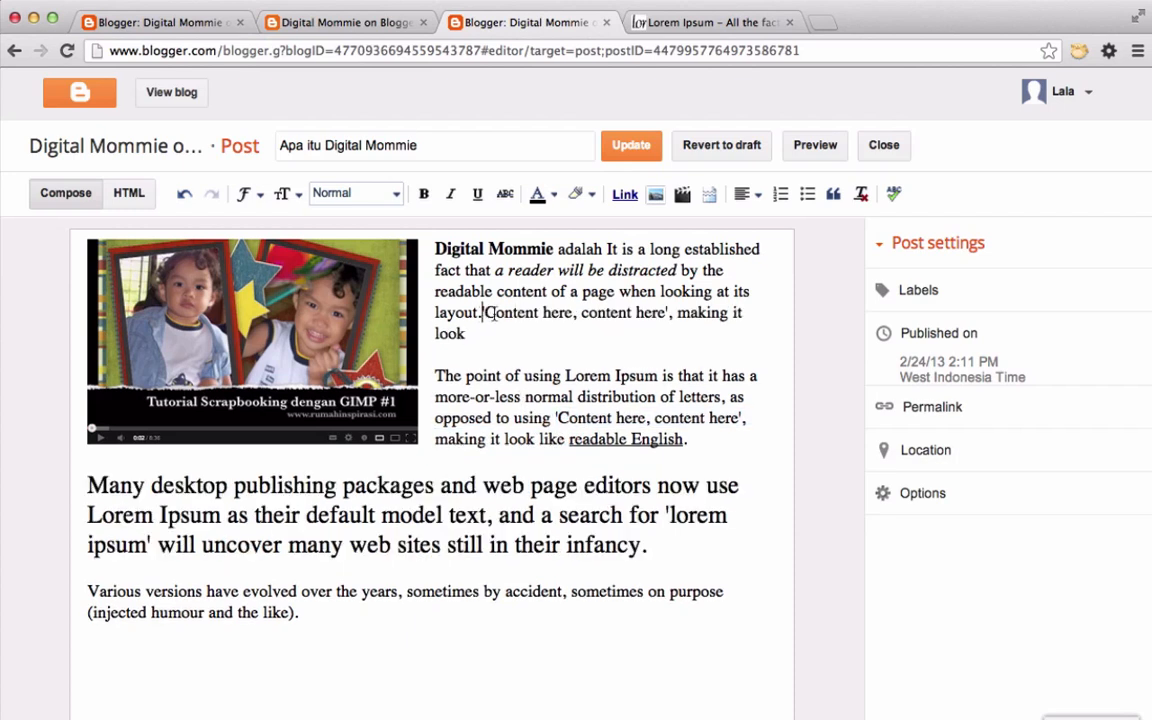
pyautogui.click(476, 335)
pyautogui.write('.')
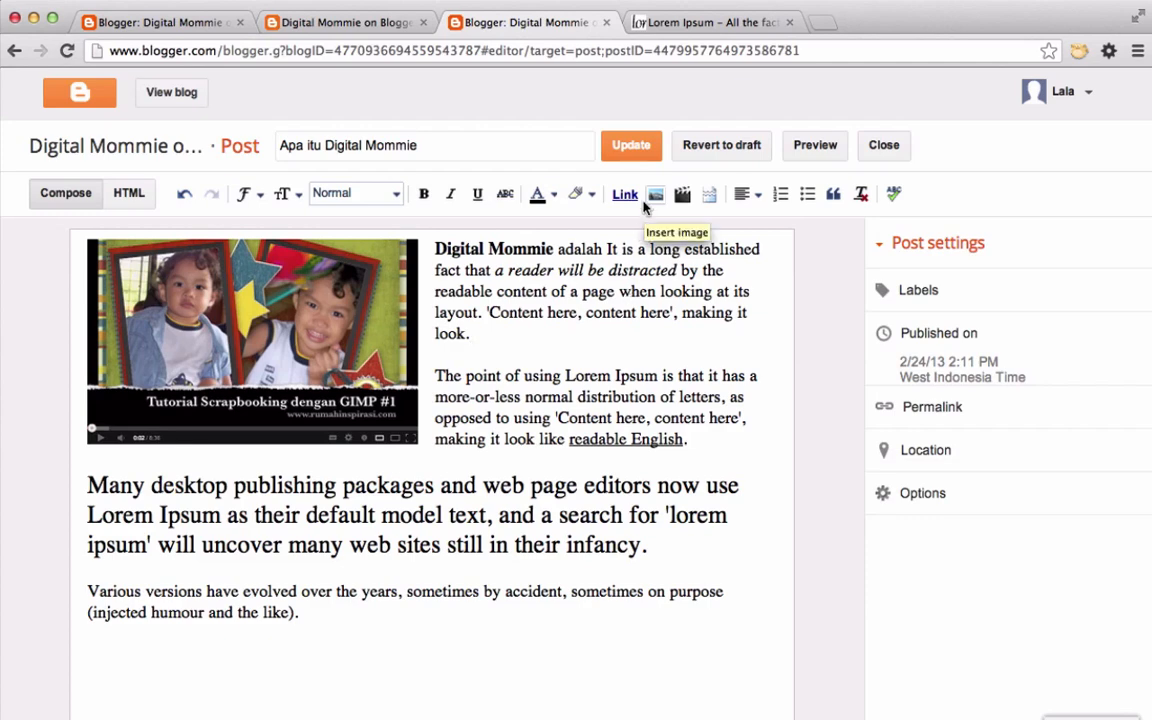
pyautogui.click(631, 145)
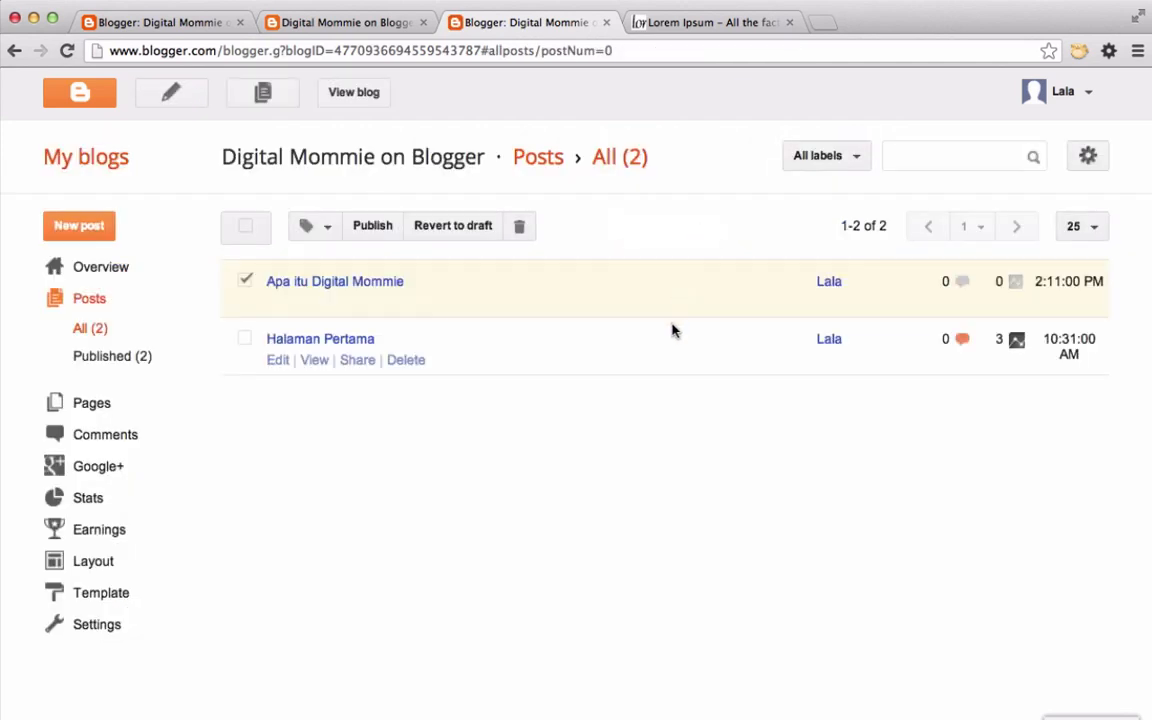
# - Reload the public blog page and review how the text after the extended first paragraph flows around the image
pyautogui.click(378, 26)
pyautogui.click(67, 50)
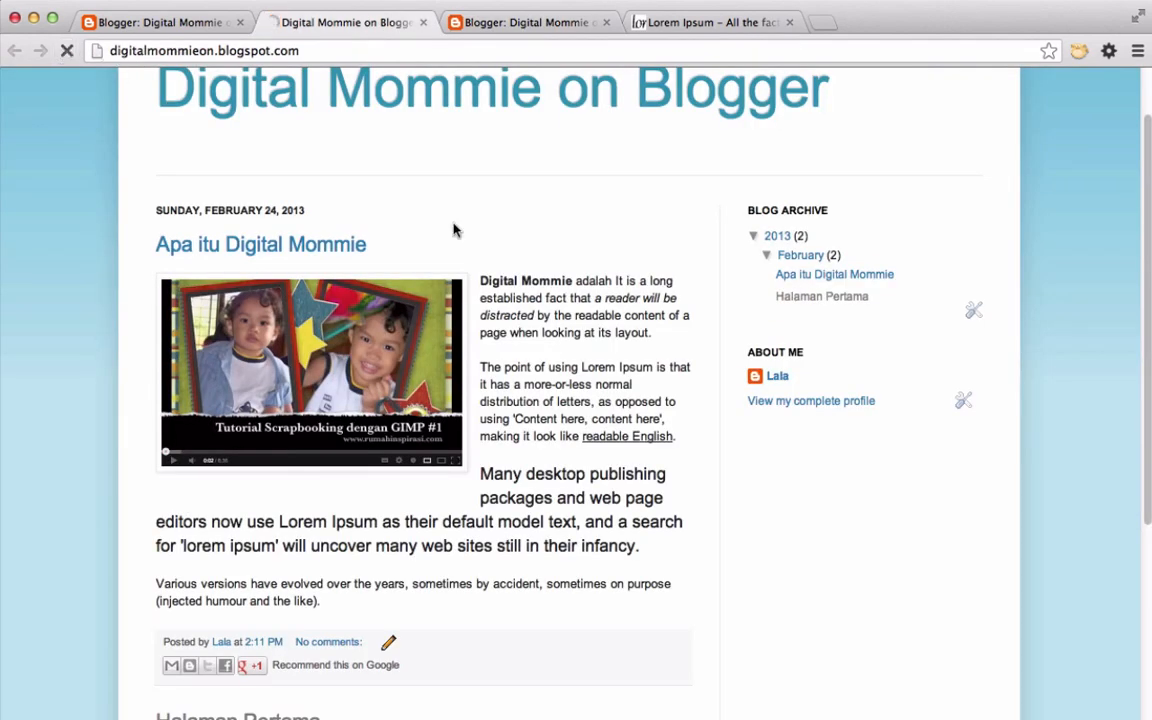
pyautogui.scroll(-3, 600, 497)
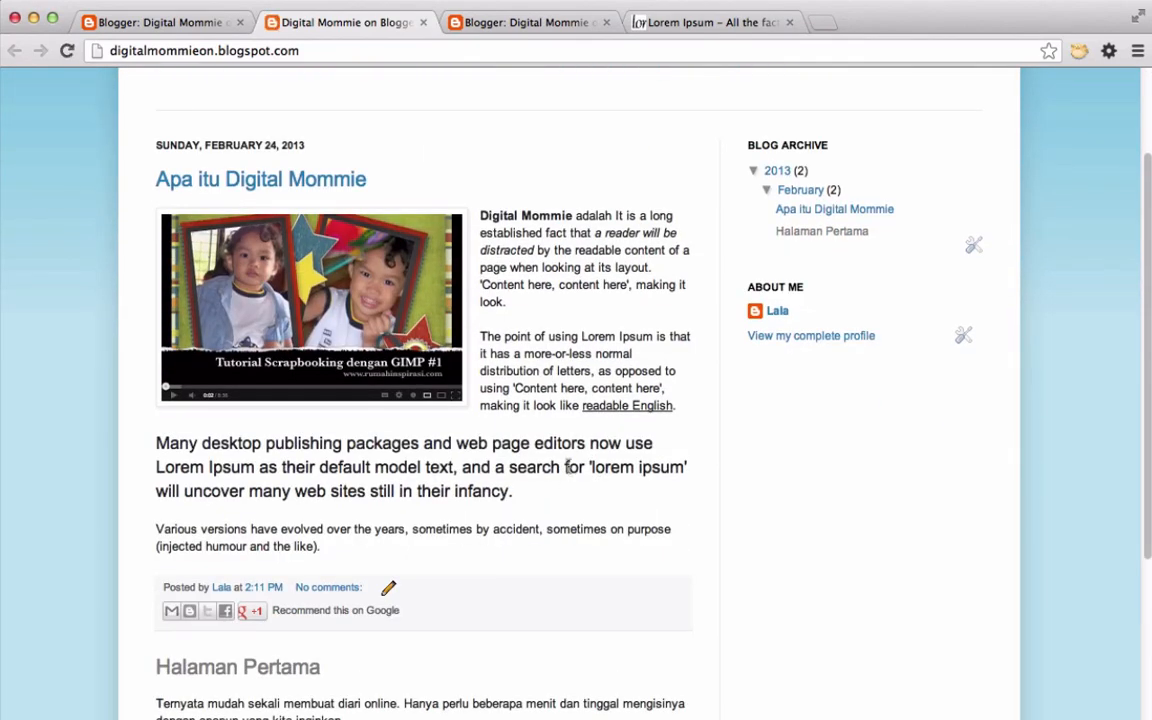
# - Reopen "Apa itu Digital Mommie" for editing and examine its large-text "Many desktop publishing" paragraph on the public blog page
pyautogui.click(530, 22)
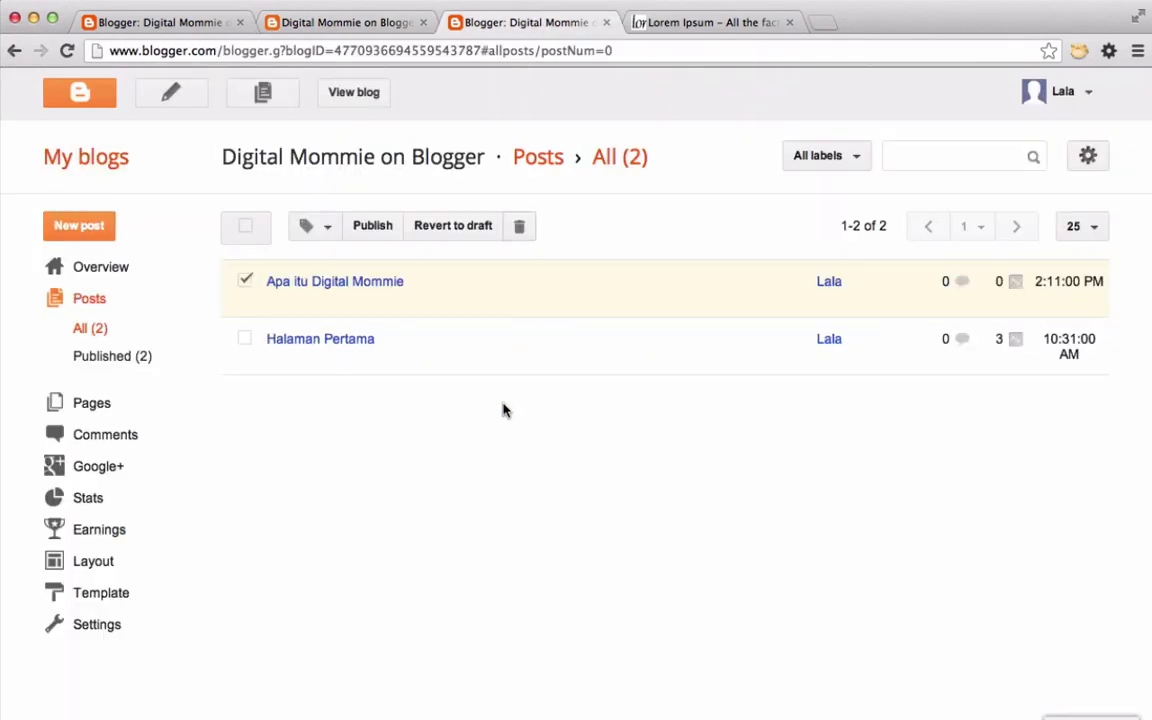
pyautogui.click(362, 288)
pyautogui.click(338, 18)
pyautogui.moveTo(514, 491); pyautogui.dragTo(200, 427)
pyautogui.click(528, 22)
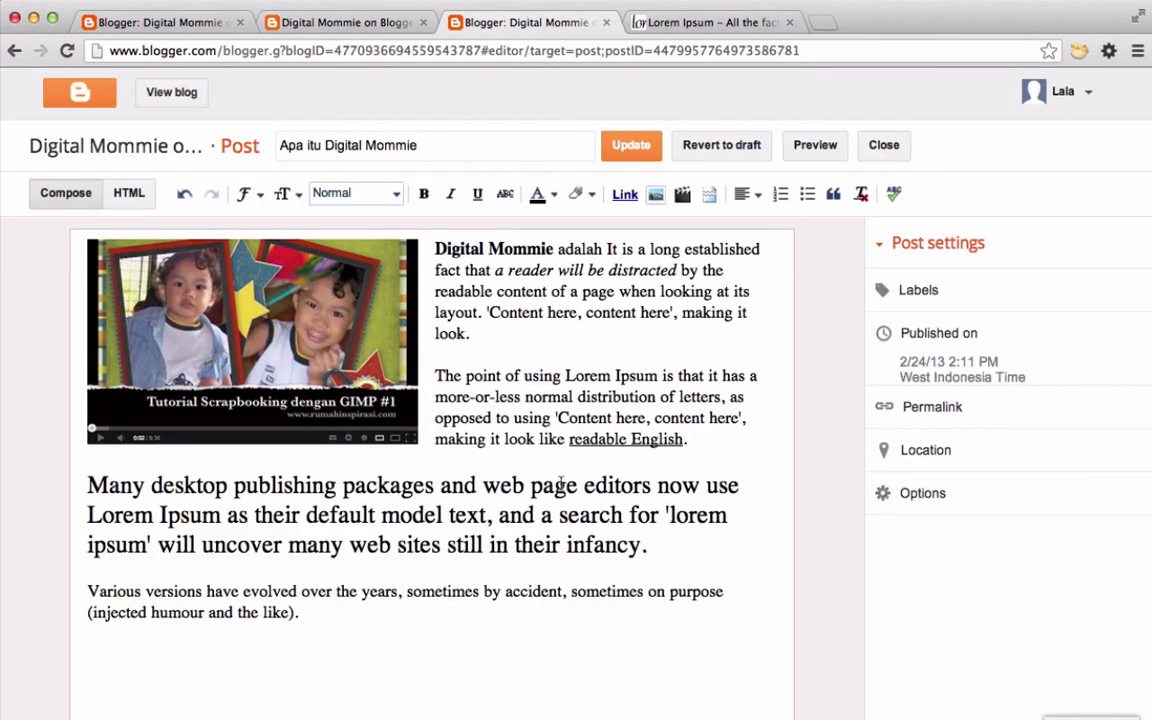
# - Set the "Many desktop publishing" paragraph to Normal text size, format it as a quote, and update the post
pyautogui.moveTo(654, 548); pyautogui.dragTo(91, 486)
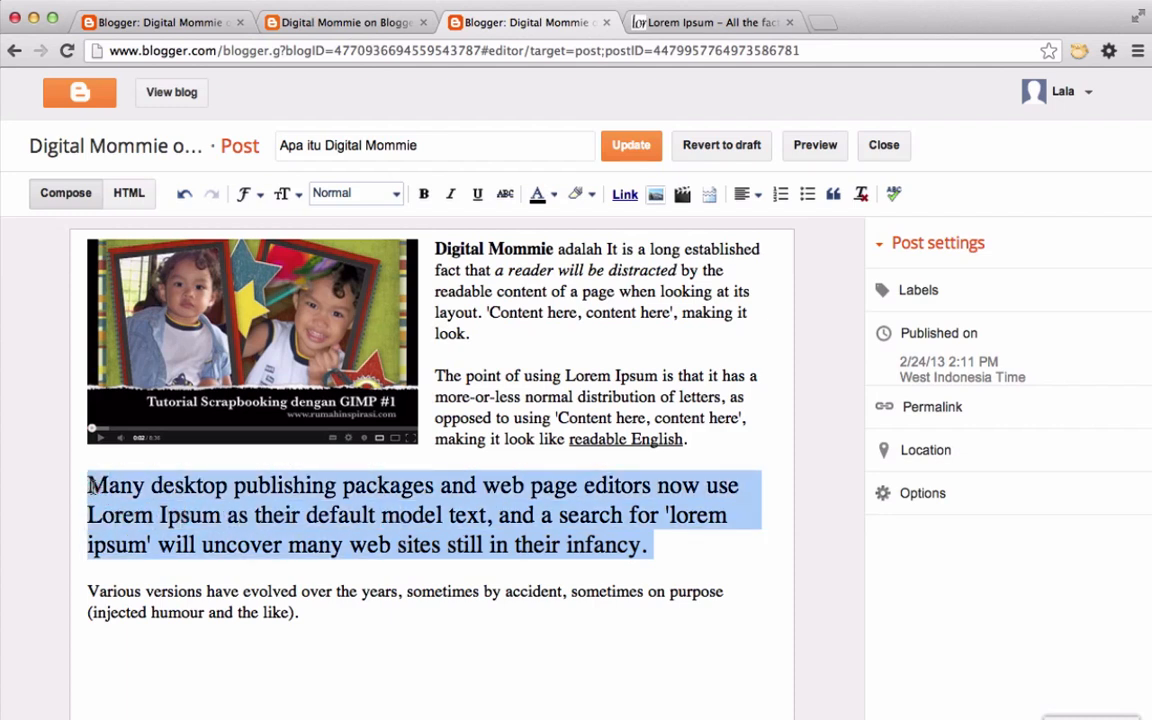
pyautogui.click(288, 194)
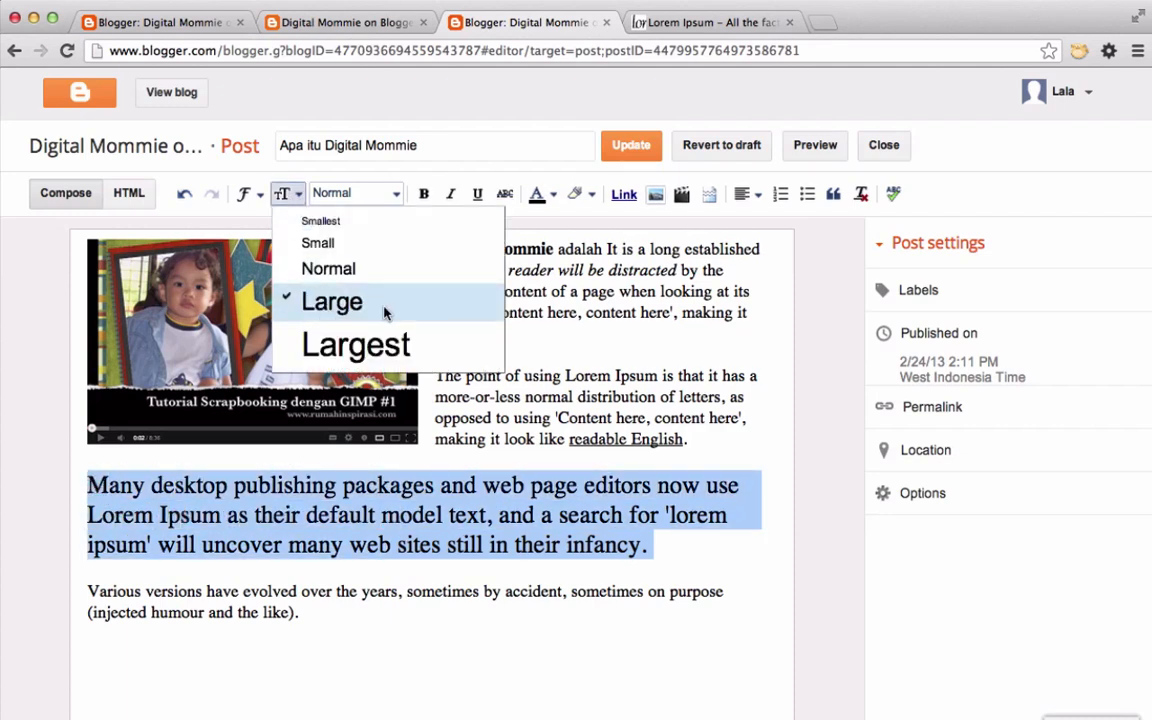
pyautogui.click(350, 277)
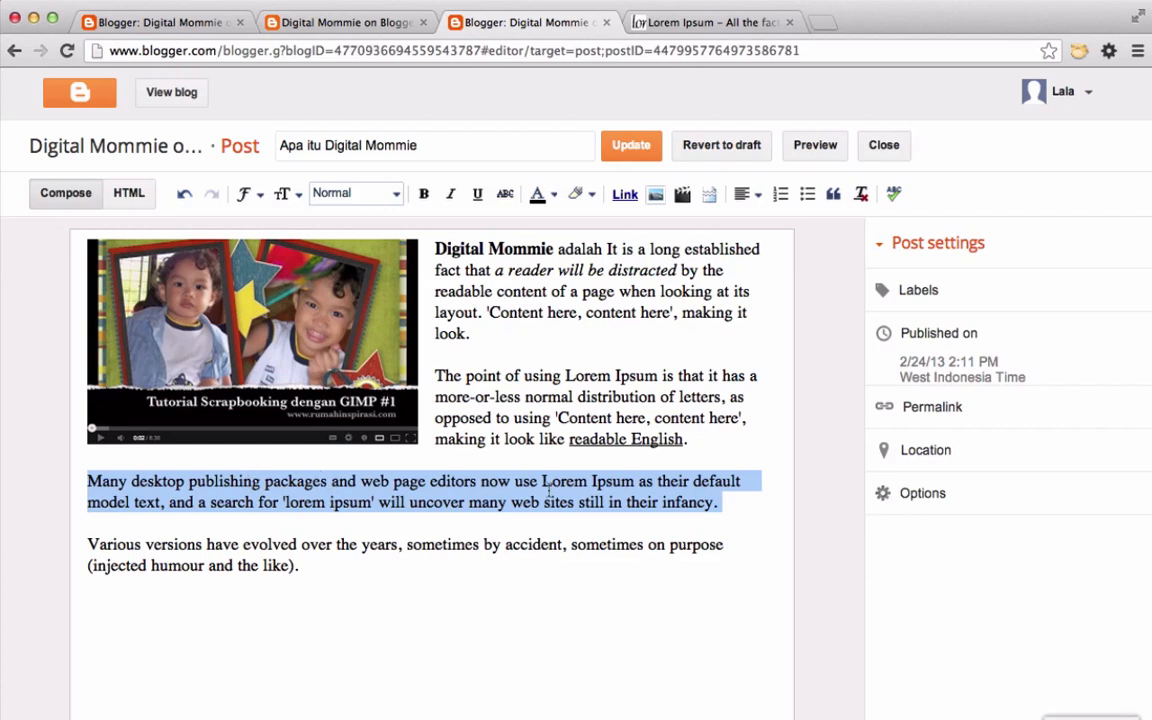
pyautogui.click(832, 195)
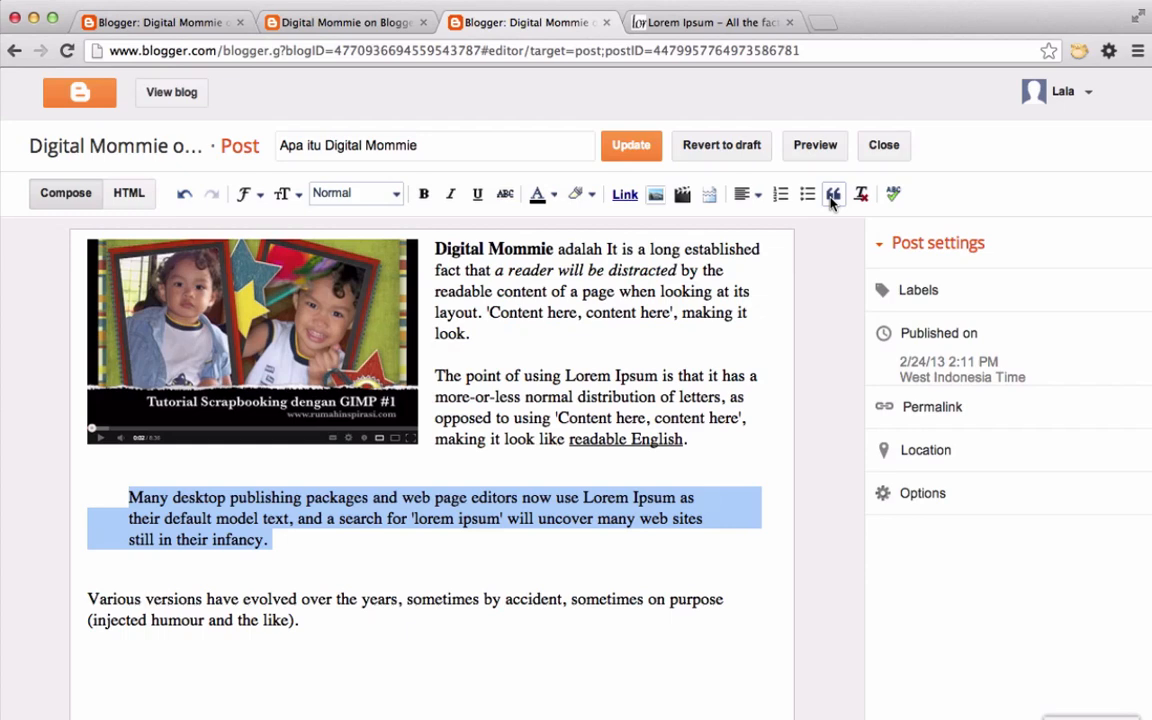
pyautogui.click(630, 145)
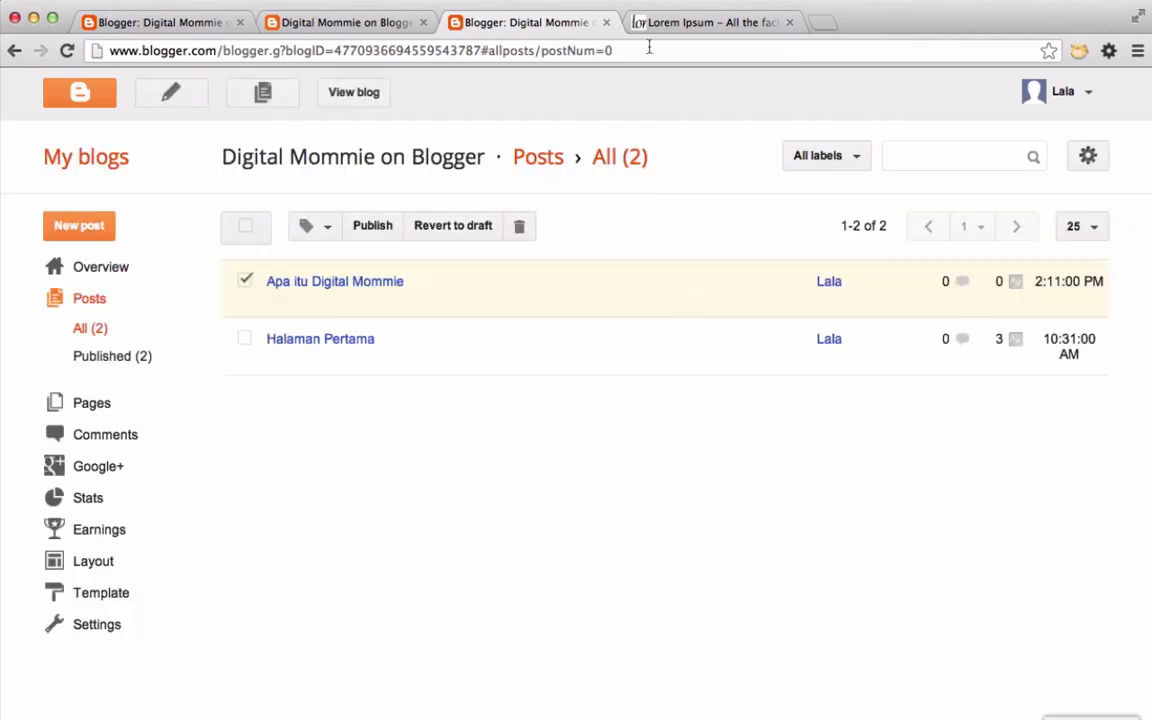
# - Reload the public blog page and examine the indentation and spacing of the quoted "Many desktop publishing" paragraph
pyautogui.click(690, 22)
pyautogui.click(338, 22)
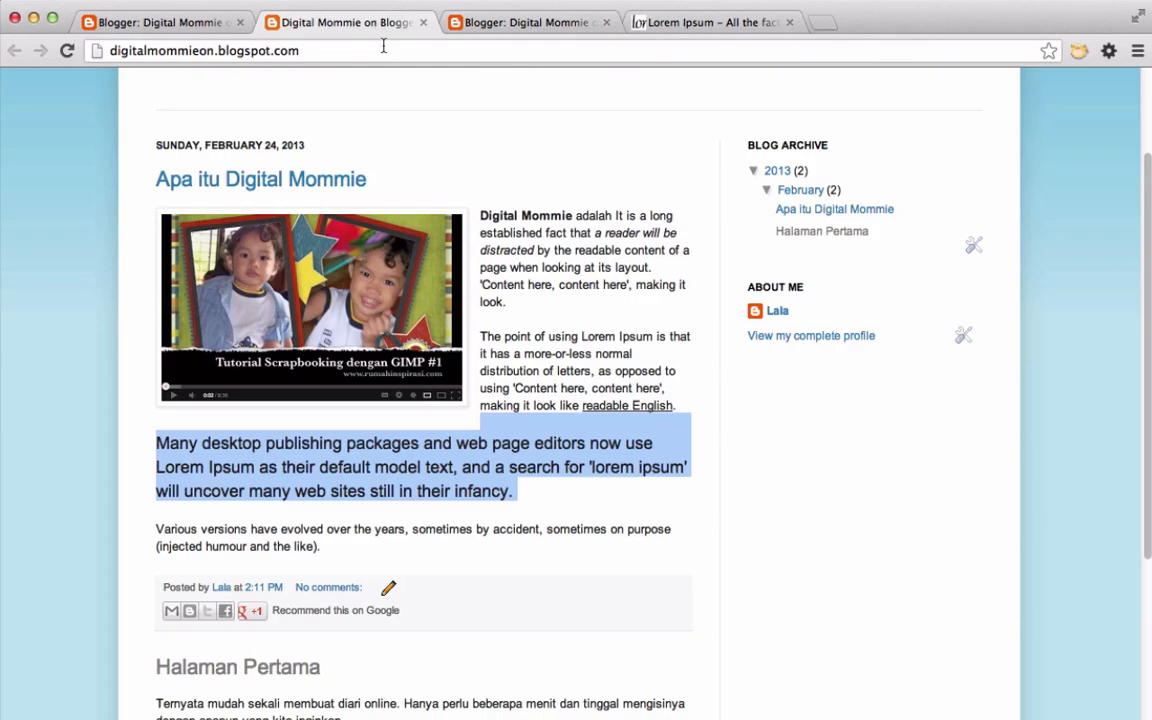
pyautogui.click(69, 51)
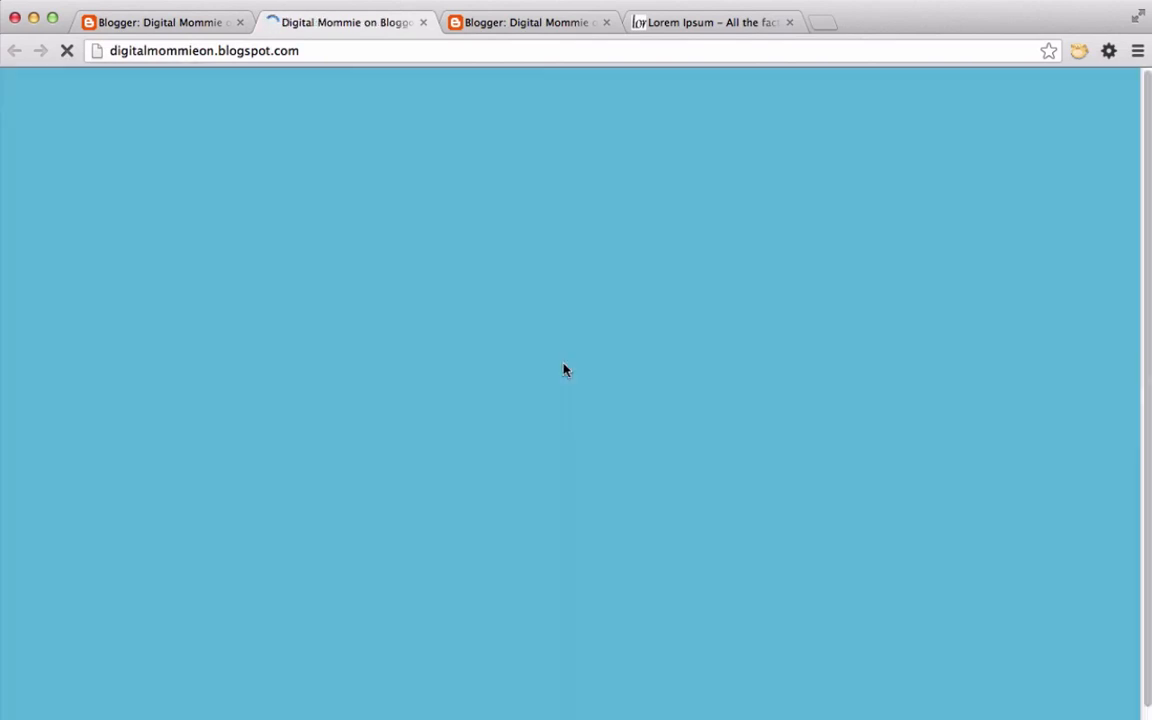
pyautogui.scroll(-4, 600, 385)
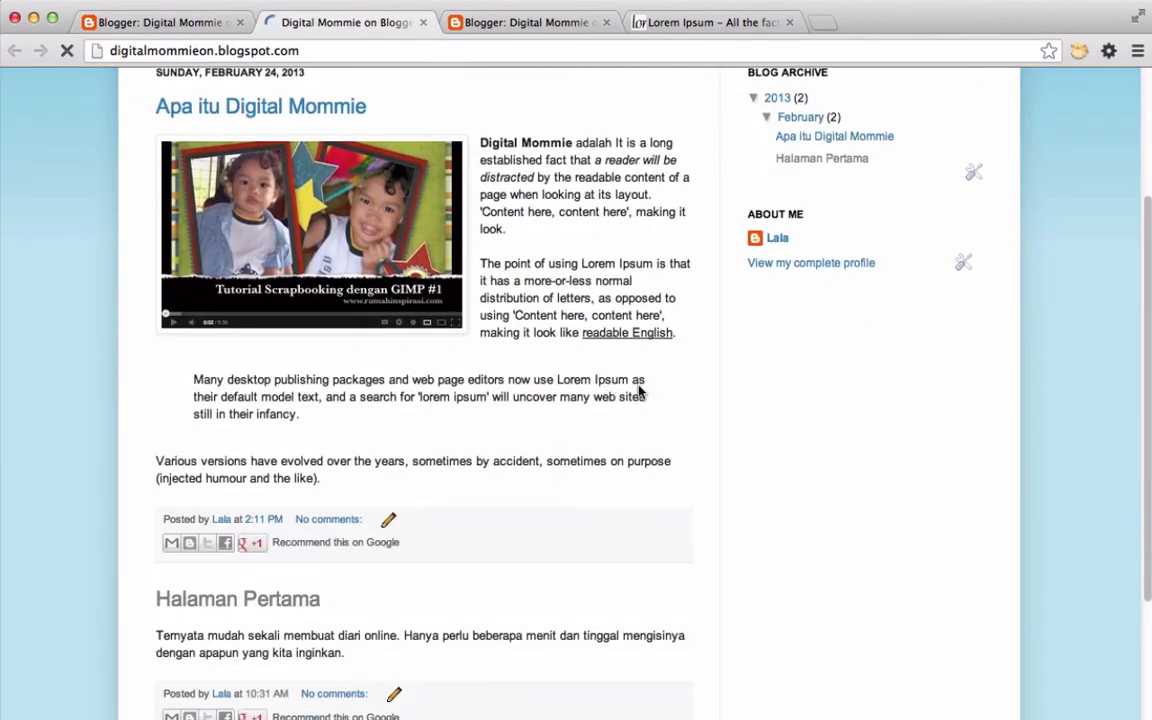
pyautogui.moveTo(644, 388); pyautogui.dragTo(450, 428)
pyautogui.click(262, 412)
pyautogui.moveTo(342, 419); pyautogui.dragTo(186, 384)
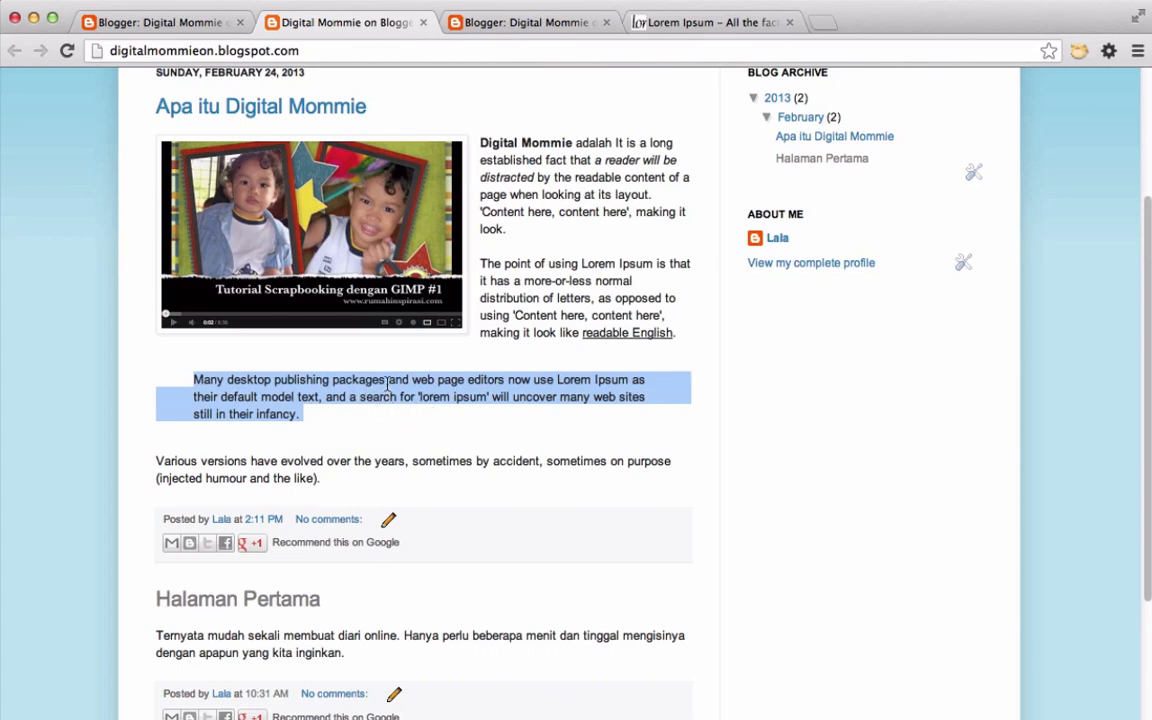
pyautogui.click(362, 410)
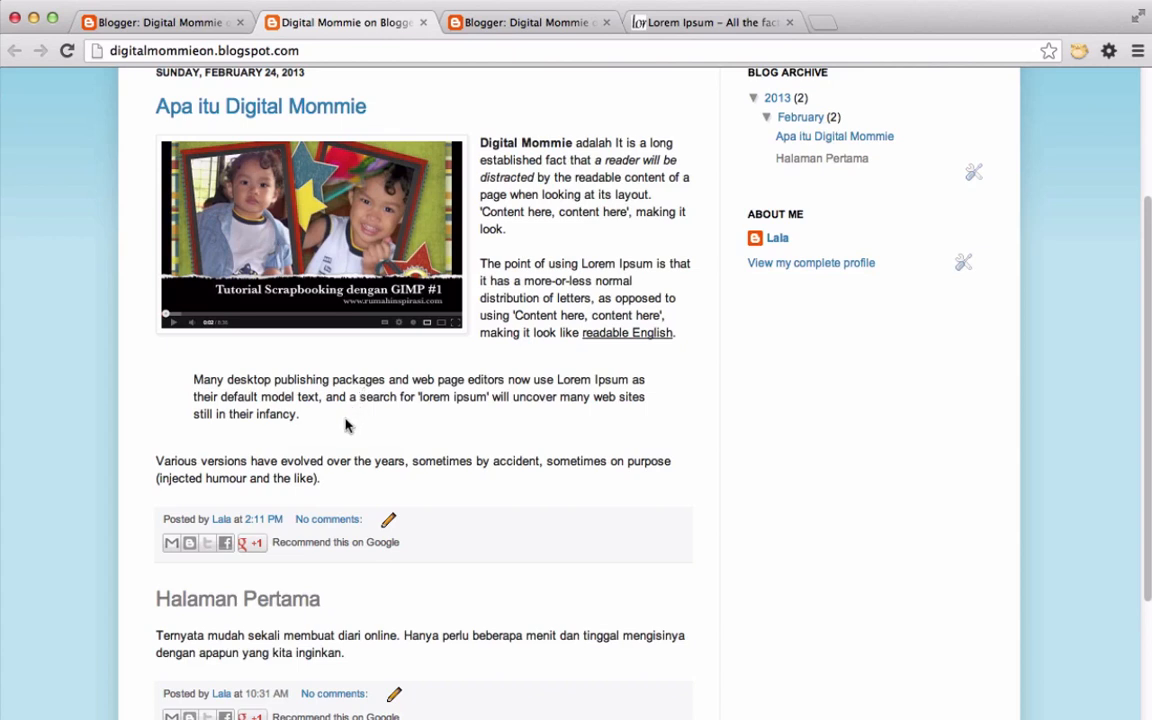
pyautogui.moveTo(300, 416); pyautogui.dragTo(195, 380)
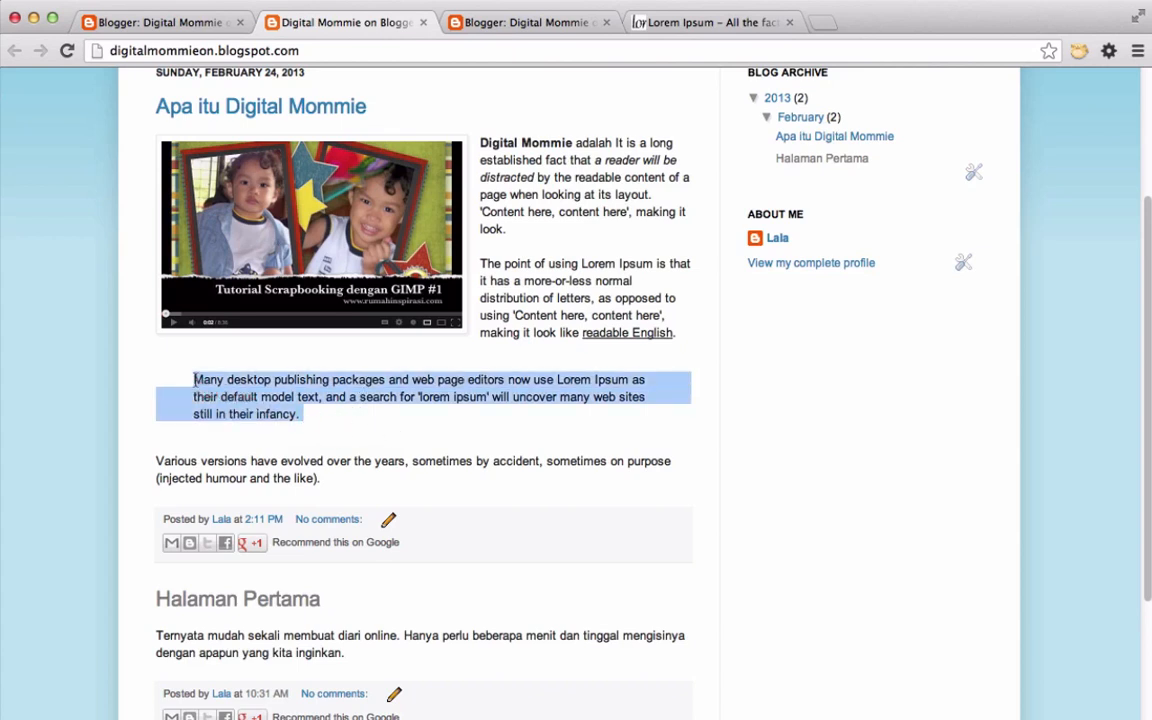
# - Reopen "Apa itu Digital Mommie", remove the blank line below the quote, and start a new line after the last paragraph
pyautogui.click(470, 22)
pyautogui.click(378, 281)
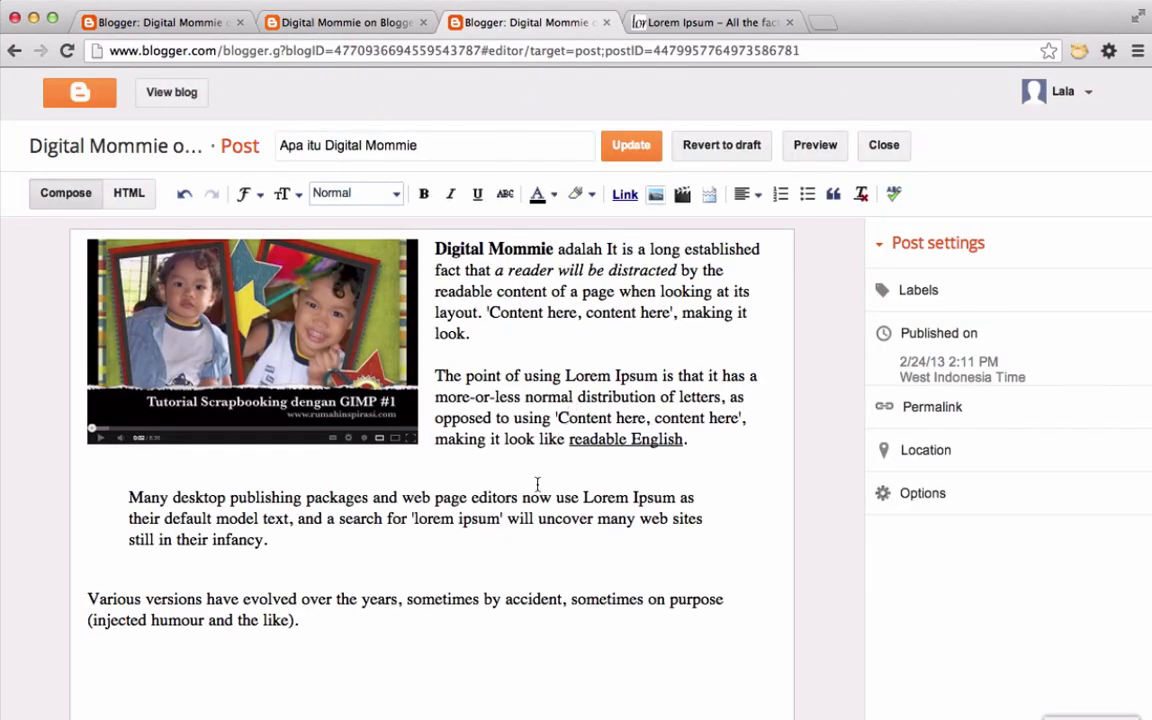
pyautogui.press('BackSpace')
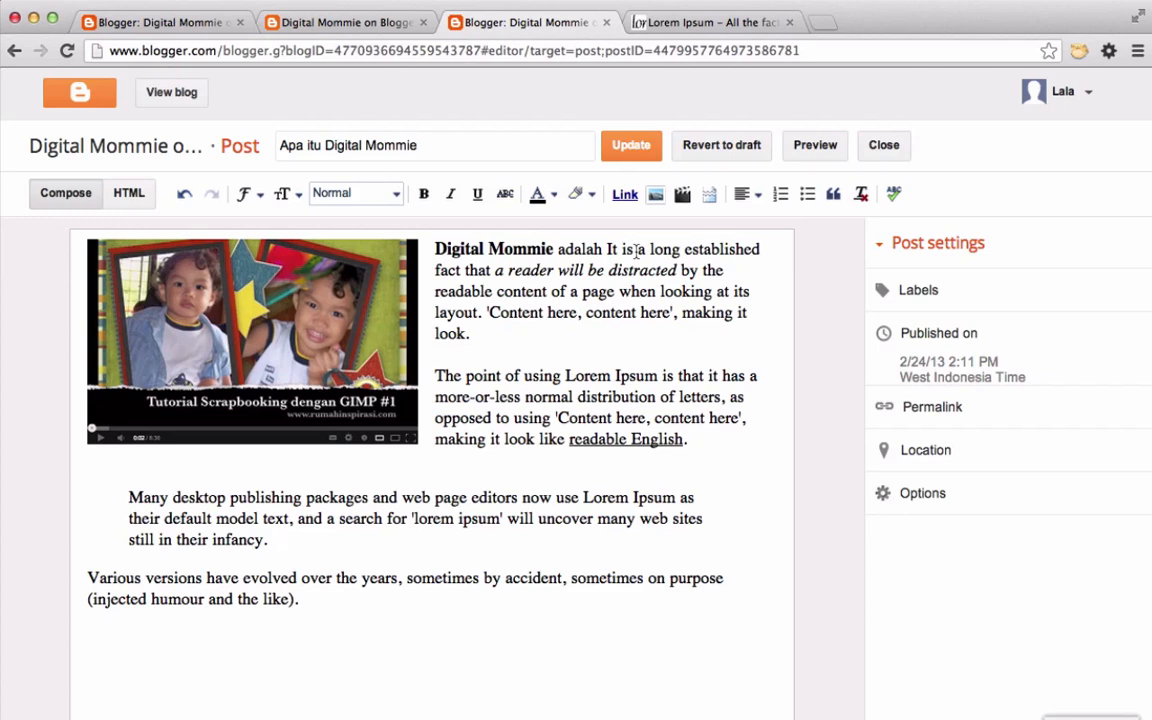
pyautogui.click(342, 597)
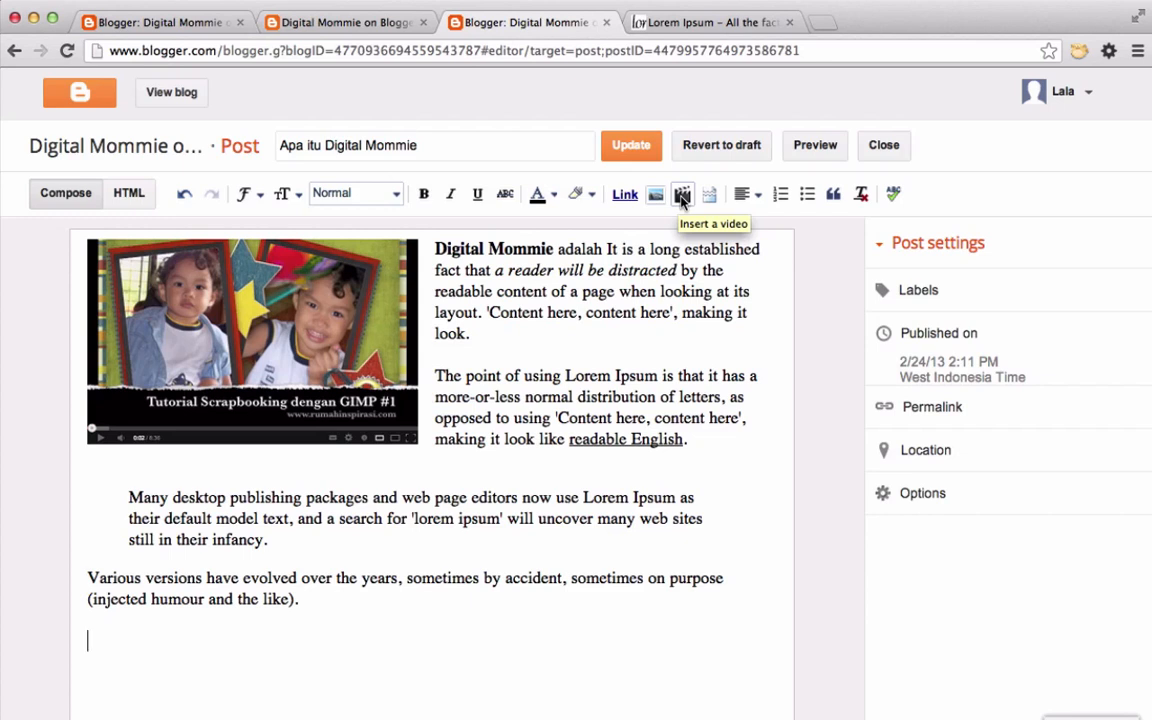
pyautogui.doubleClick(97, 640)
pyautogui.click(121, 641)
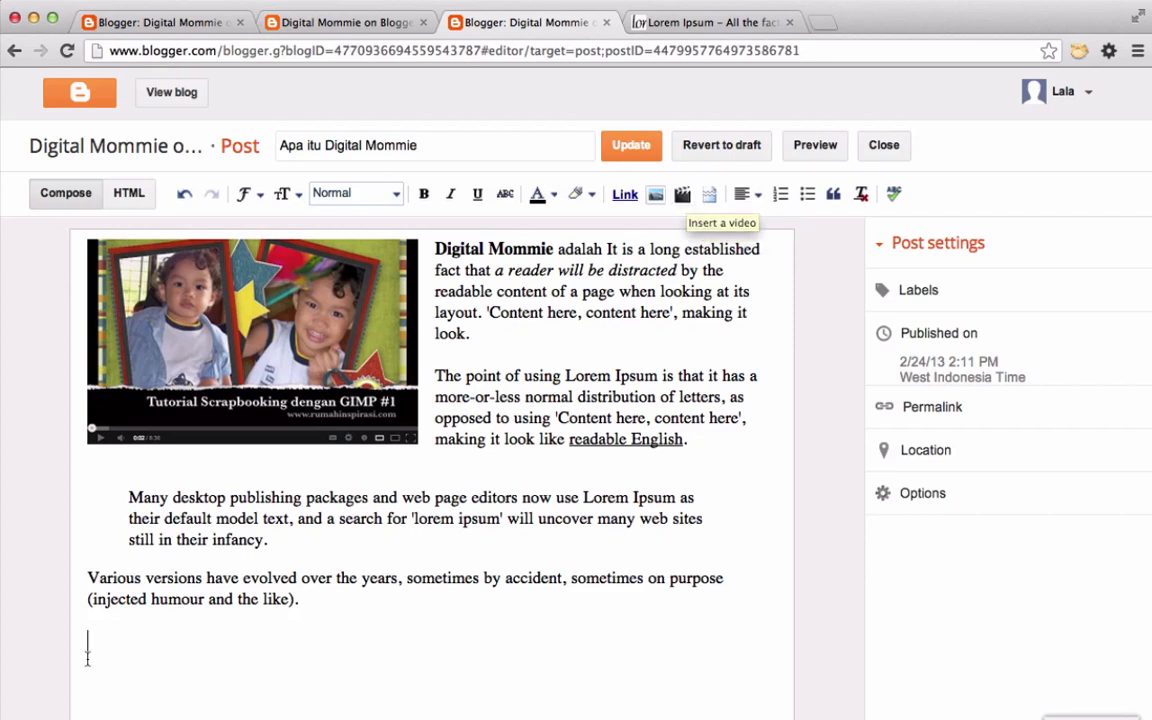
# - Search YouTube for "rumah inspirasi tutorial", insert "Tutorial Digital Scrapbooking dengan GIMP #1" below the last paragraph, and update the post
pyautogui.click(682, 196)
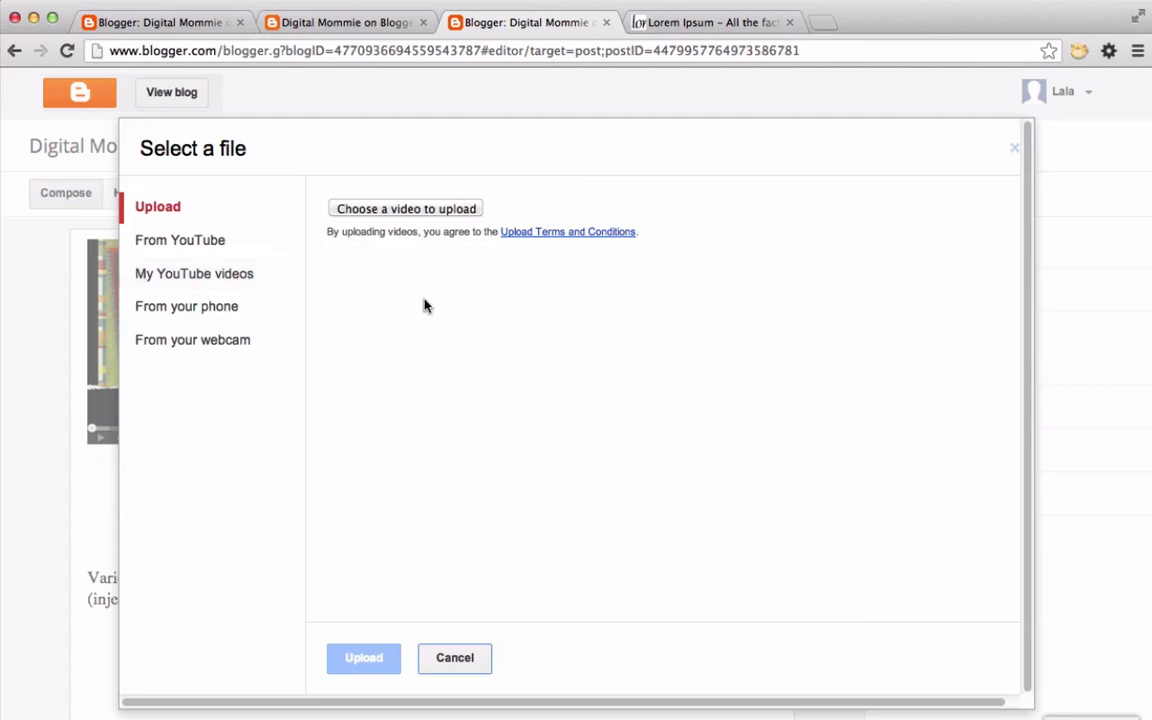
pyautogui.click(174, 243)
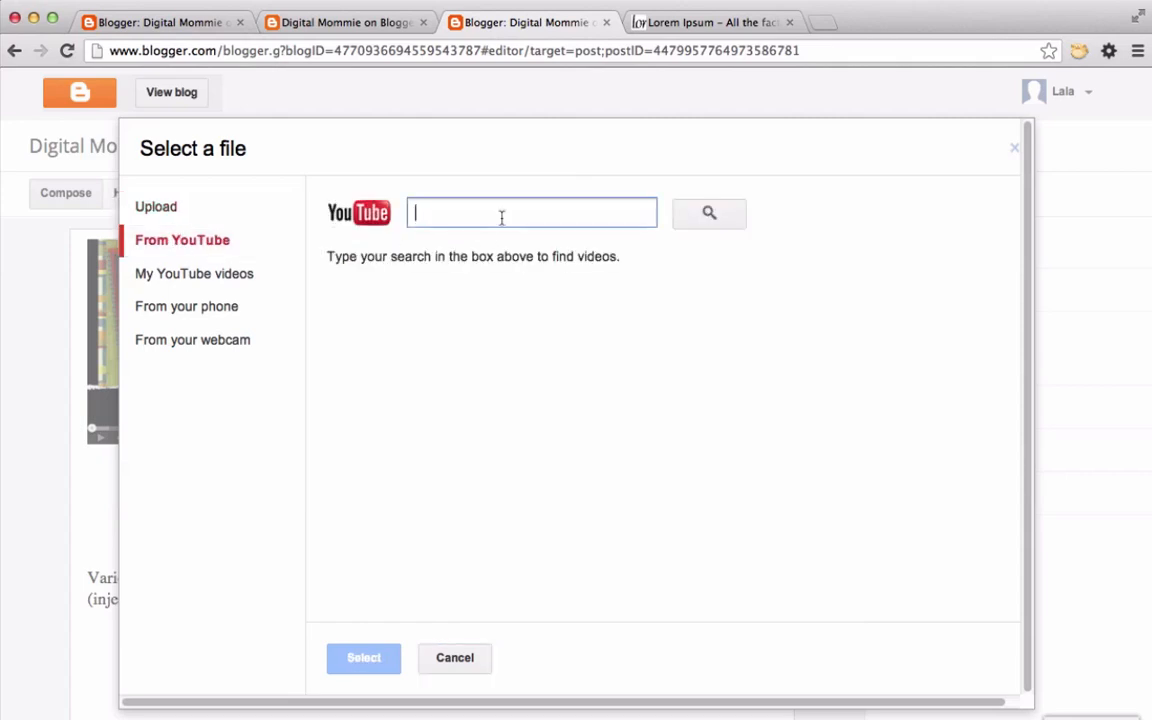
pyautogui.write('rumah inspi')
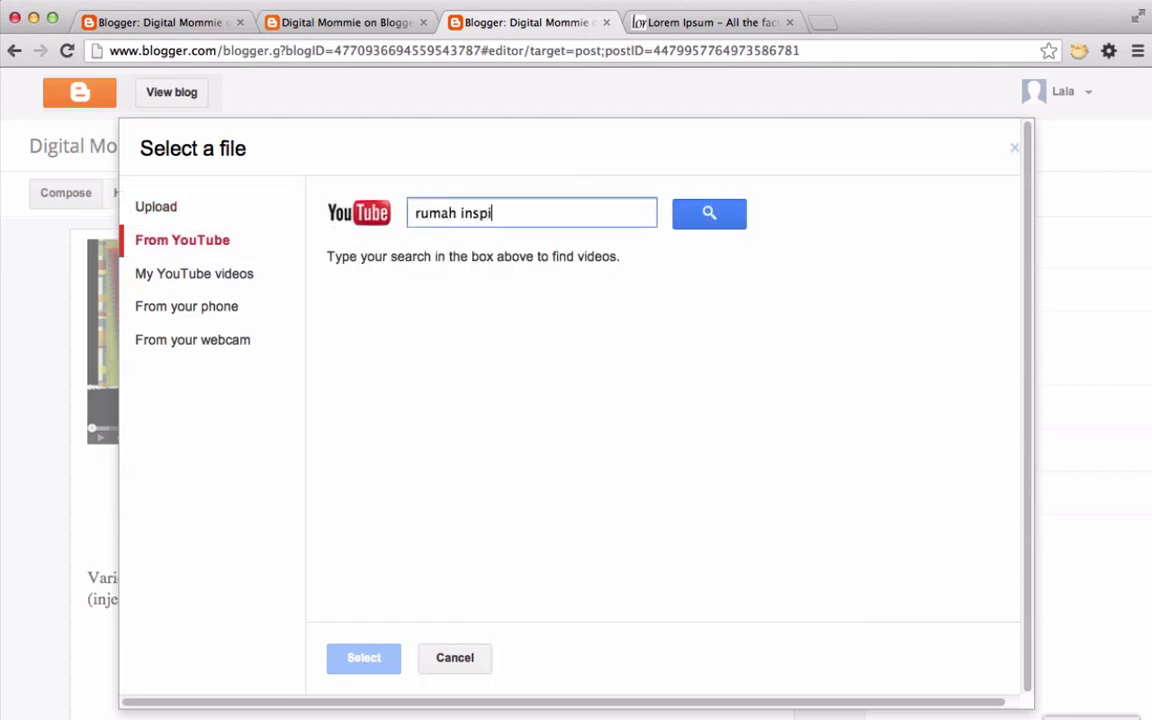
pyautogui.write('rasi tutorial')
pyautogui.press('Return')
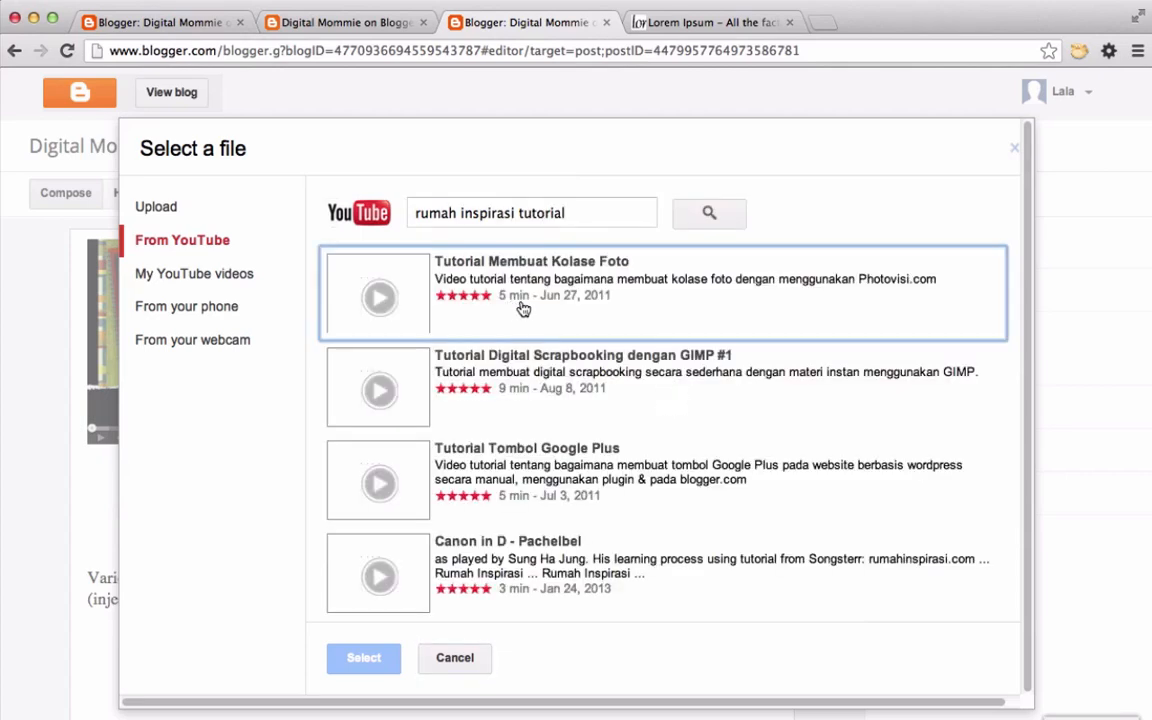
pyautogui.click(727, 405)
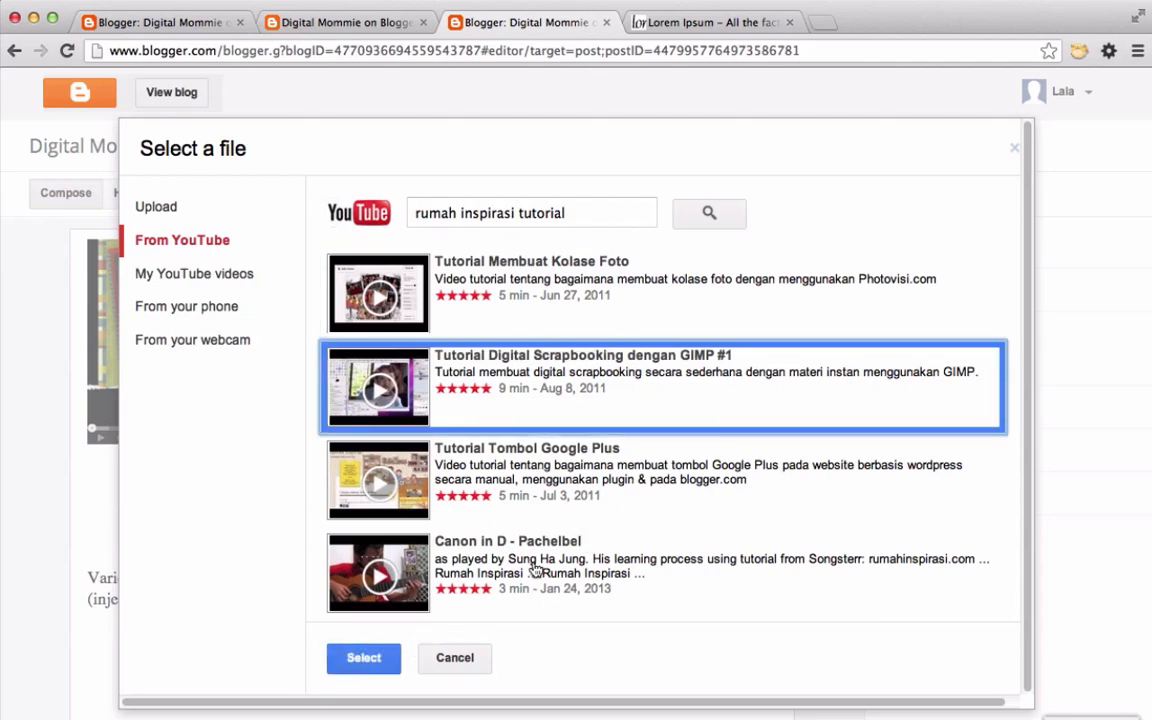
pyautogui.click(364, 658)
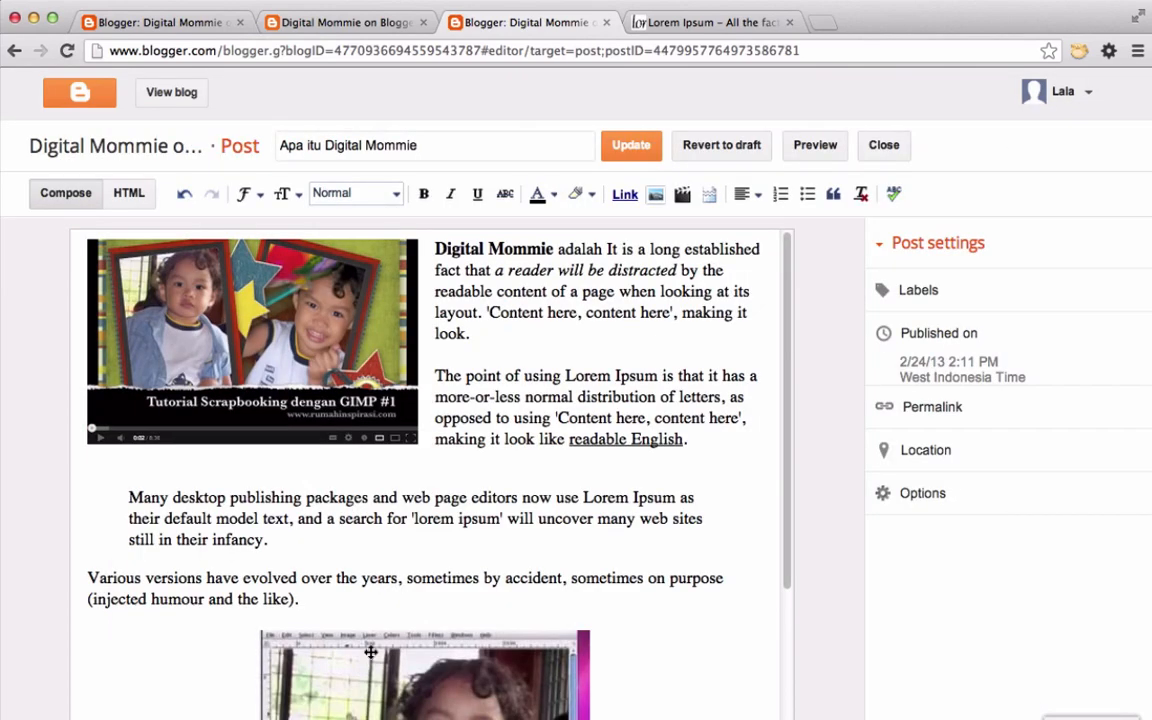
pyautogui.scroll(-4, 450, 600)
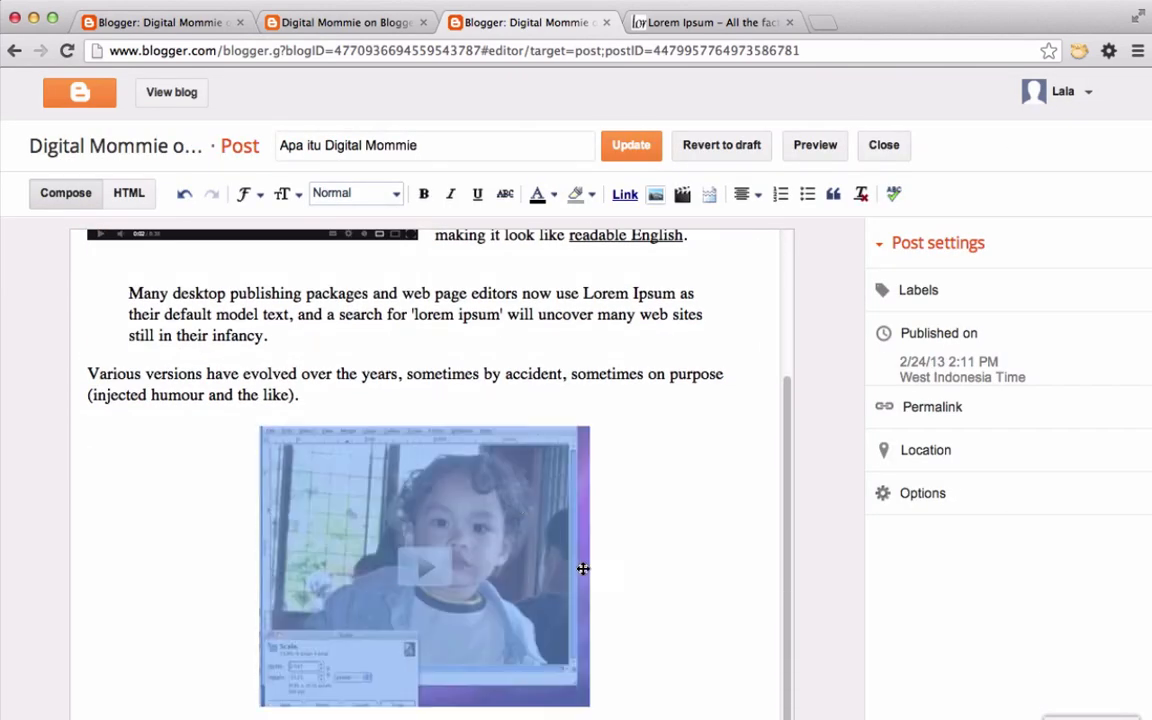
pyautogui.click(631, 152)
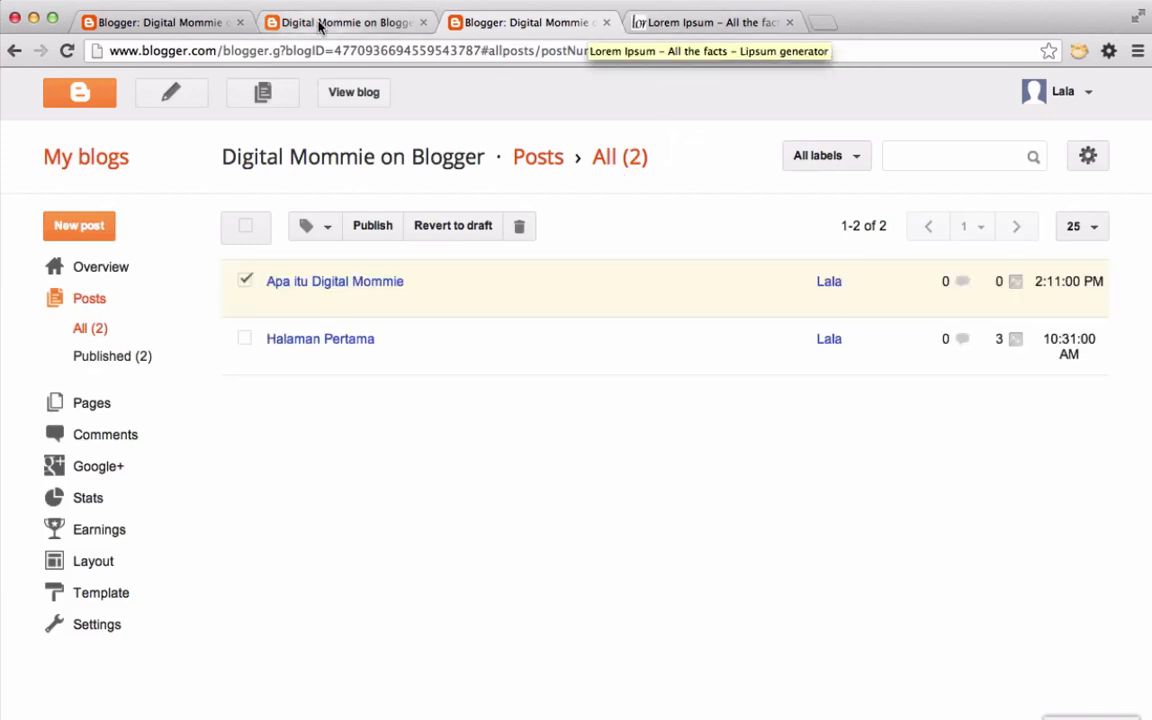
# - Reload the public blog page and briefly play the embedded video below the last paragraph to check that it works
pyautogui.click(319, 24)
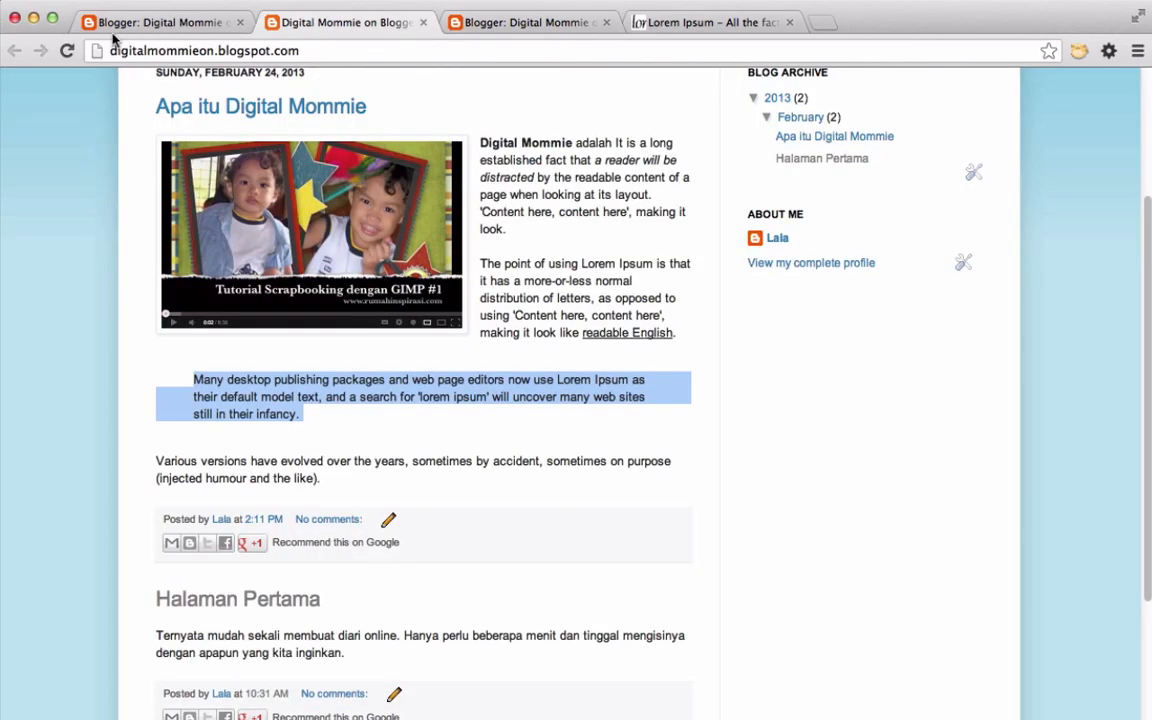
pyautogui.click(64, 50)
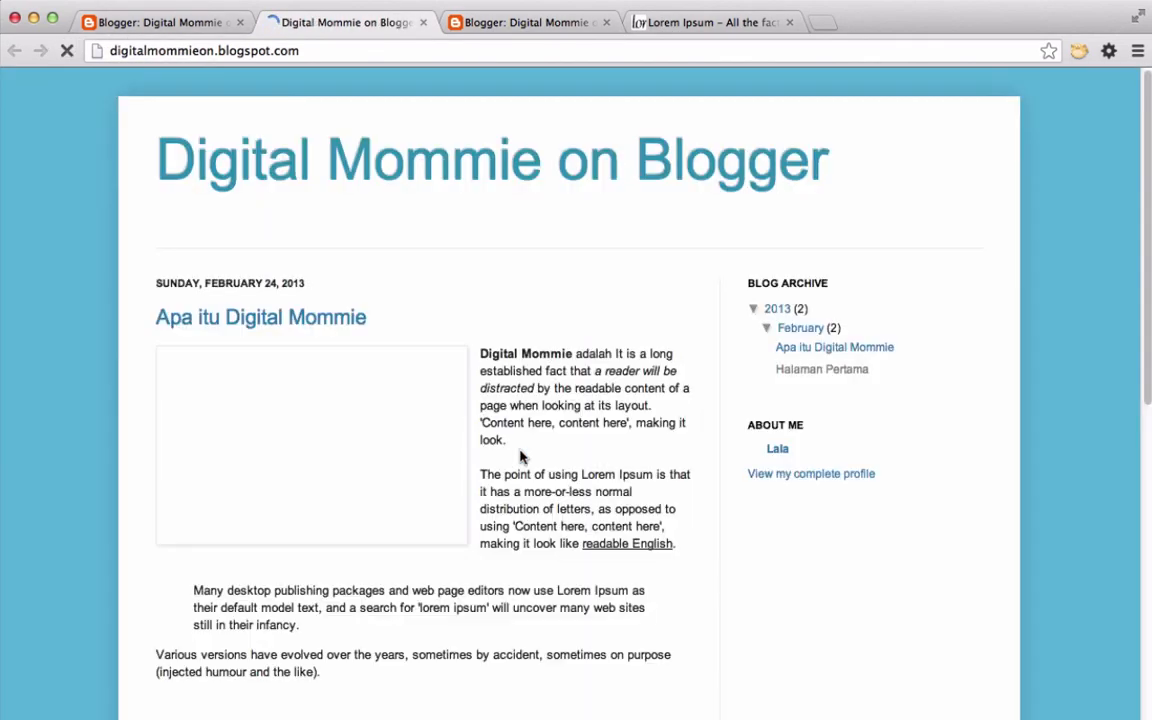
pyautogui.scroll(-5, 519, 456)
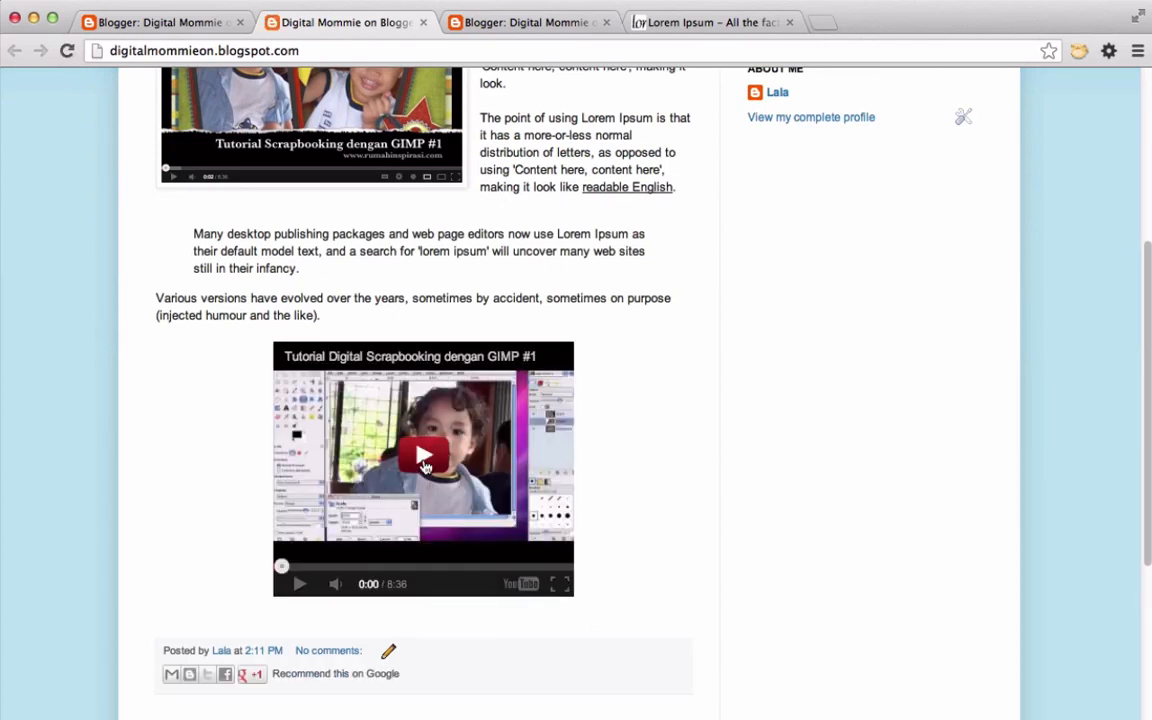
pyautogui.click(425, 462)
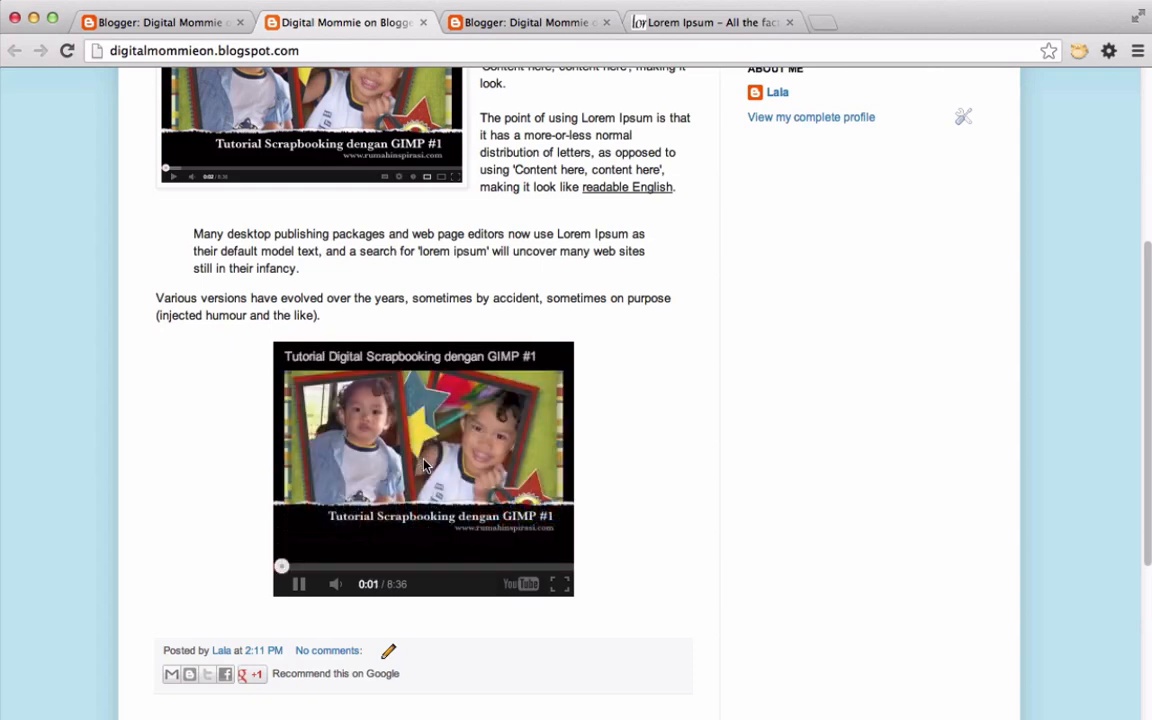
pyautogui.click(298, 584)
pyautogui.scroll(3, 440, 345)
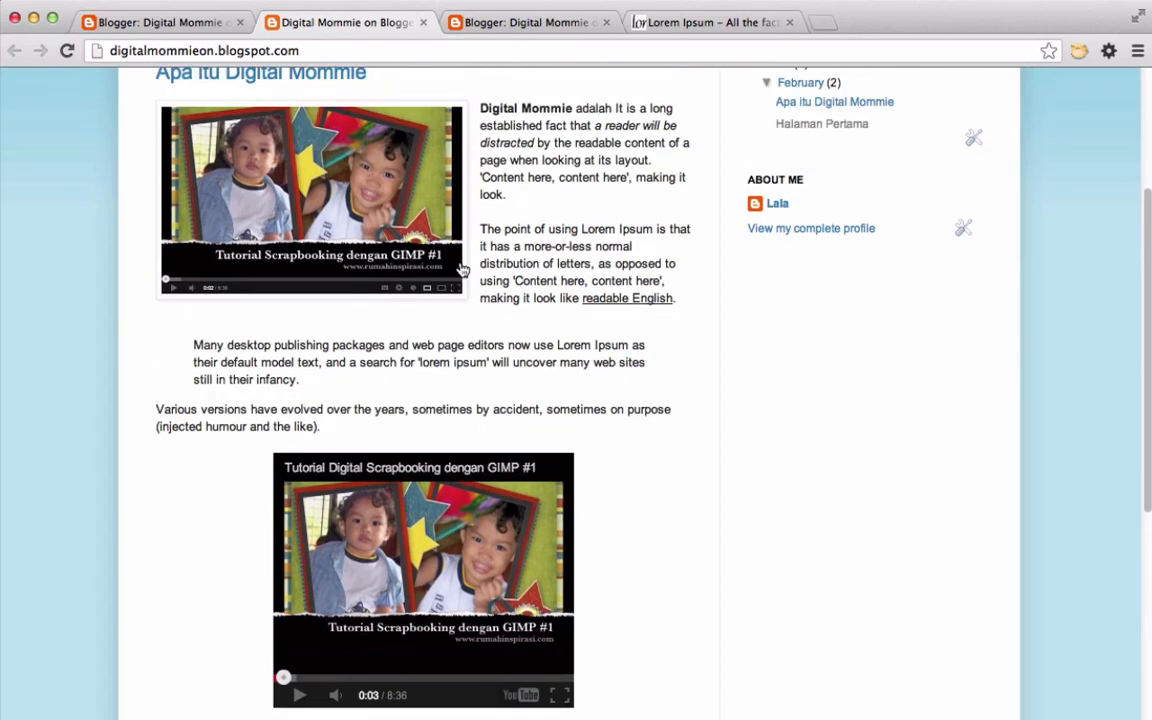
# - Reopen "Apa itu Digital Mommie" for editing, and open the embedded video's YouTube page from the public blog
pyautogui.click(480, 26)
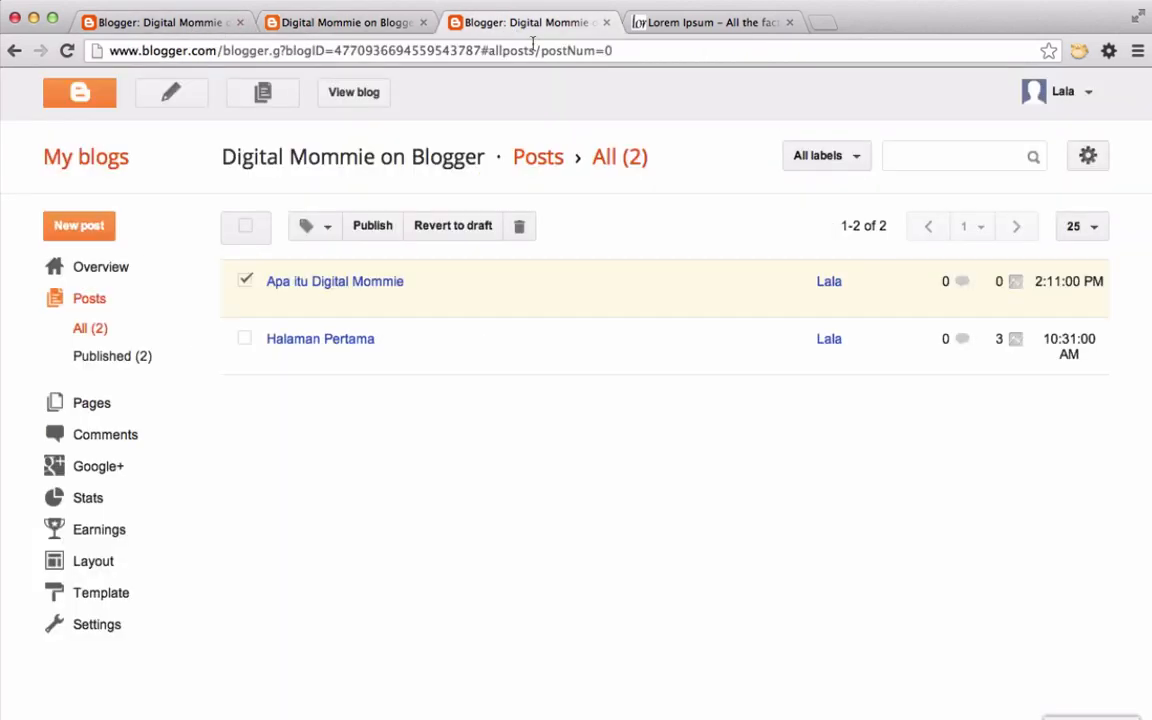
pyautogui.click(397, 280)
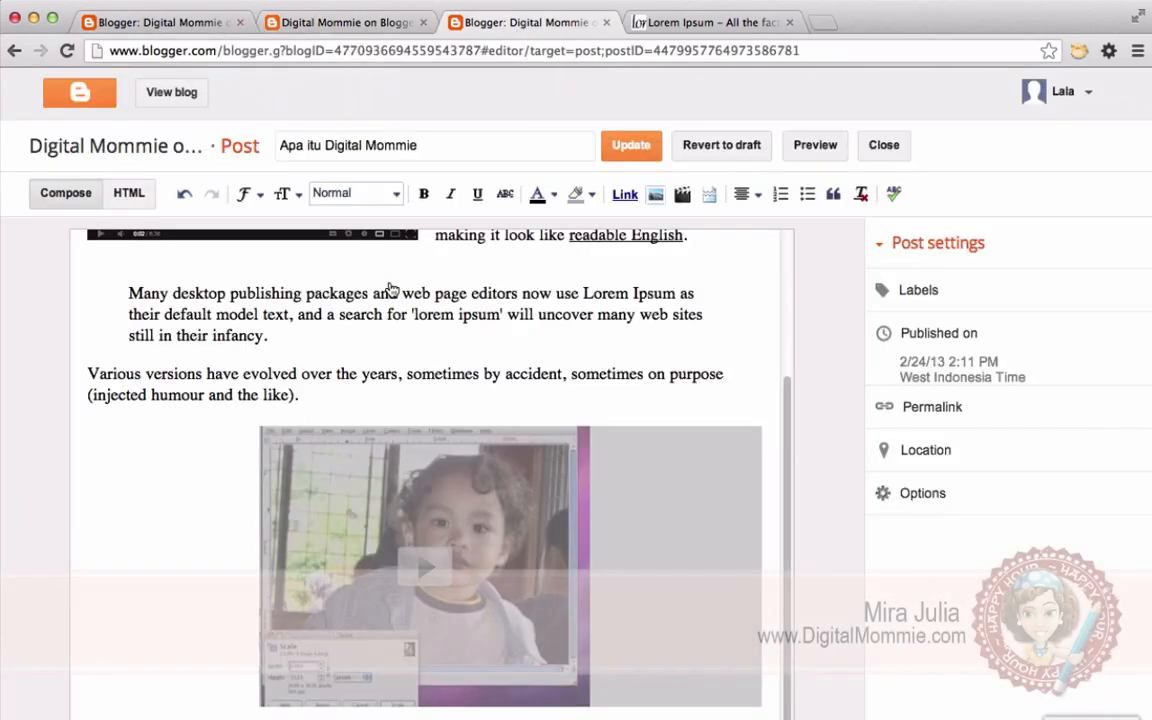
pyautogui.scroll(4, 472, 342)
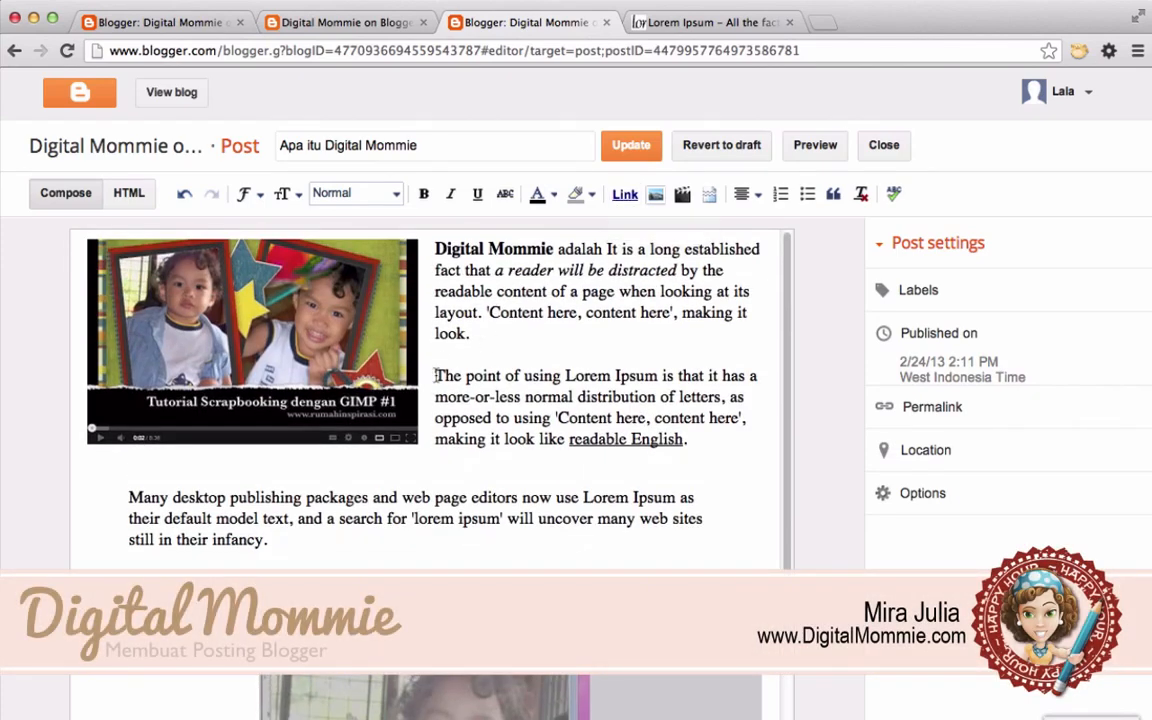
pyautogui.click(370, 22)
pyautogui.scroll(-3, 420, 395)
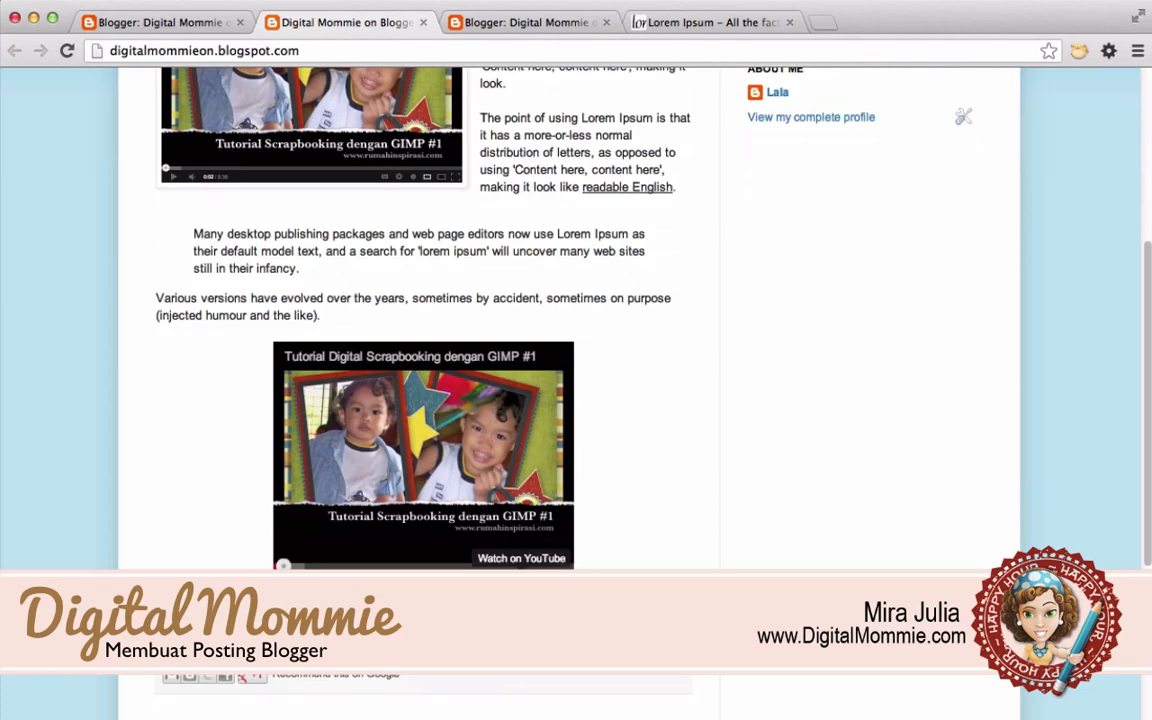
pyautogui.click(530, 580)
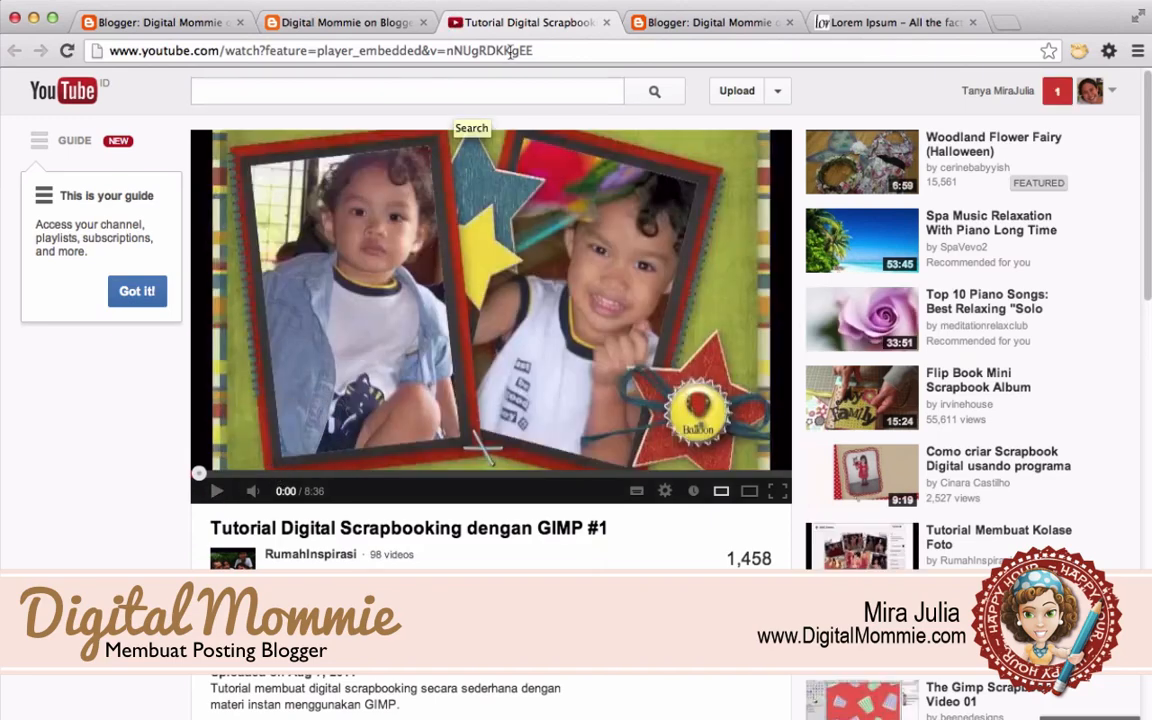
# - Add the sentence "Lihat video di sini." at the end of the post's first paragraph
pyautogui.click(663, 21)
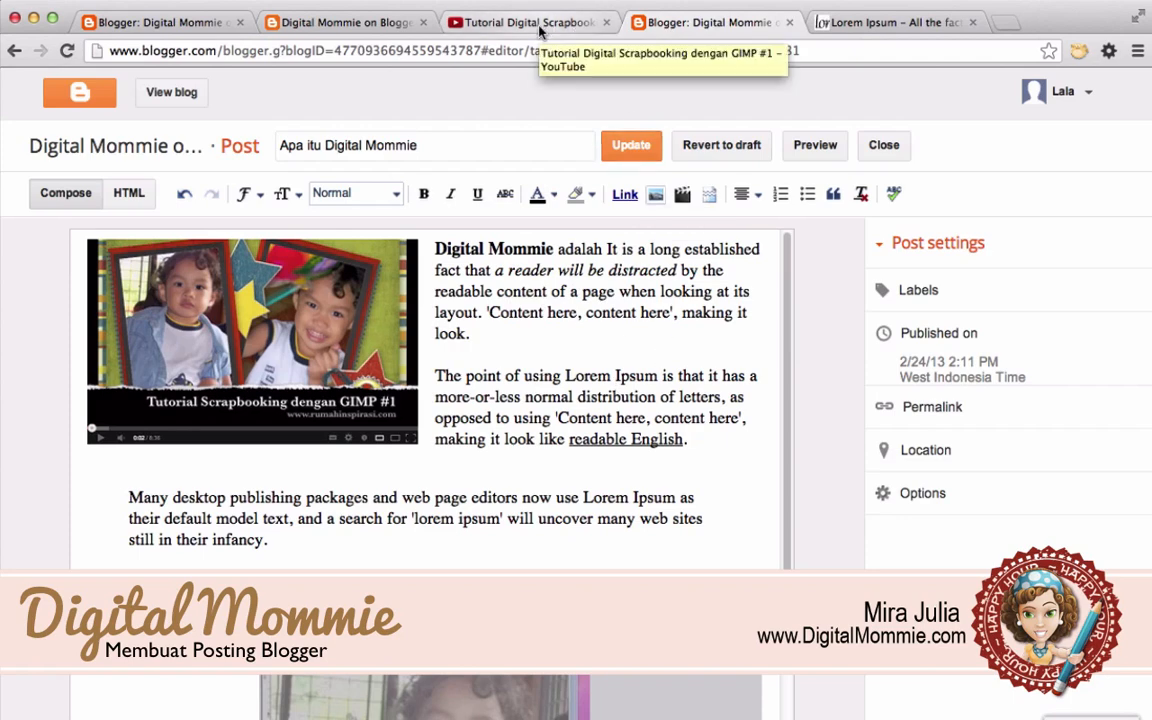
pyautogui.click(490, 21)
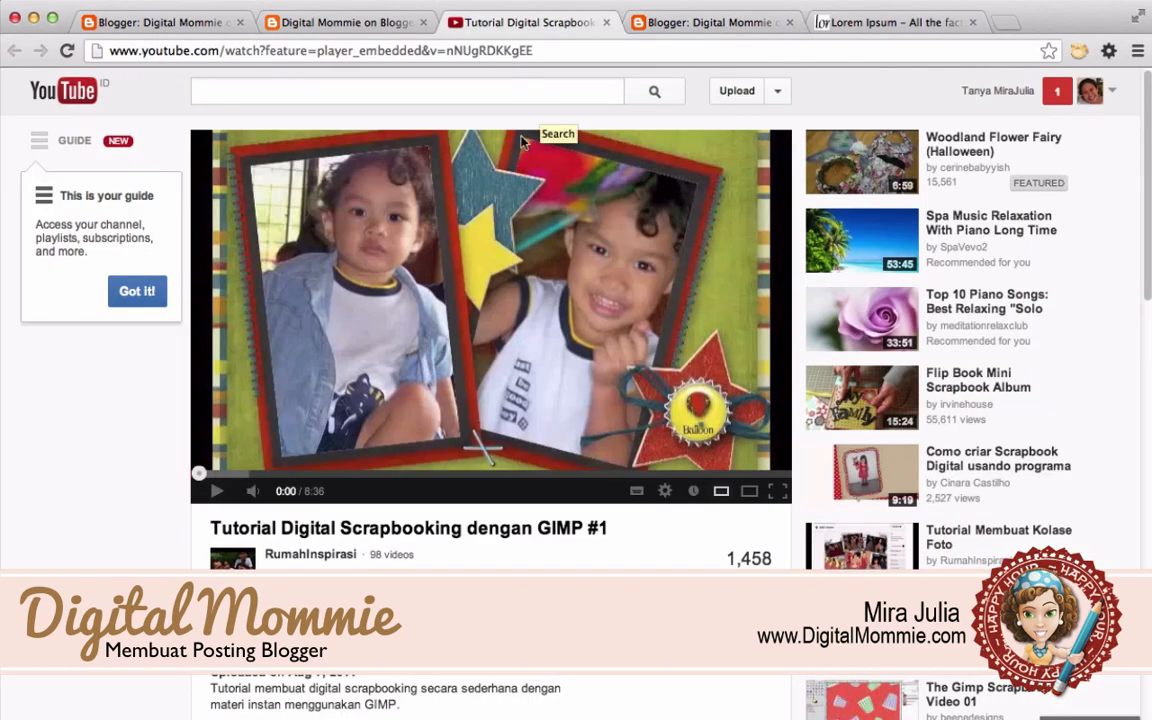
pyautogui.click(680, 21)
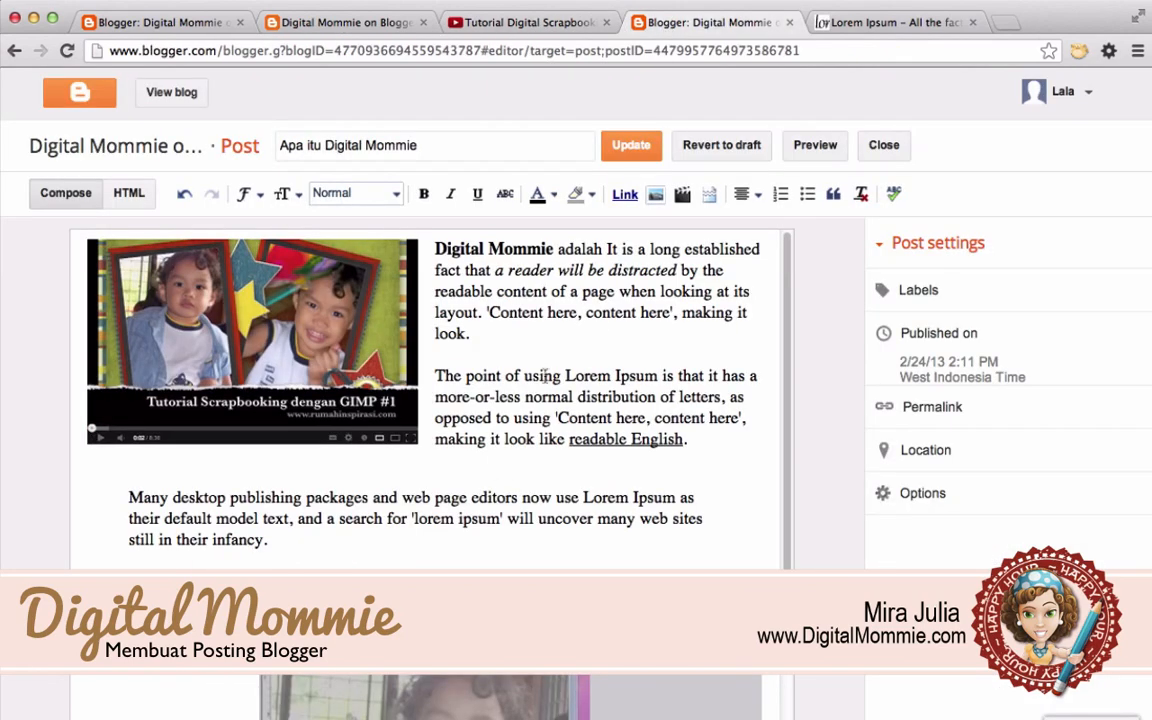
pyautogui.click(500, 333)
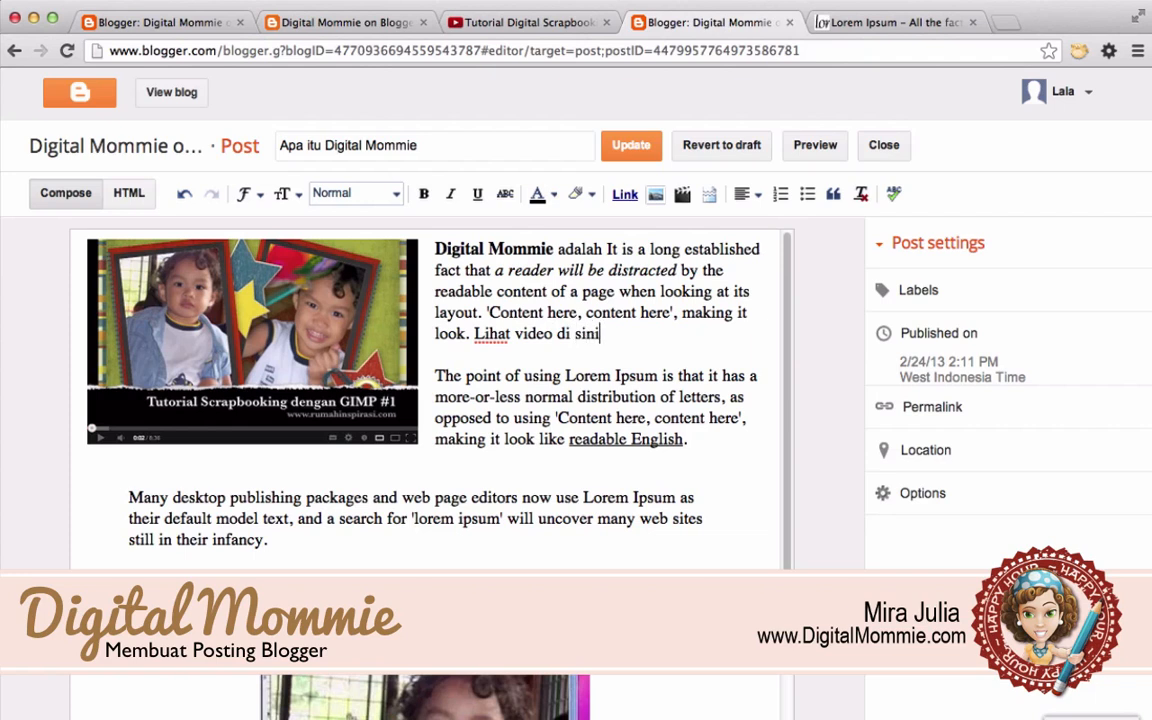
pyautogui.moveTo(554, 334); pyautogui.dragTo(598, 335)
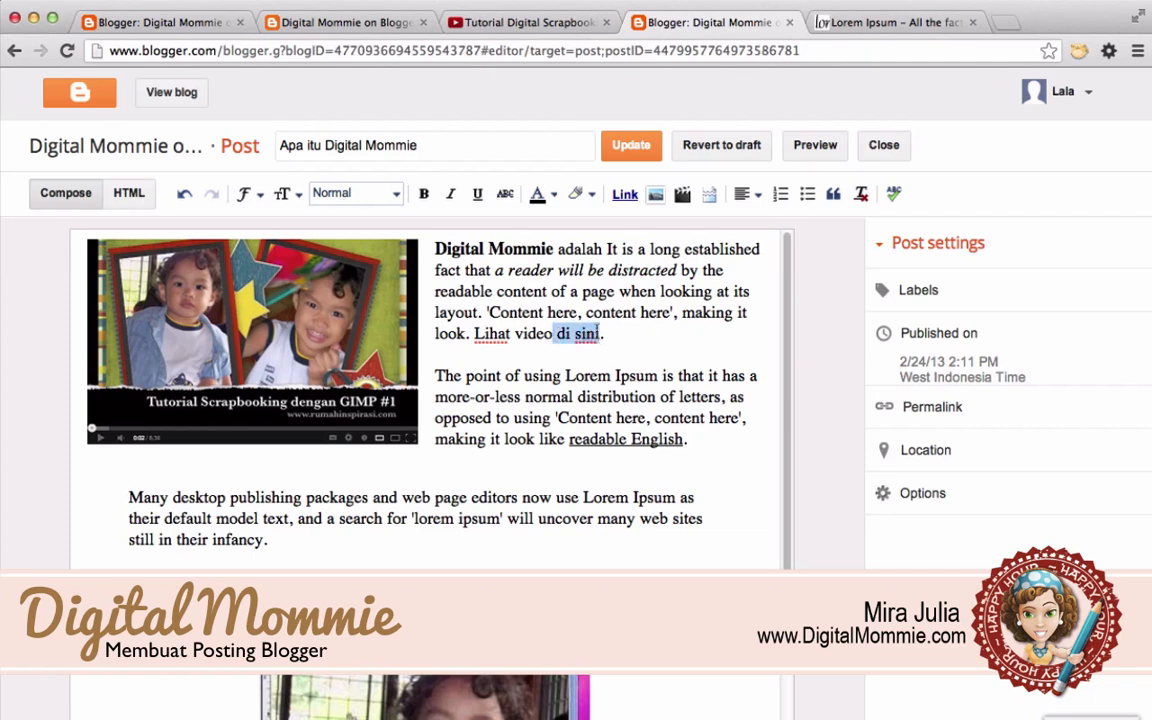
pyautogui.click(622, 195)
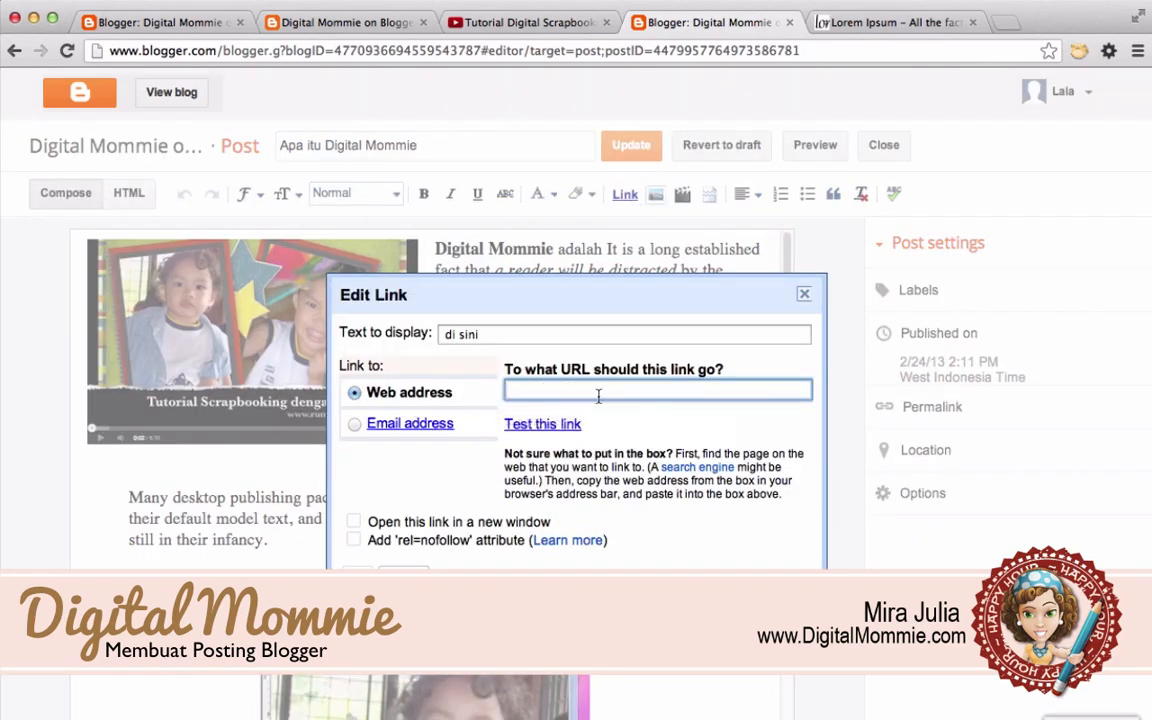
pyautogui.click(802, 295)
# - Copy the full web address of the "Tutorial Digital Scrapbooking dengan GIMP #1" video page on YouTube
pyautogui.click(522, 23)
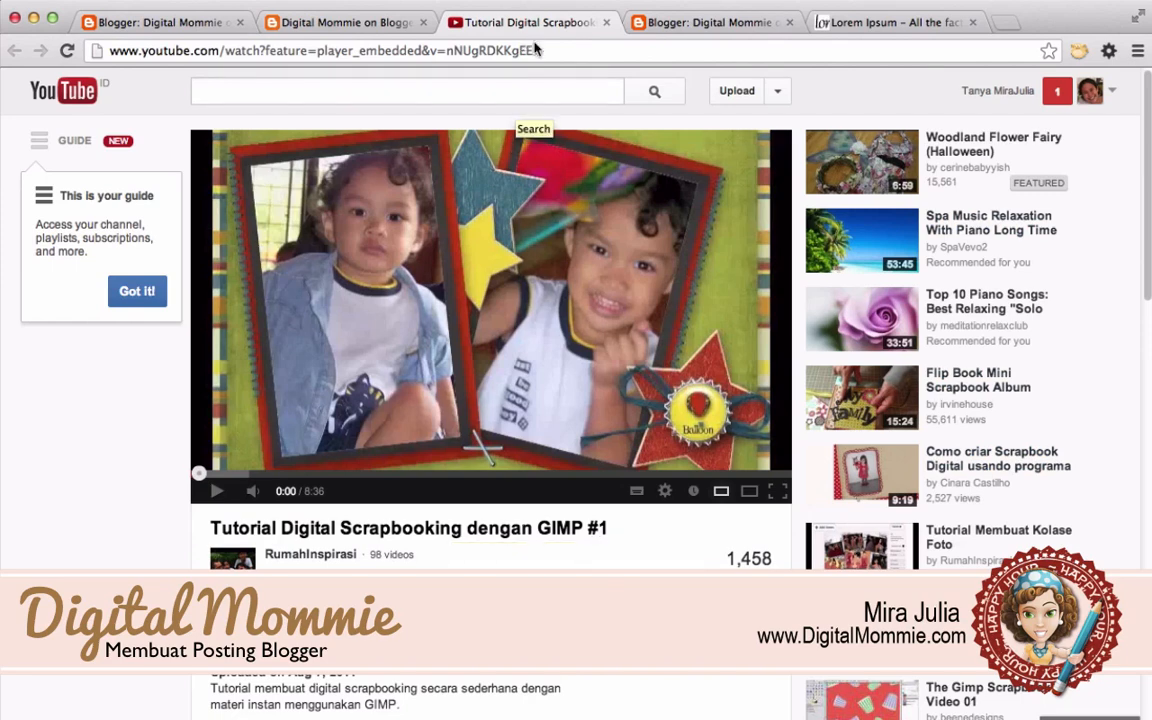
pyautogui.click(485, 50)
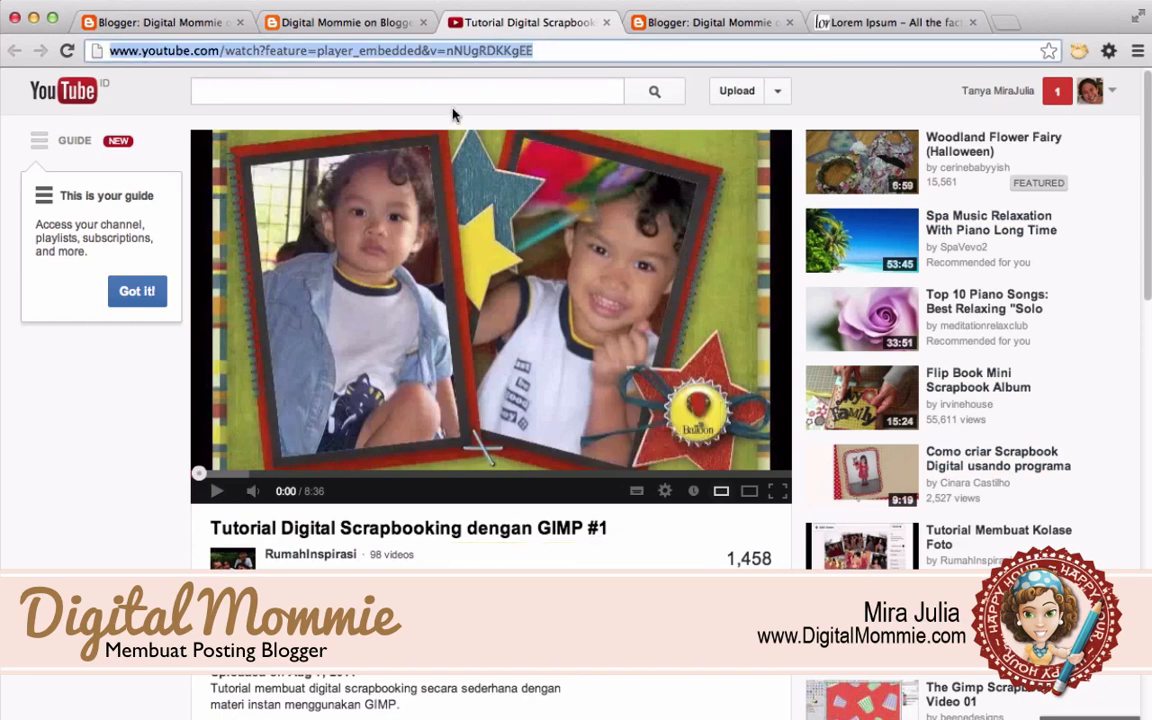
pyautogui.tripleClick(538, 52)
pyautogui.moveTo(540, 50); pyautogui.dragTo(92, 62)
pyautogui.press('super+c')
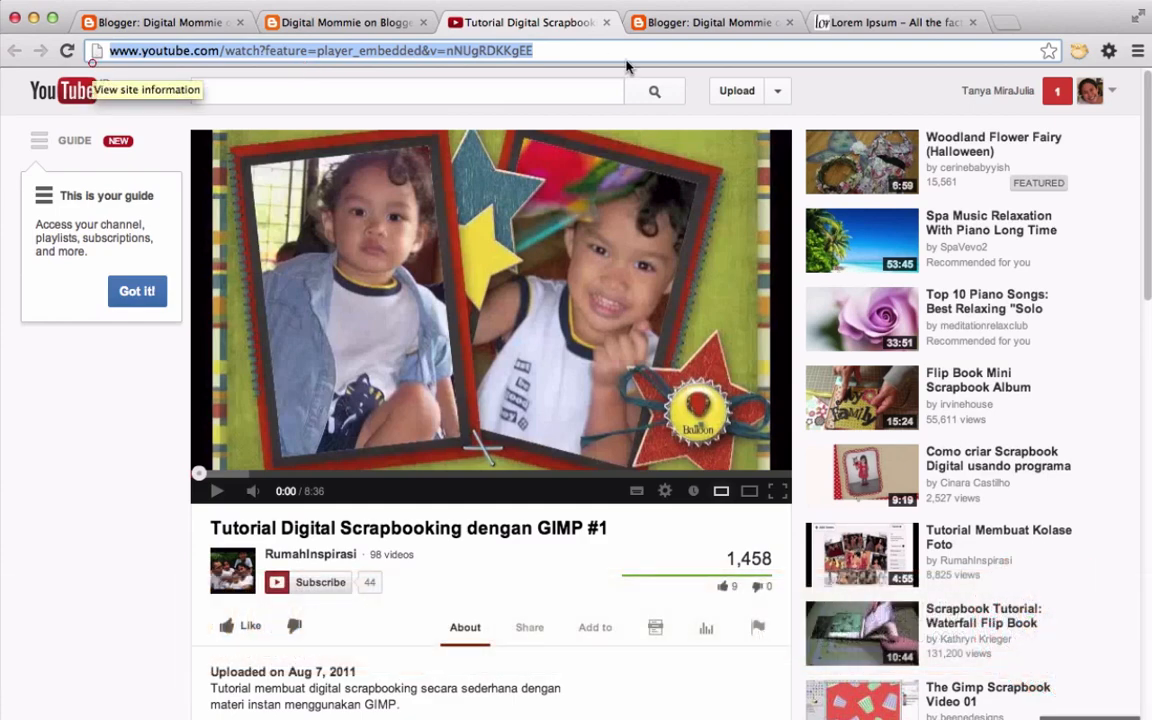
# - Link "di sini." in the first paragraph to the copied YouTube address, set it to open in a new window, and update the post
pyautogui.click(700, 22)
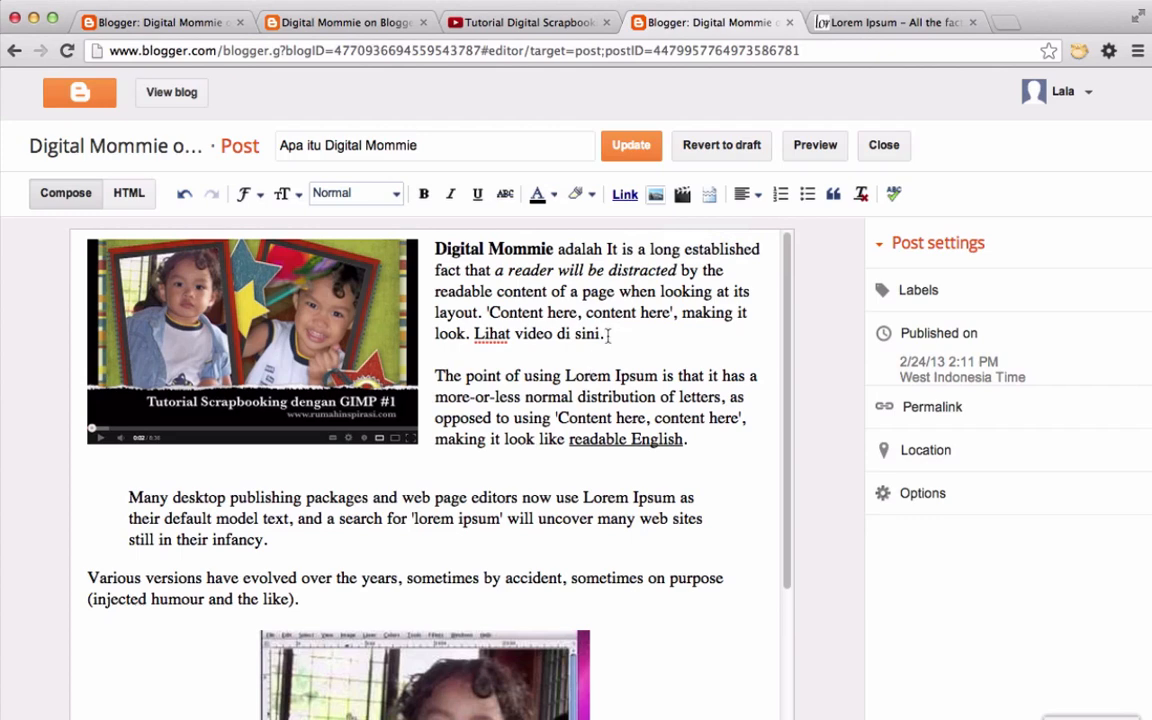
pyautogui.moveTo(608, 335); pyautogui.dragTo(556, 334)
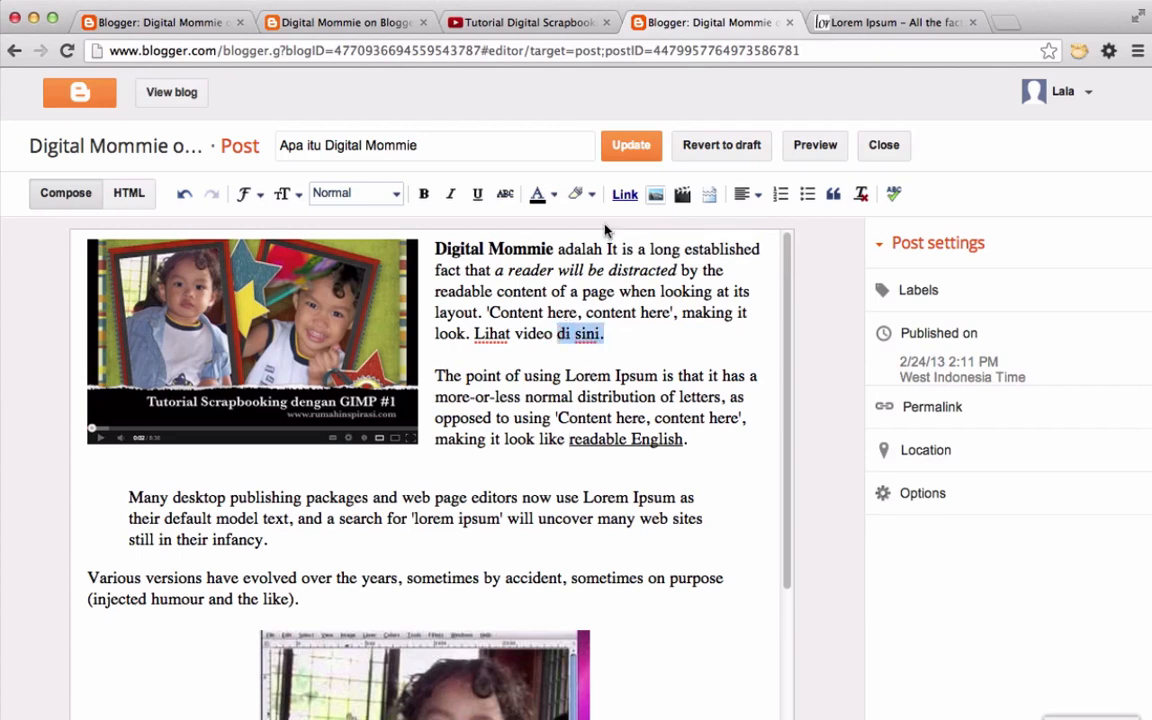
pyautogui.click(622, 196)
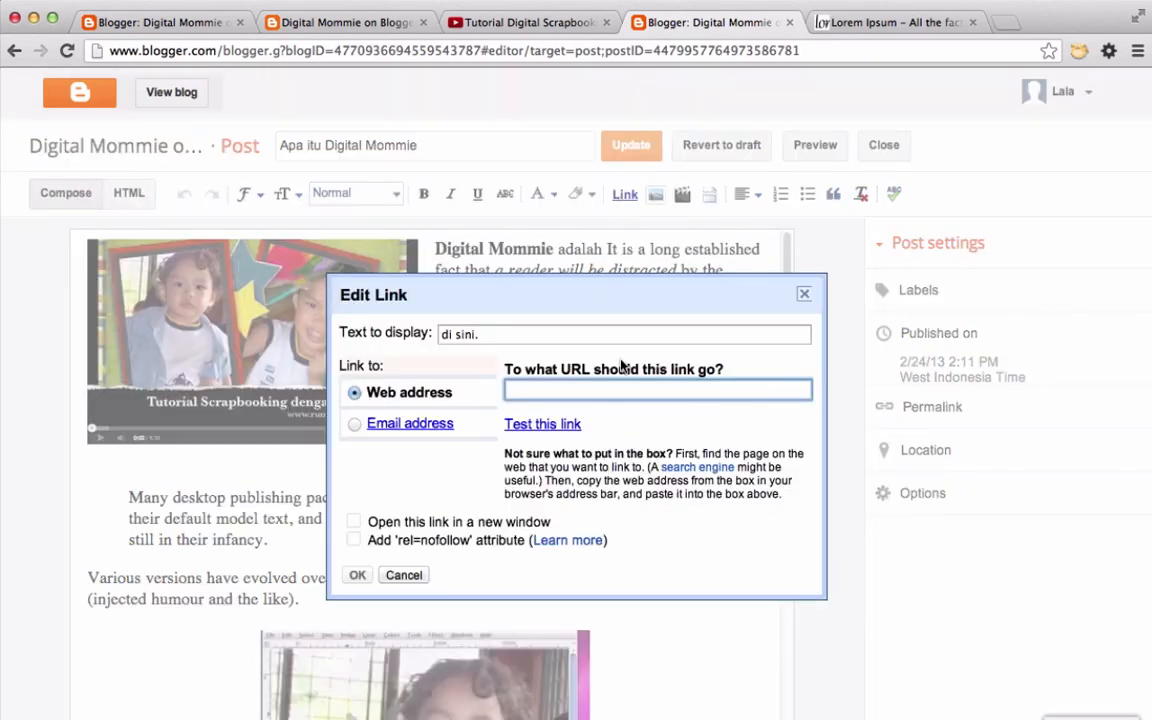
pyautogui.press('super+v')
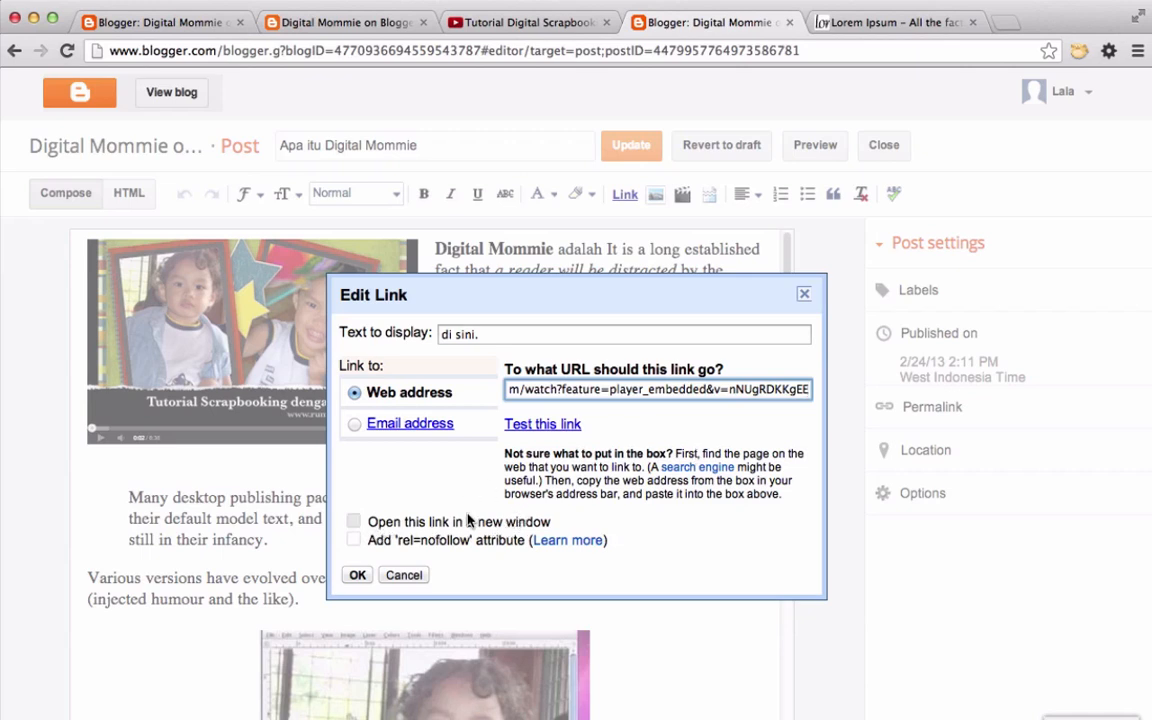
pyautogui.click(353, 522)
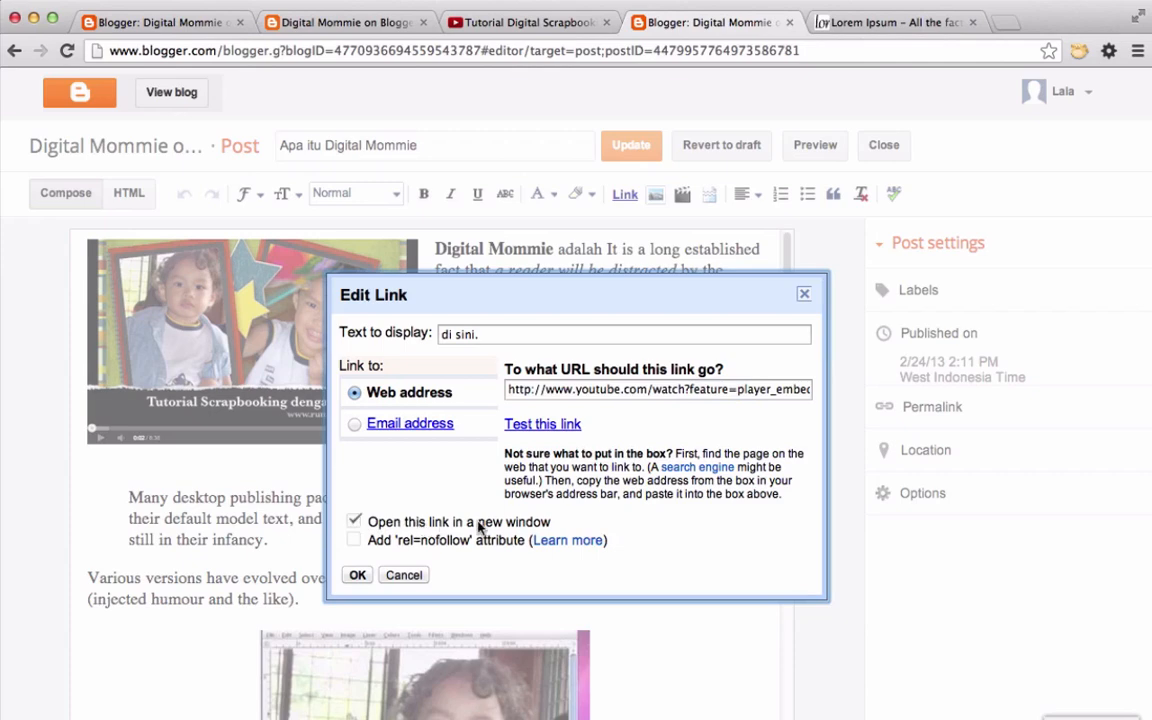
pyautogui.click(357, 576)
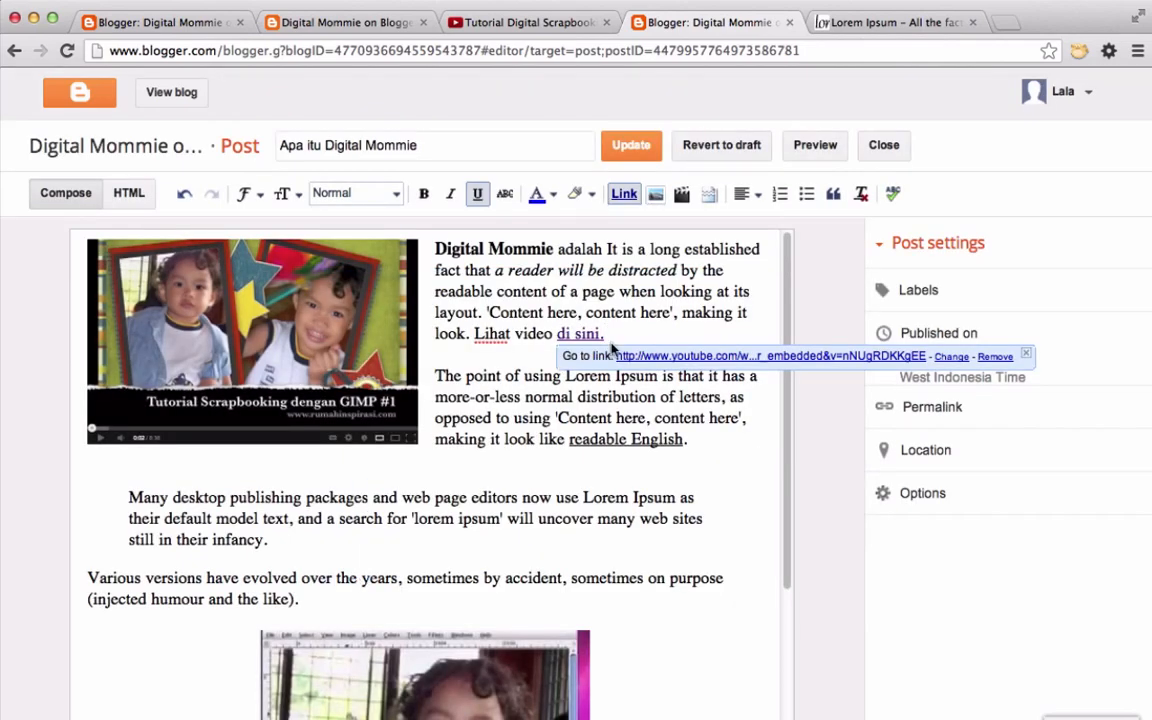
pyautogui.click(628, 147)
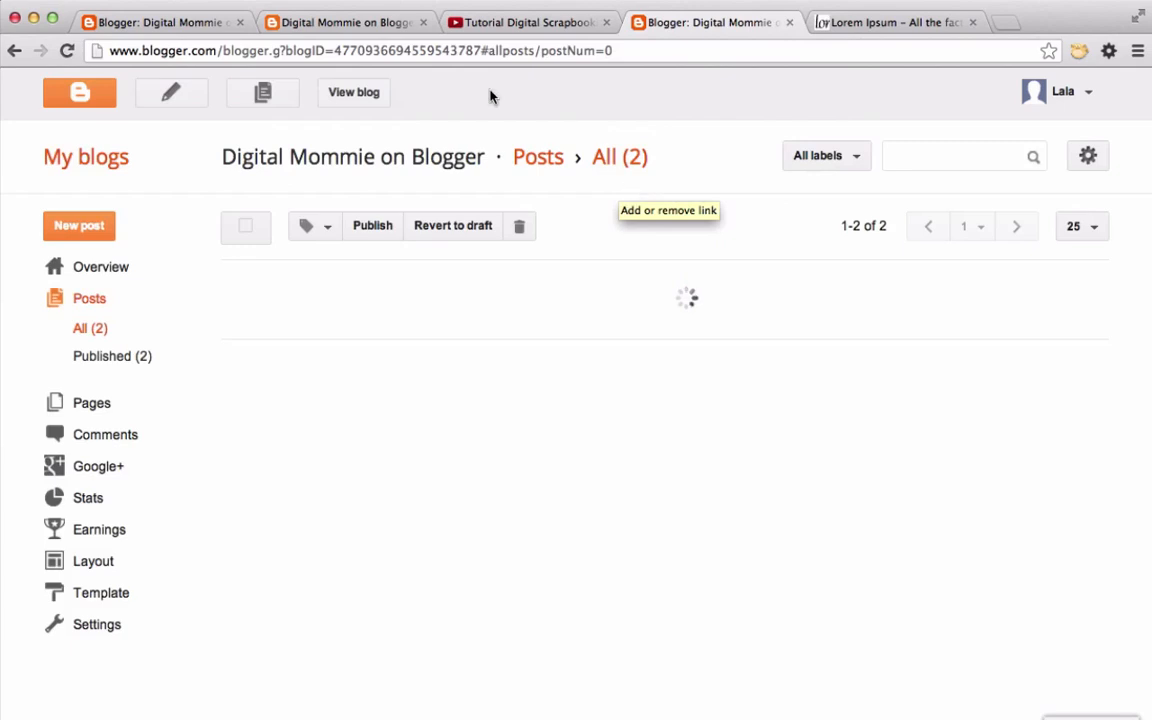
# - Reload the public blog page and test that the "di sini." link opens the YouTube video in a separate tab
pyautogui.click(337, 28)
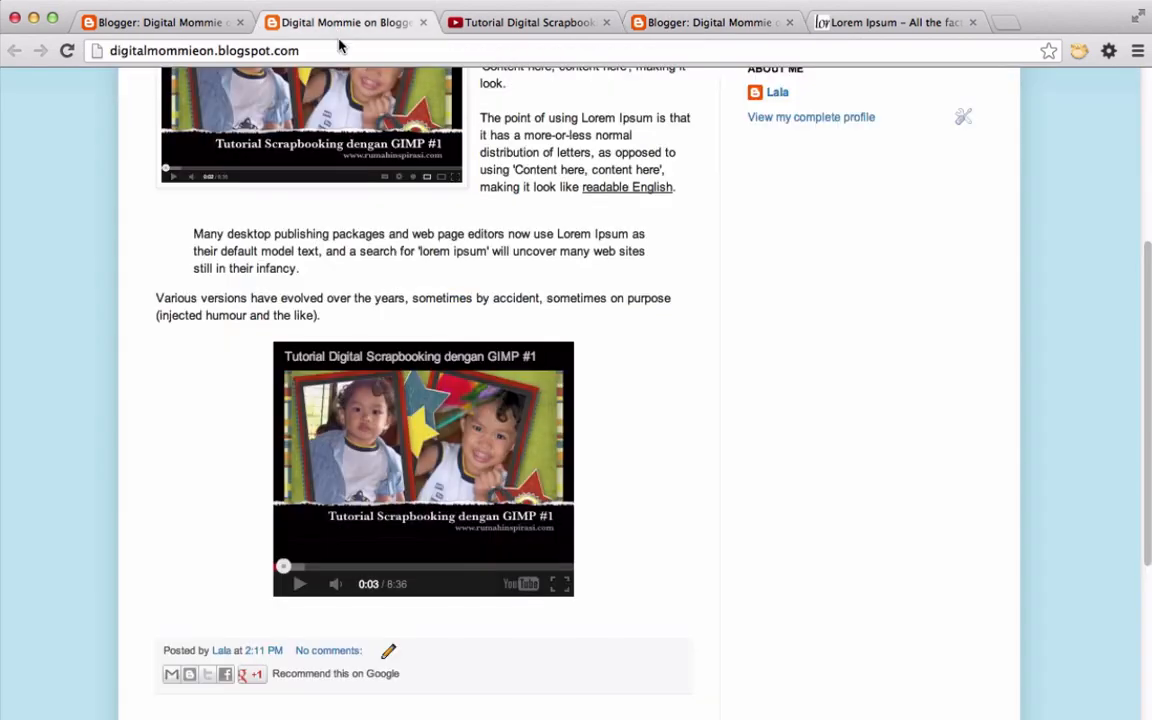
pyautogui.click(67, 50)
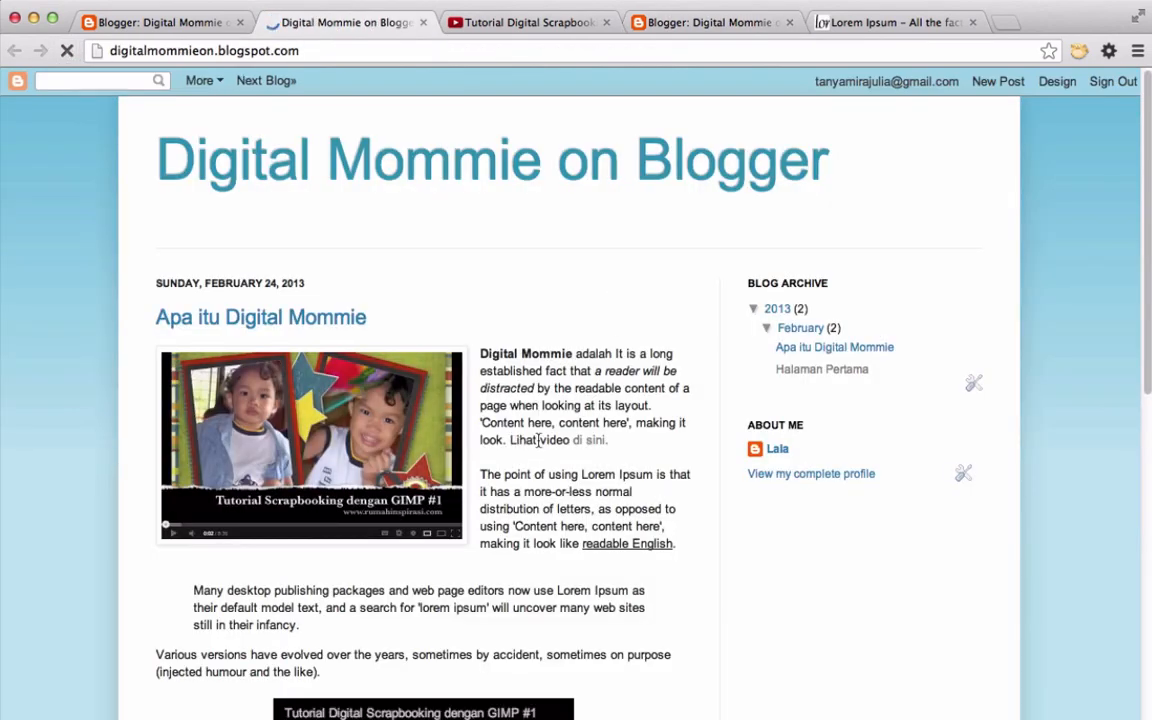
pyautogui.scroll(-5, 590, 440)
pyautogui.scroll(3, 540, 300)
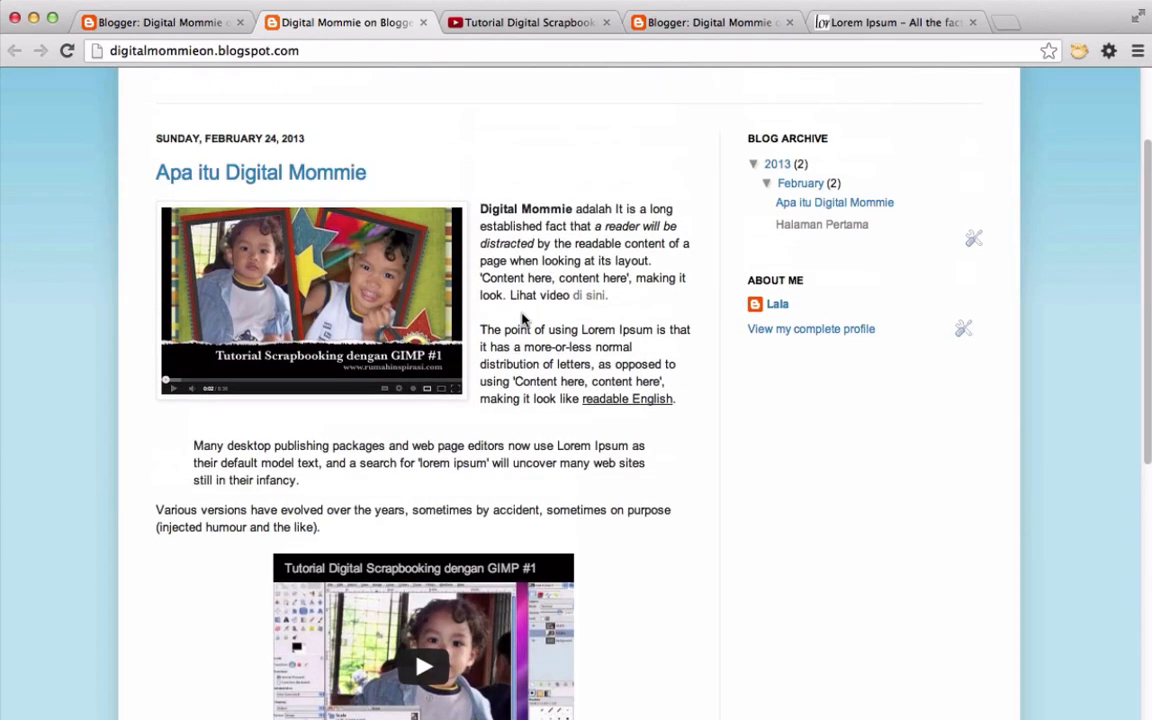
pyautogui.moveTo(537, 295); pyautogui.dragTo(595, 295)
pyautogui.click(617, 300)
pyautogui.click(590, 298)
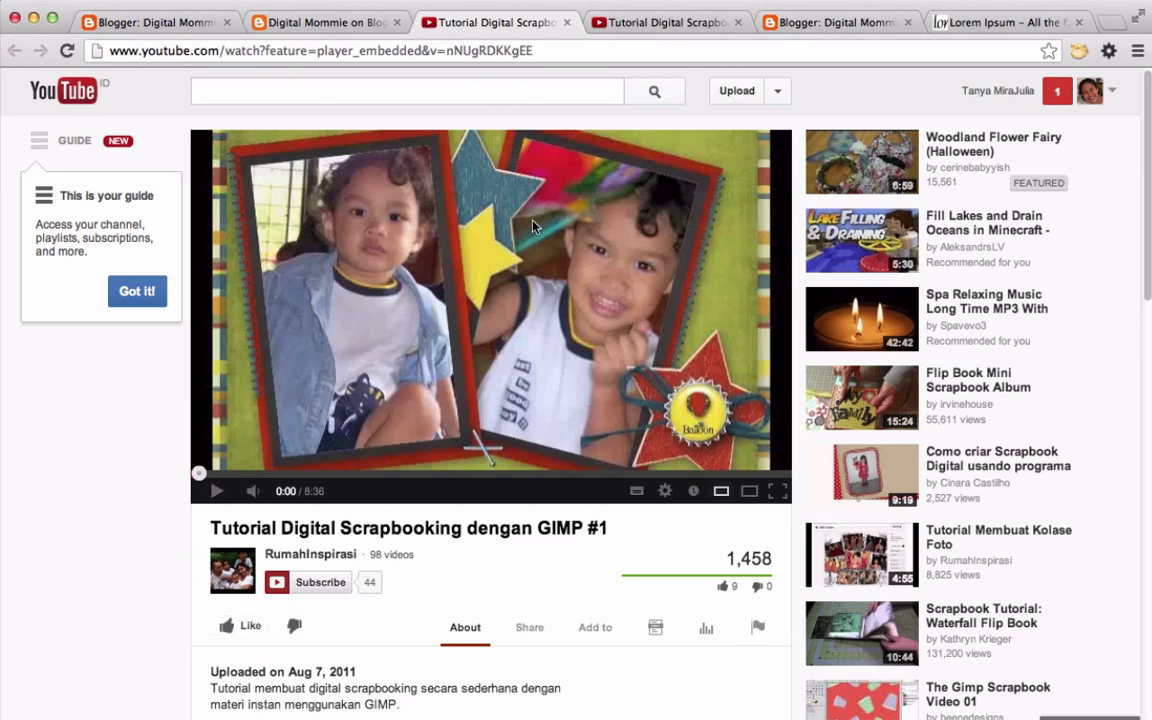
pyautogui.click(657, 18)
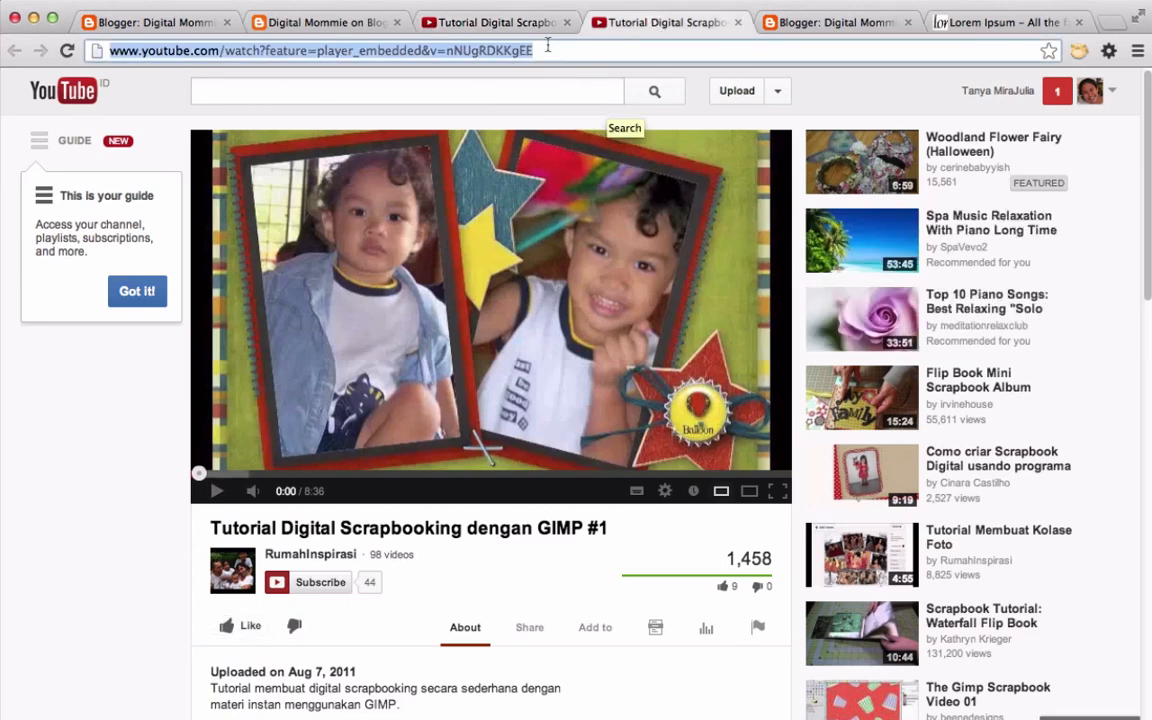
pyautogui.click(519, 27)
pyautogui.click(326, 26)
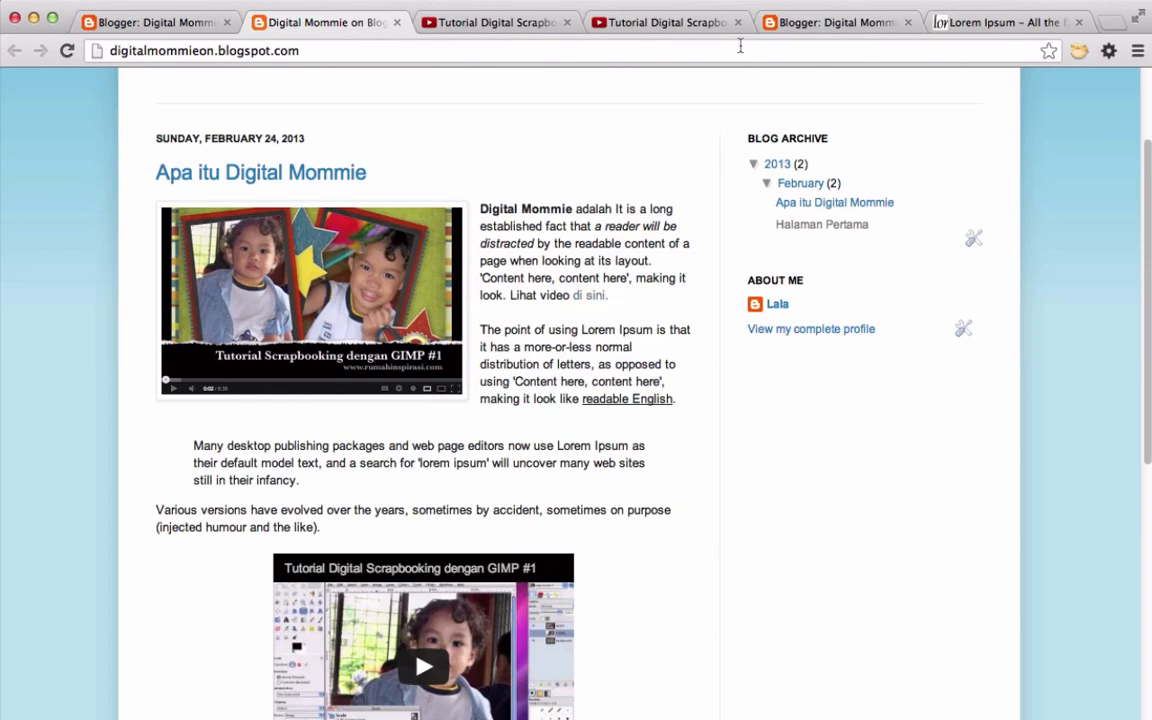
# - Reopen "Apa itu Digital Mommie" for editing and make the linked text "di sini." bold
pyautogui.click(787, 24)
pyautogui.click(320, 281)
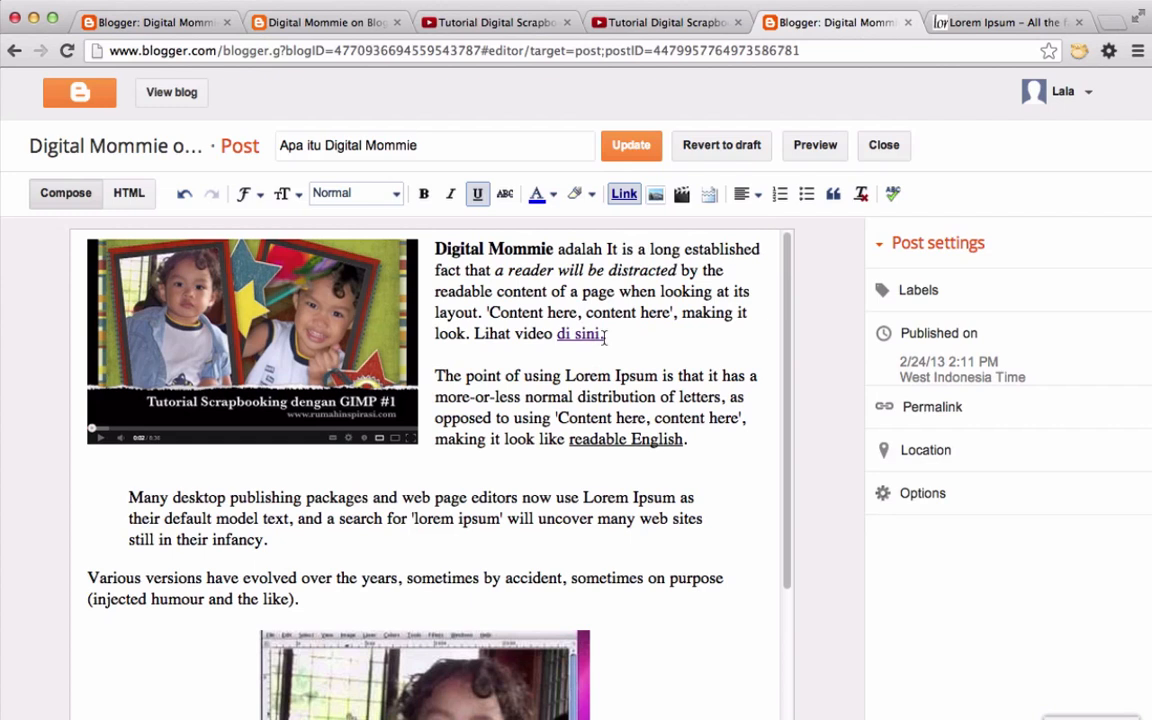
pyautogui.moveTo(604, 337); pyautogui.dragTo(556, 336)
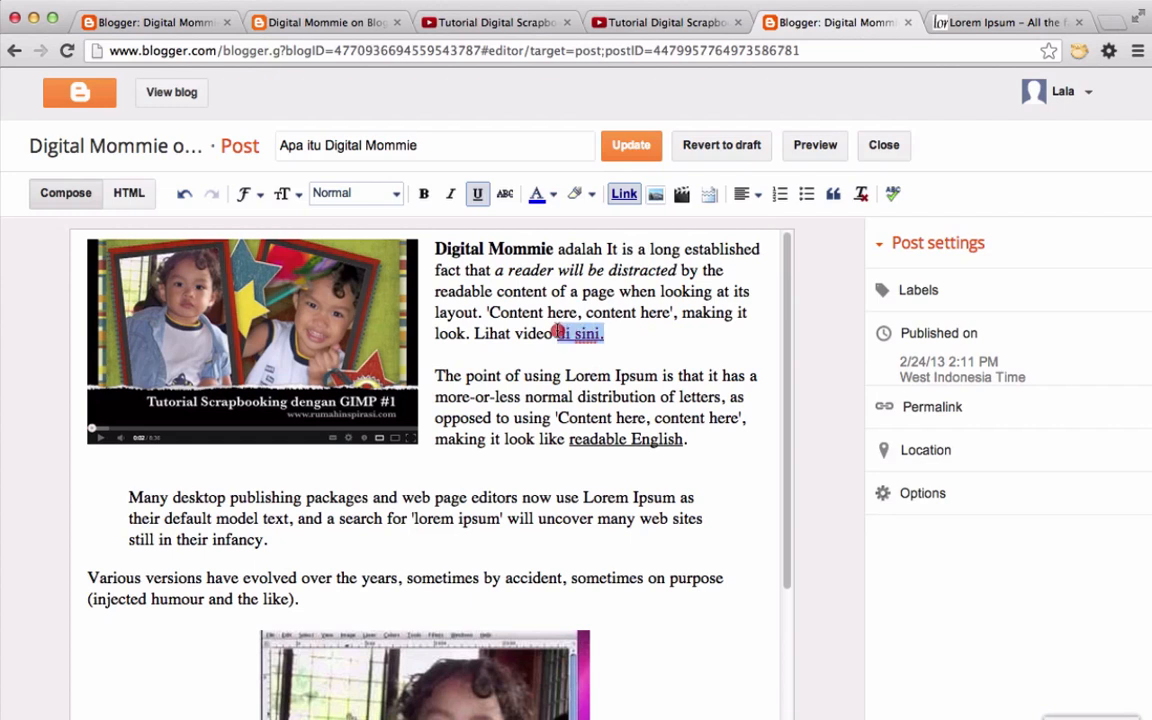
pyautogui.click(423, 196)
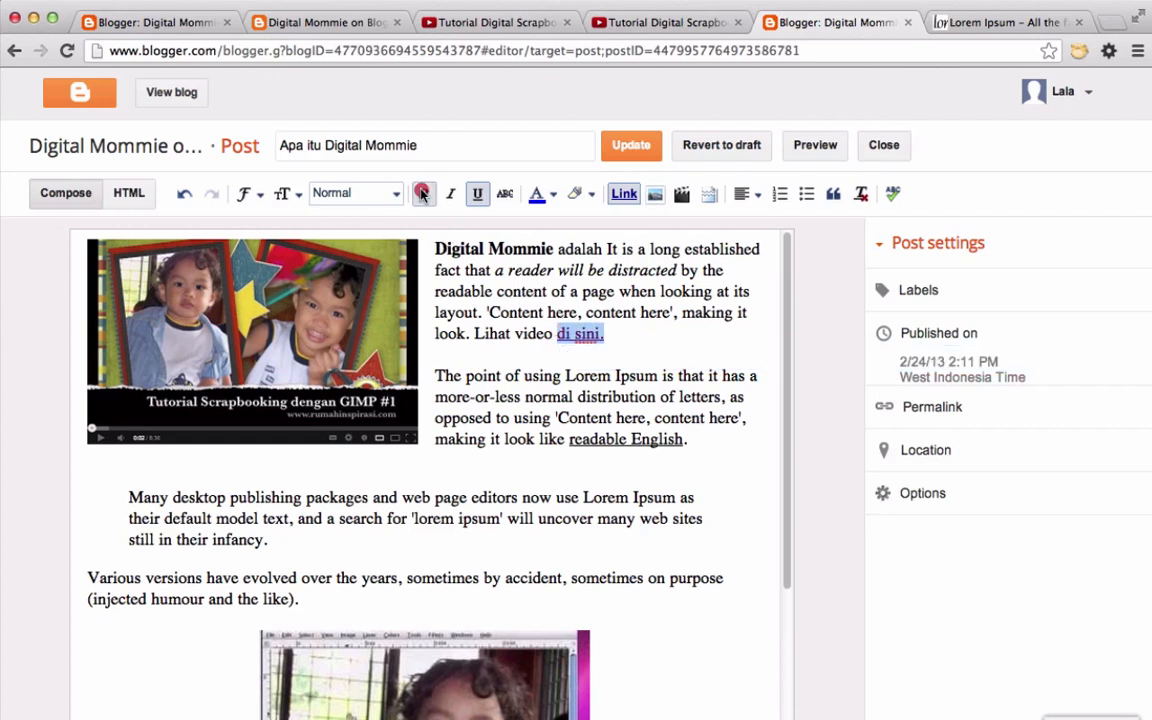
# - Color the linked text "di sini." dark red and update the post
pyautogui.click(552, 200)
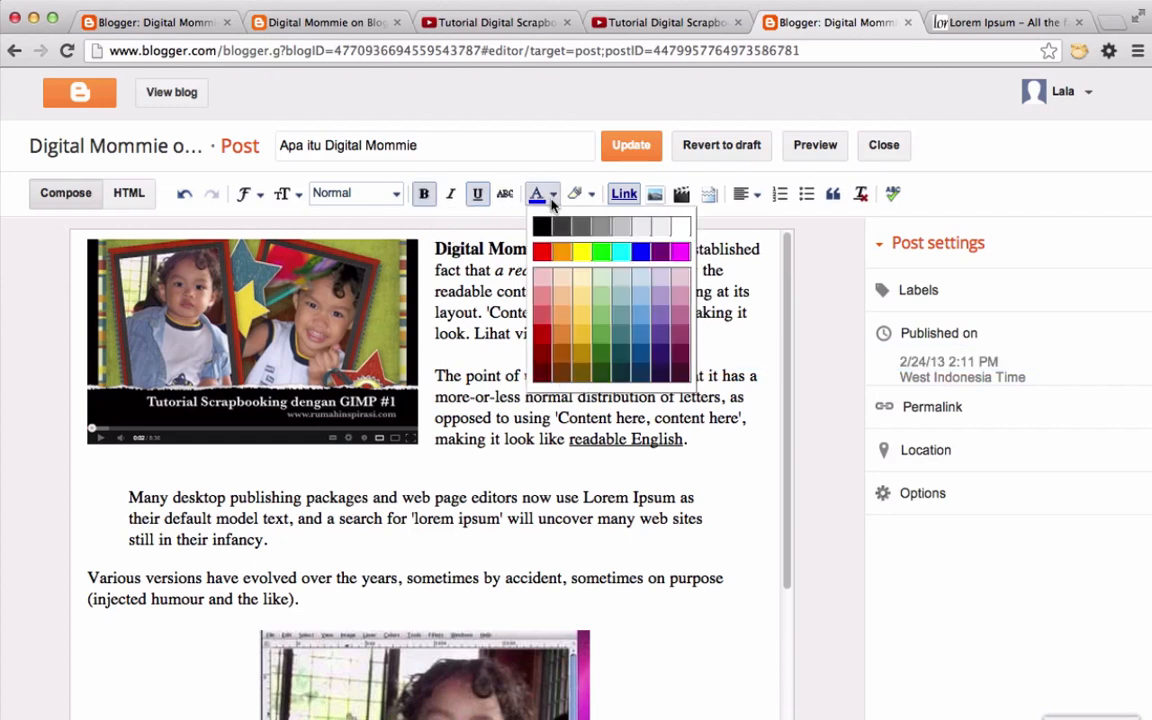
pyautogui.click(541, 334)
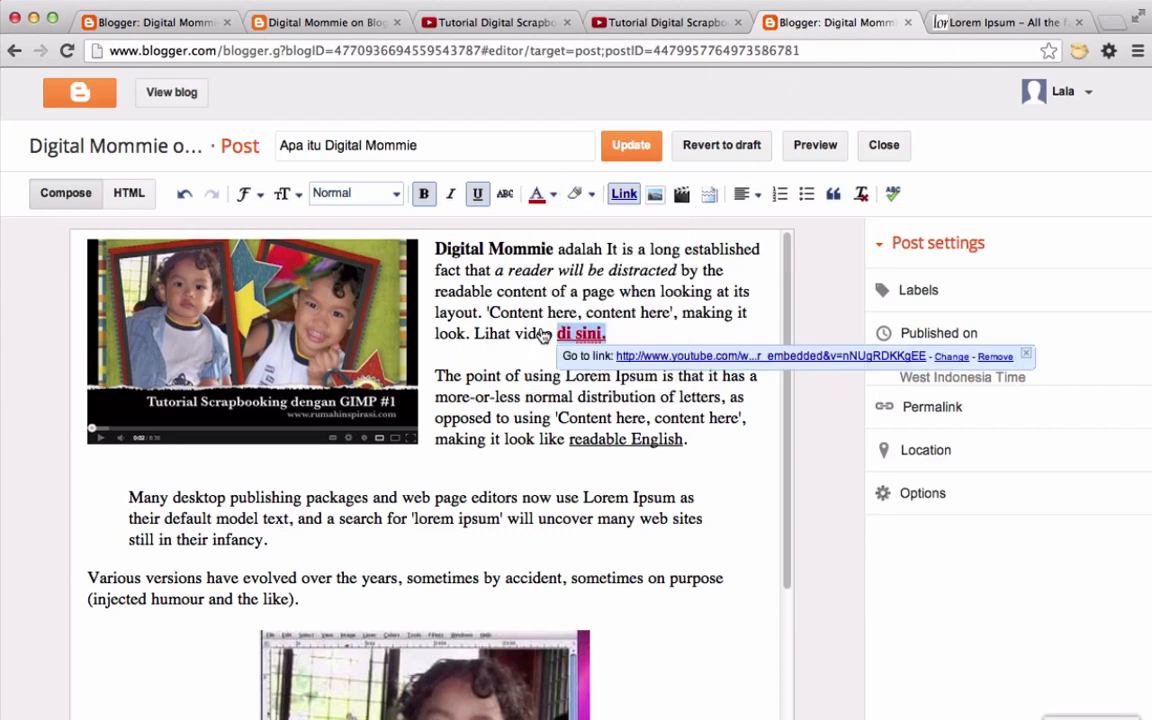
pyautogui.click(631, 150)
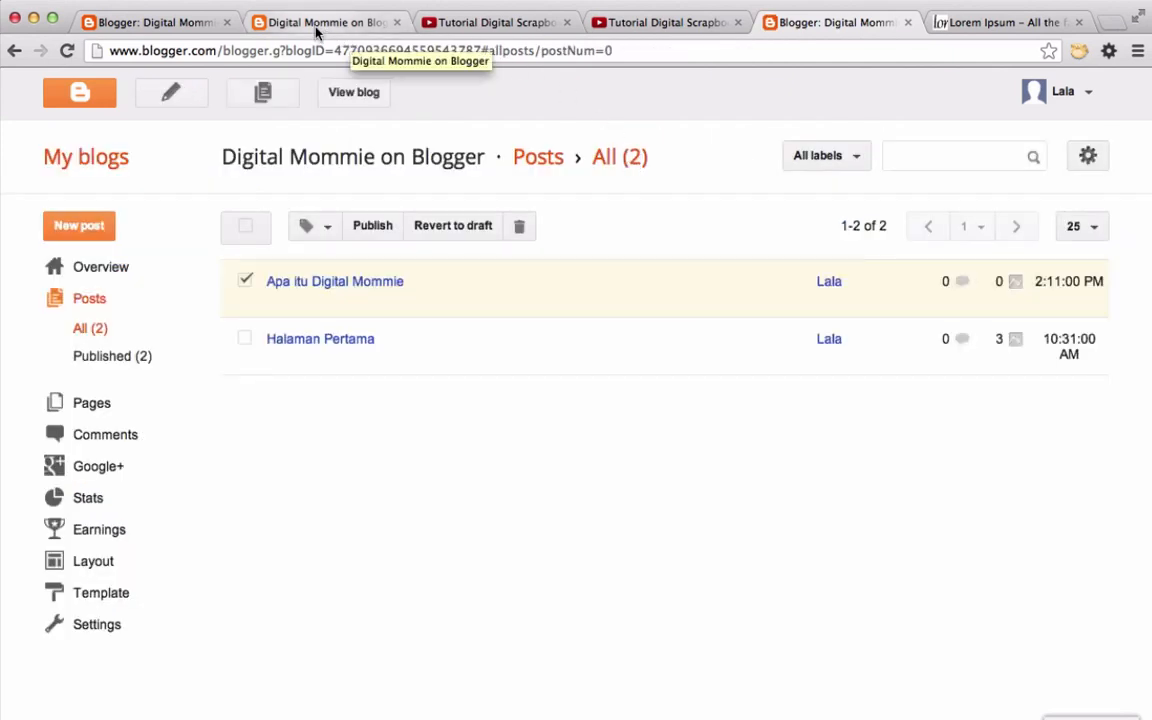
# - Reload the public blog page to check the color of the "di sini." link, and return to the Blogger post list
pyautogui.click(315, 22)
pyautogui.click(67, 50)
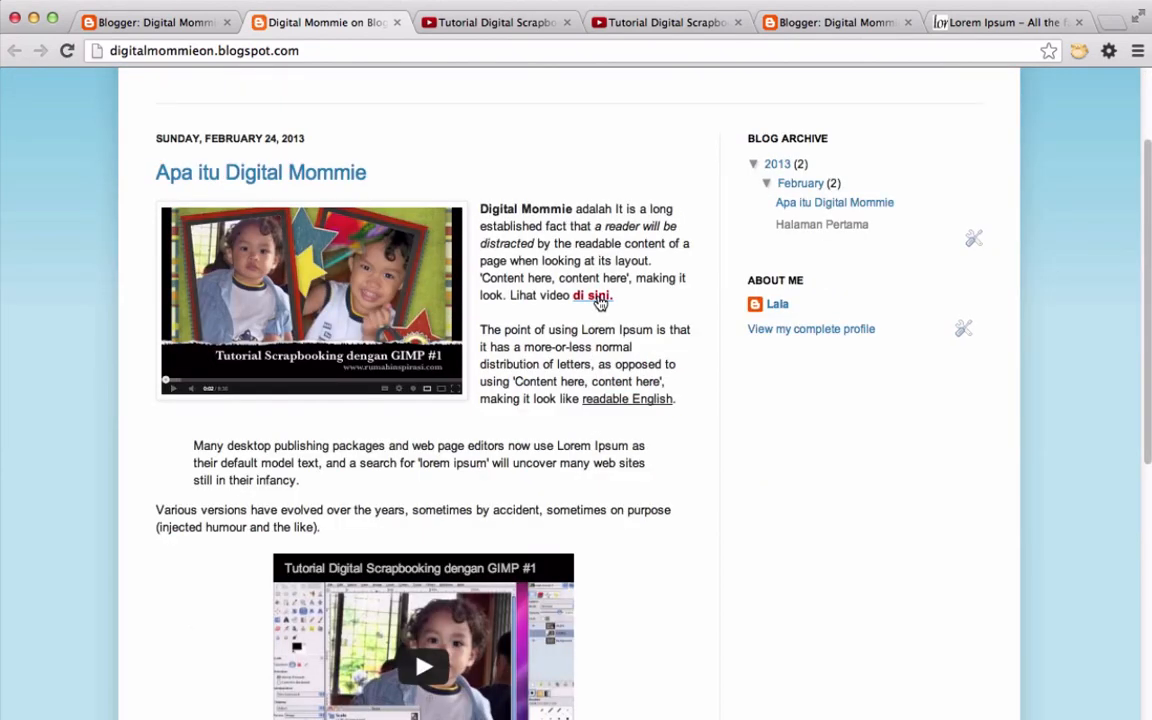
pyautogui.click(800, 22)
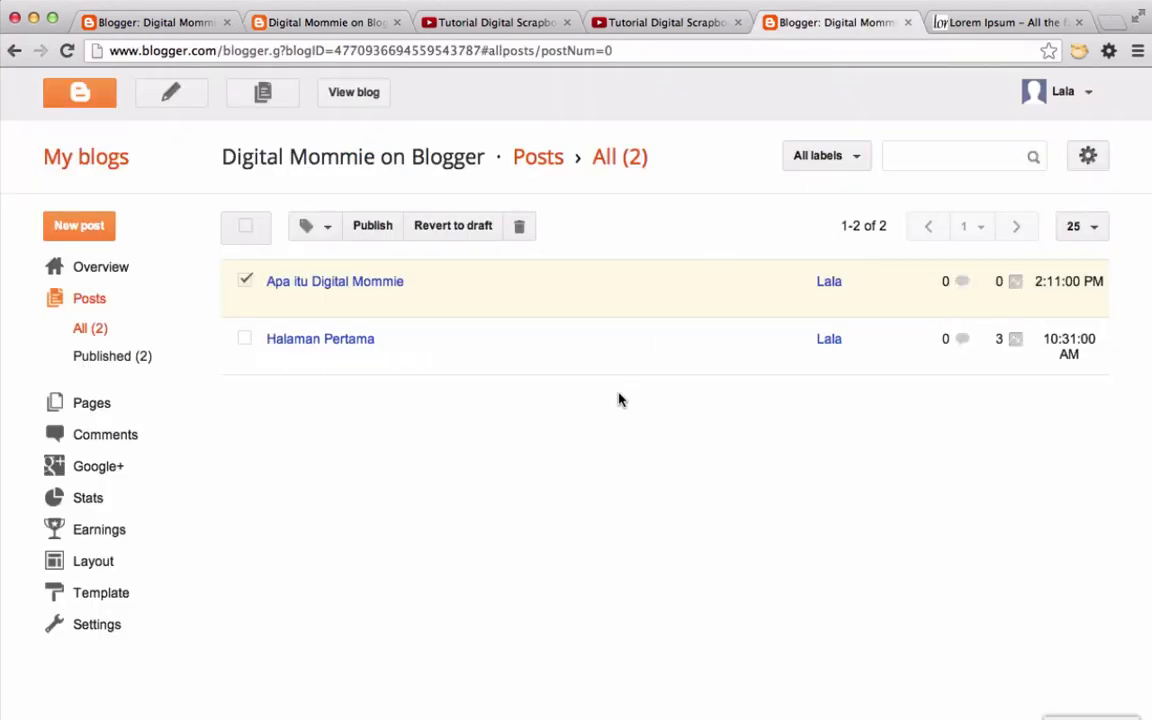
# - Reopen "Apa itu Digital Mommie" for editing and copy "The point of using Lorem Ipsum is that it has a more-or-less normal distribution of letters"
pyautogui.click(348, 282)
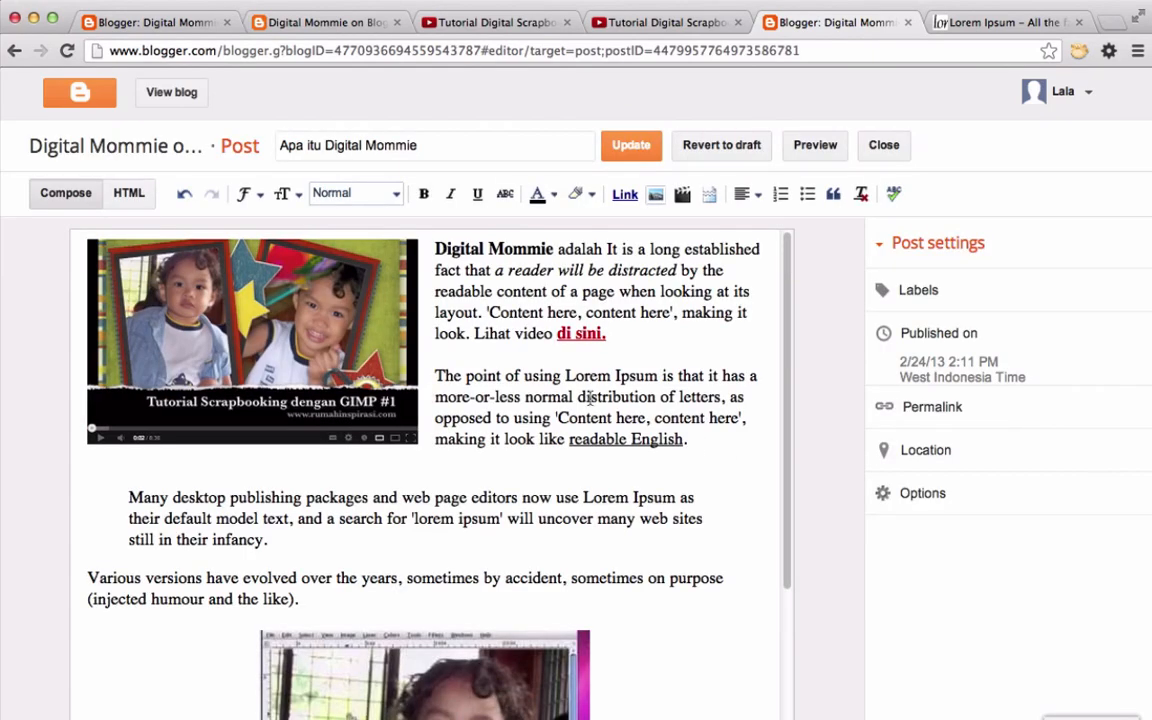
pyautogui.scroll(-5, 590, 398)
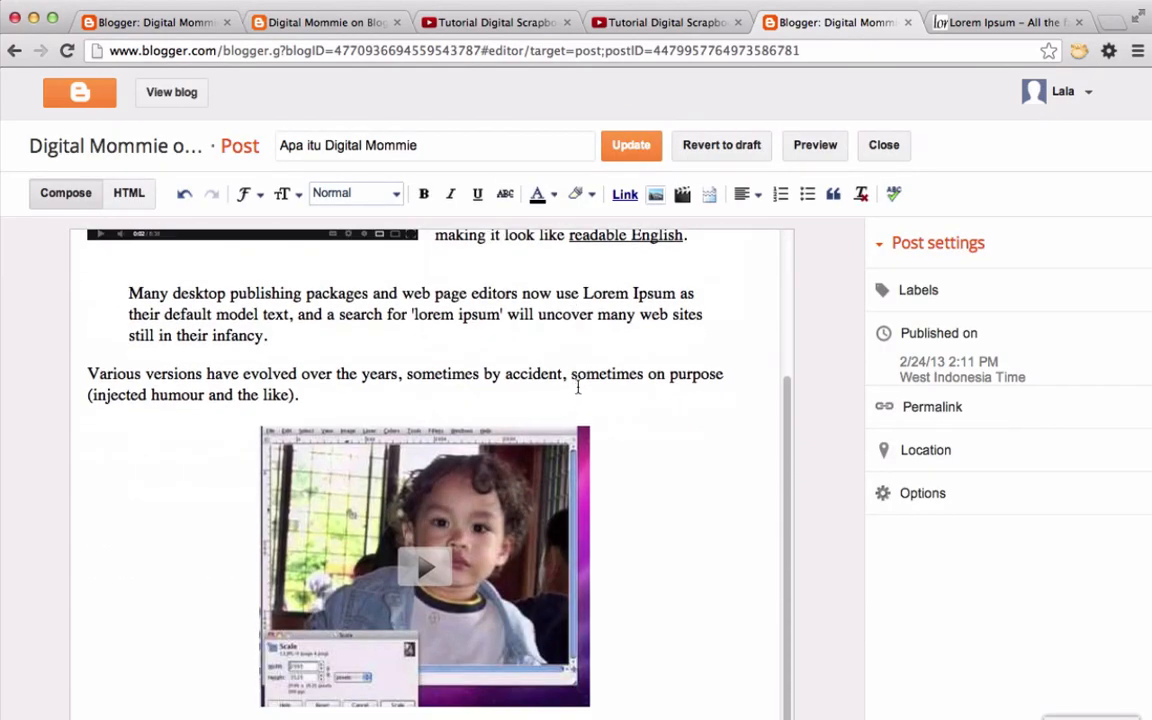
pyautogui.scroll(5, 673, 430)
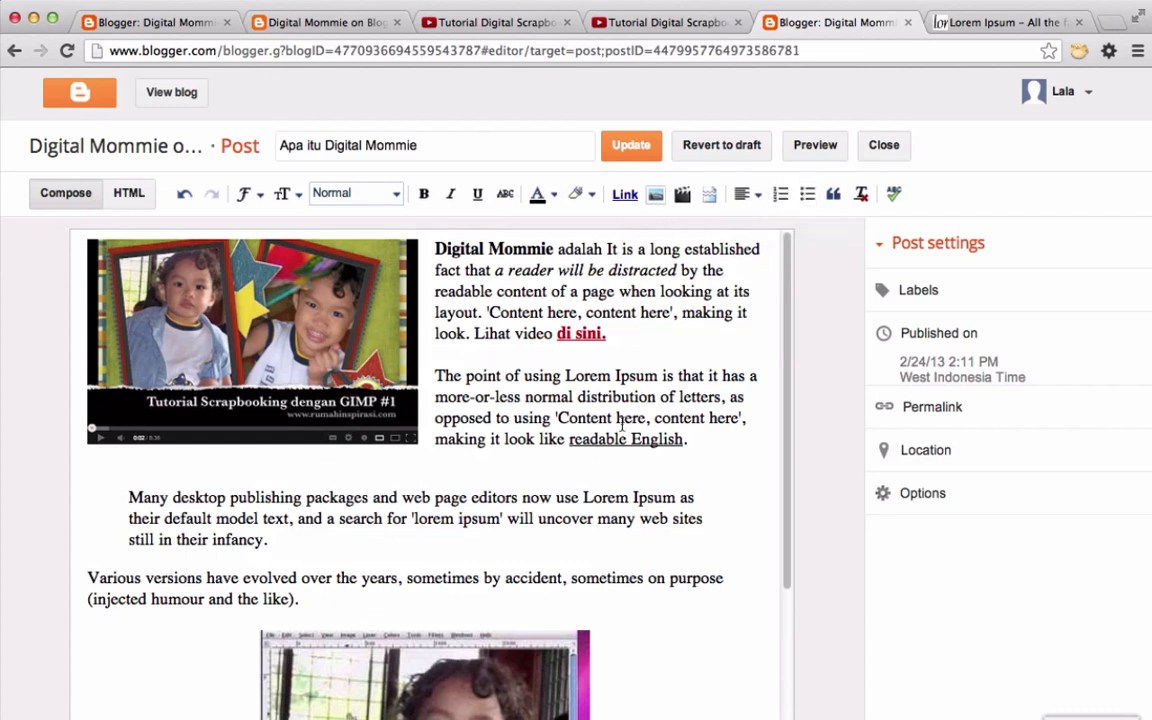
pyautogui.scroll(-3, 521, 333)
pyautogui.moveTo(436, 268); pyautogui.dragTo(722, 289)
pyautogui.press('super+c')
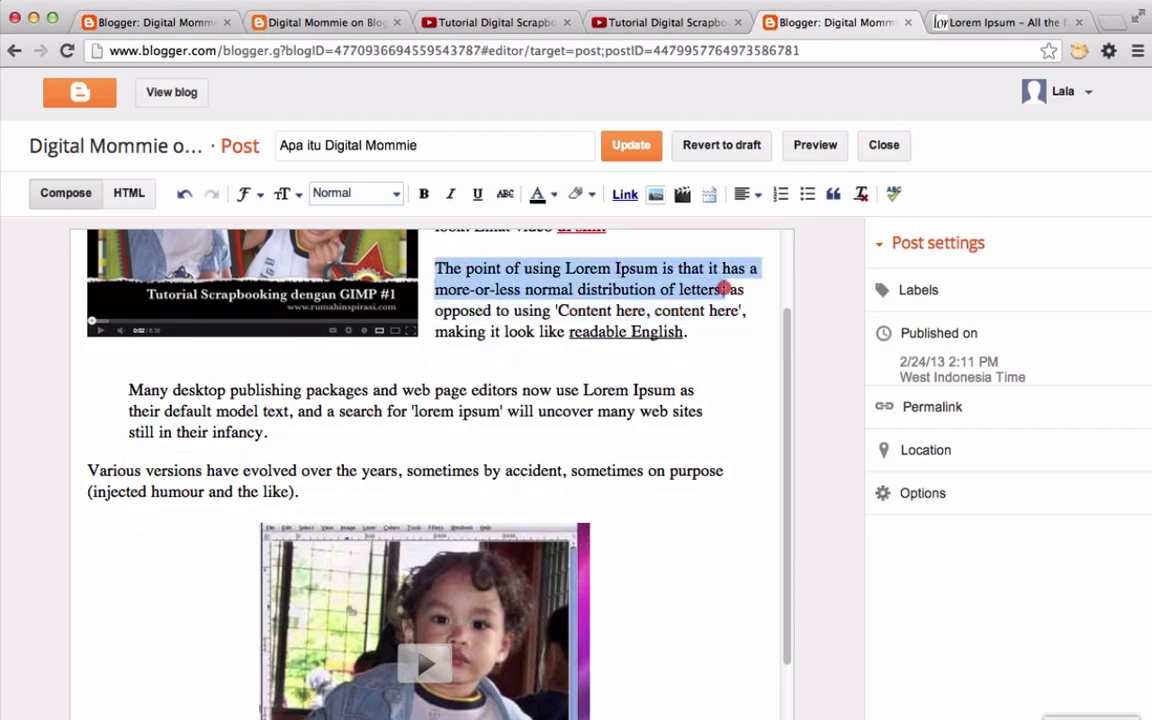
# - Paste the copied text on a left-aligned line below the video and shorten it to end with "more-or-less:"
pyautogui.scroll(-2, 635, 504)
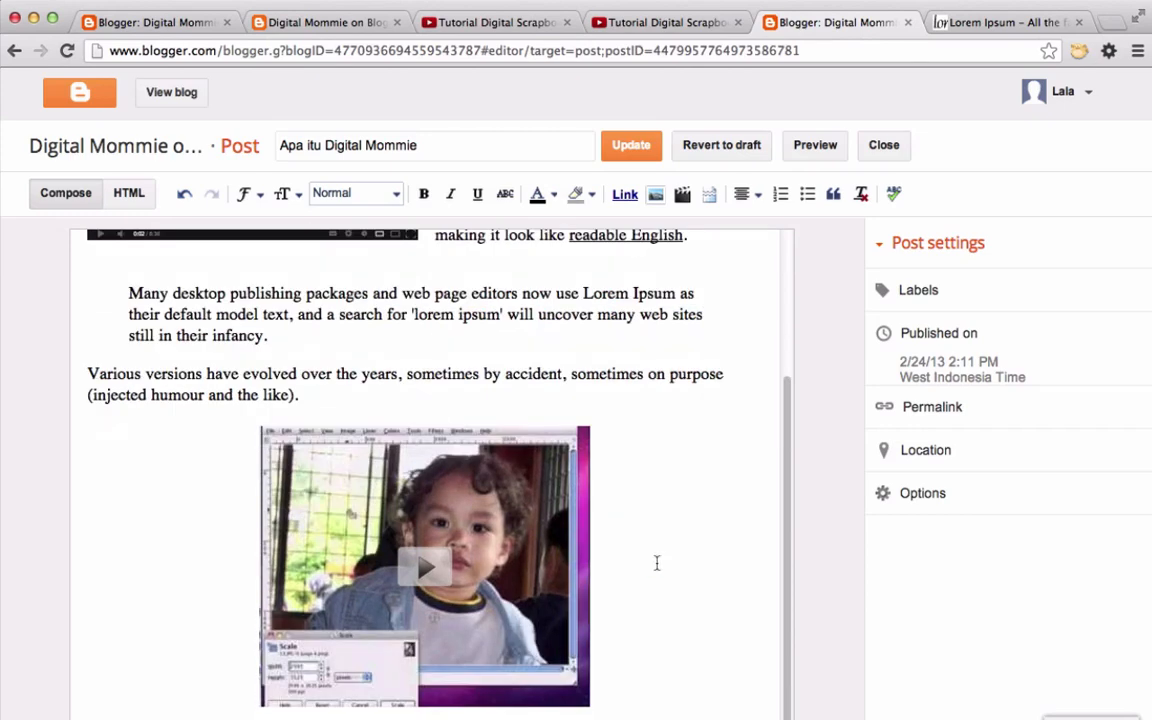
pyautogui.scroll(-1, 425, 712)
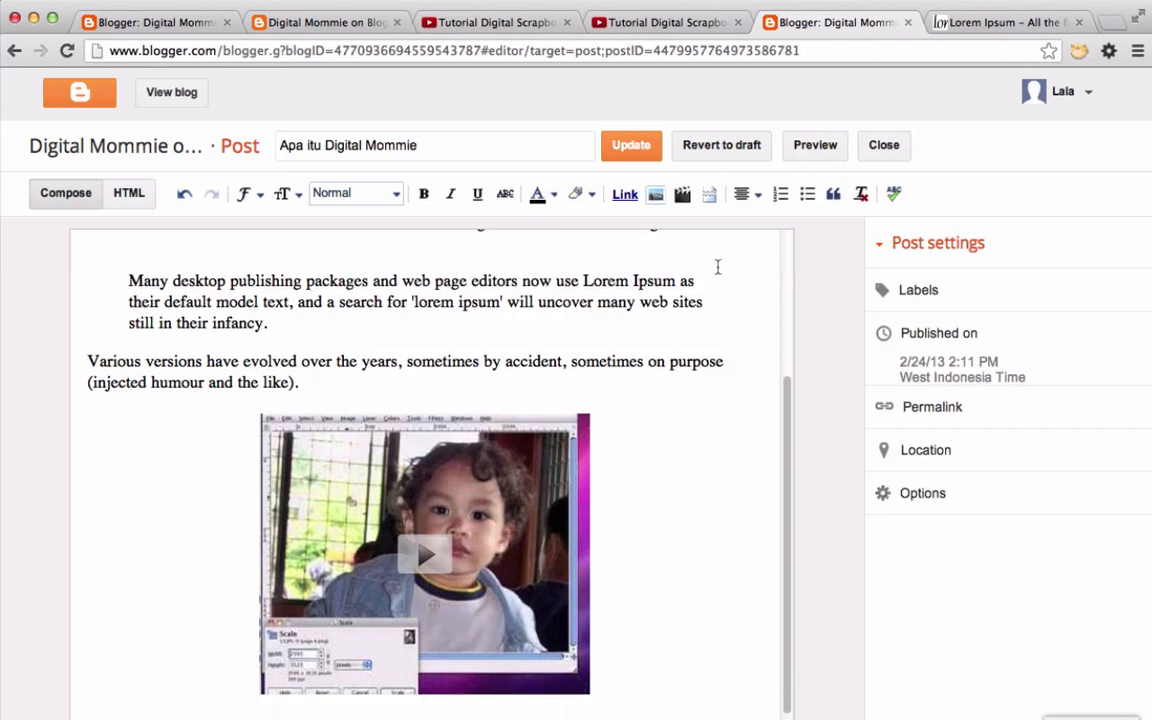
pyautogui.click(755, 195)
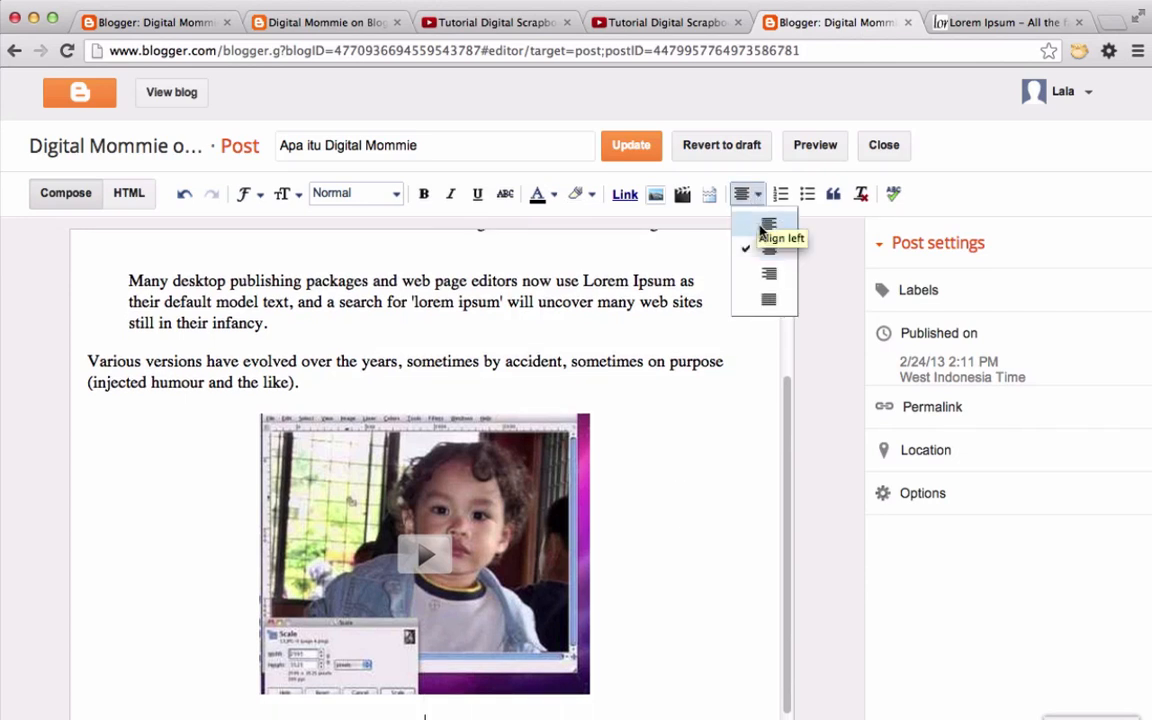
pyautogui.click(766, 227)
pyautogui.scroll(-2, 685, 500)
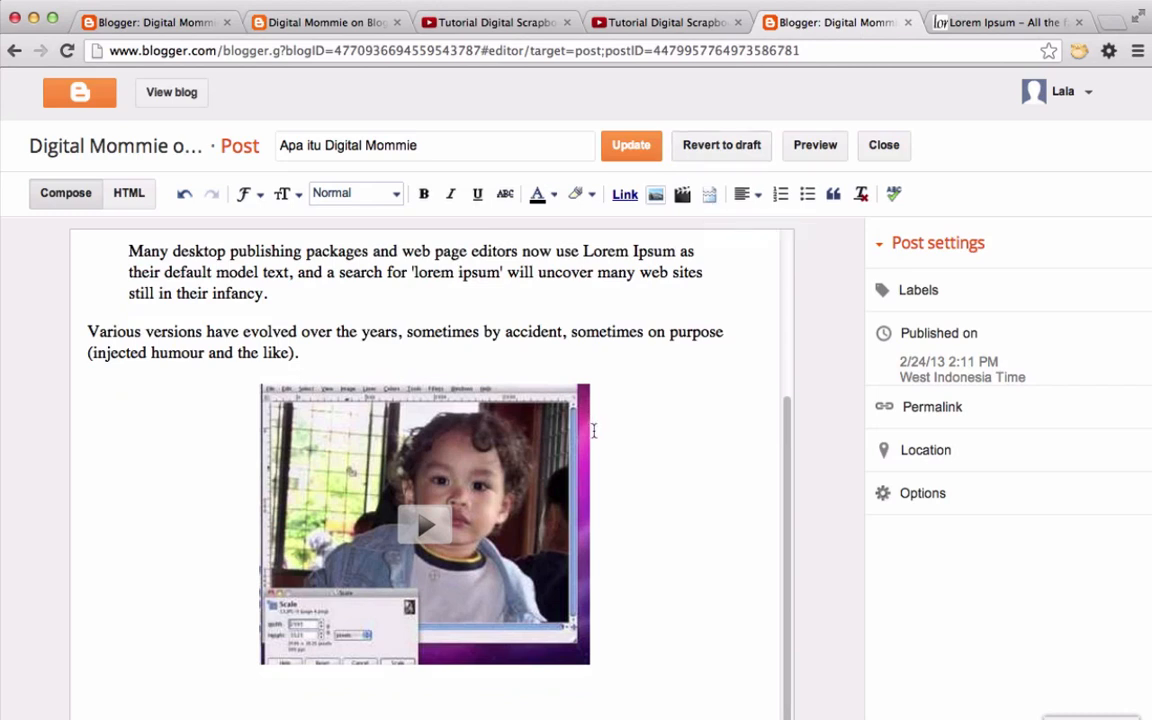
pyautogui.press('super+v')
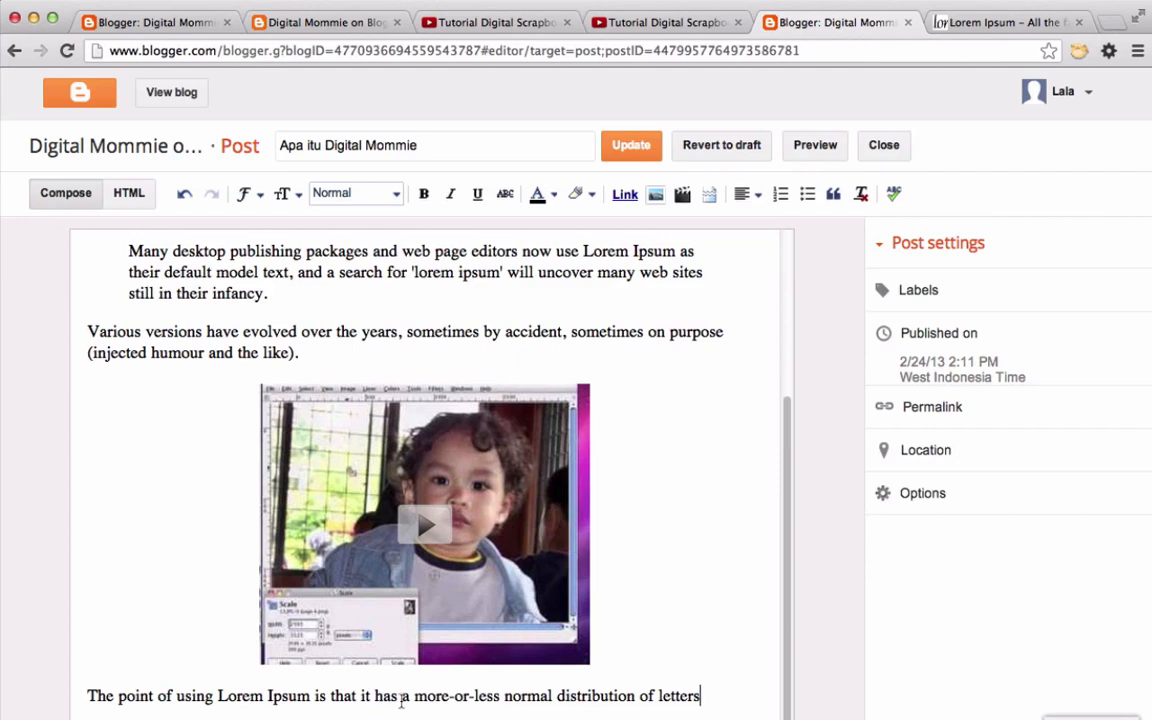
pyautogui.moveTo(401, 700); pyautogui.dragTo(502, 698)
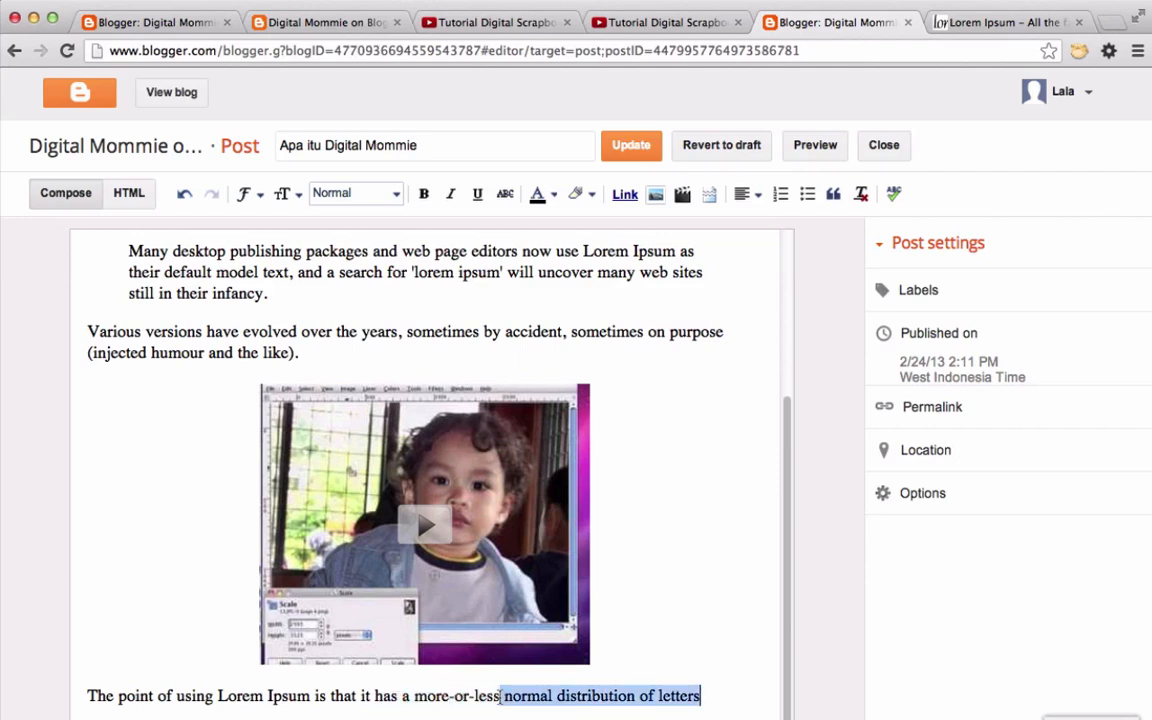
pyautogui.write(':')
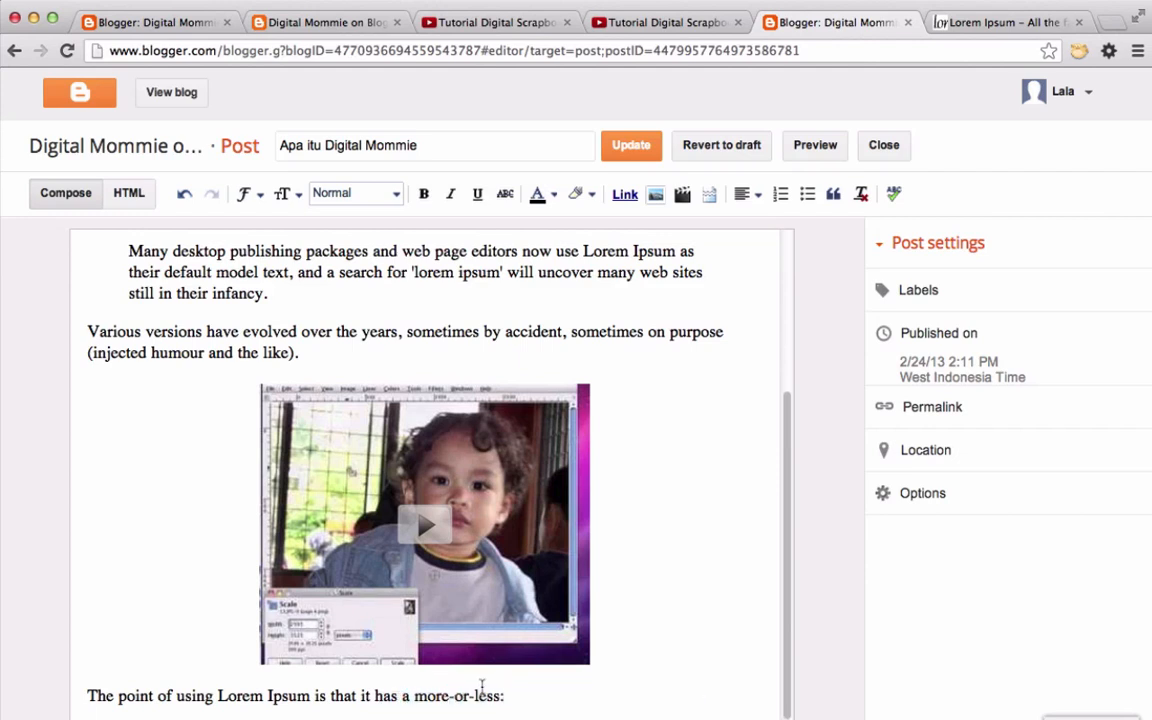
# - Add the copied text three times on separate lines under the "more-or-less:" line and format the three lines as a numbered list
pyautogui.press('Return')
pyautogui.press('super+v')
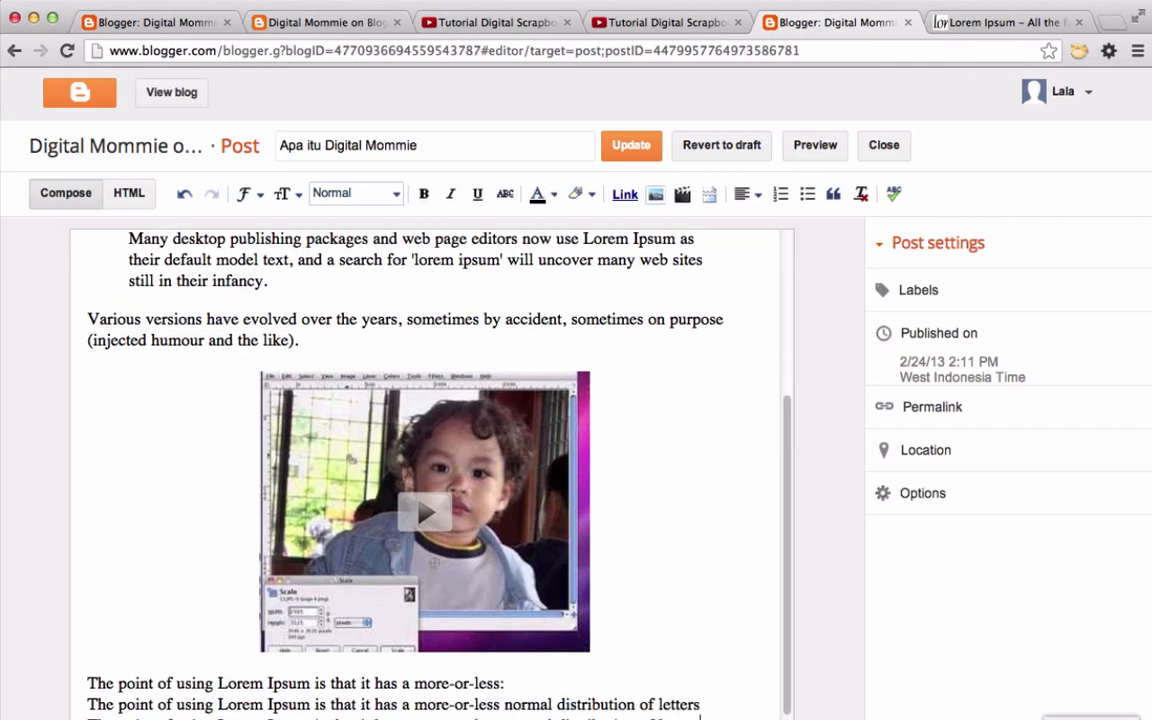
pyautogui.press('Return')
pyautogui.press('super+v')
pyautogui.press('Return')
pyautogui.press('super+v')
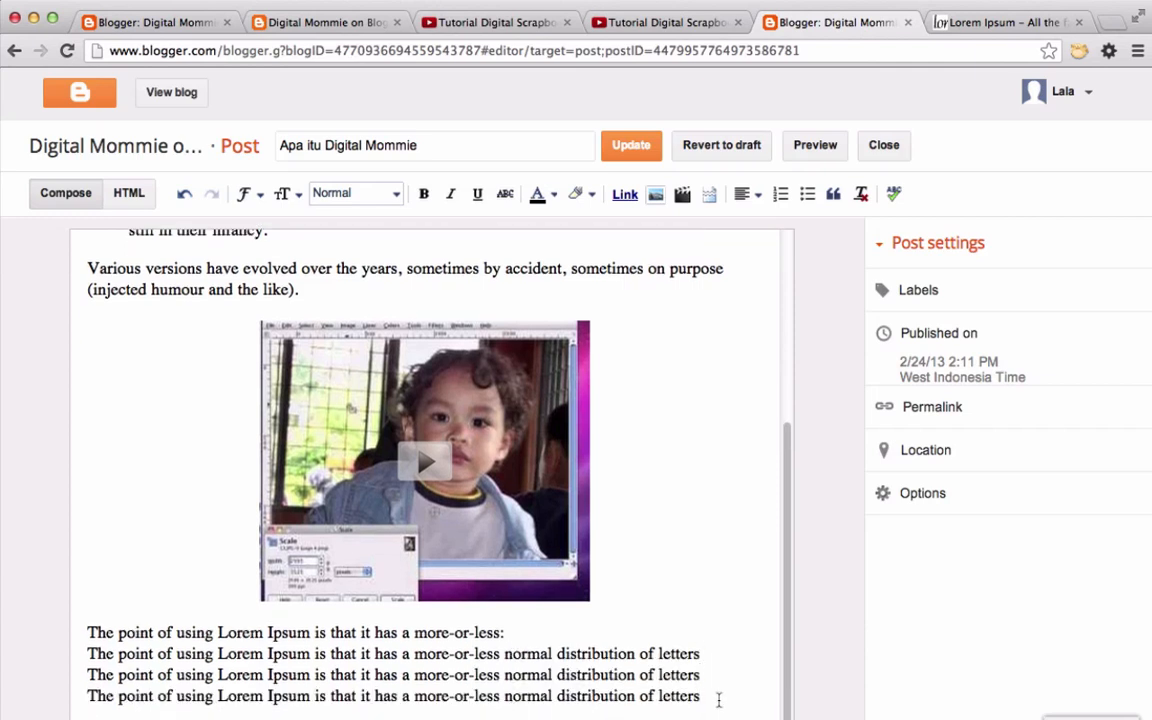
pyautogui.moveTo(718, 700); pyautogui.dragTo(77, 648)
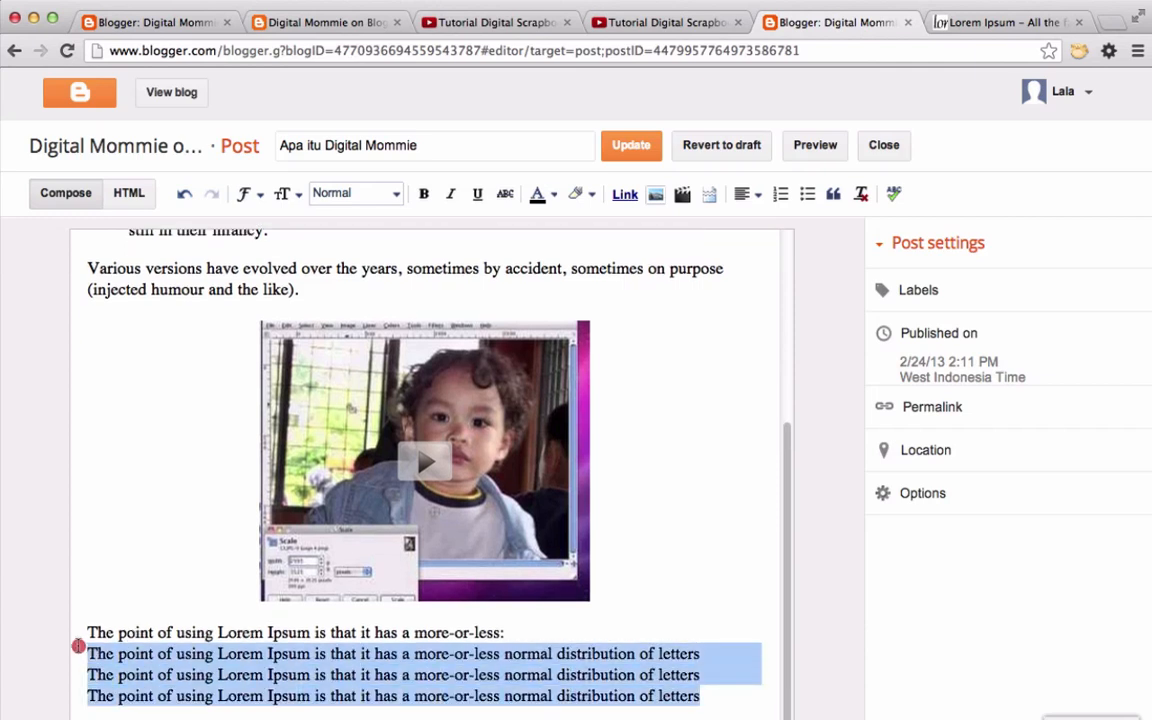
pyautogui.click(783, 197)
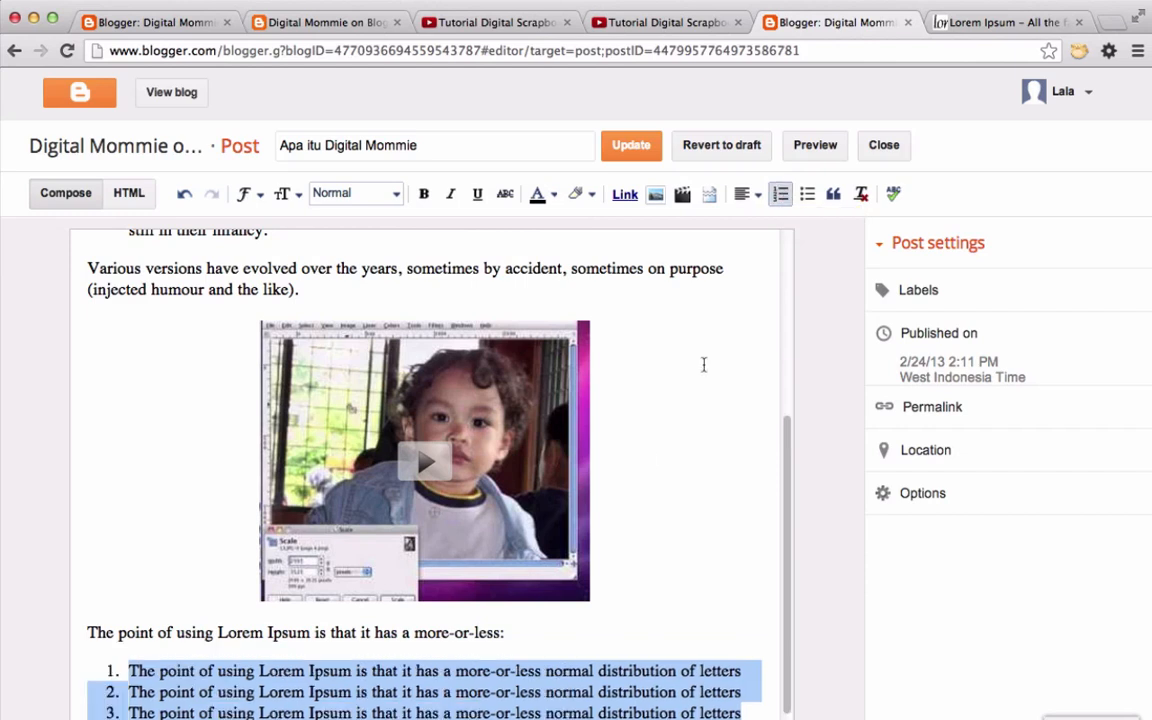
# - Duplicate the "more-or-less:" line together with its three-item numbered list directly below the original list
pyautogui.scroll(-1, 565, 628)
pyautogui.moveTo(746, 681); pyautogui.dragTo(66, 600)
pyautogui.press('super+c')
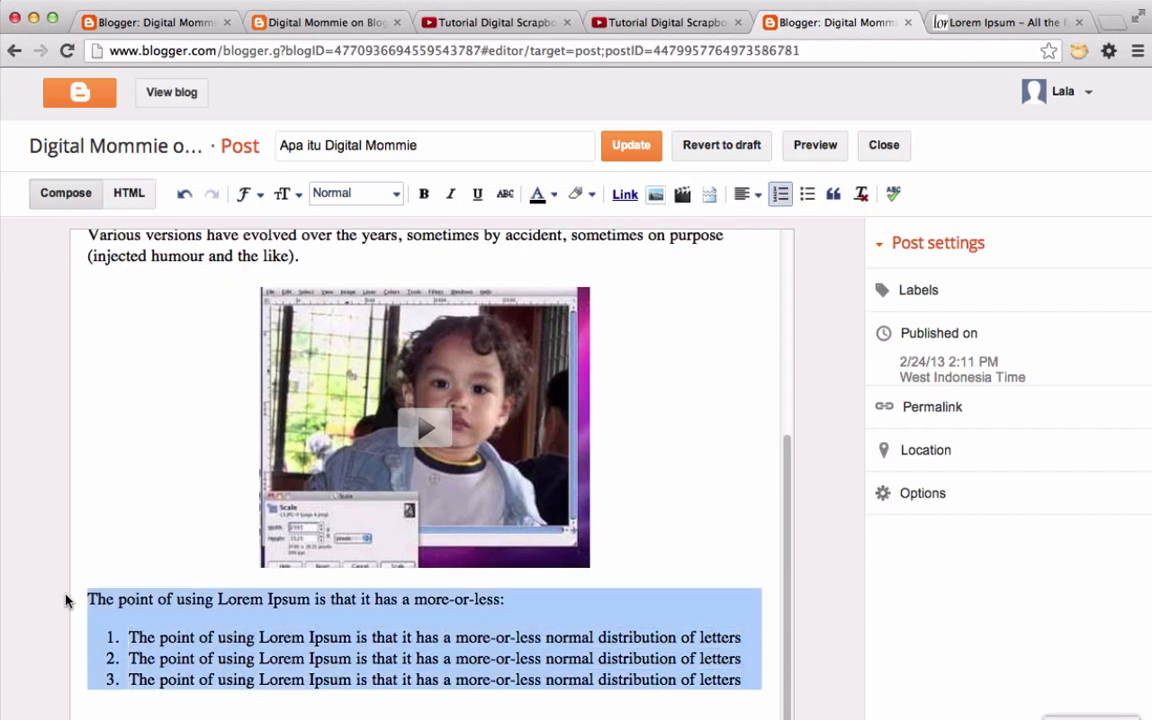
pyautogui.click(750, 676)
pyautogui.press('Return')
pyautogui.press('Return')
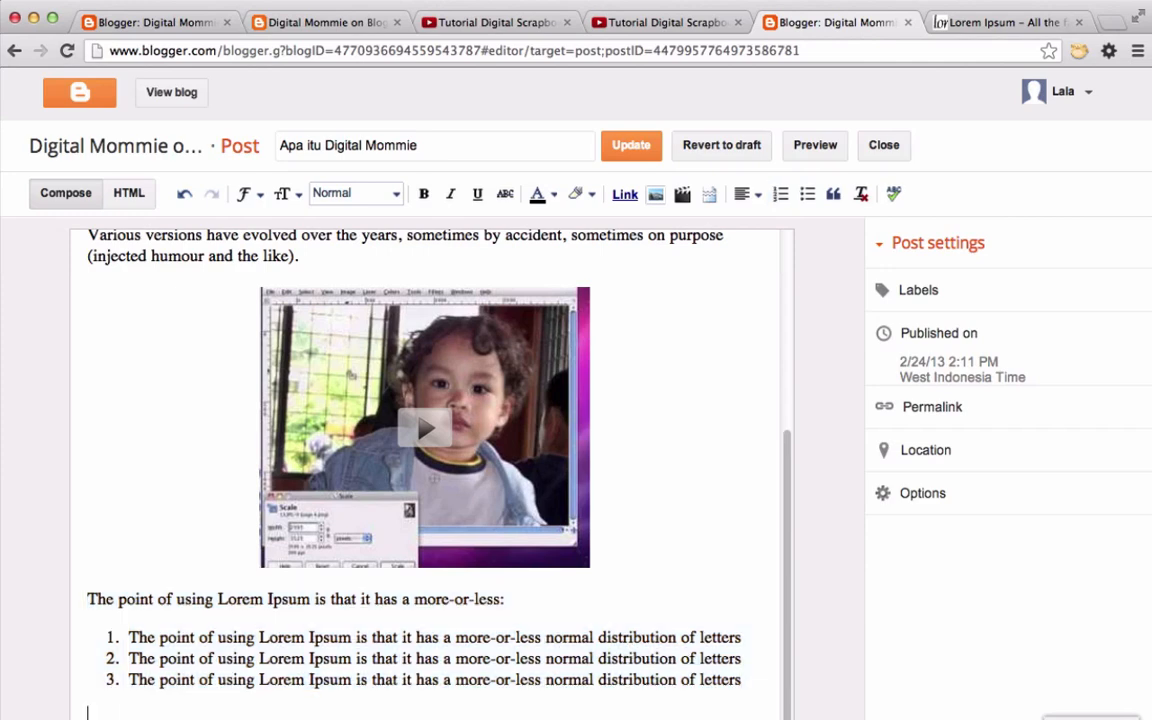
pyautogui.press('super+v')
# - Convert the three items of the second numbered list to a bulleted list
pyautogui.click(761, 679)
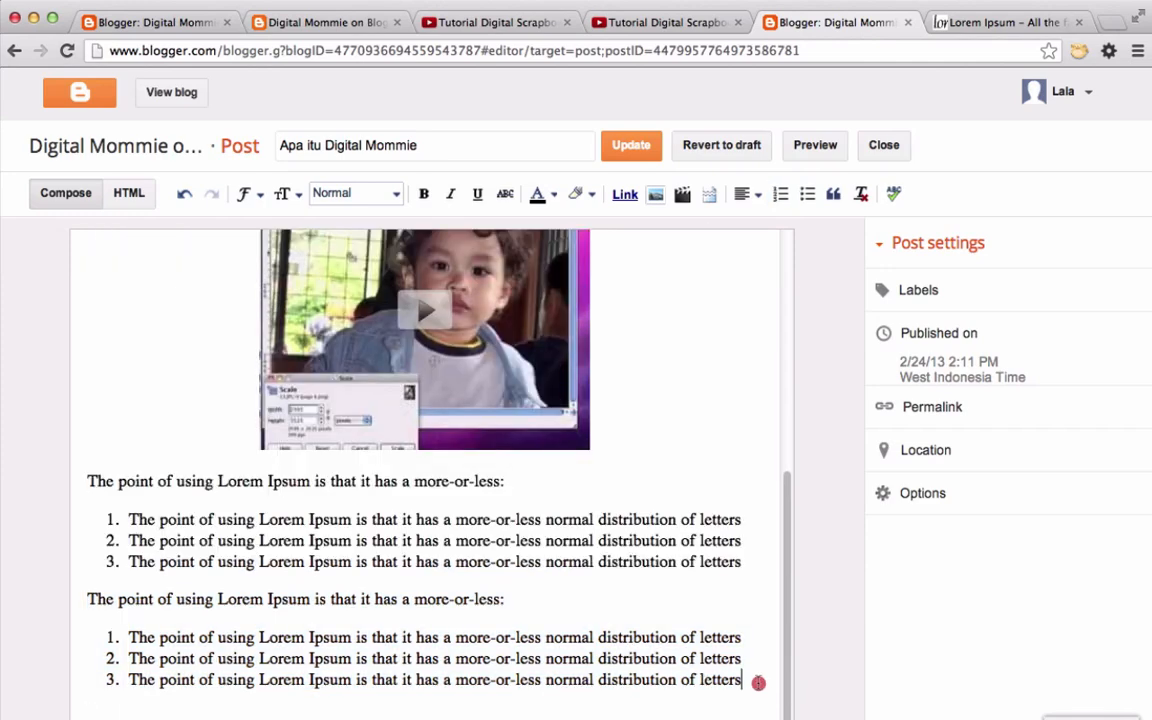
pyautogui.moveTo(751, 676); pyautogui.dragTo(72, 635)
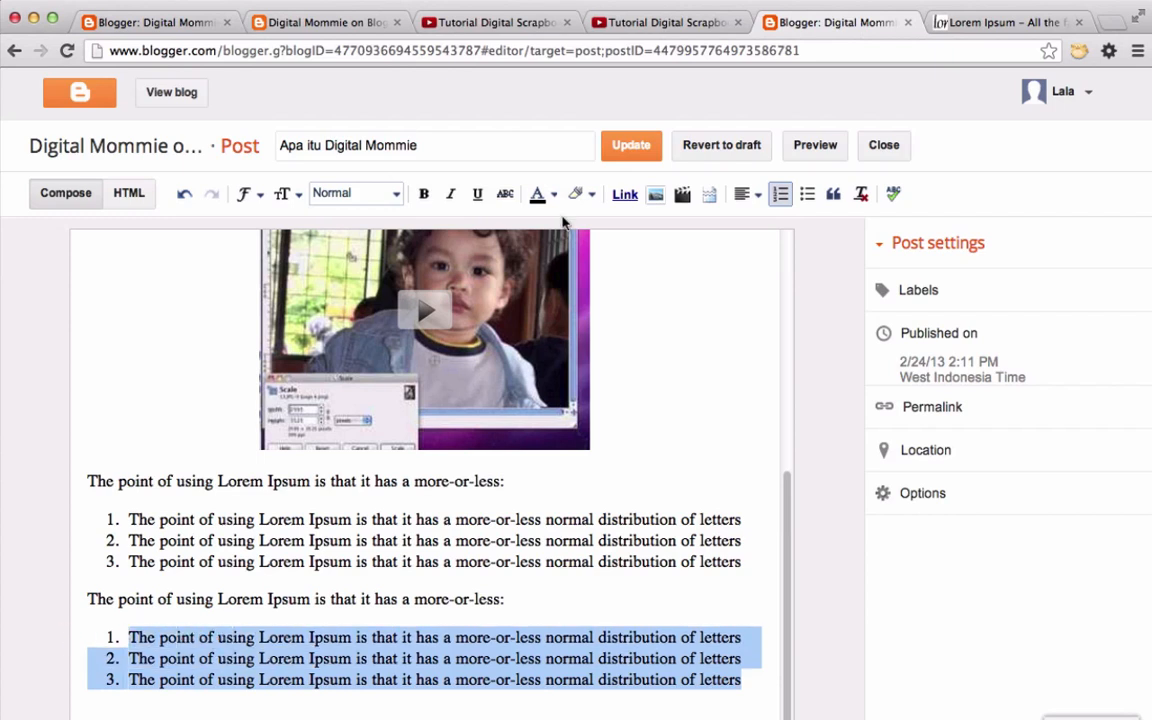
pyautogui.click(804, 196)
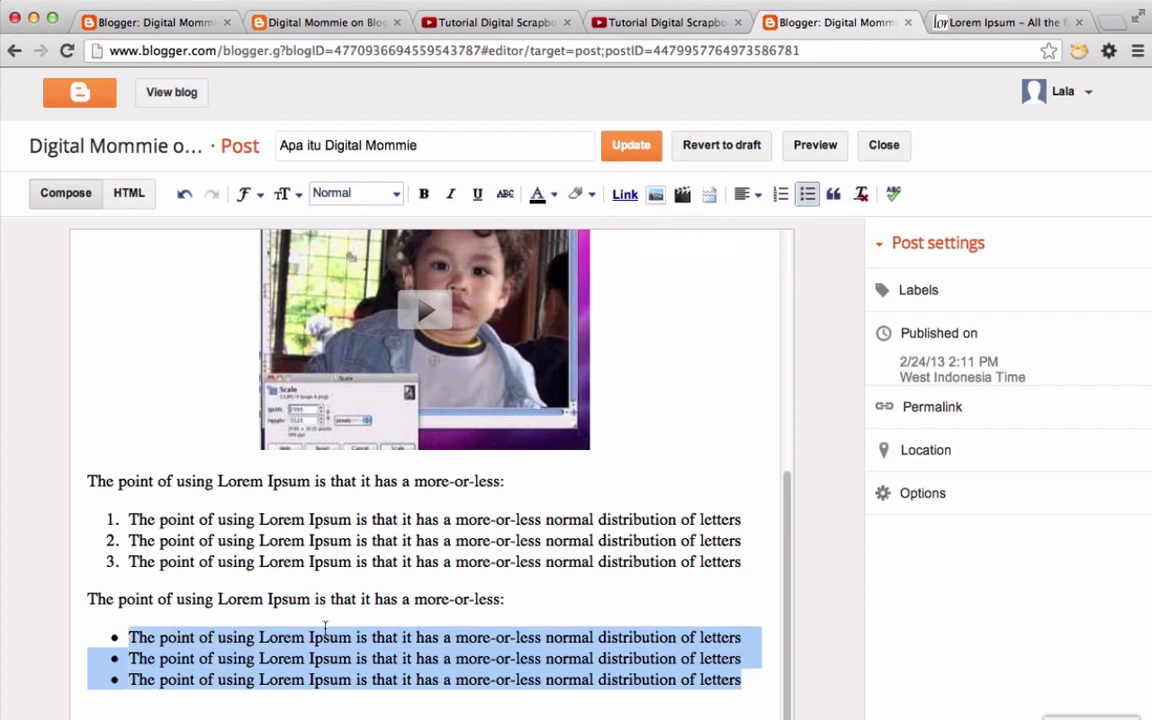
# - Insert the copied text as the sentence "That it has a more-or-less normal distribution of letters." before the line introducing the bulleted list
pyautogui.click(89, 600)
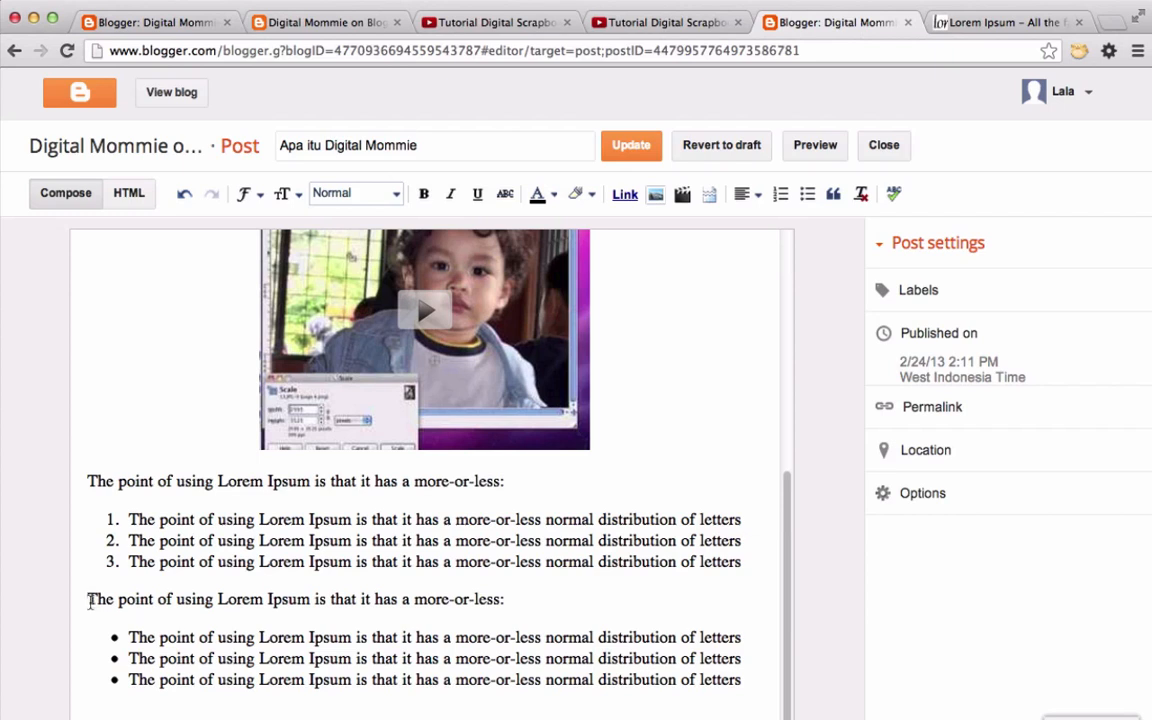
pyautogui.moveTo(313, 599); pyautogui.dragTo(264, 597)
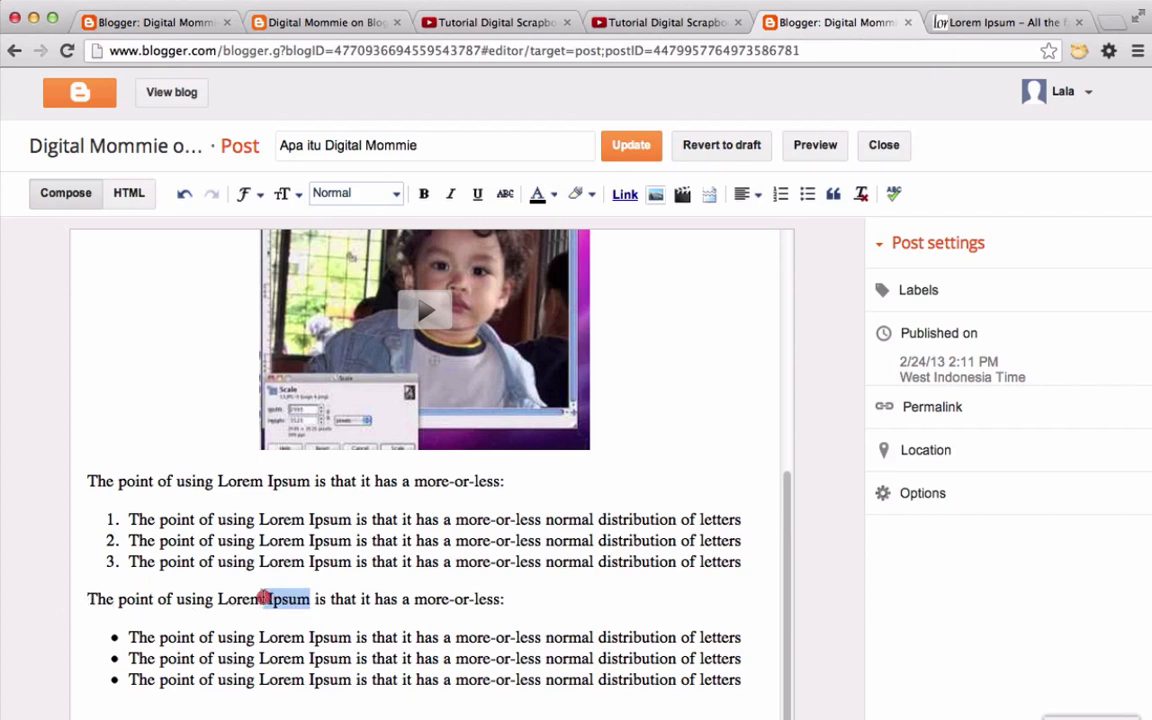
pyautogui.moveTo(375, 540); pyautogui.dragTo(743, 537)
pyautogui.press('super+c')
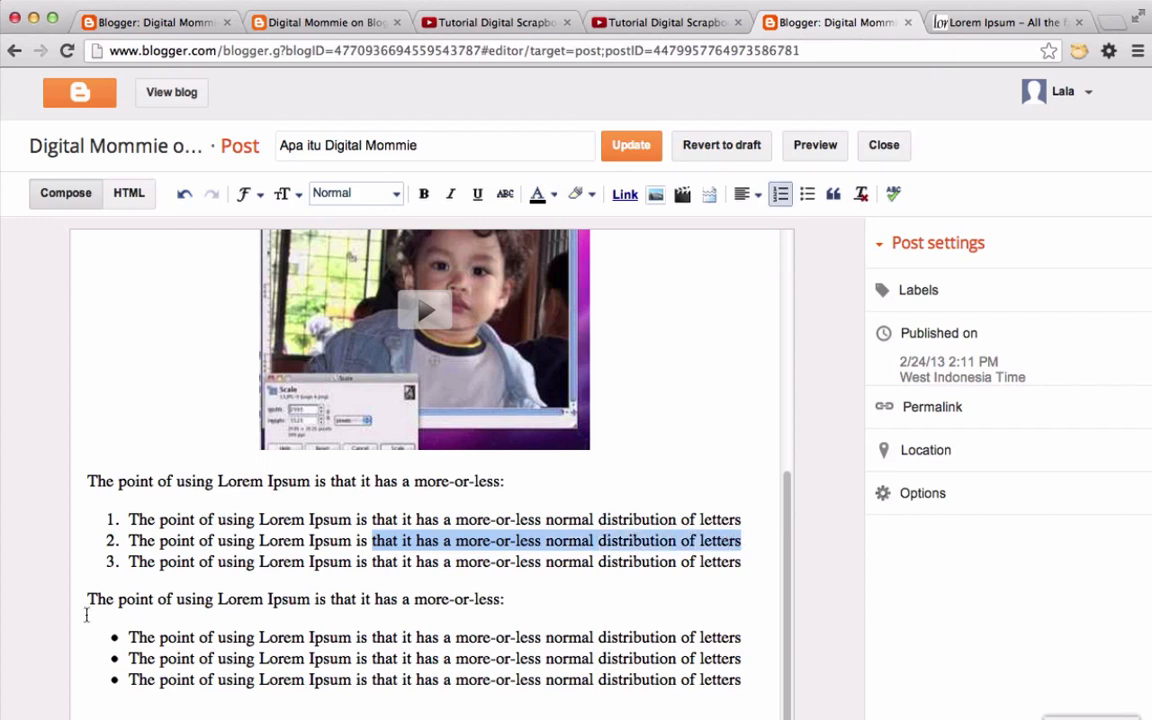
pyautogui.click(87, 592)
pyautogui.press('super+v')
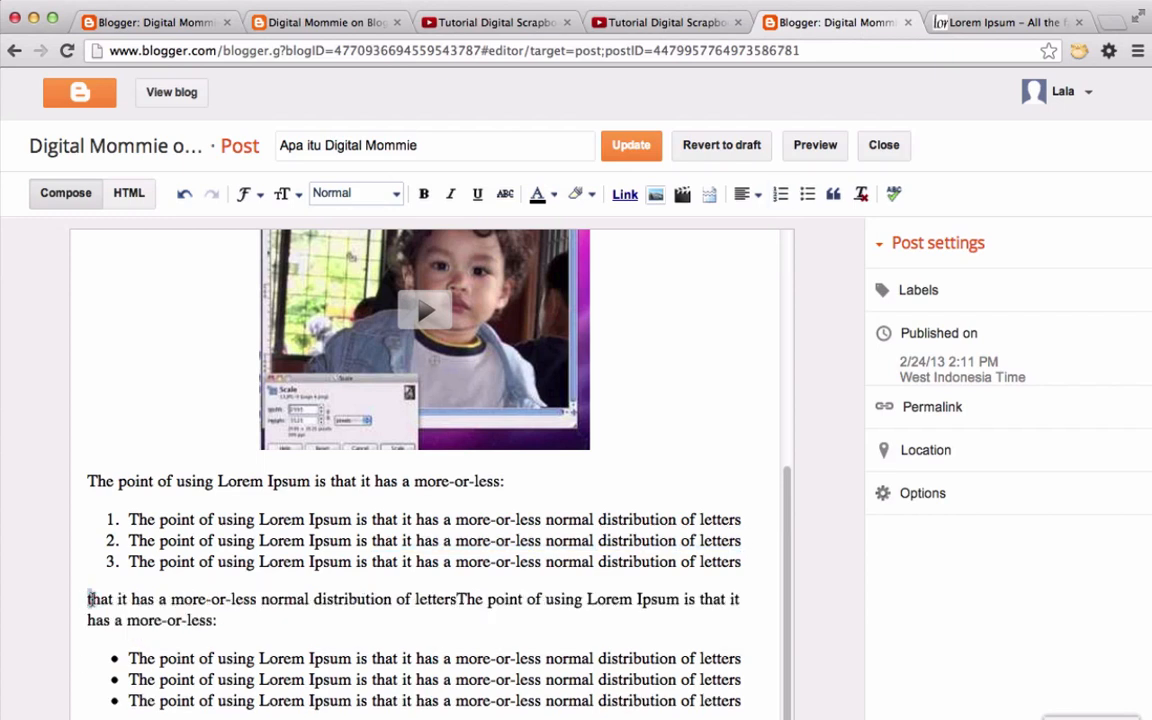
pyautogui.write('T')
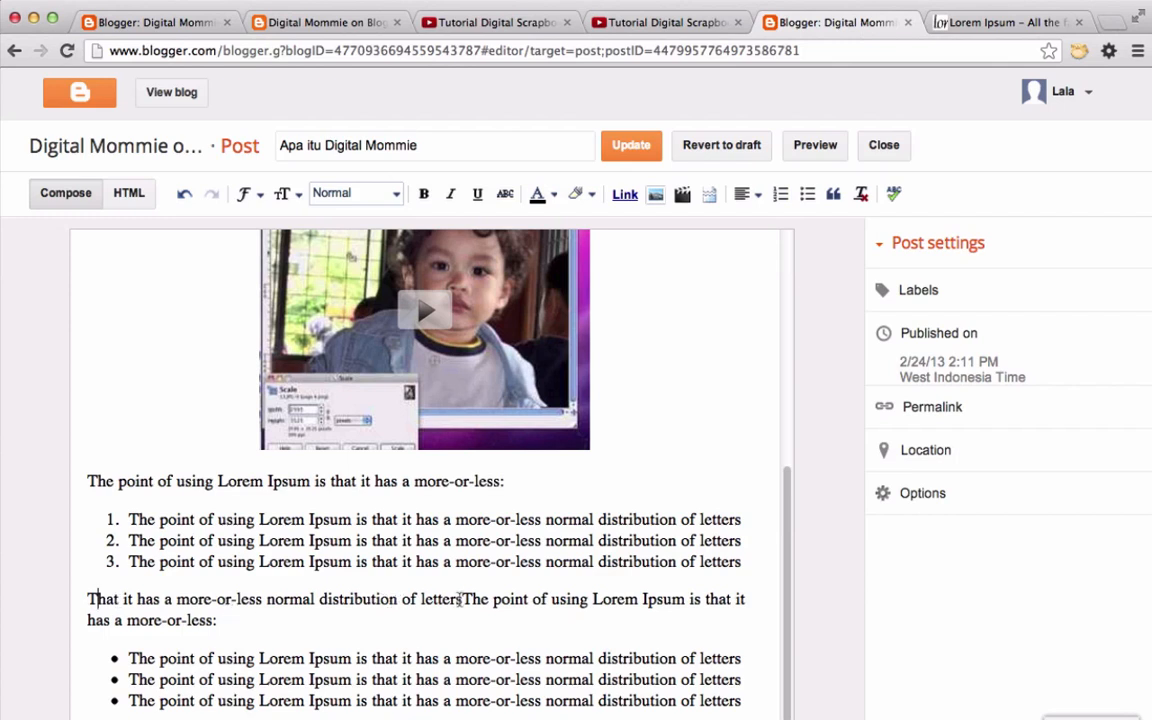
pyautogui.write('.')
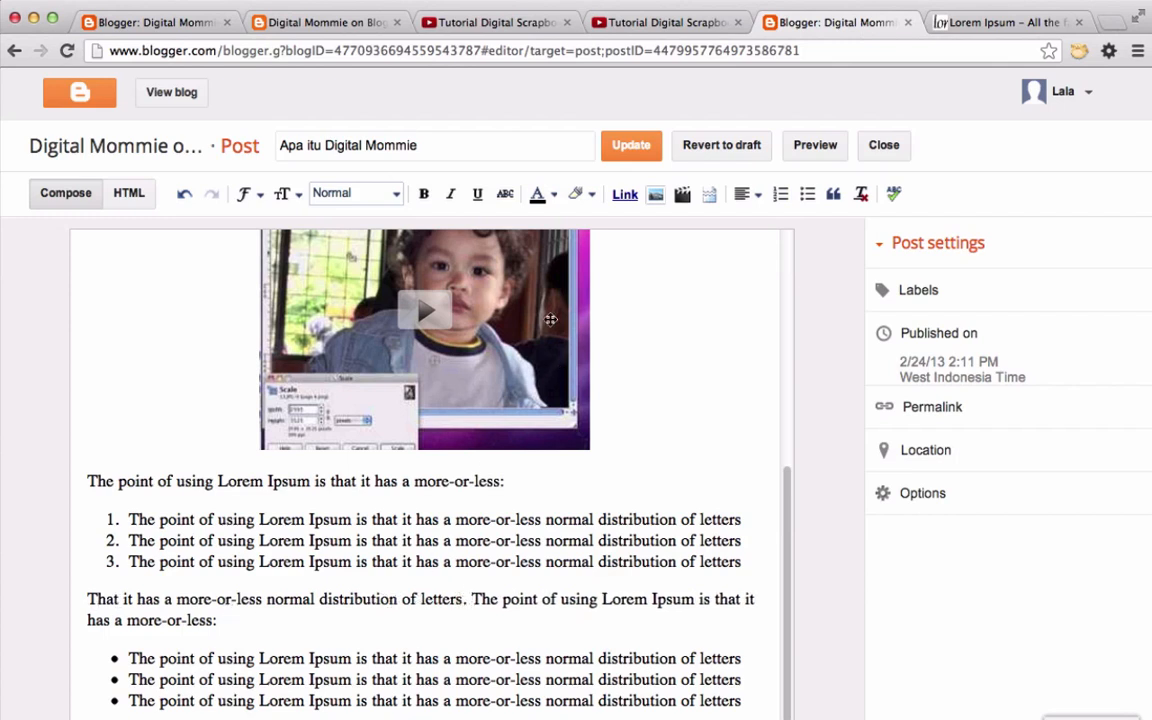
# - Update the post and reload the public blog page to check the new lists below the video
pyautogui.click(633, 148)
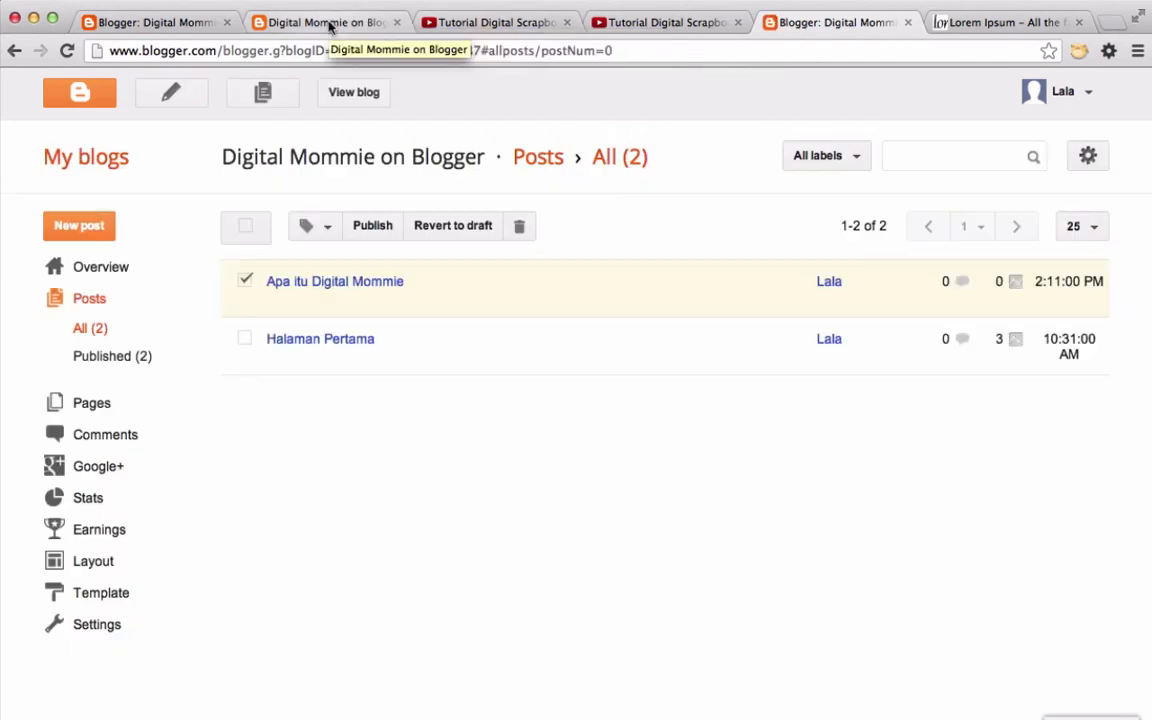
pyautogui.click(335, 23)
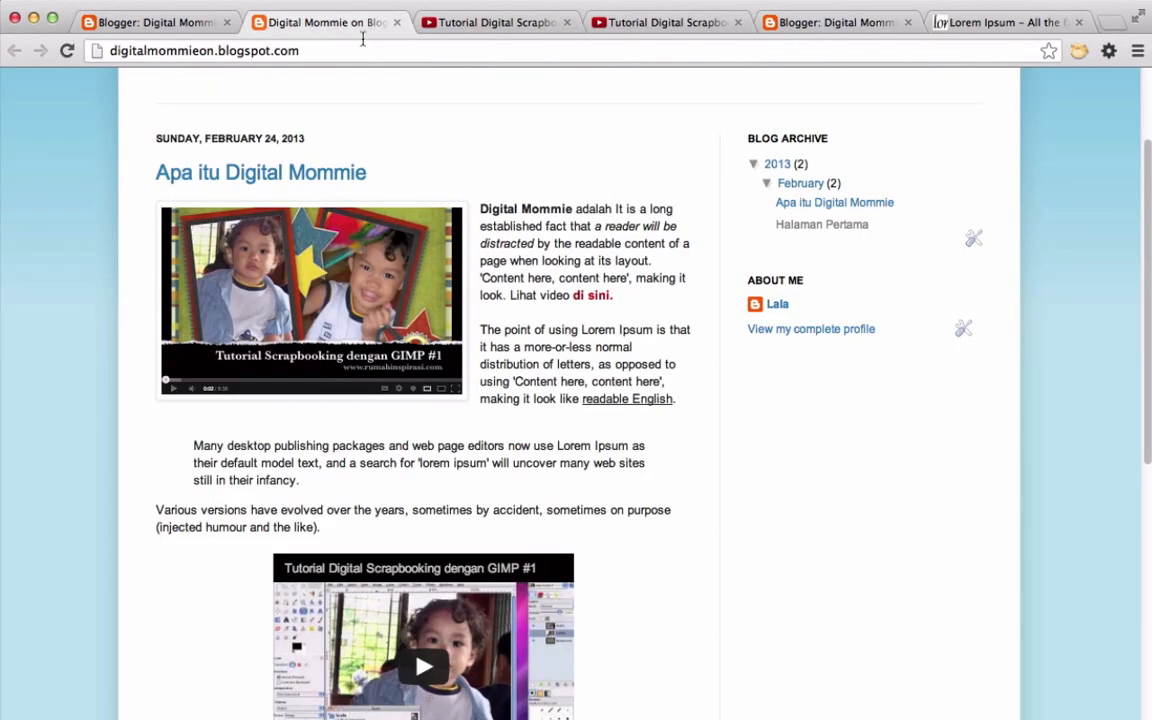
pyautogui.scroll(-5, 419, 300)
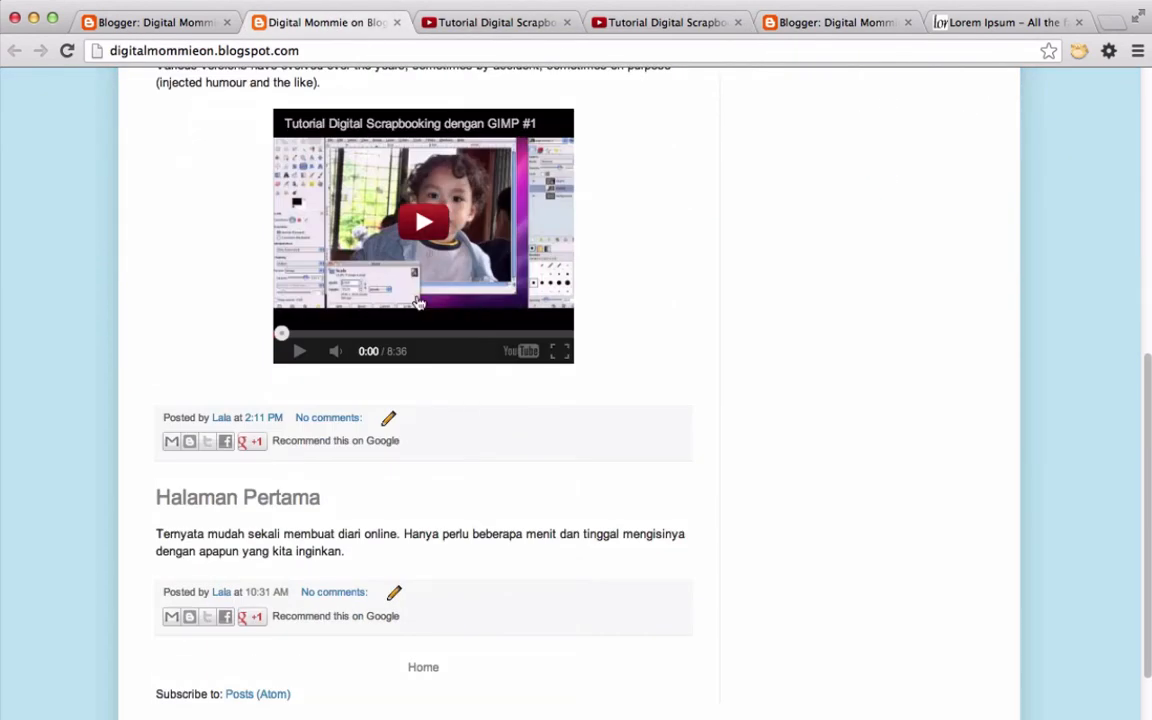
pyautogui.scroll(2, 419, 303)
pyautogui.click(67, 50)
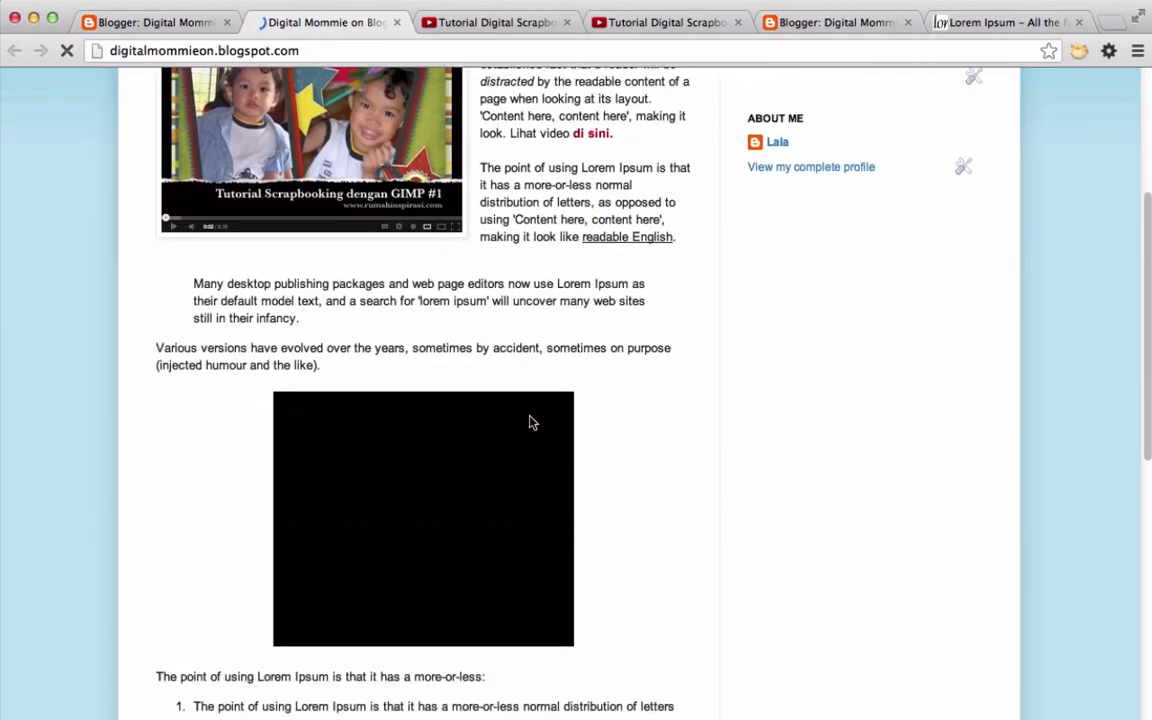
# - Reopen the post "Apa itu Digital Mommie" for editing and make the line introducing the numbered list bold
pyautogui.scroll(-3, 532, 422)
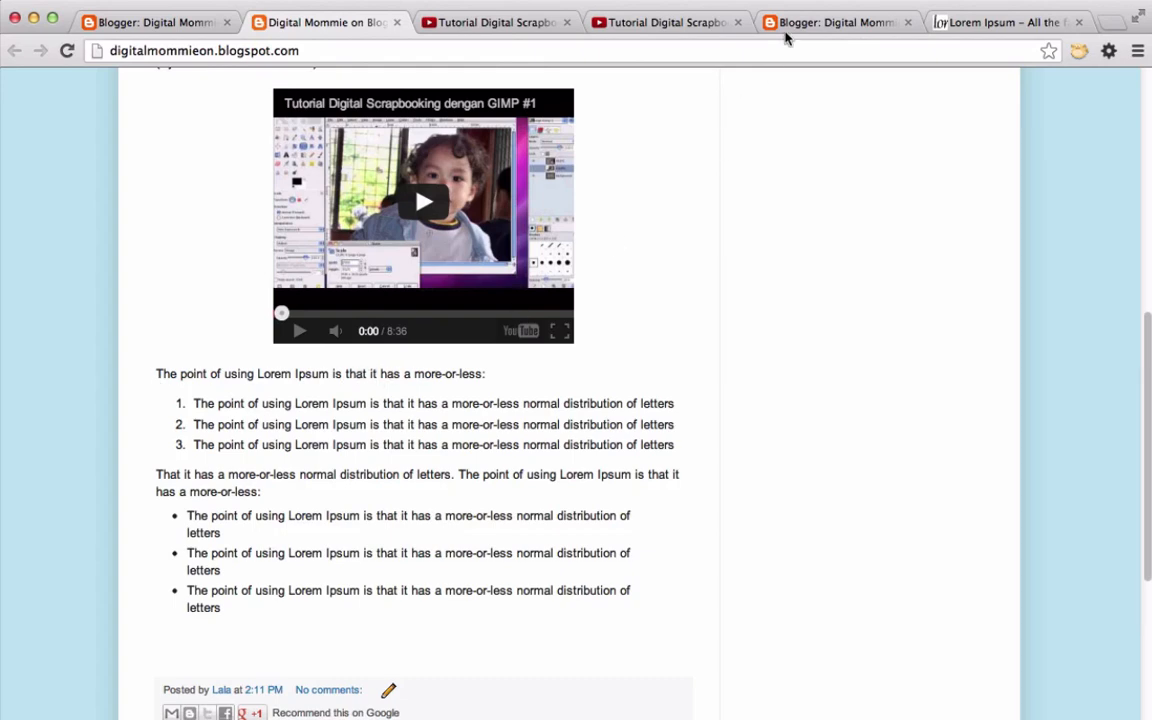
pyautogui.click(797, 20)
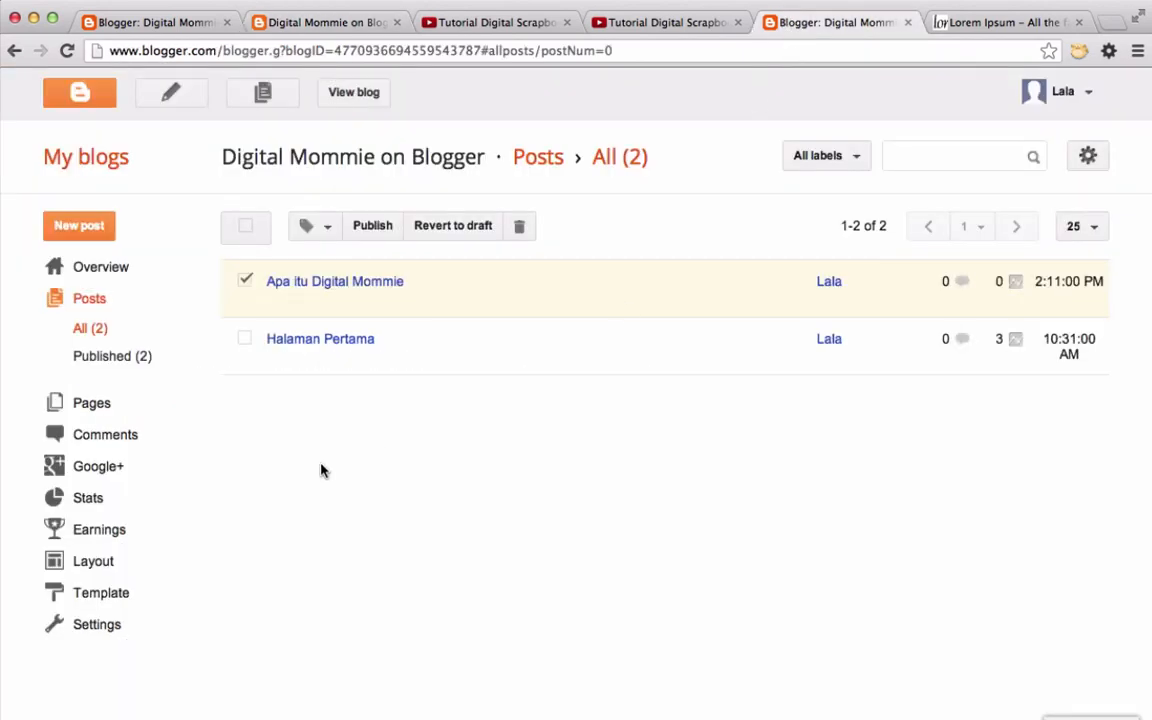
pyautogui.click(337, 283)
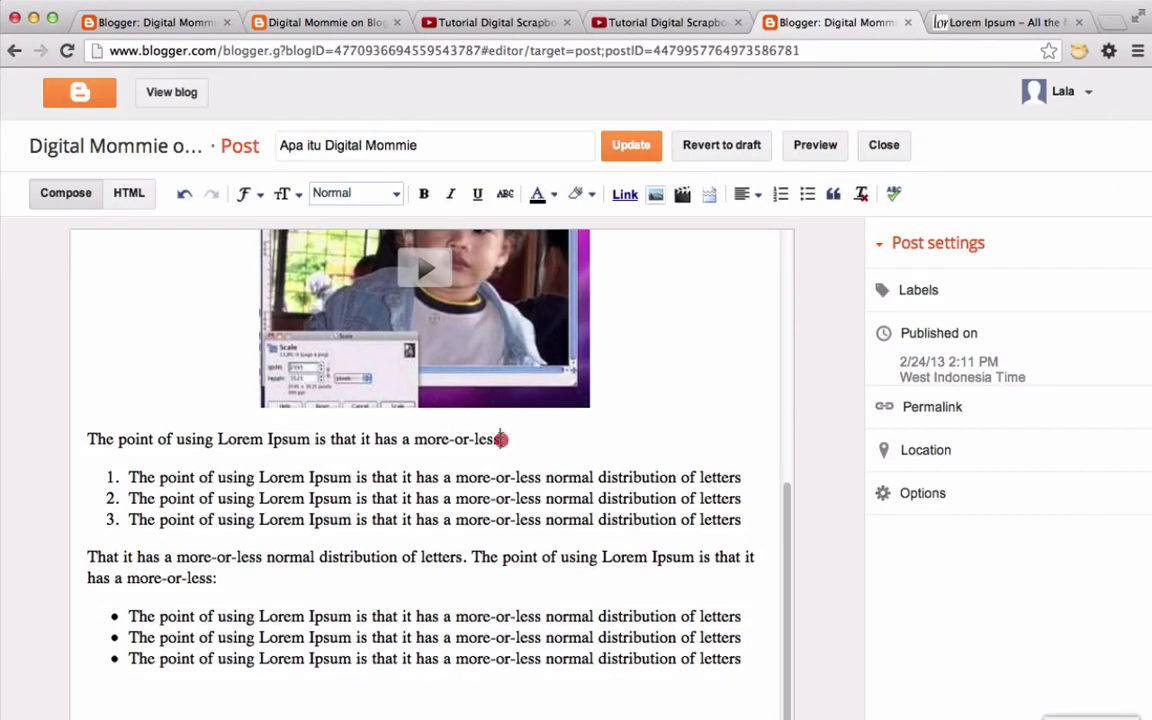
pyautogui.moveTo(500, 439); pyautogui.dragTo(75, 437)
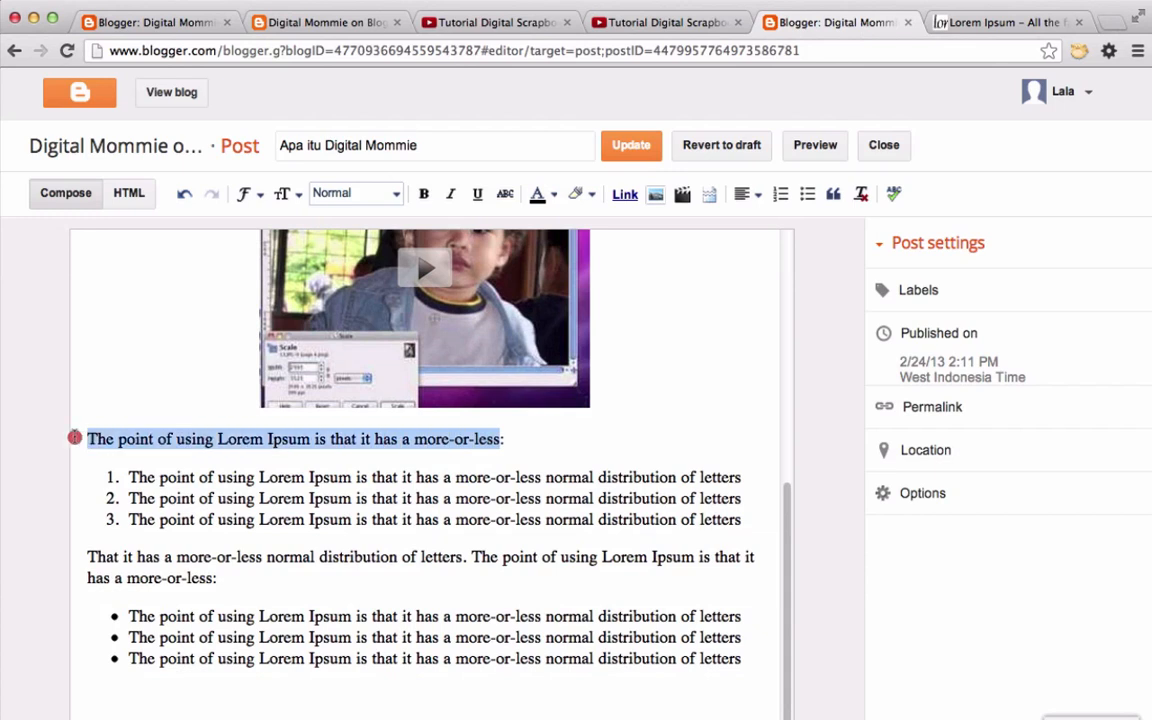
pyautogui.click(423, 193)
pyautogui.click(385, 477)
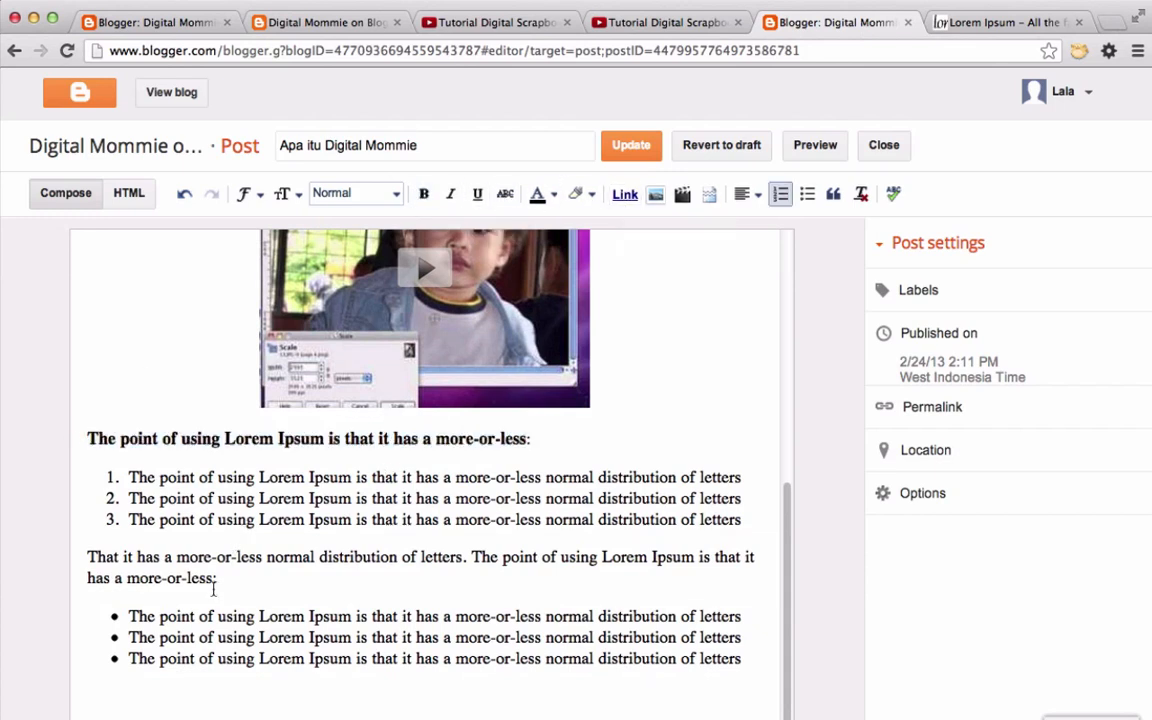
# - Move the sentence introducing the bulleted list onto its own line and make it bold
pyautogui.moveTo(213, 590); pyautogui.dragTo(50, 555)
pyautogui.click(423, 558)
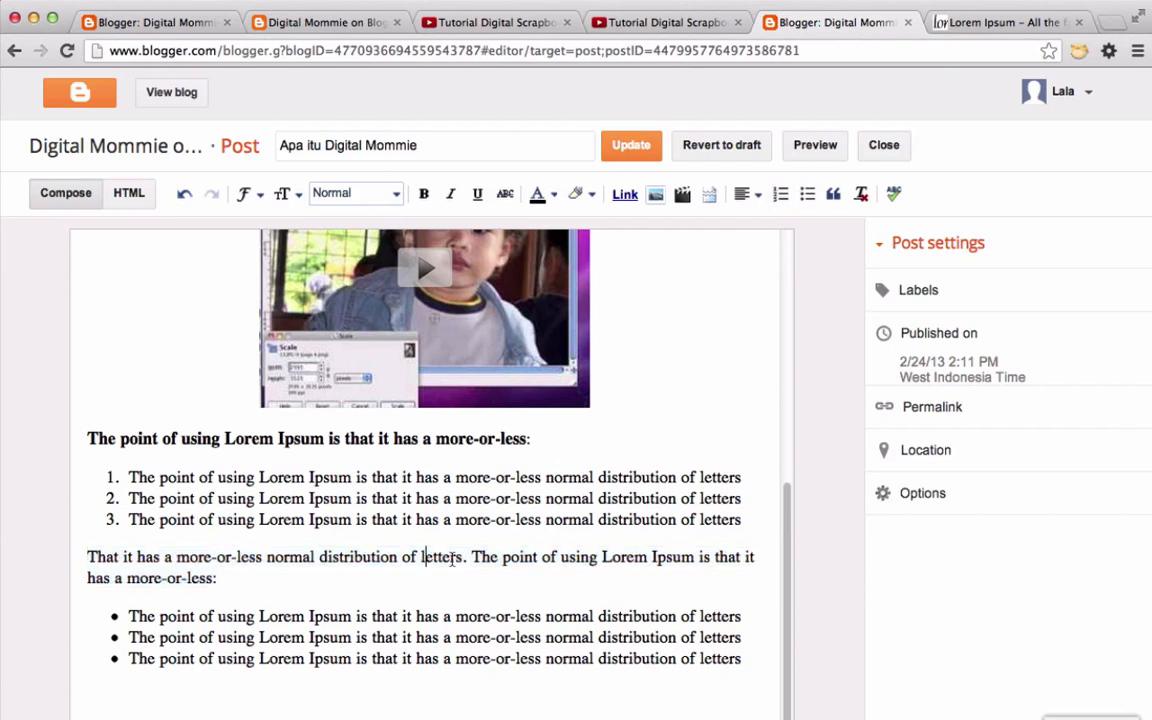
pyautogui.click(471, 556)
pyautogui.press('Return')
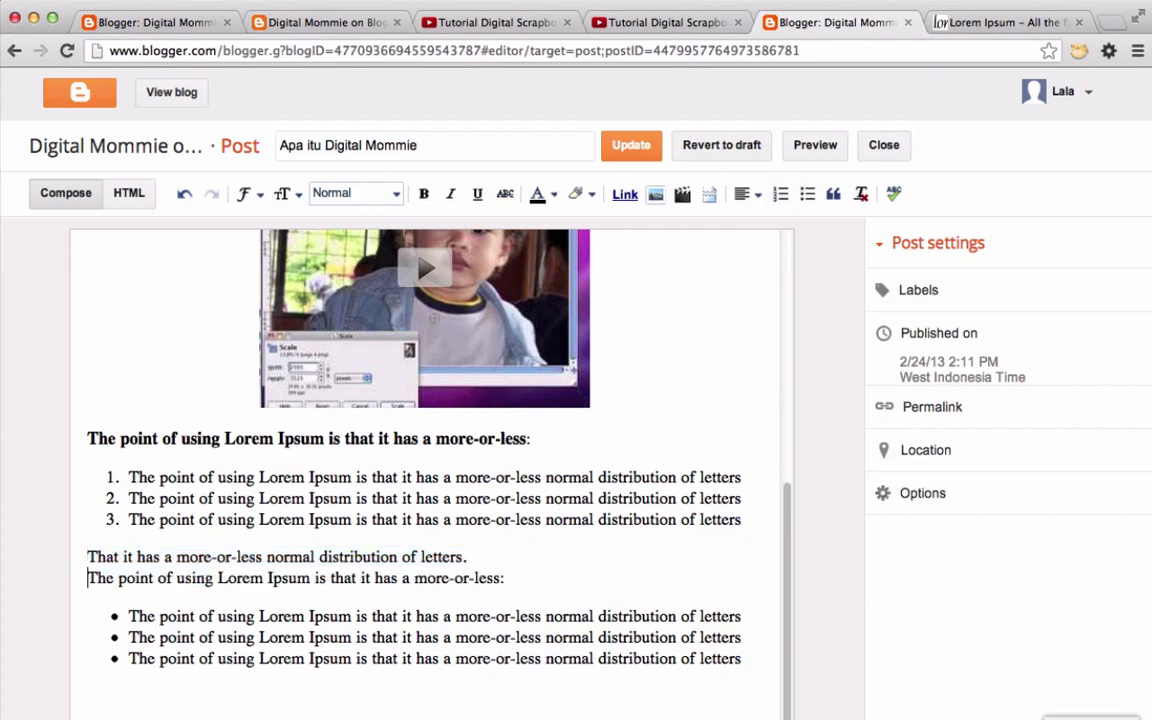
pyautogui.moveTo(548, 582); pyautogui.dragTo(85, 576)
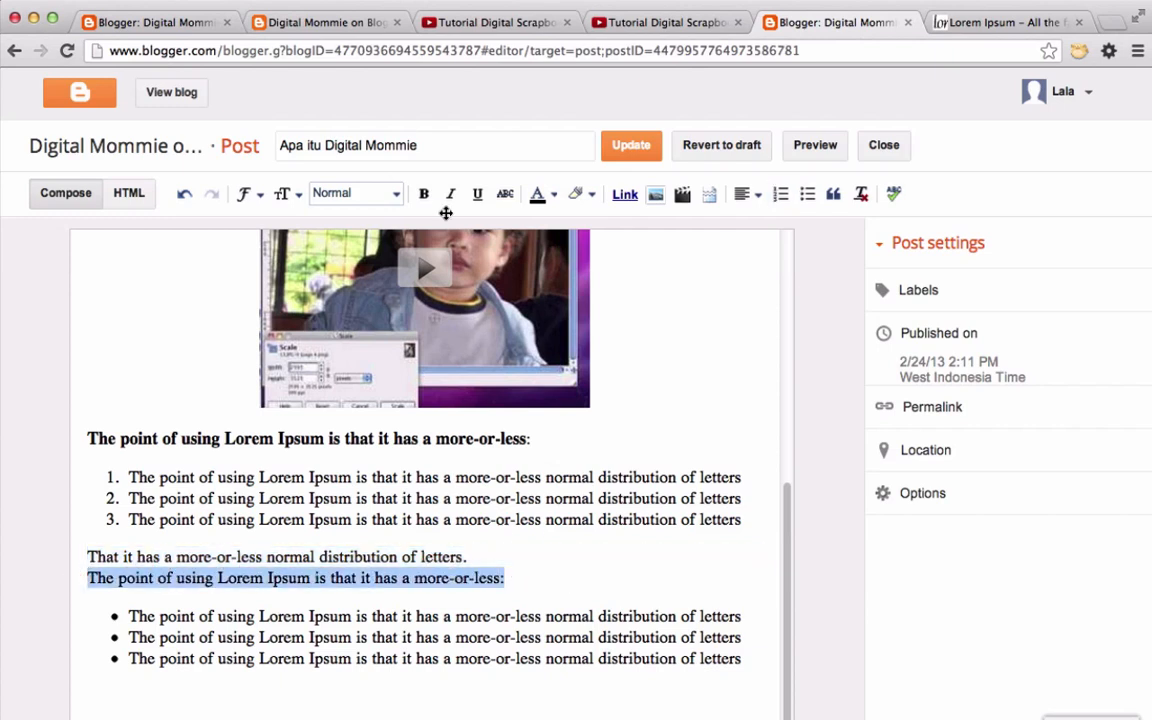
pyautogui.click(423, 193)
# - Copy the sentence "That it has a more-or-less normal distribution of letters." and paste it three times after itself
pyautogui.click(466, 557)
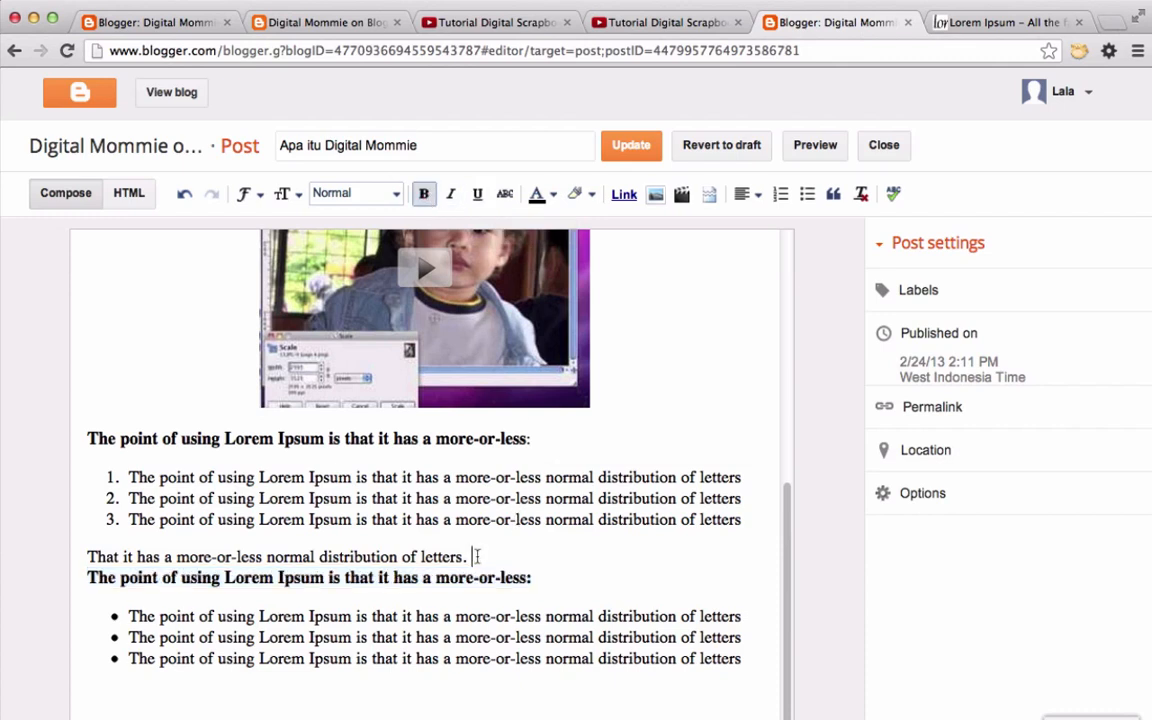
pyautogui.moveTo(458, 556); pyautogui.dragTo(57, 550)
pyautogui.hotkey('ctrl', 'c')
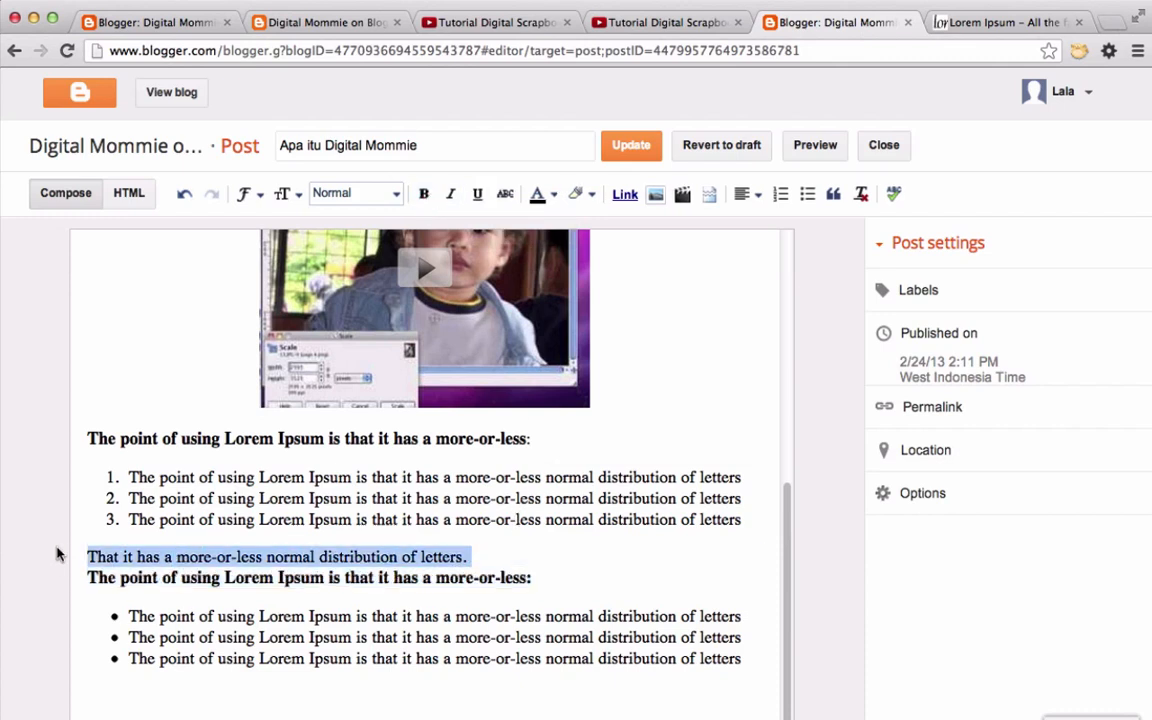
pyautogui.click(488, 556)
pyautogui.hotkey('ctrl', 'v')
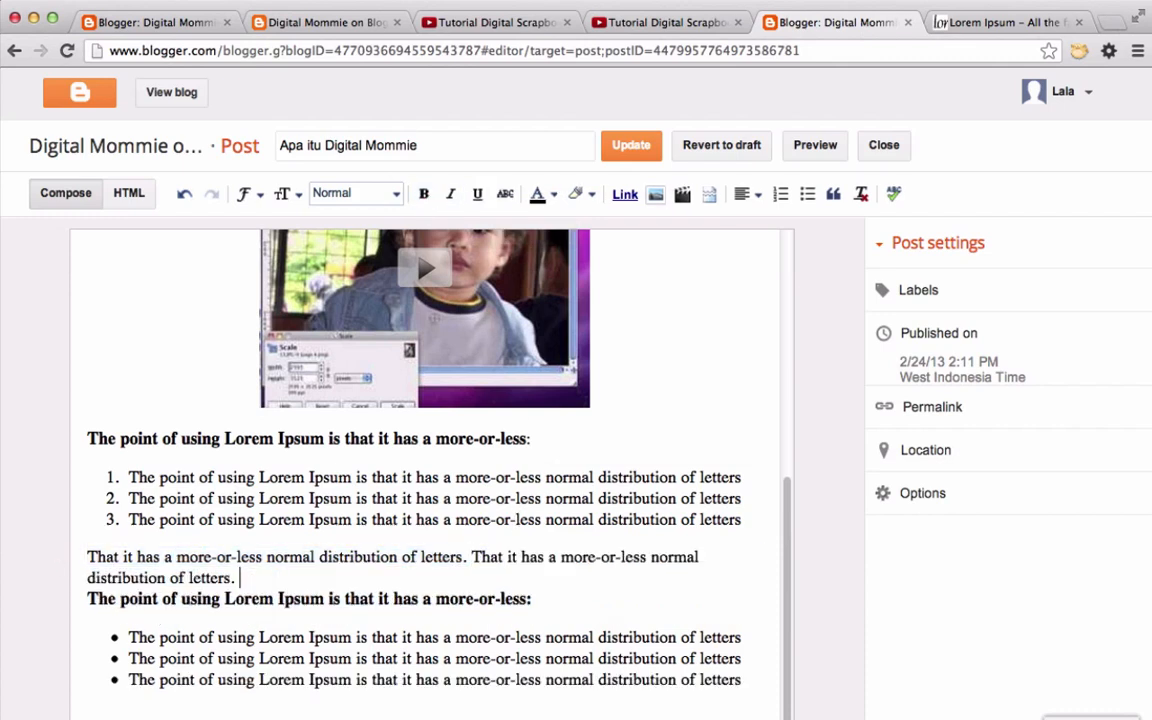
pyautogui.hotkey('ctrl', 'v')
pyautogui.hotkey('ctrl', 'v')
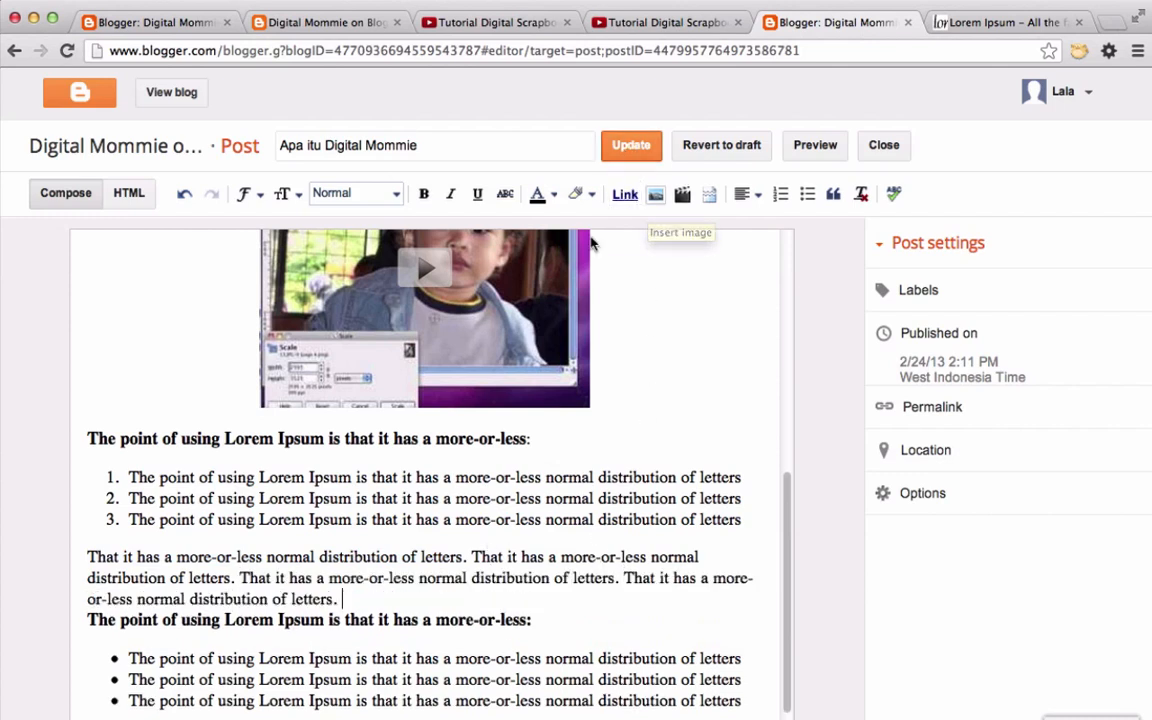
# - Update the post and reload the public blog page to check the bold list introductions and the lengthened paragraph
pyautogui.click(620, 148)
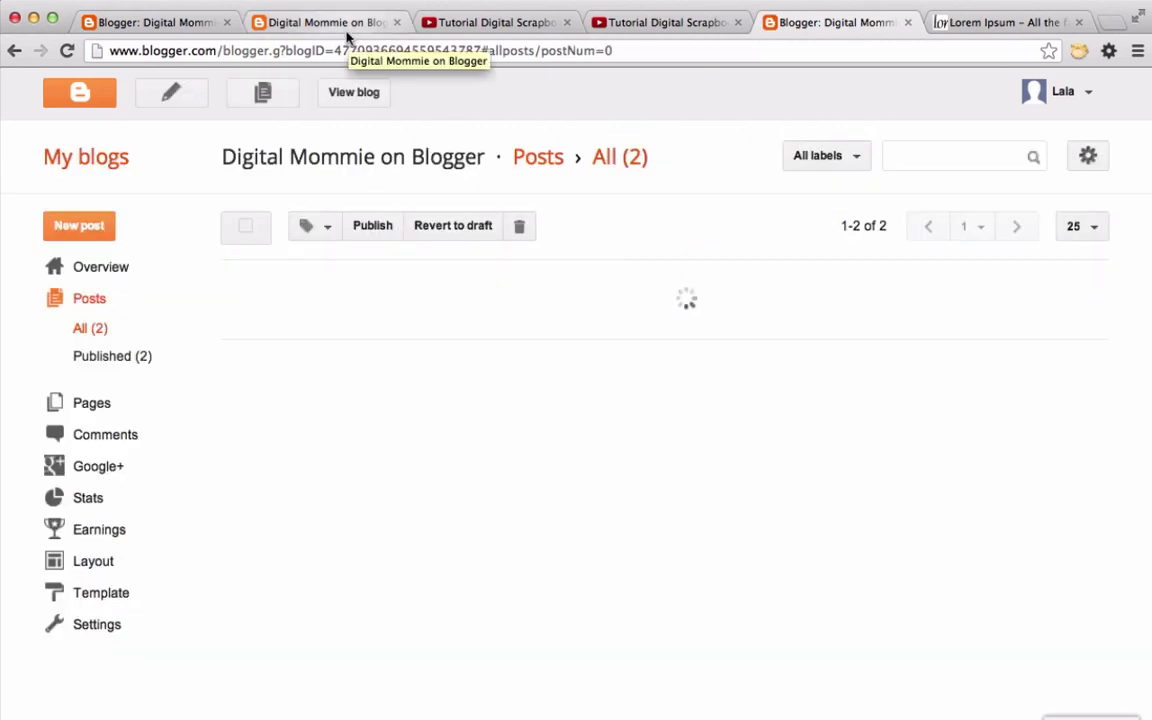
pyautogui.click(346, 30)
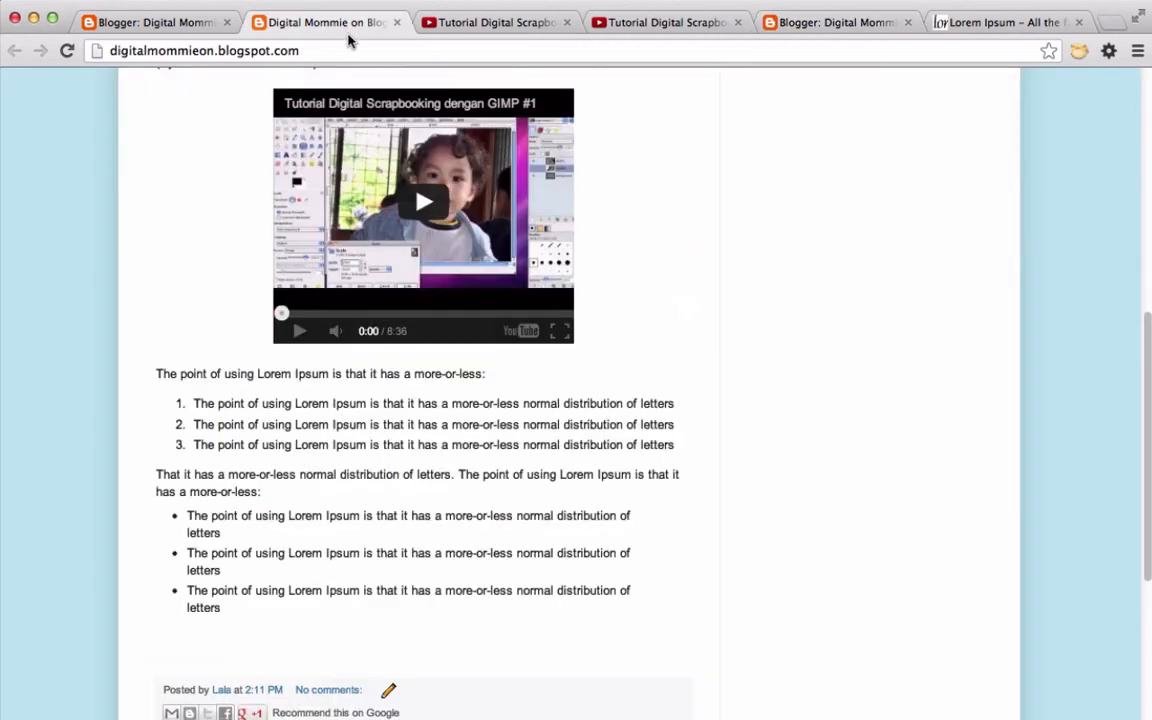
pyautogui.click(67, 50)
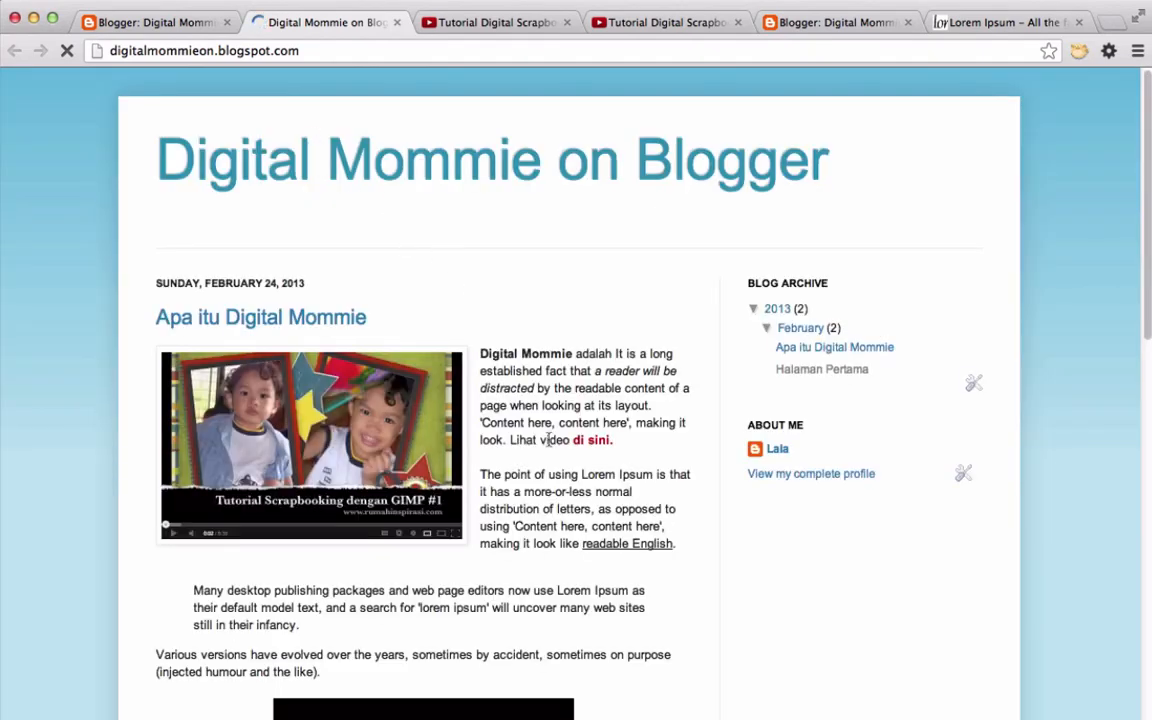
pyautogui.scroll(-3, 548, 440)
pyautogui.scroll(-8, 411, 445)
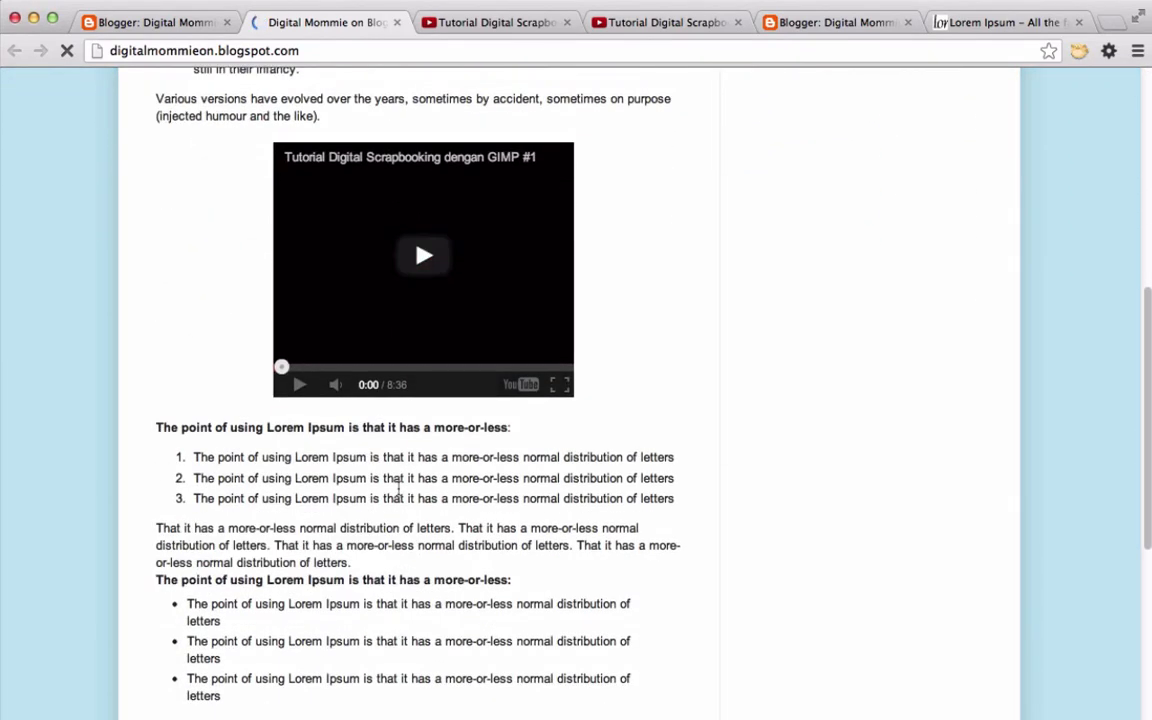
pyautogui.scroll(-2, 399, 488)
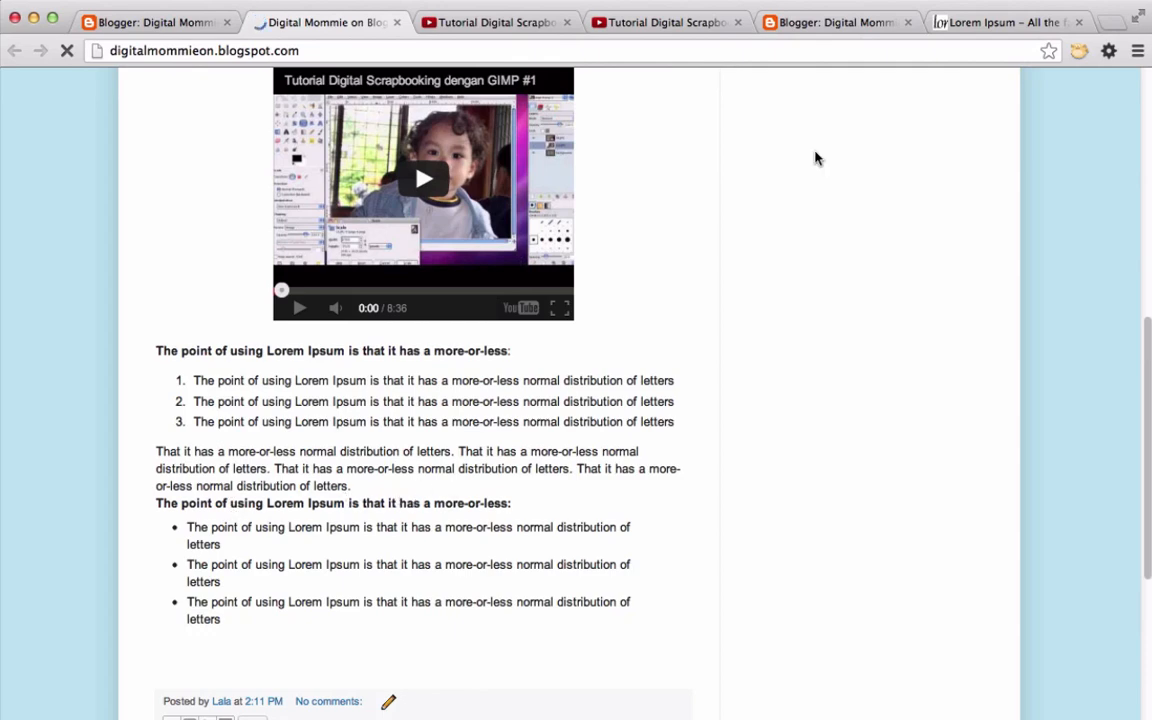
# - Reopen the post and add a centered "***" separator with a blank line after it below the numbered list
pyautogui.click(831, 24)
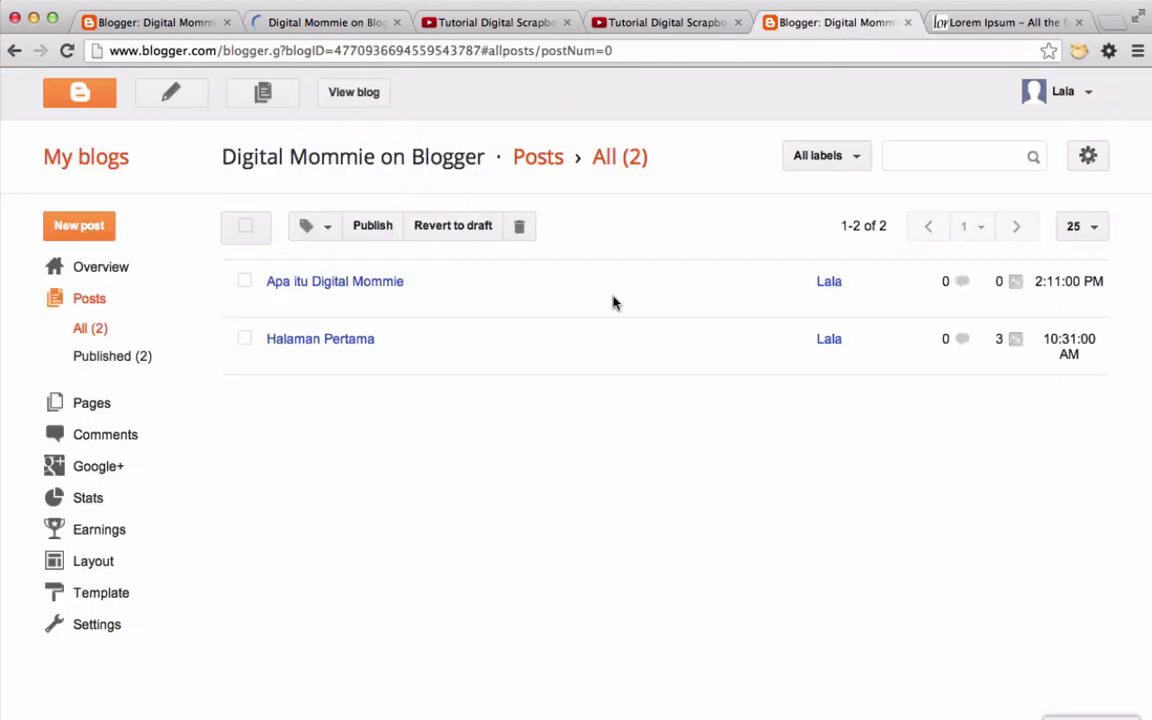
pyautogui.click(345, 281)
pyautogui.scroll(-1, 460, 428)
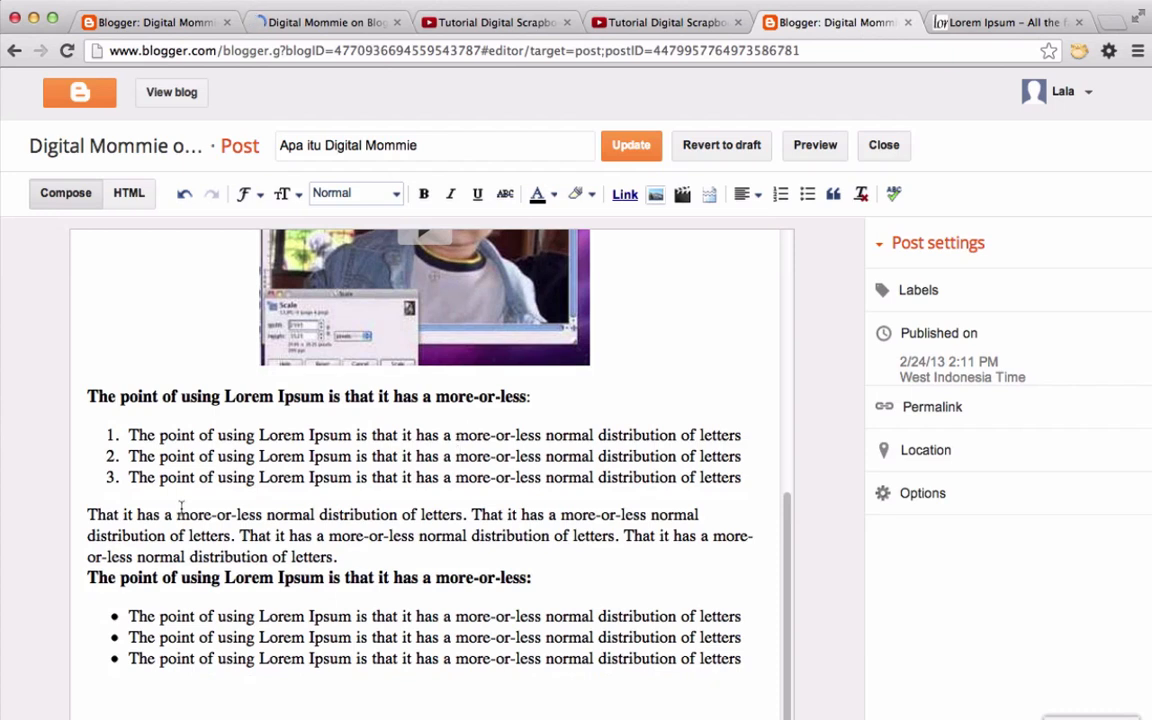
pyautogui.click(87, 514)
pyautogui.press('Return')
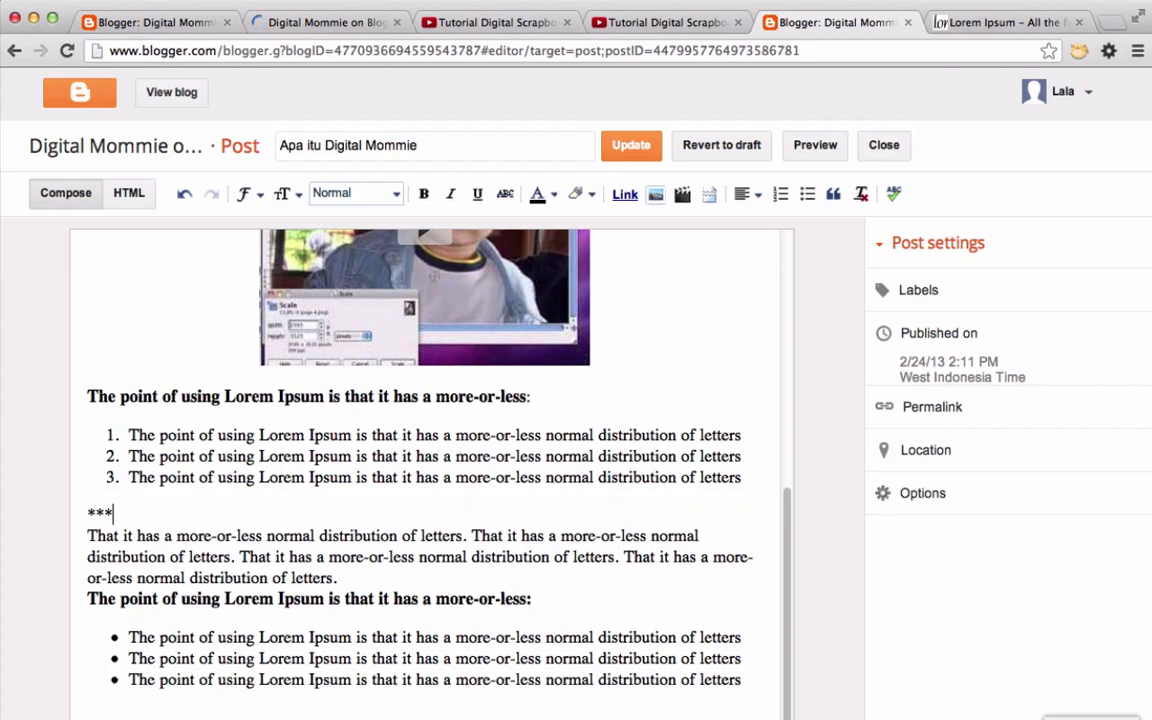
pyautogui.press('Return')
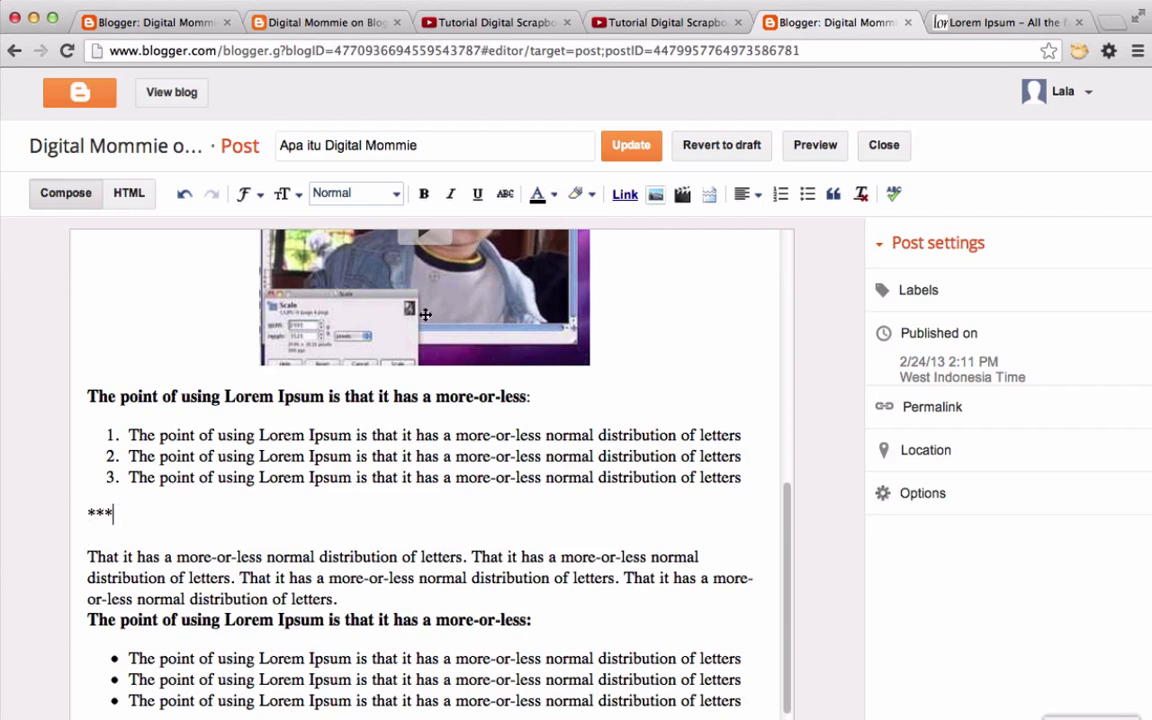
pyautogui.click(746, 193)
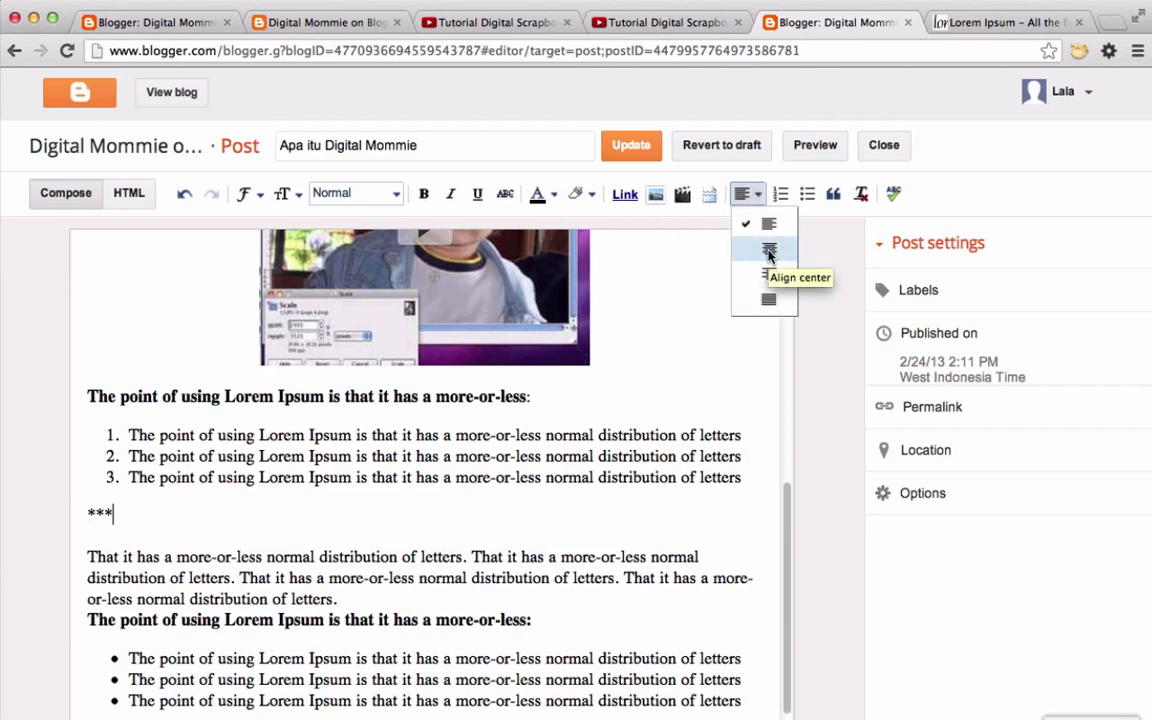
pyautogui.click(768, 250)
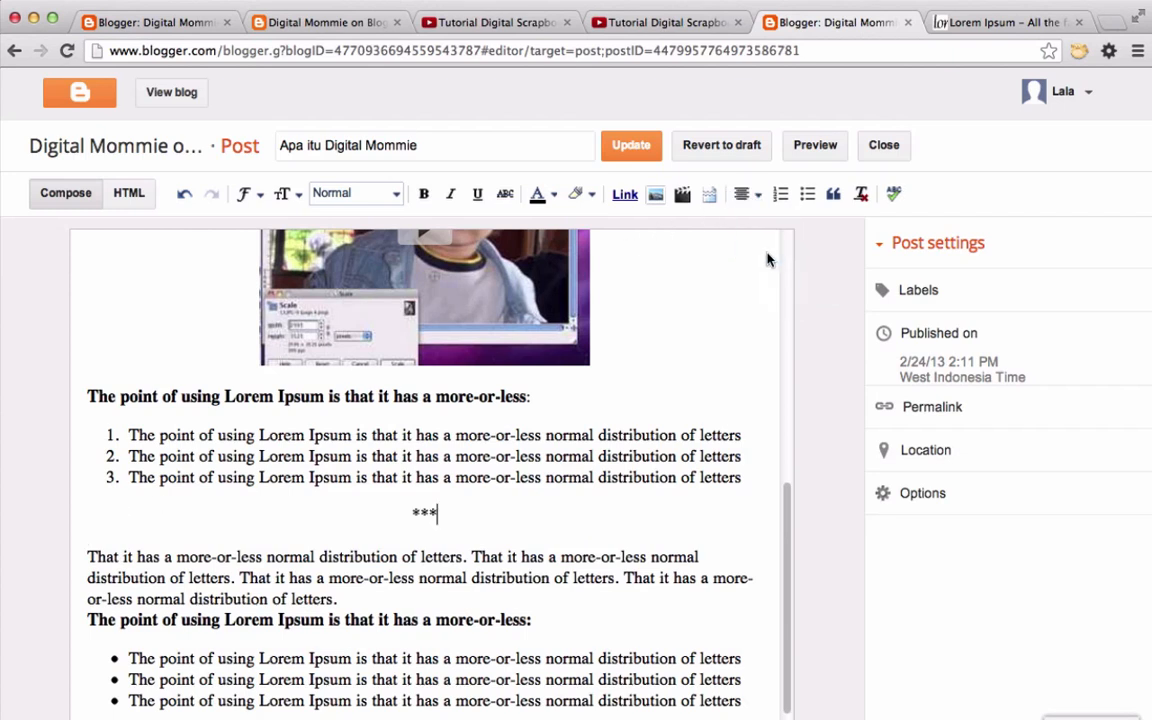
# - Split the first sentence below the separator onto its own line and format it as Large, bold text
pyautogui.click(472, 556)
pyautogui.press('Return')
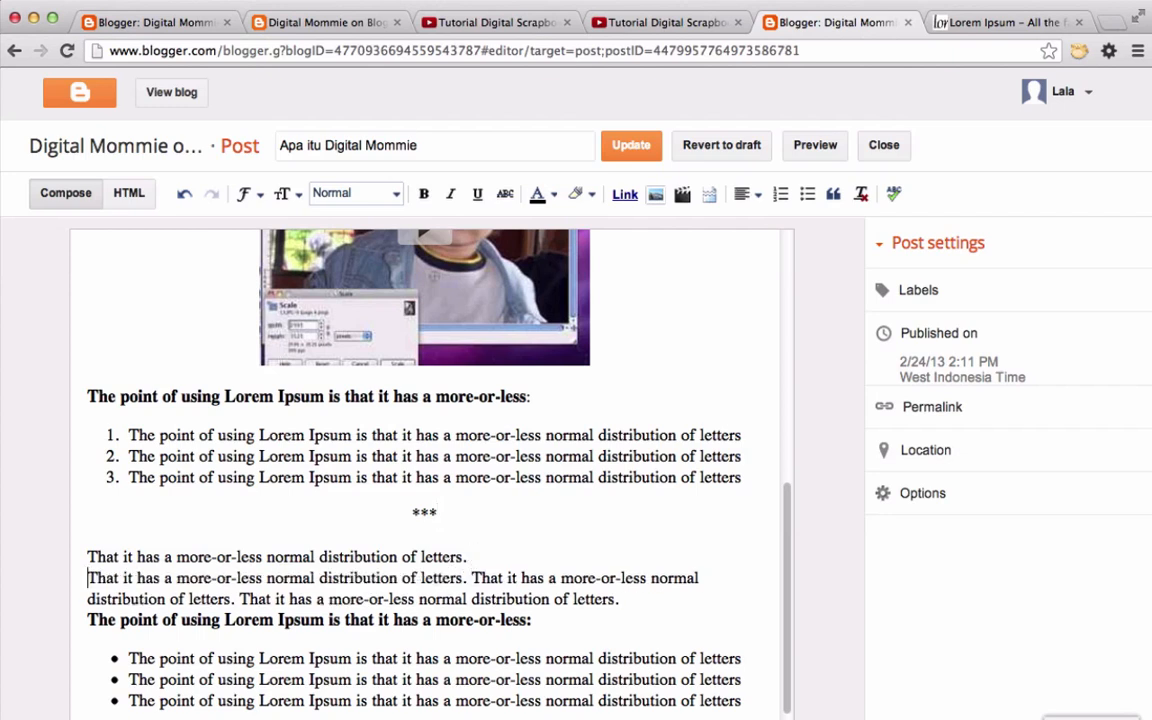
pyautogui.moveTo(472, 556); pyautogui.dragTo(86, 551)
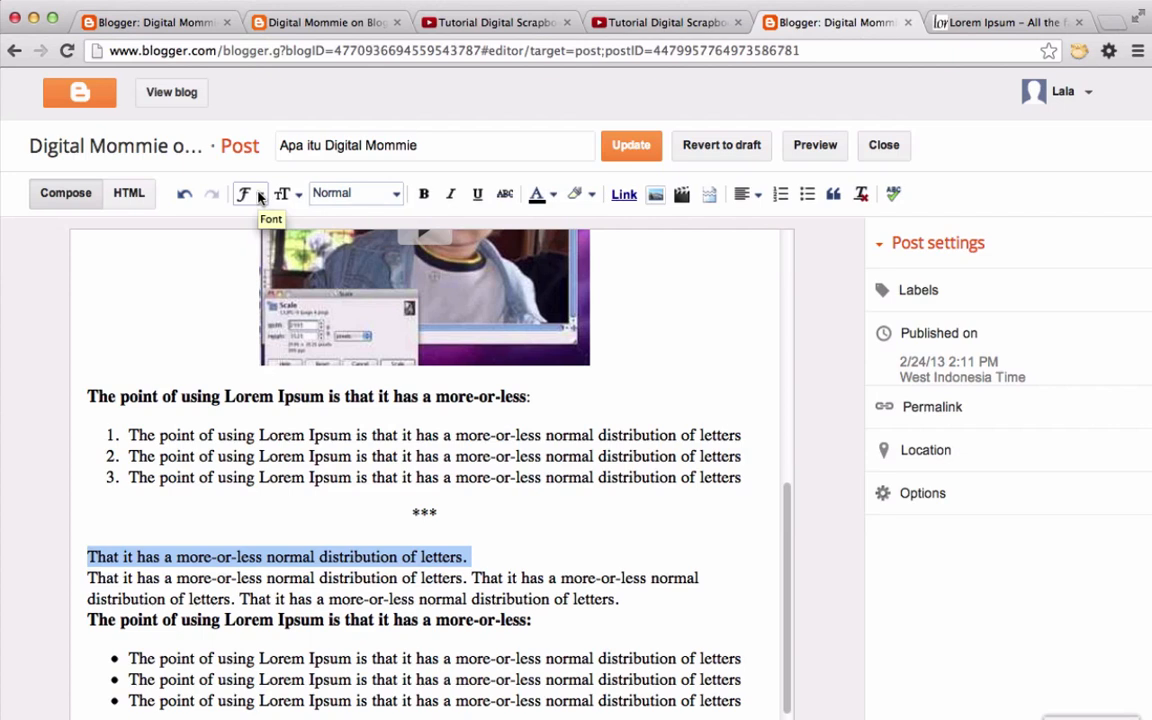
pyautogui.click(283, 193)
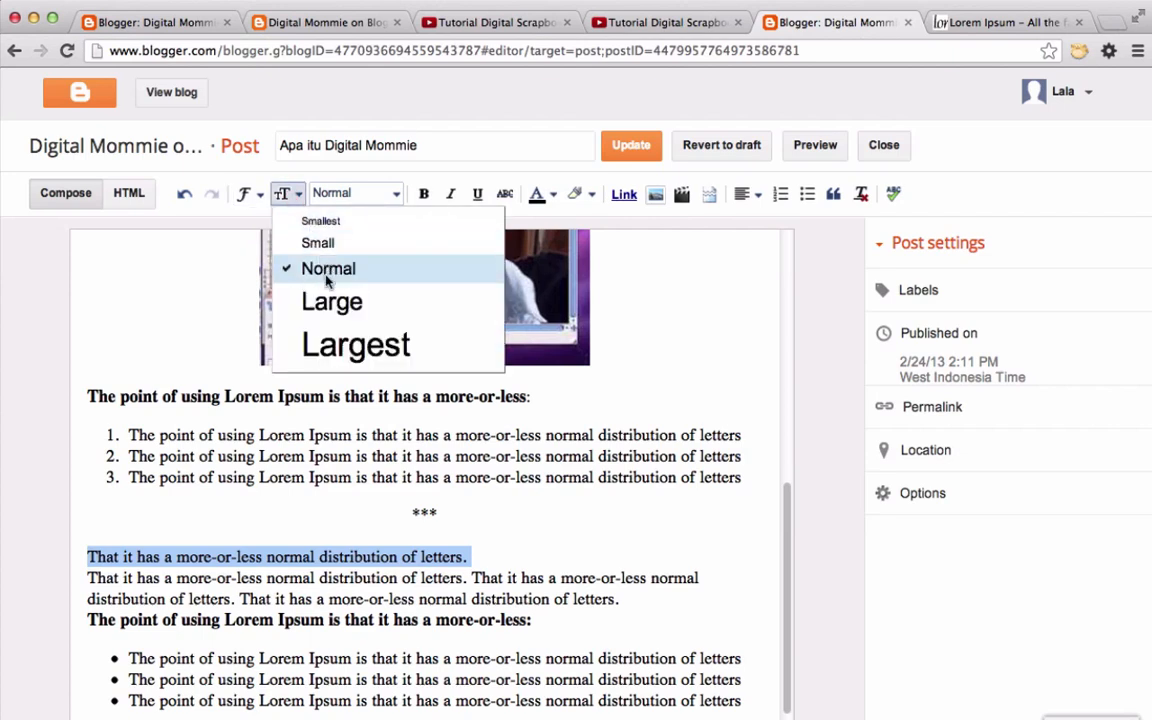
pyautogui.click(327, 300)
pyautogui.click(421, 197)
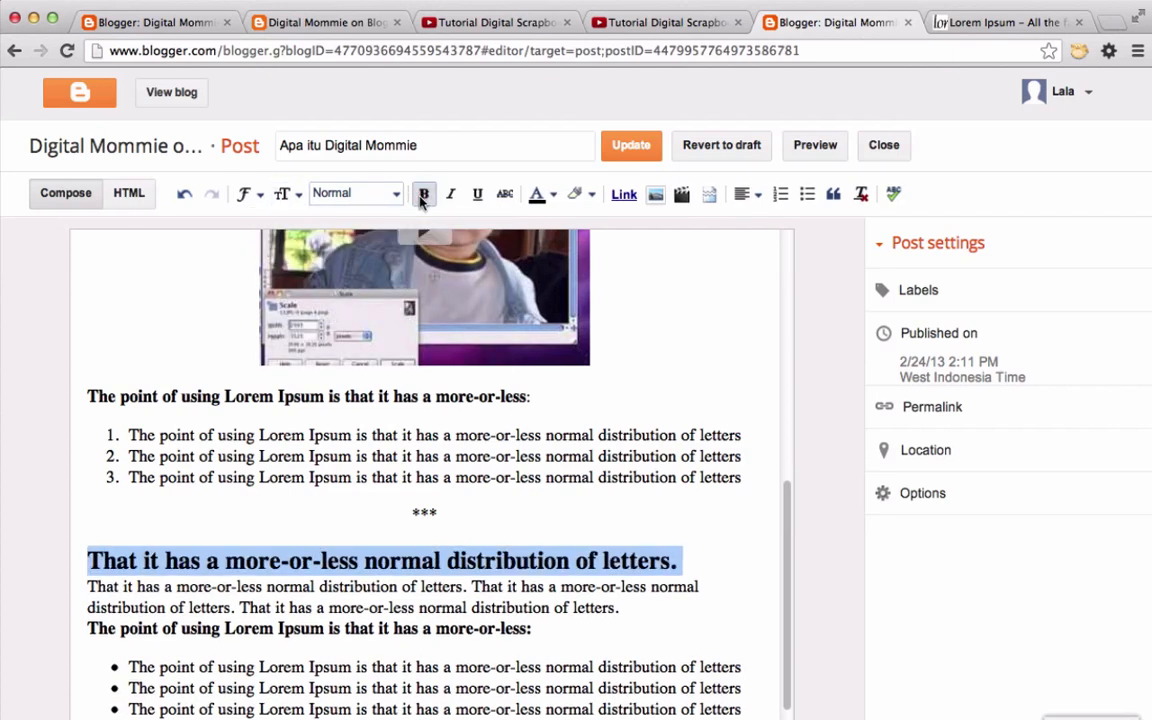
# - Update the post and reload the public blog page to review the whole post, including the separator and subheading
pyautogui.click(620, 145)
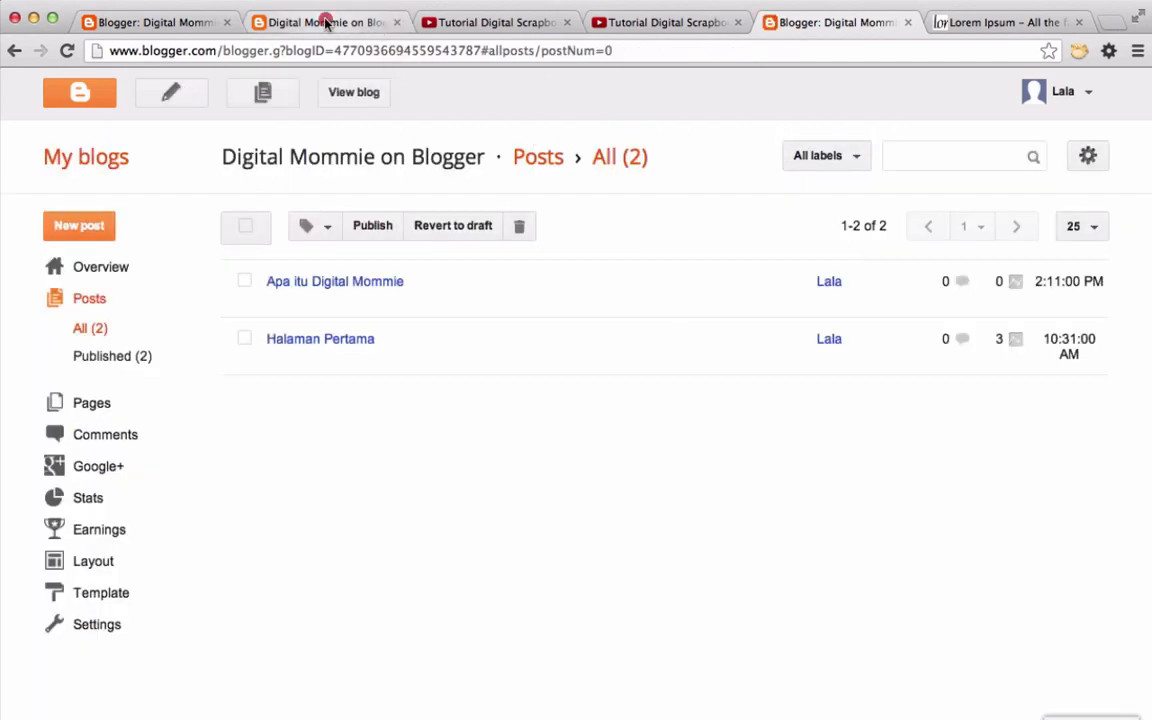
pyautogui.click(324, 18)
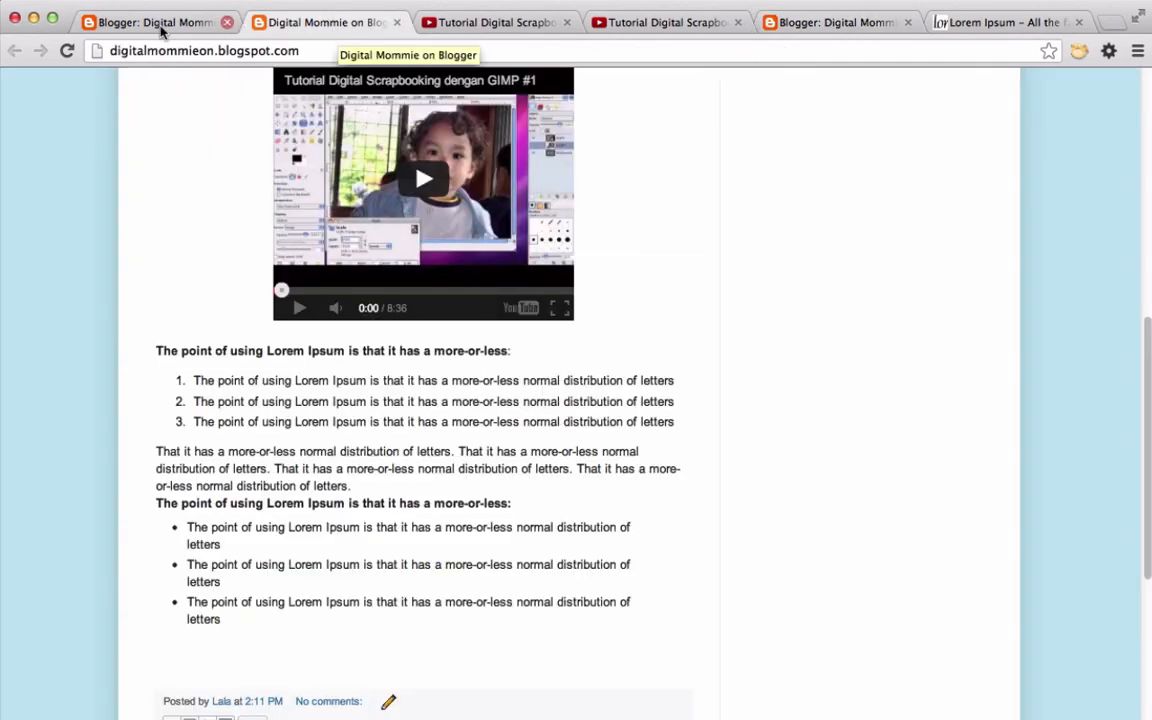
pyautogui.click(67, 50)
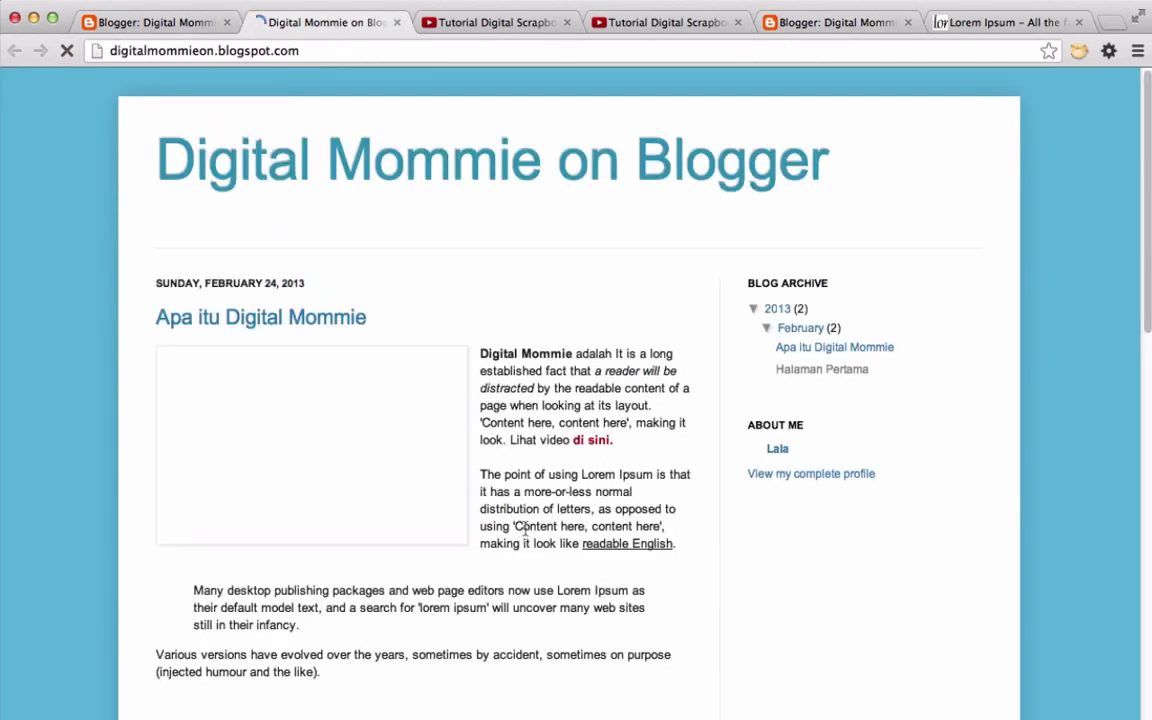
pyautogui.scroll(-10, 525, 529)
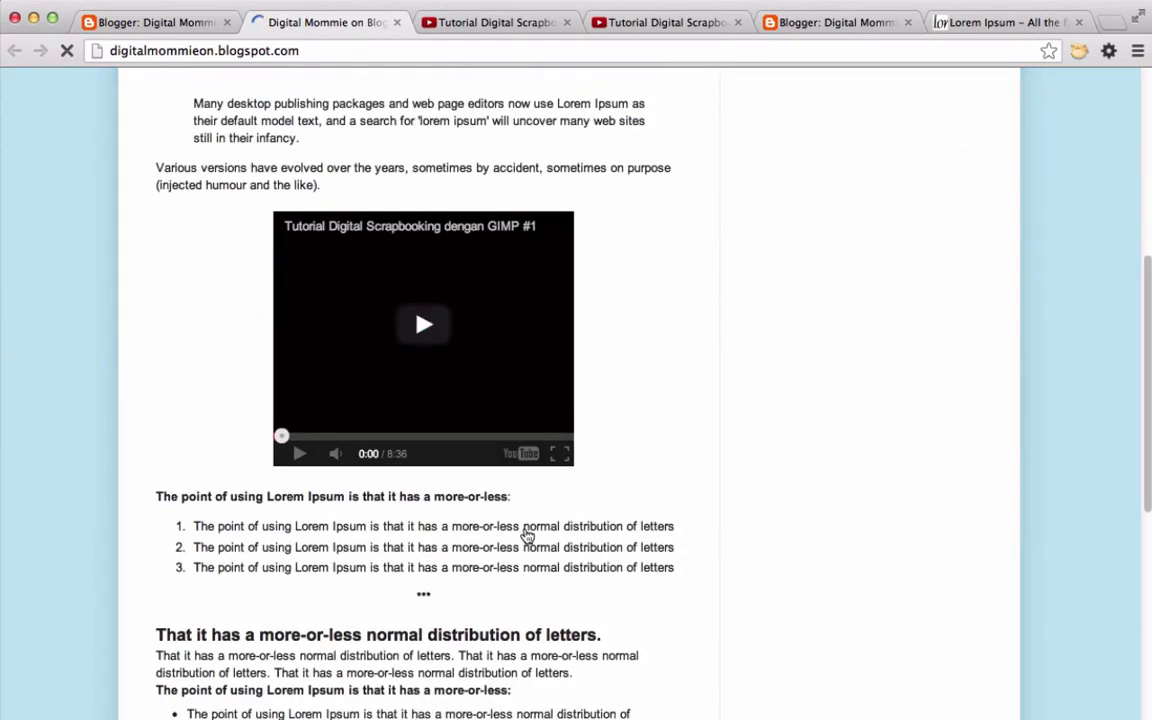
pyautogui.scroll(-5, 525, 535)
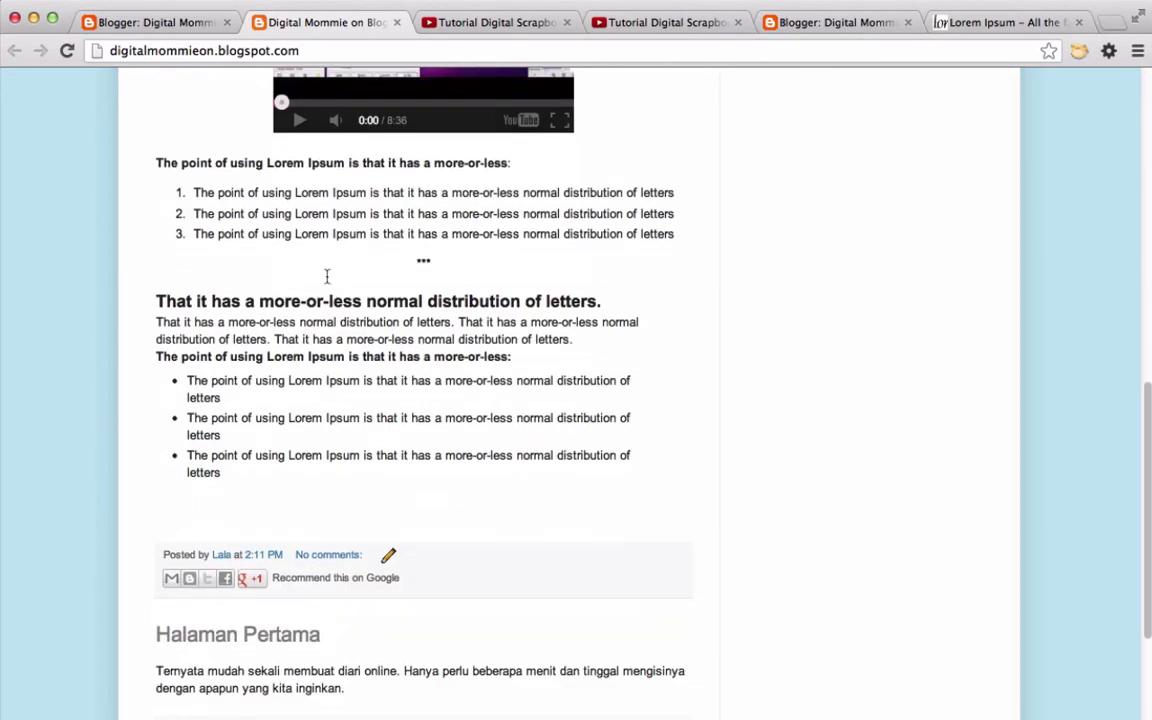
pyautogui.scroll(1, 330, 341)
pyautogui.scroll(14, 330, 341)
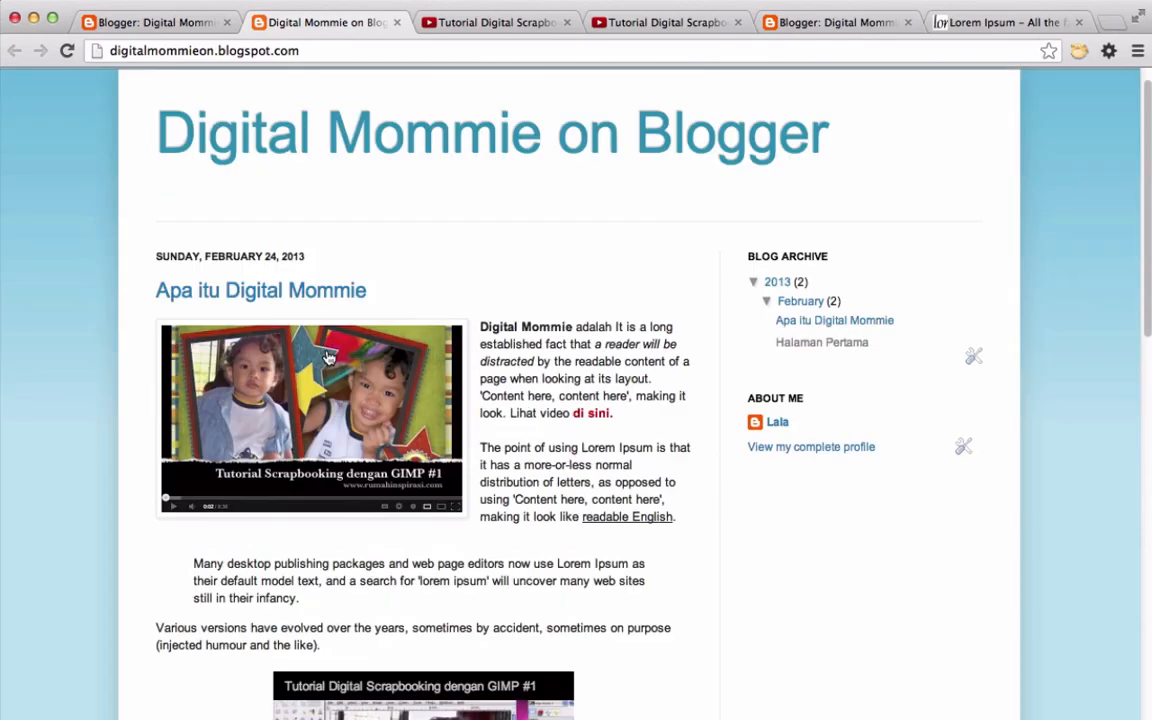
pyautogui.scroll(-5, 325, 430)
pyautogui.scroll(-7, 325, 430)
pyautogui.scroll(7, 325, 430)
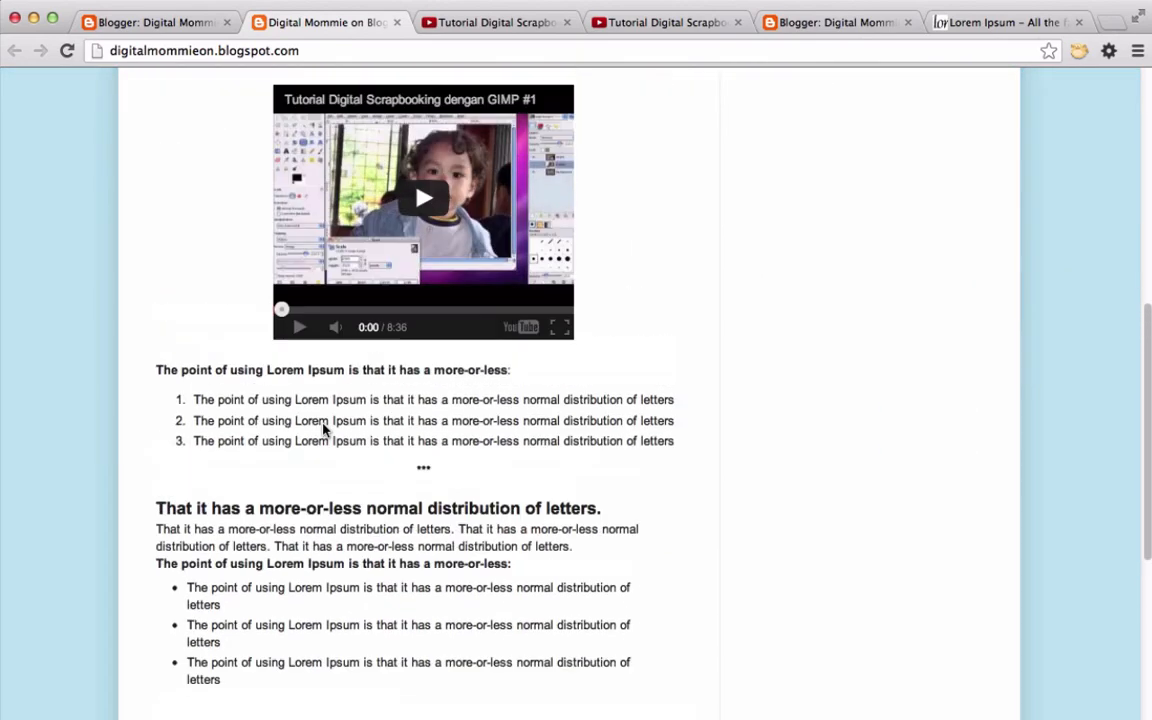
pyautogui.scroll(5, 325, 430)
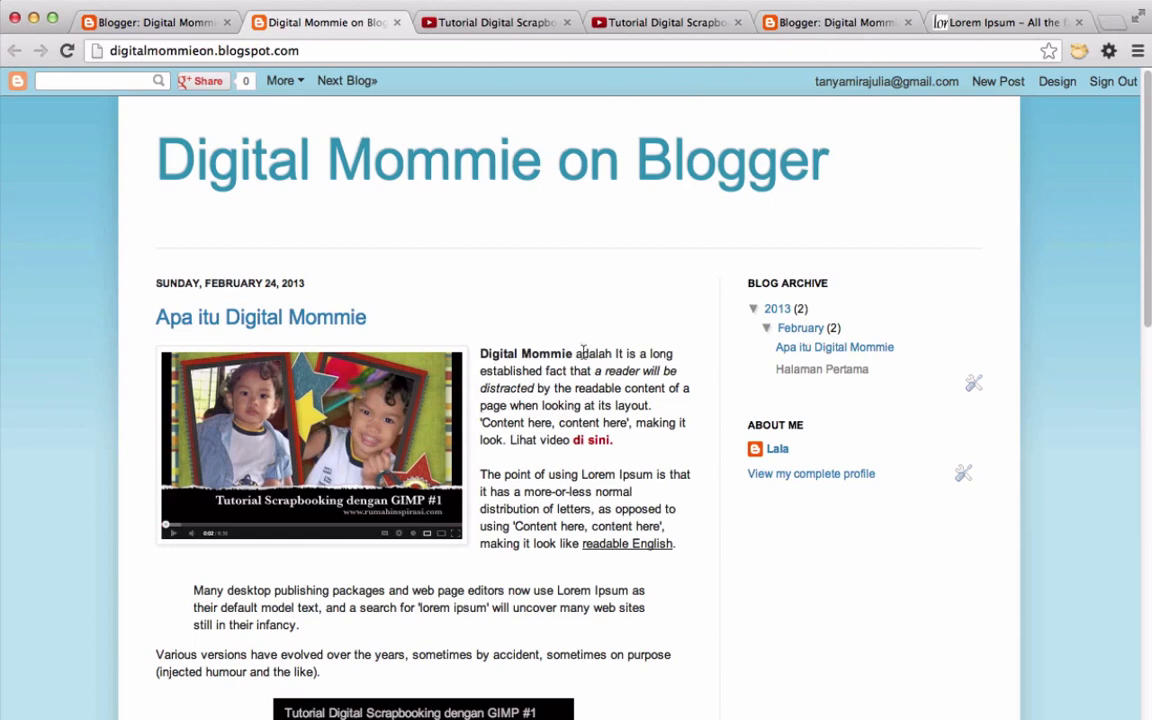
# - Examine the published post's intro formatting, image, link, block quote, embedded video, and numbered and bulleted lists
pyautogui.scroll(-2, 583, 350)
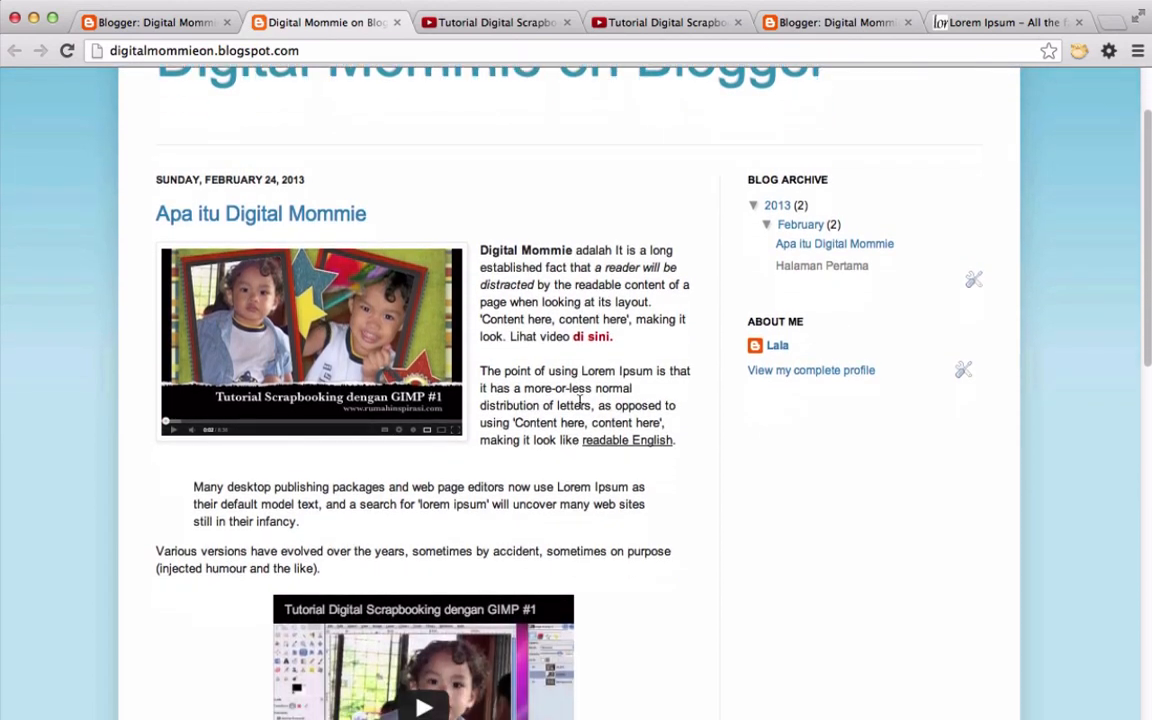
pyautogui.scroll(-2, 580, 405)
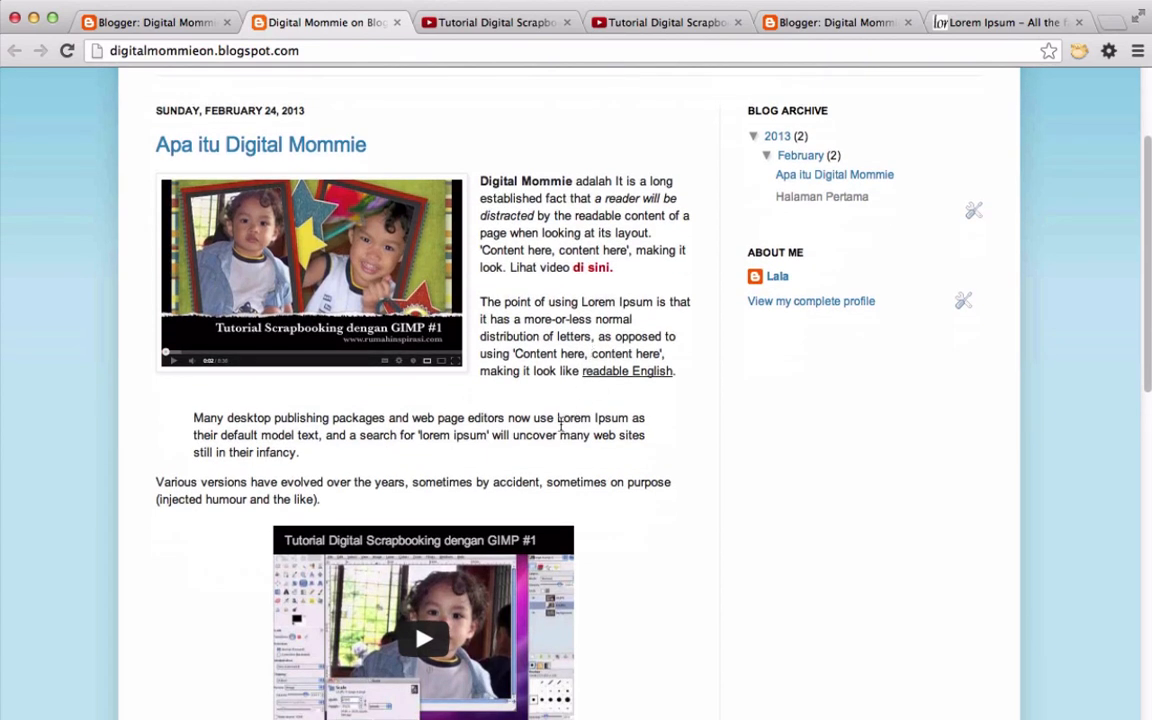
pyautogui.scroll(-2, 563, 434)
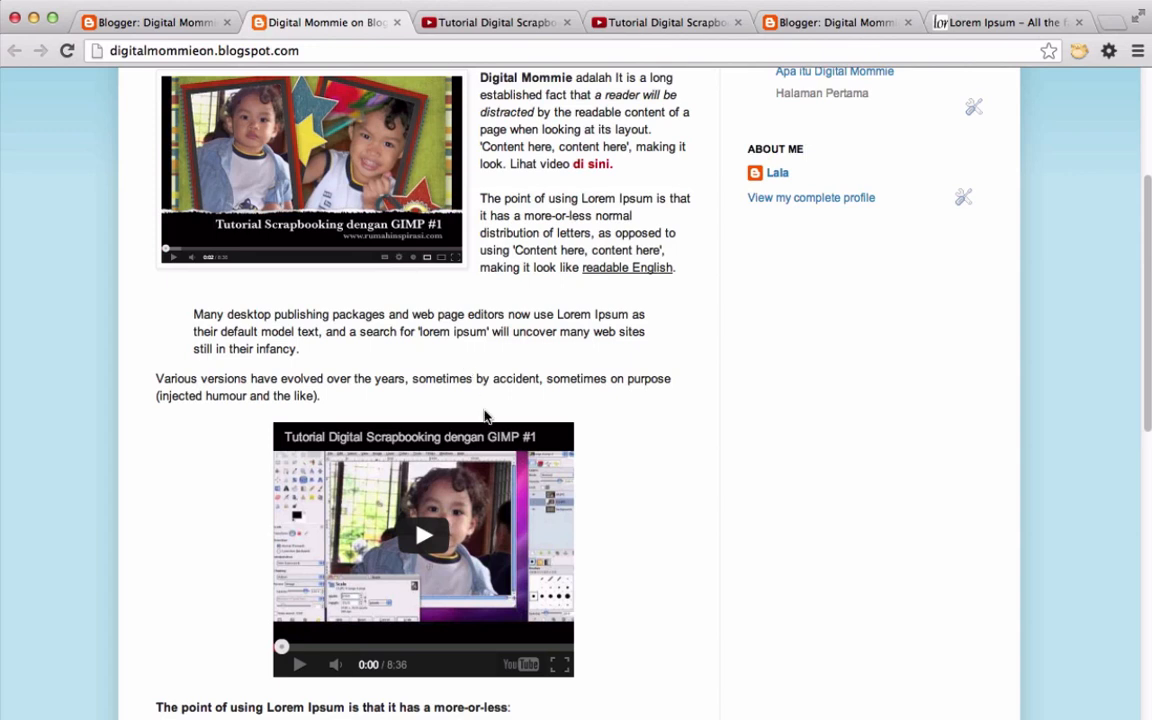
pyautogui.scroll(2, 521, 316)
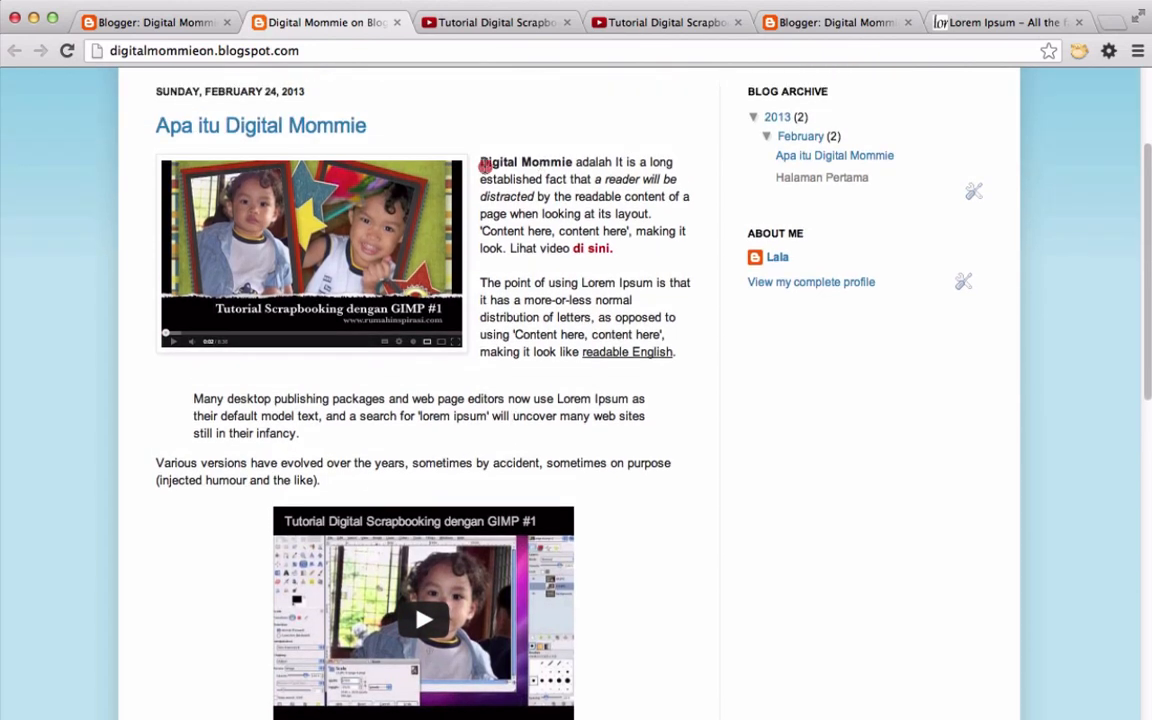
pyautogui.moveTo(484, 166); pyautogui.dragTo(648, 184)
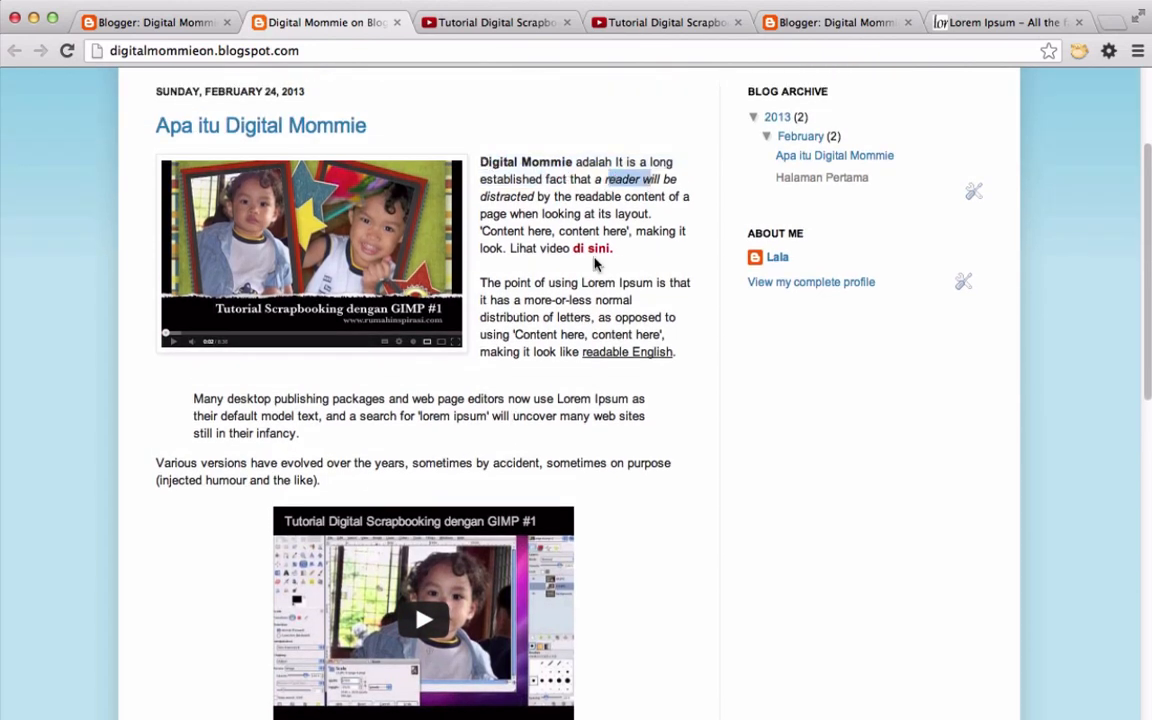
pyautogui.scroll(-5, 514, 419)
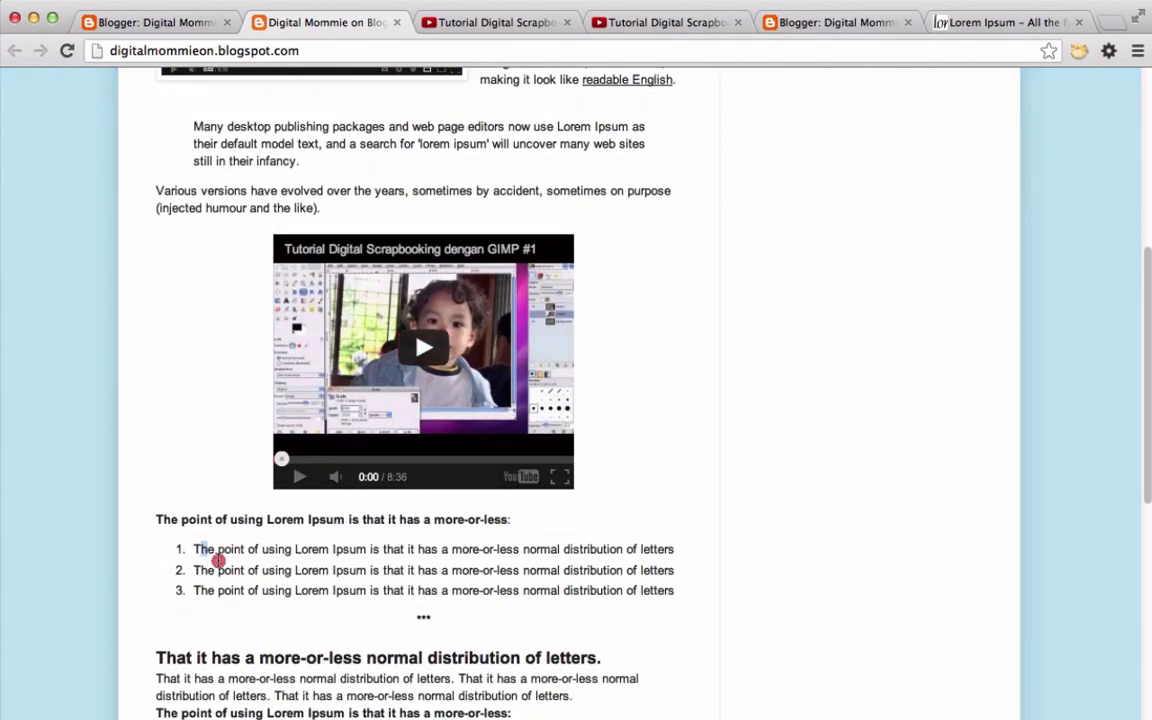
pyautogui.moveTo(199, 550); pyautogui.dragTo(245, 570)
pyautogui.scroll(-3, 240, 570)
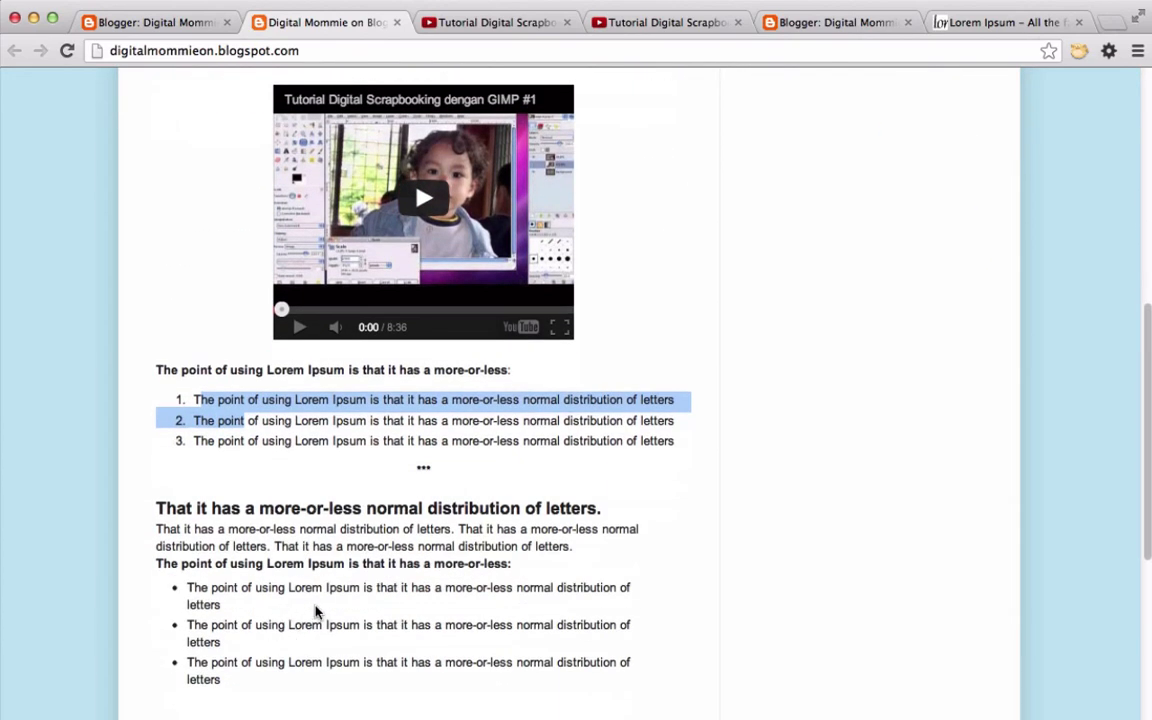